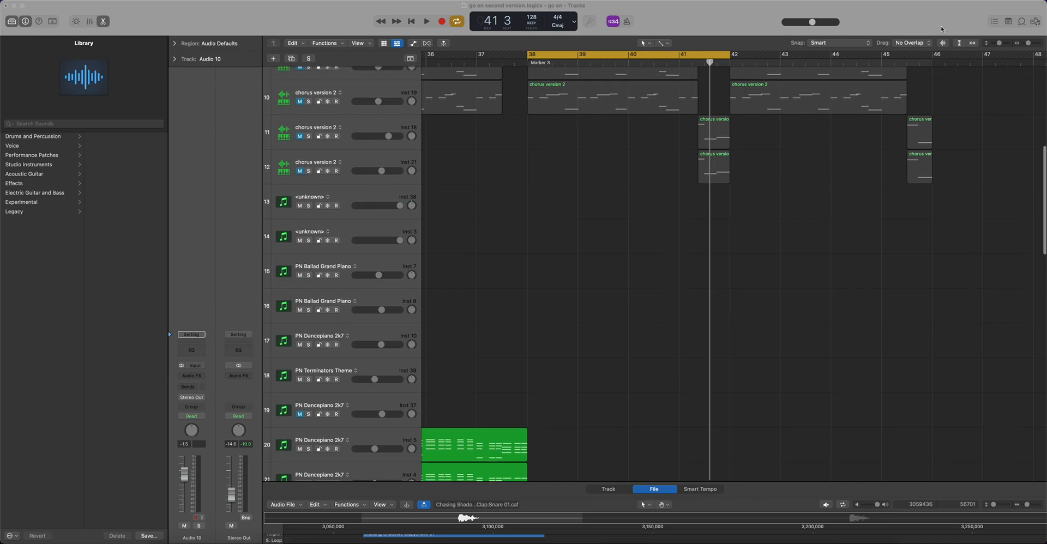
- Unmute the chorus version 2 tracks and all the muted instrument and drum tracks below them
drag(999, 43, 996, 43)
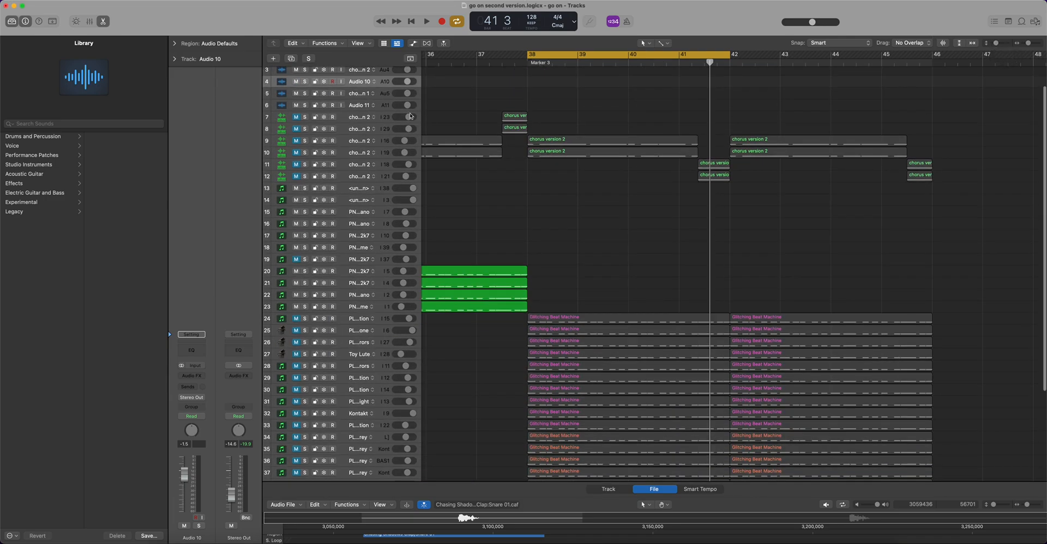
drag(297, 118, 295, 190)
scroll(296, 195, down, 8)
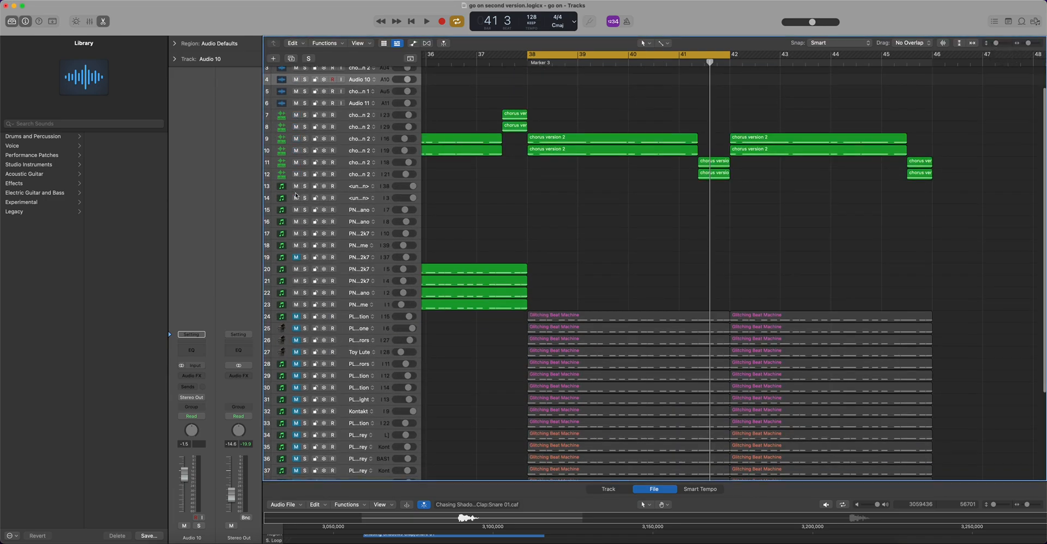
drag(295, 197, 297, 421)
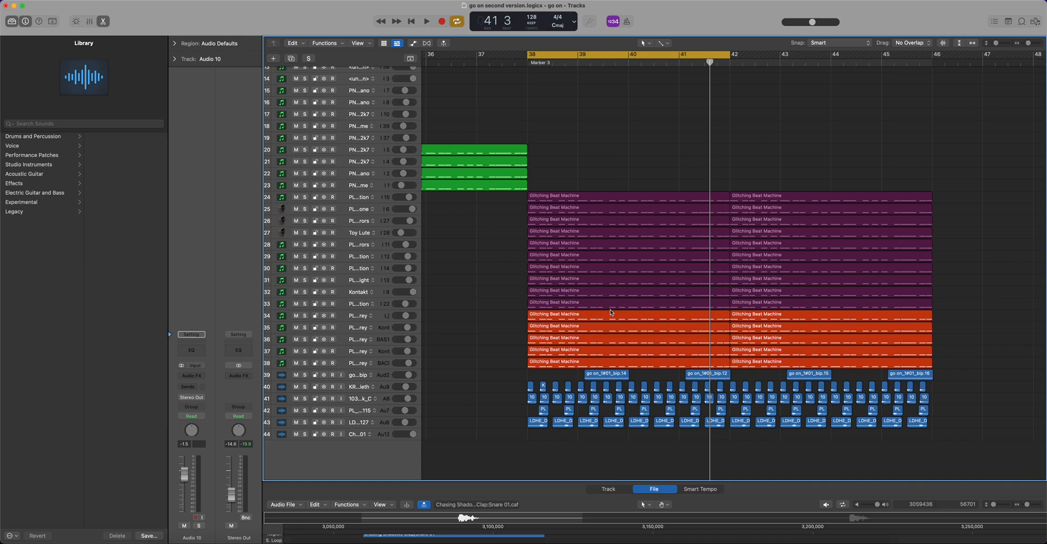
- Play back the end of the chorus loop with all tracks unmuted
scroll(610, 313, up, 5)
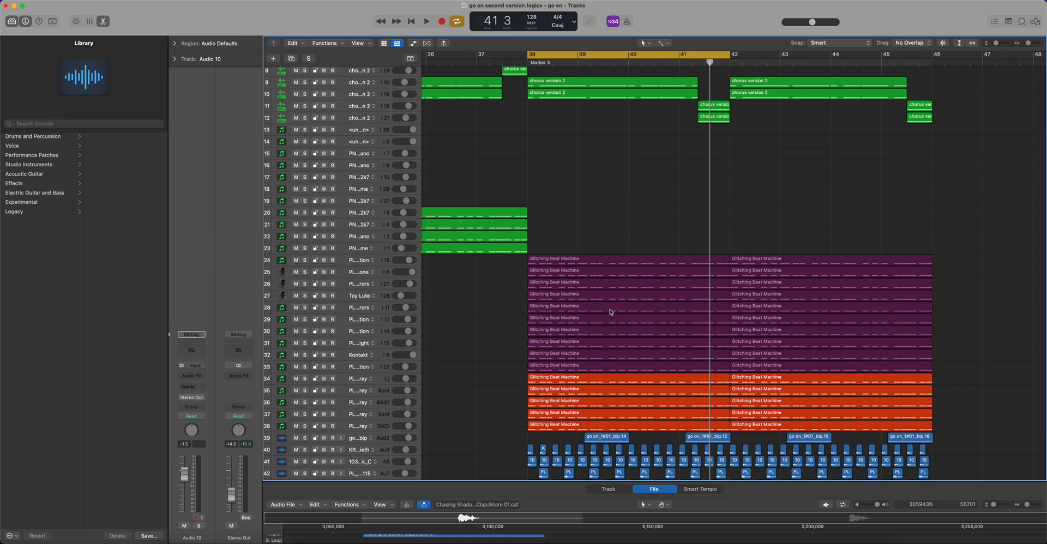
key(space)
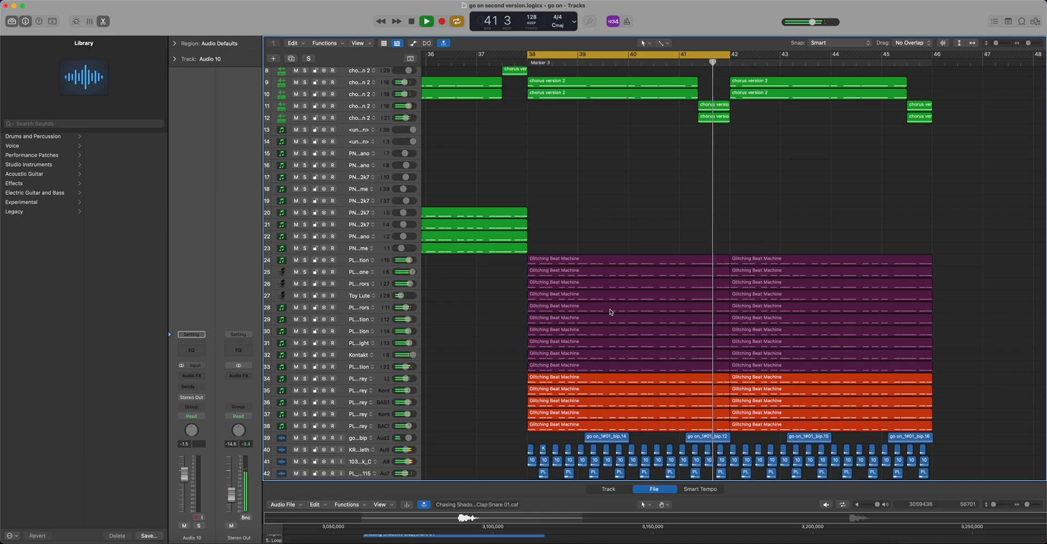
key(space)
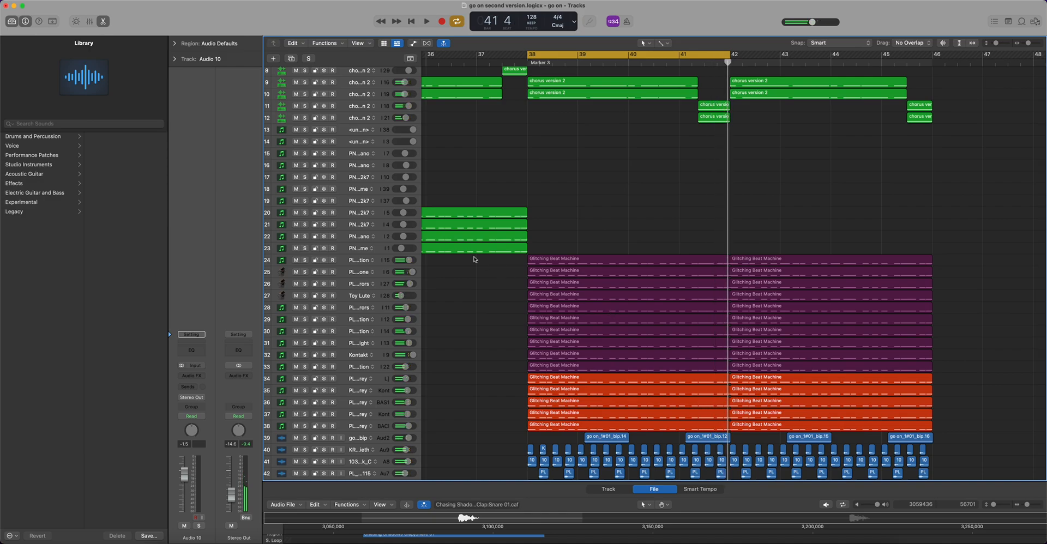
- Switch to Splice and search the sample library for clap
scroll(474, 260, down, 5)
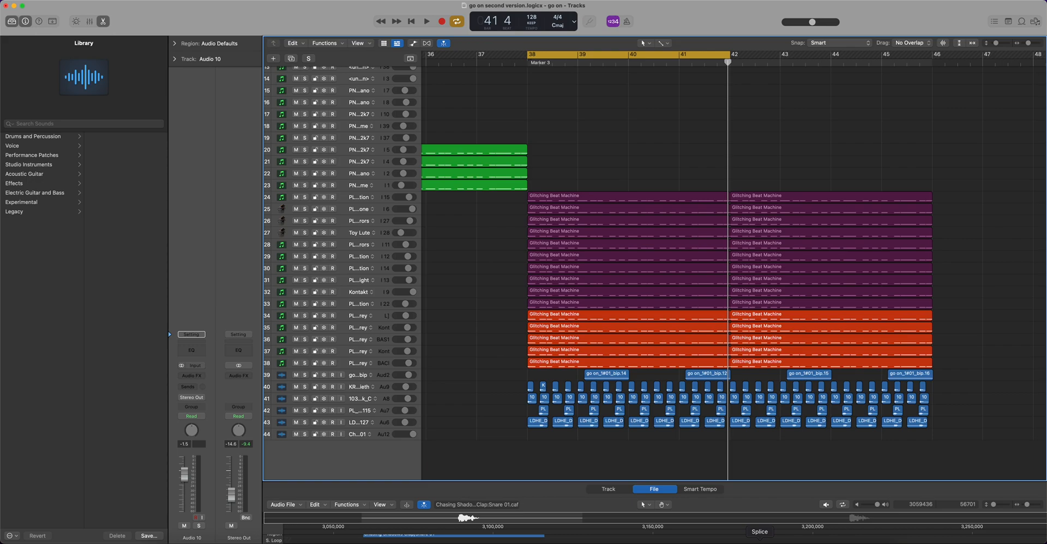
click(760, 543)
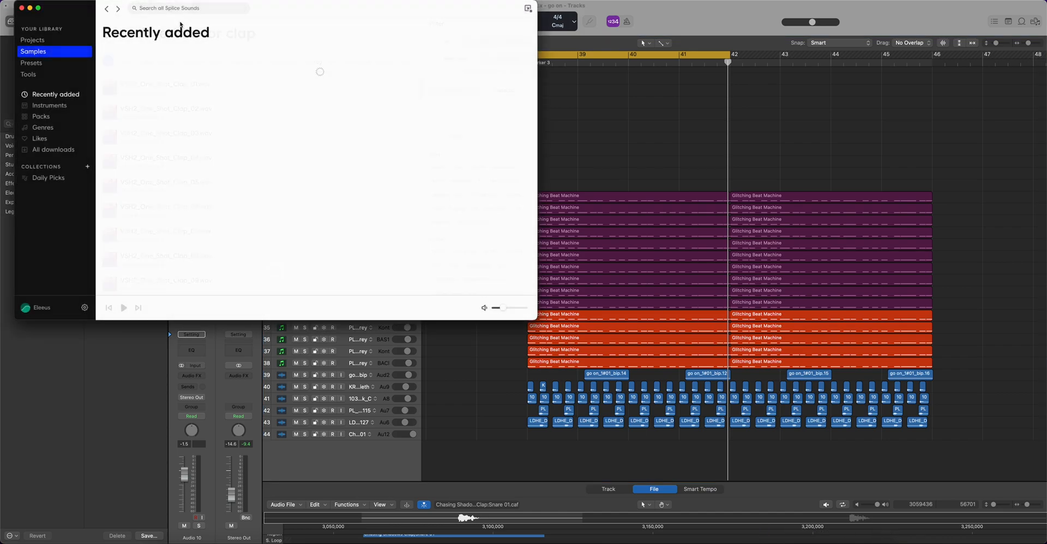
drag(290, 11, 294, 37)
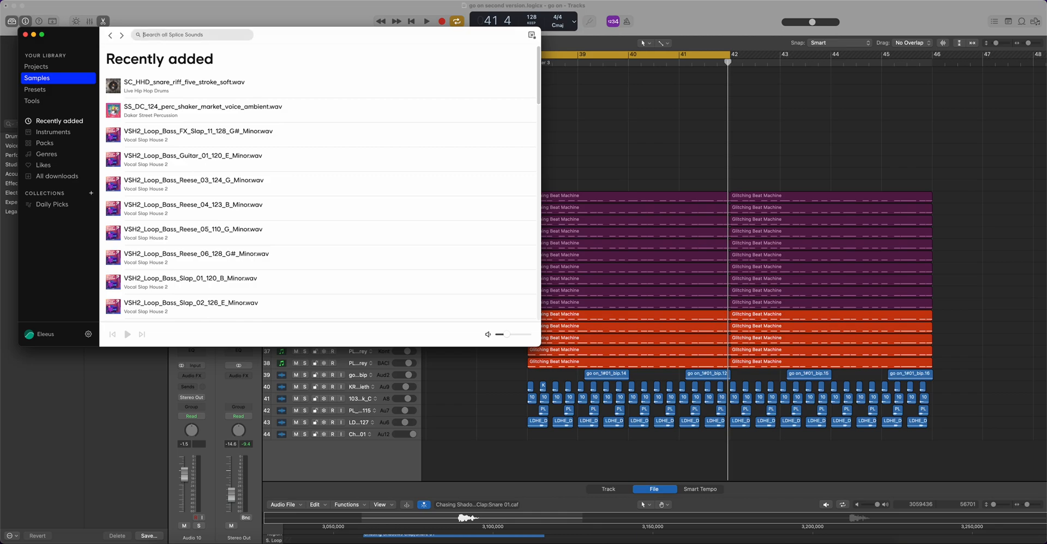
key(Return)
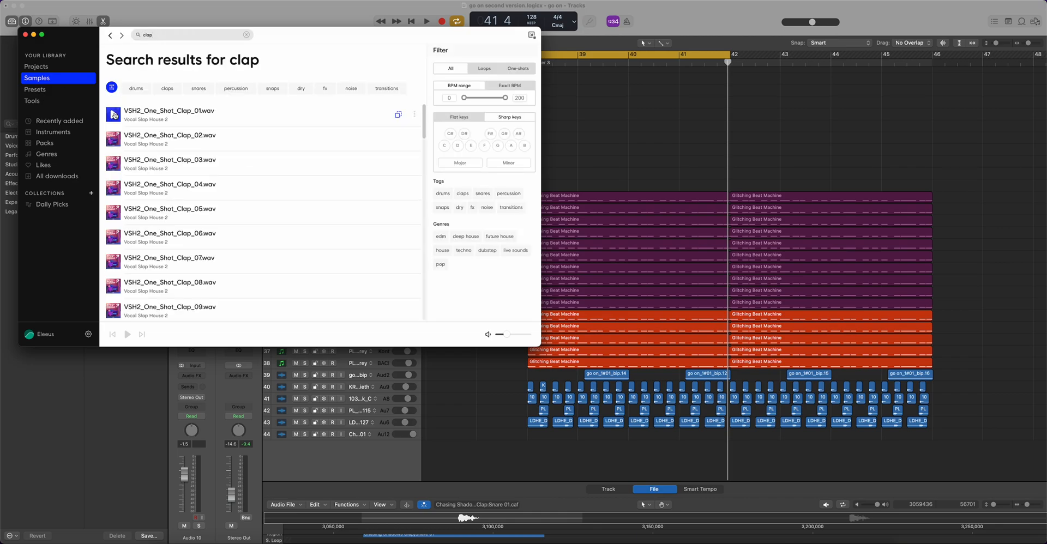
- Audition the first two clap samples and add VSH2_One_Shot_Clap_01.wav on a new track at beat 2 of bar 38
click(114, 115)
click(114, 139)
click(114, 115)
drag(133, 113, 541, 455)
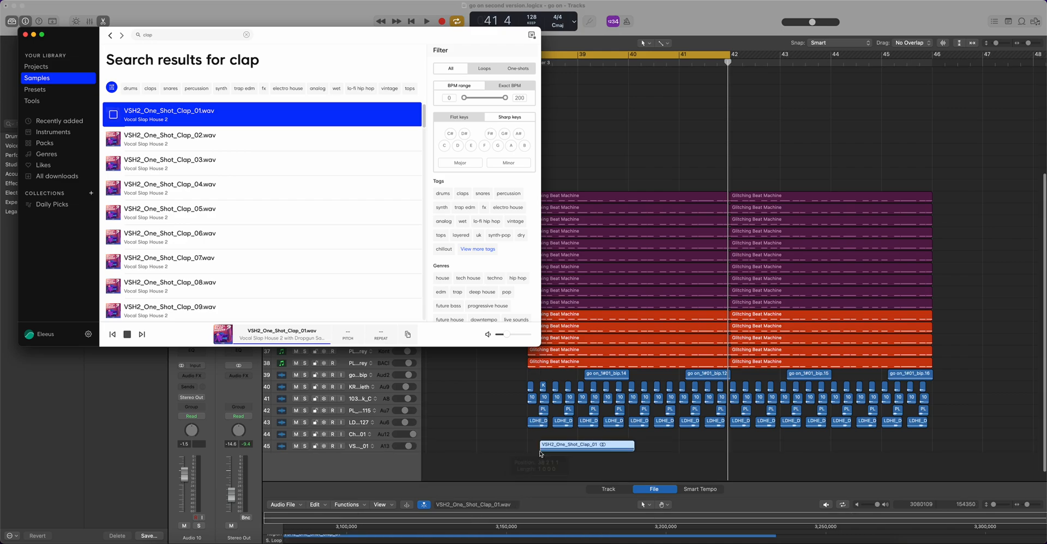
- Move the new clap track above the Chasing Shadows Clap:Snare 01 track and set its volume to -6.0 dB
click(514, 453)
drag(382, 441, 380, 433)
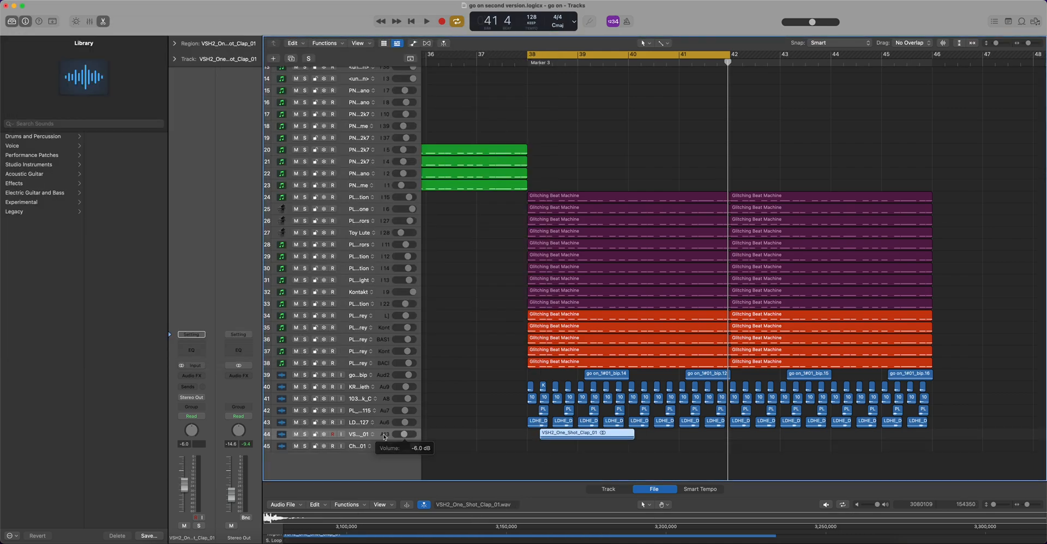
- Solo the two kick, two snare and VSH2_One_Shot_Clap_01 tracks during playback, leaving go on_1#01_bip out
key(space)
drag(305, 381, 302, 432)
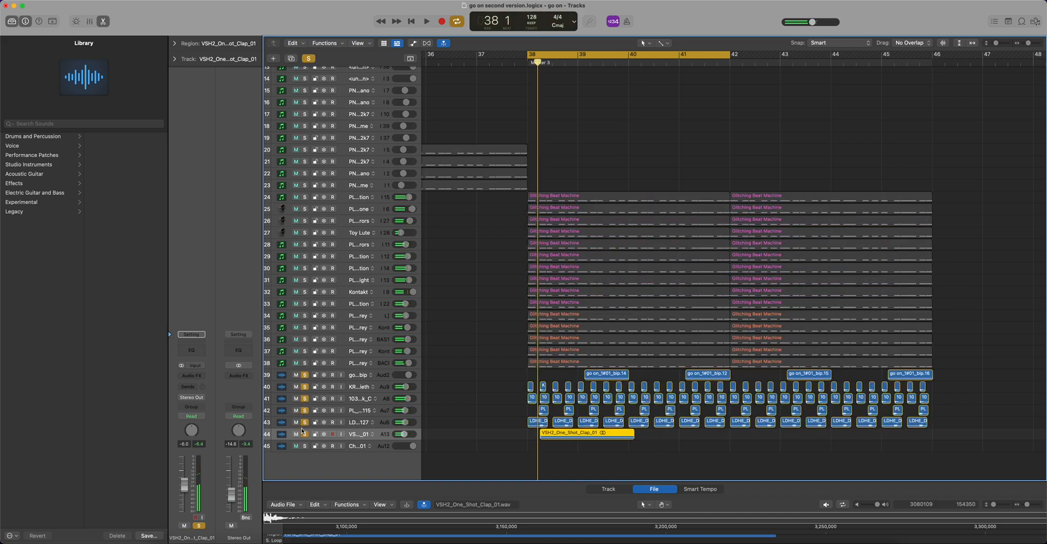
click(305, 375)
- Enlarge the drum tracks in view and play back the soloed drums from bar 38
mouse_move(1028, 44)
mouse_down()
mouse_move(998, 45)
mouse_move(1029, 43)
mouse_up()
scroll(844, 132, right, 5)
scroll(875, 131, left, 2)
scroll(906, 123, left, 3)
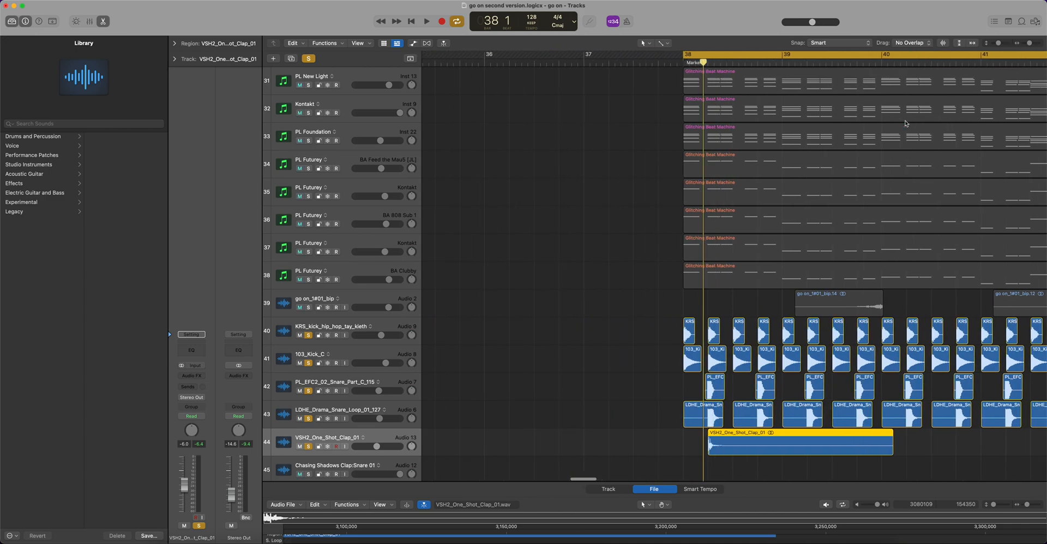
scroll(906, 123, right, 3)
key(space)
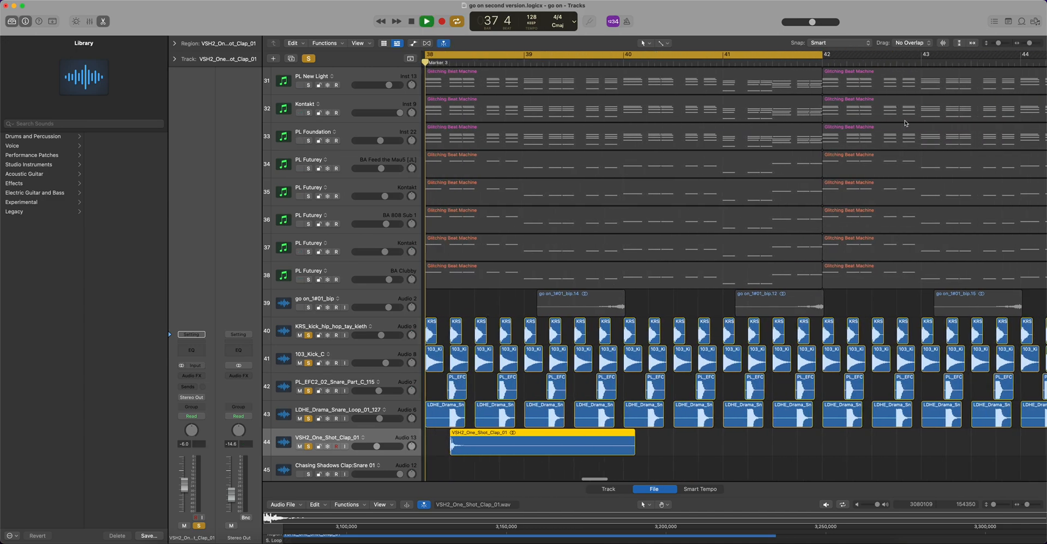
key(space)
- Trim the clap region to under half a bar and copy it to beat 4 of bar 38
drag(635, 448, 521, 450)
scroll(460, 436, left, 2)
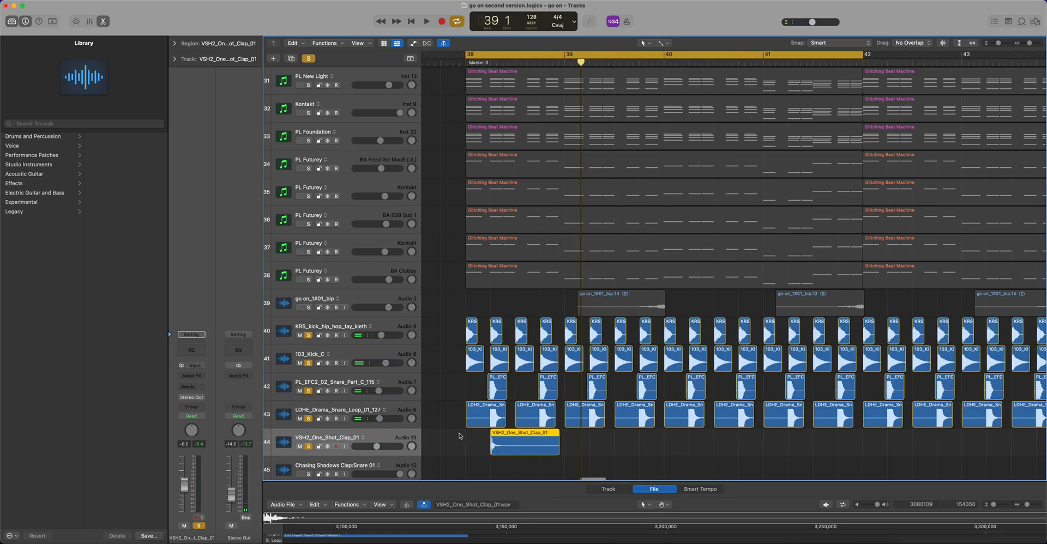
mouse_move(558, 448)
mouse_down()
mouse_move(535, 448)
mouse_move(558, 438)
mouse_up()
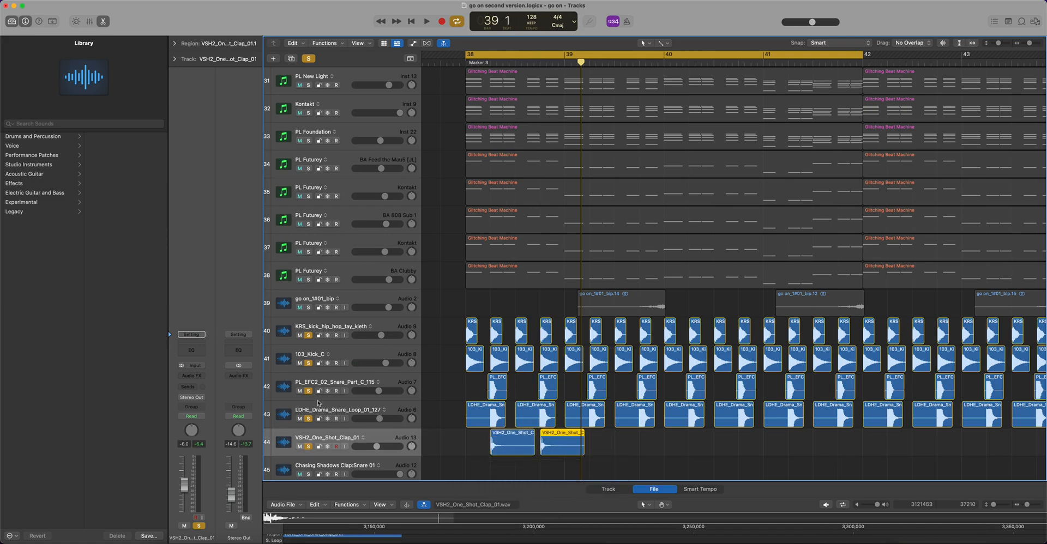
- Replay the soloed drums repeatedly while adjusting the Stereo Out level, settling at -13.8 dB
key(space)
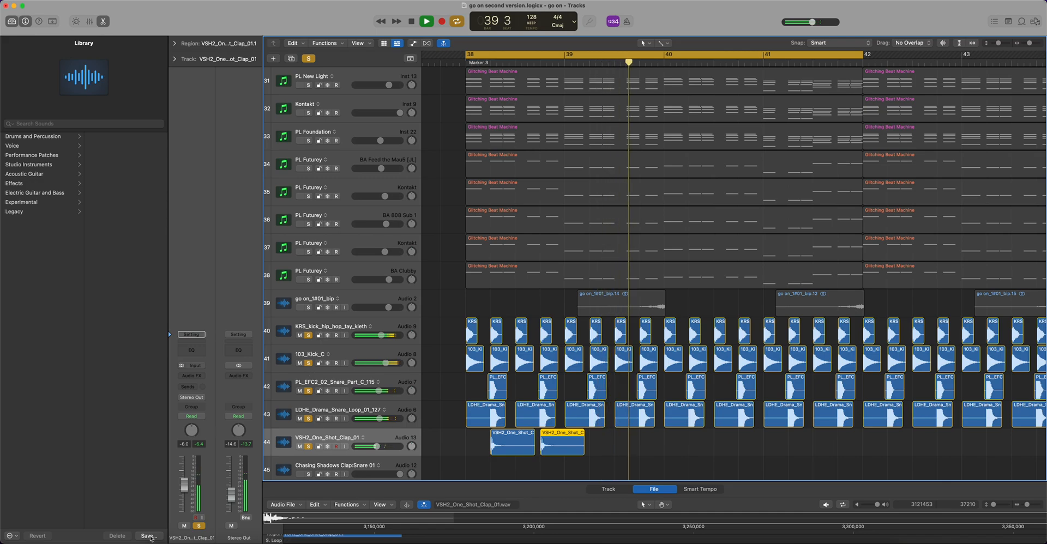
key(space)
key(space)
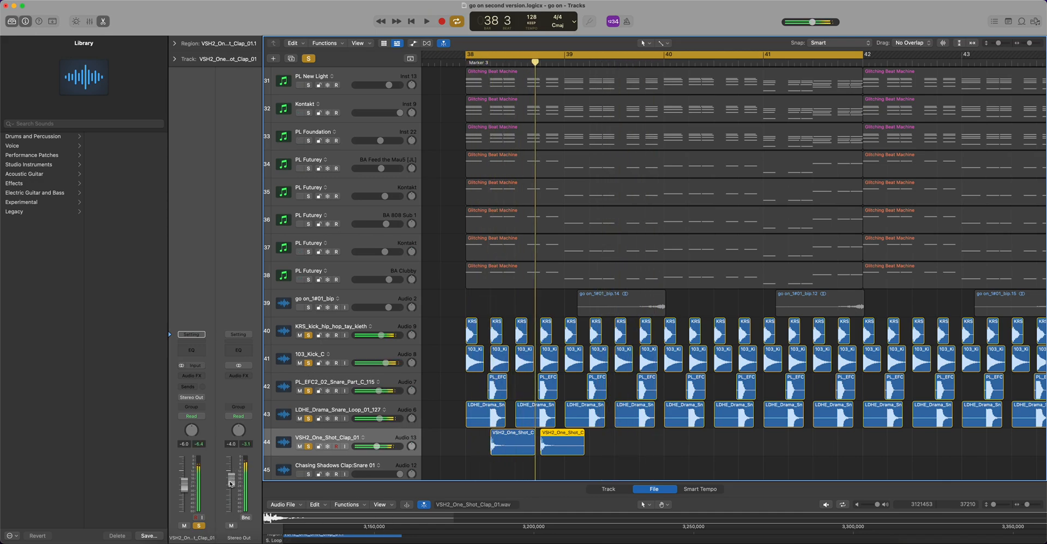
key(space)
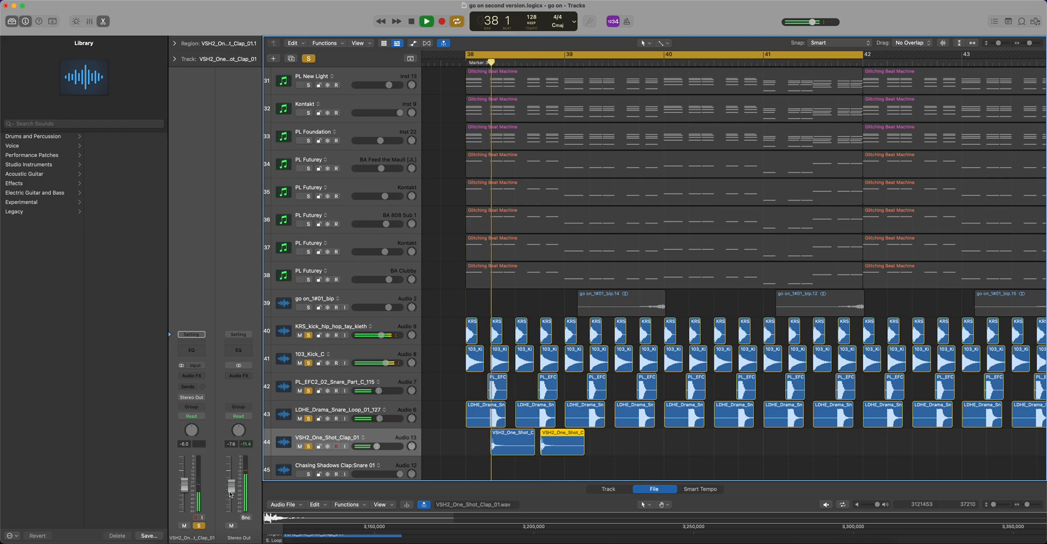
key(space)
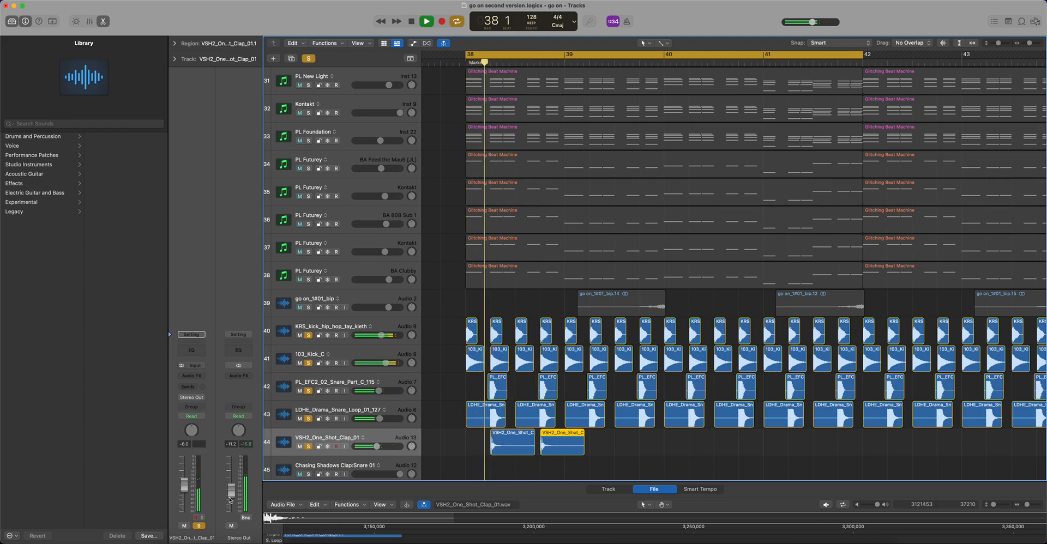
key(space)
key(space)
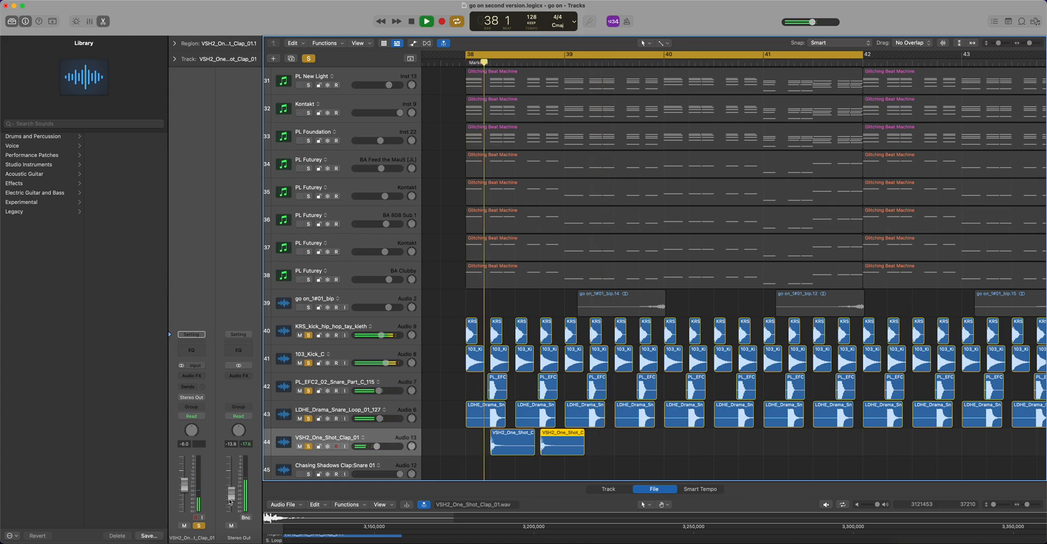
key(space)
key(space)
key(space)
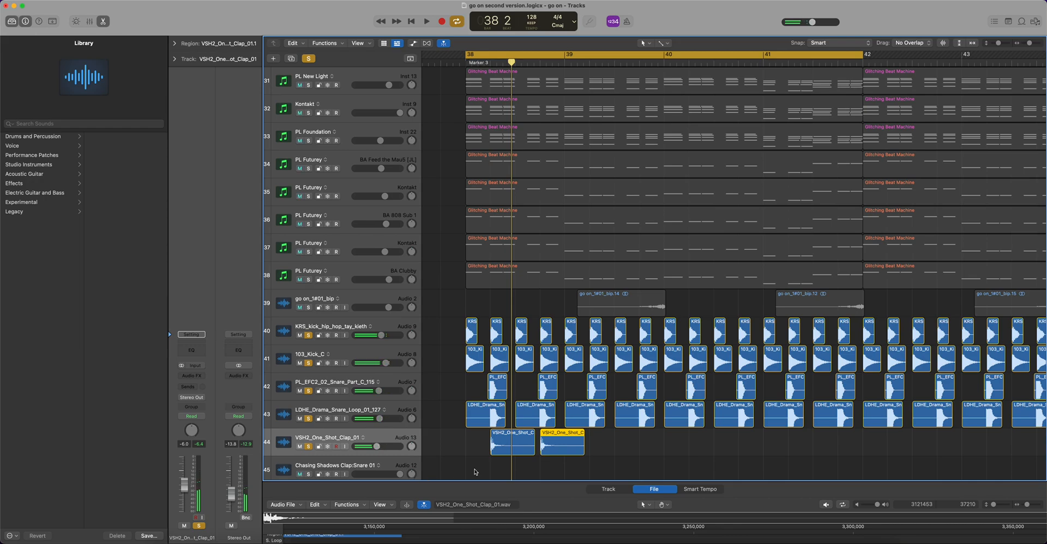
- Copy the clap to beat 2 of bar 39, and duplicate all three clap regions starting at beat 4 of bar 39
drag(567, 437, 596, 448)
shift+click(562, 448)
shift+click(524, 447)
drag(514, 436, 656, 442)
- Play the drums briefly and duplicate all six clap regions starting at beat 2 of bar 41
key(space)
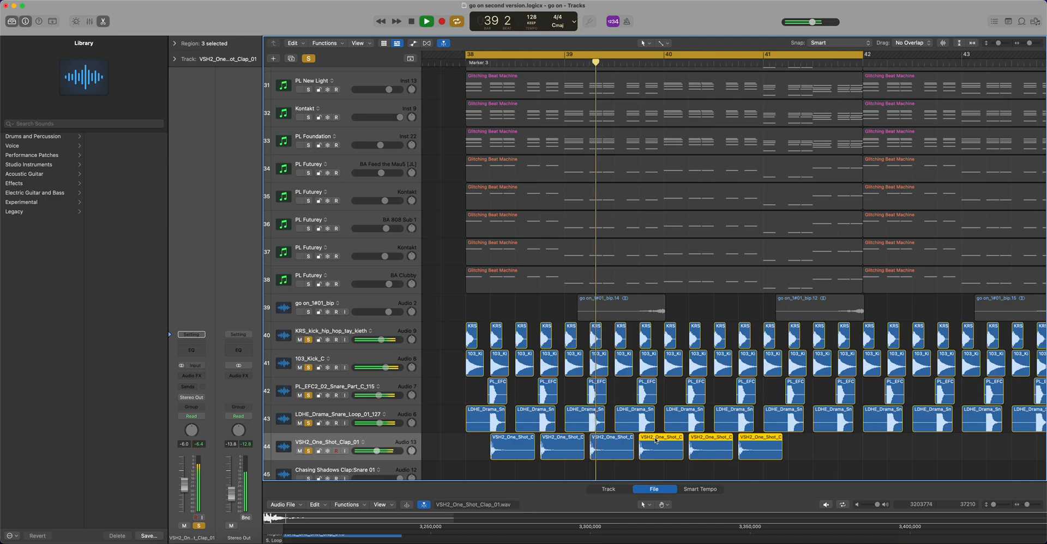
scroll(709, 448, right, 3)
key(space)
mouse_move(773, 446)
mouse_down()
mouse_move(467, 446)
mouse_move(760, 451)
mouse_up()
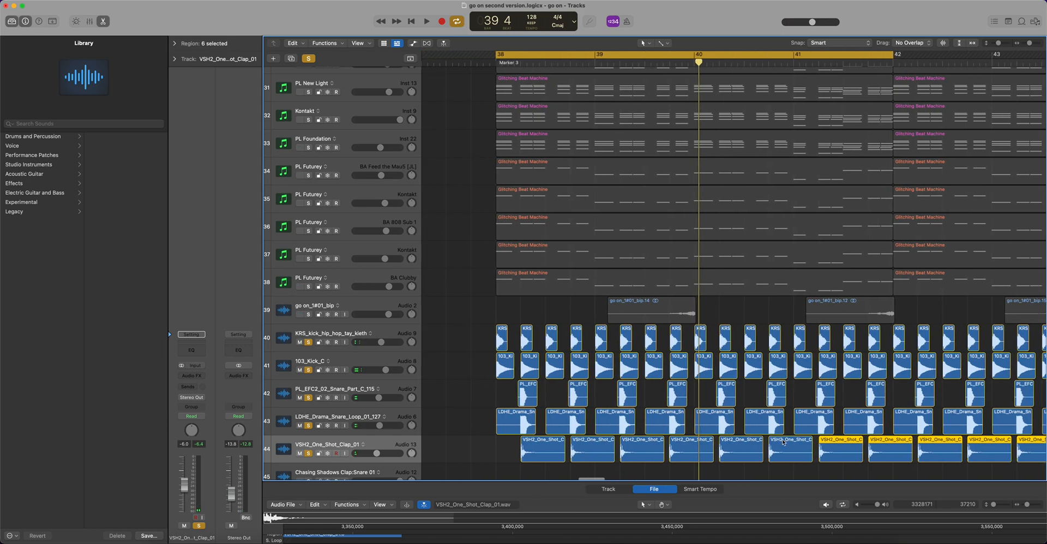
- Play back the drum loop from bar 38 with the extended clap pattern
scroll(803, 446, left, 4)
key(space)
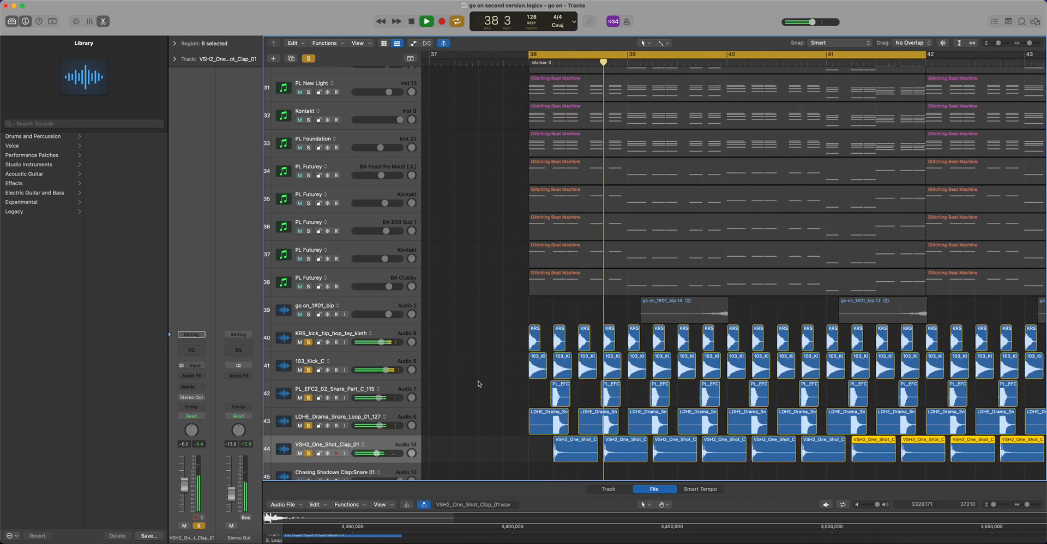
key(space)
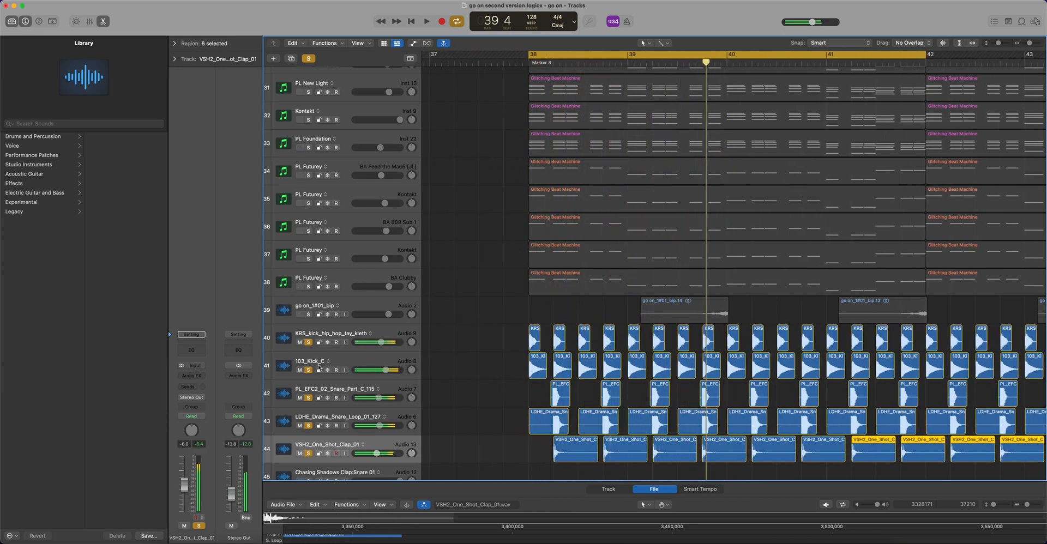
- Lower the volumes of the five kick, snare and clap tracks and set the Stereo Out level to -2.7 dB
drag(380, 345, 371, 453)
key(space)
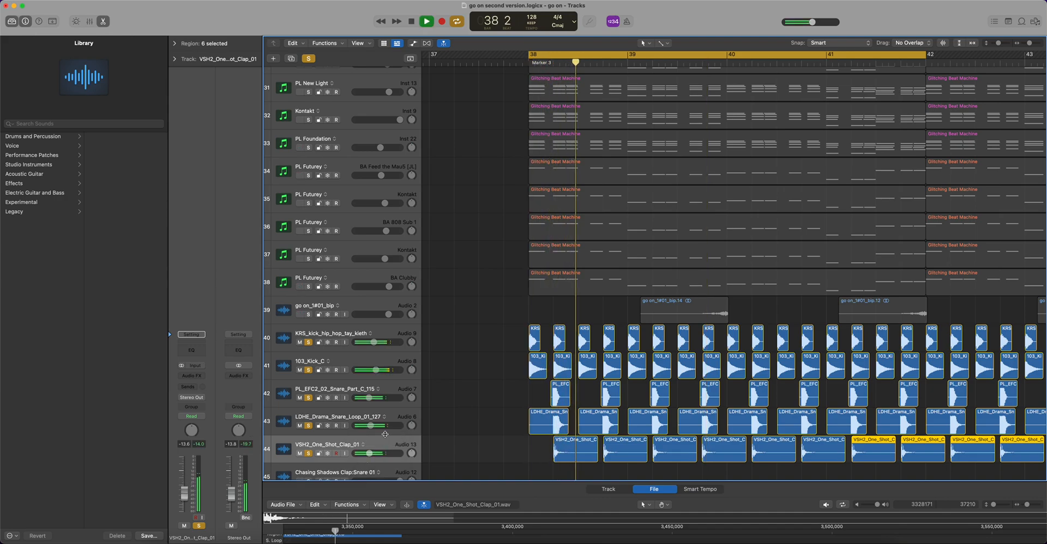
drag(376, 371, 371, 343)
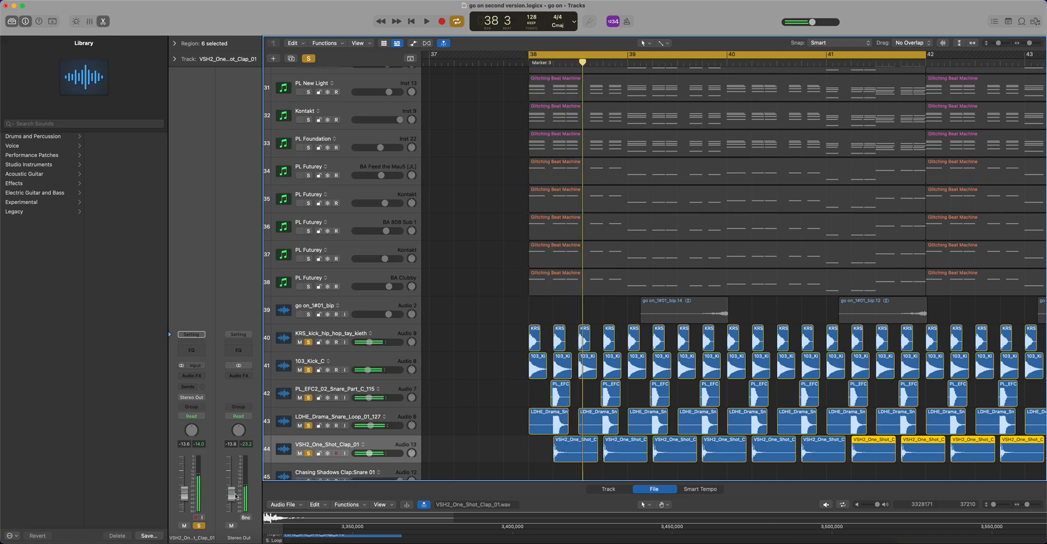
key(space)
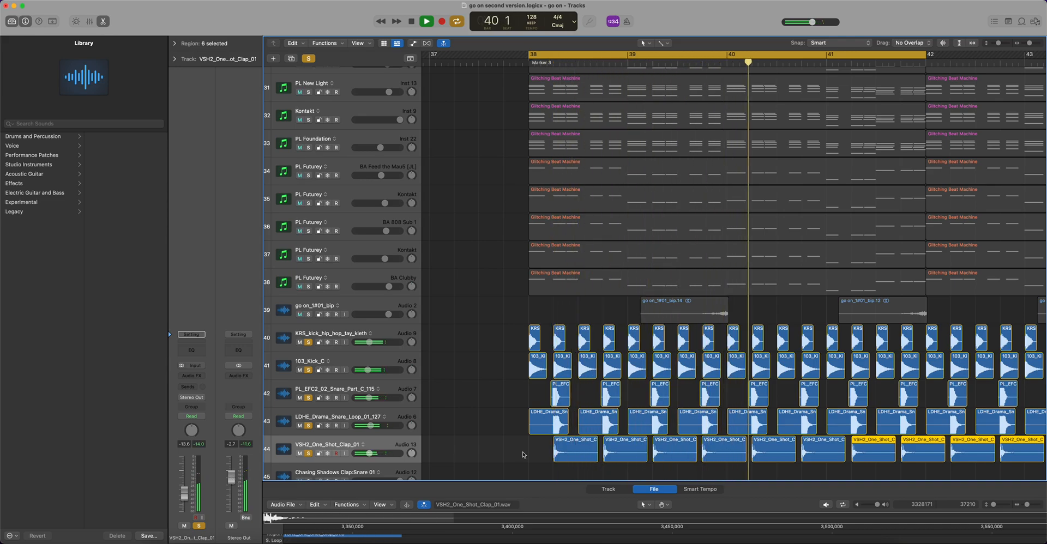
- Reduce the snare and clap volumes further, with LDHE_Drama_Snare_Loop_01_127 at -15.4 dB and the clap at -22.0 dB, and play the loop
click(369, 398)
mouse_move(371, 425)
mouse_down()
mouse_move(363, 454)
mouse_move(368, 425)
mouse_up()
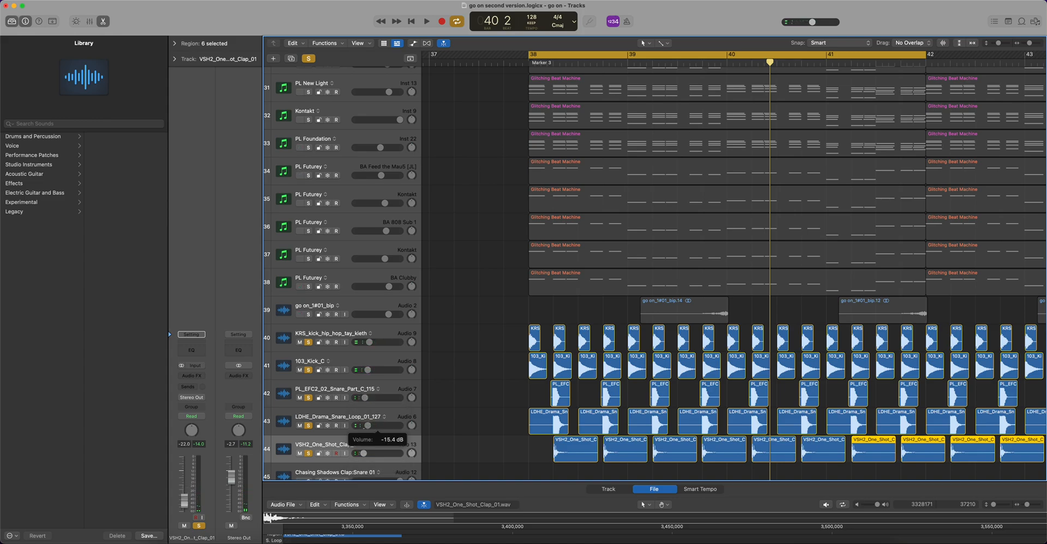
key(space)
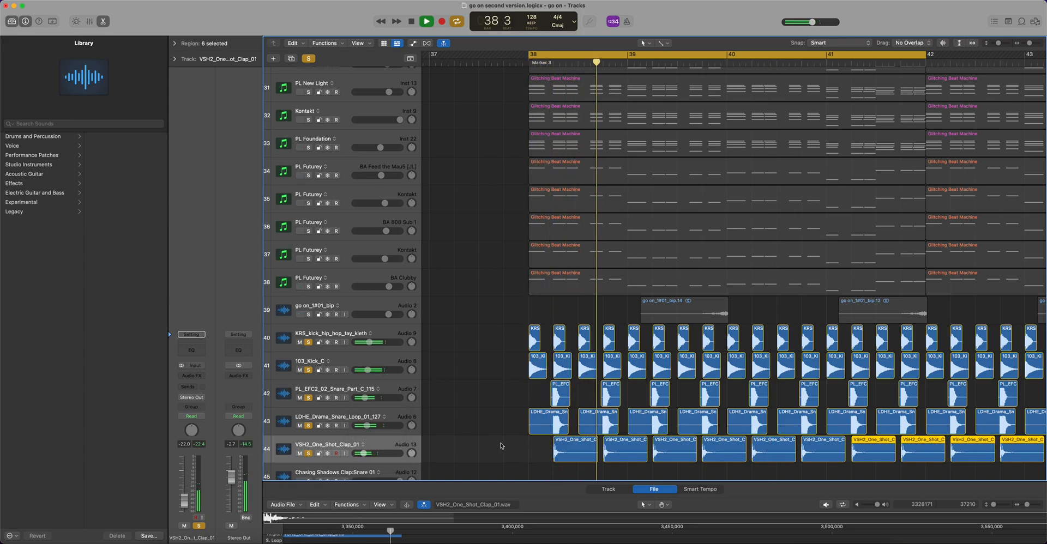
key(space)
- Switch to Splice, search the samples for snap, and add VSH2_One_Shot_Snap_02.wav on a new Logic Pro track at beat 4 of bar 38
click(760, 541)
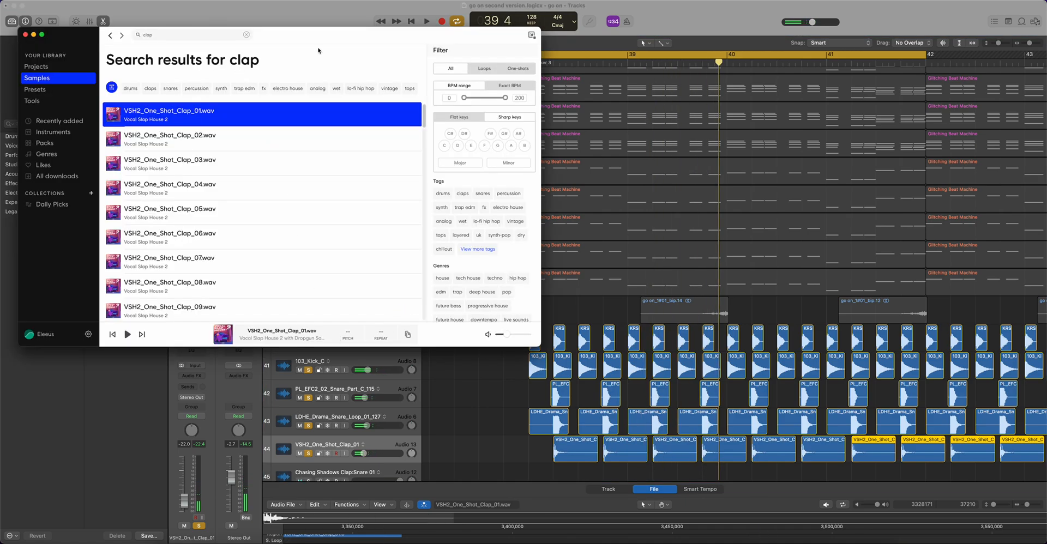
drag(319, 50, 410, 53)
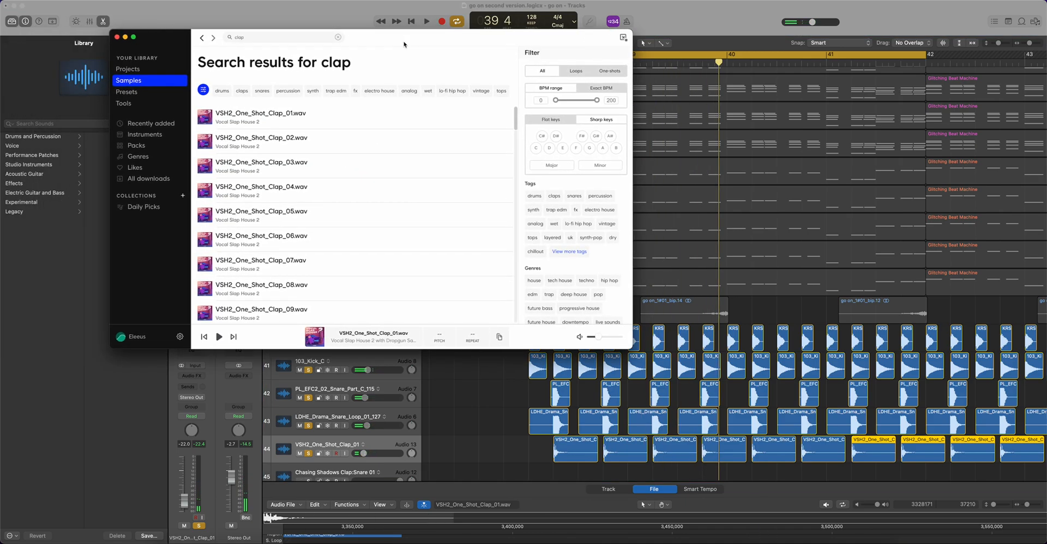
click(338, 38)
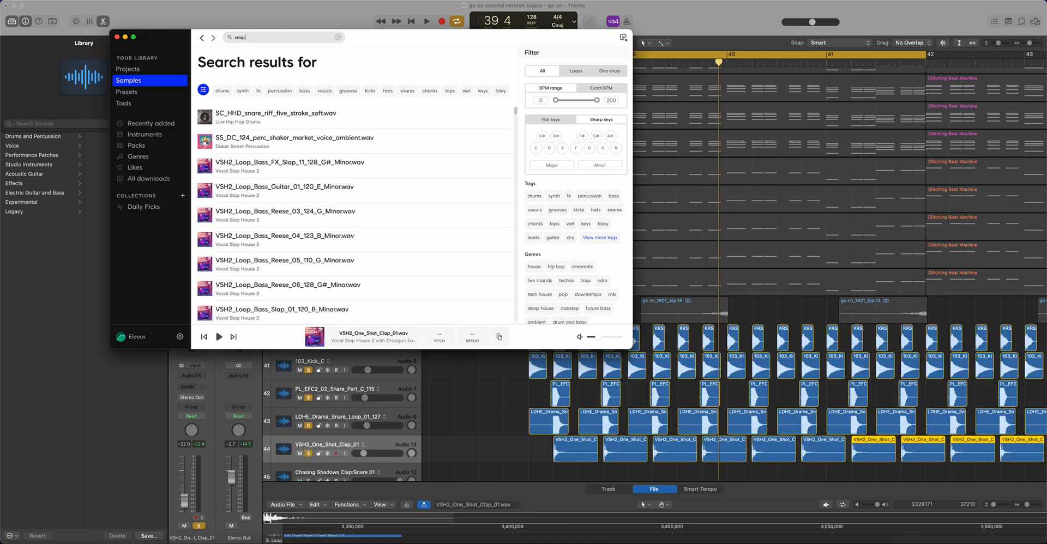
click(205, 117)
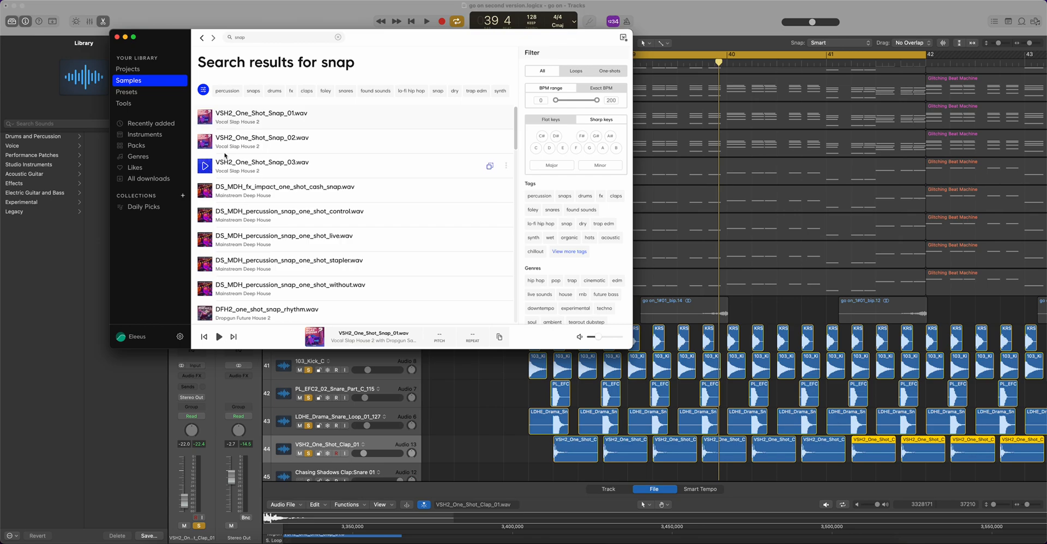
click(229, 140)
drag(229, 142, 603, 464)
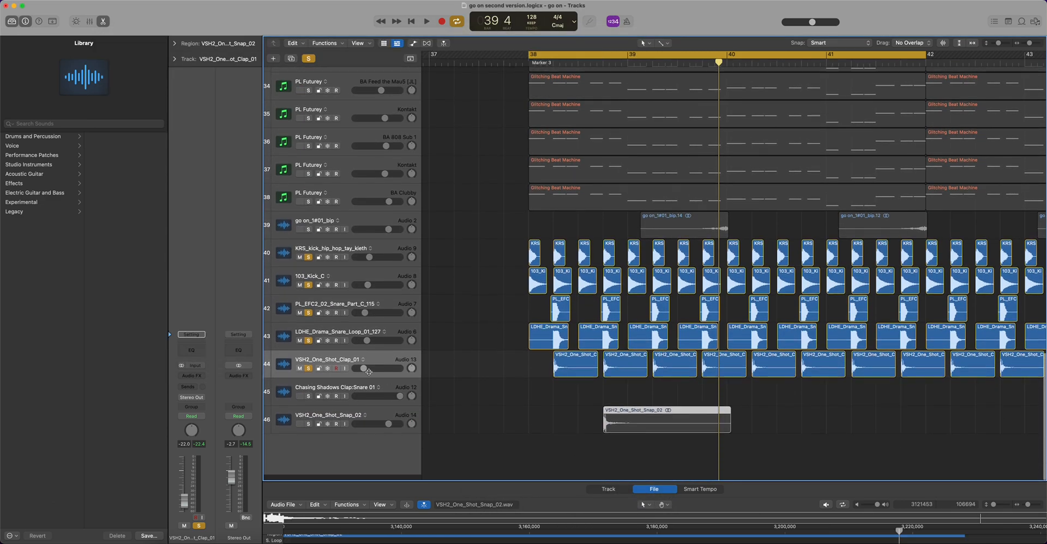
- Delete the empty Chasing Shadows Clap:Snare 01 track and solo the VSH2_One_Shot_Snap_02 track
click(352, 395)
scroll(539, 384, left, 10)
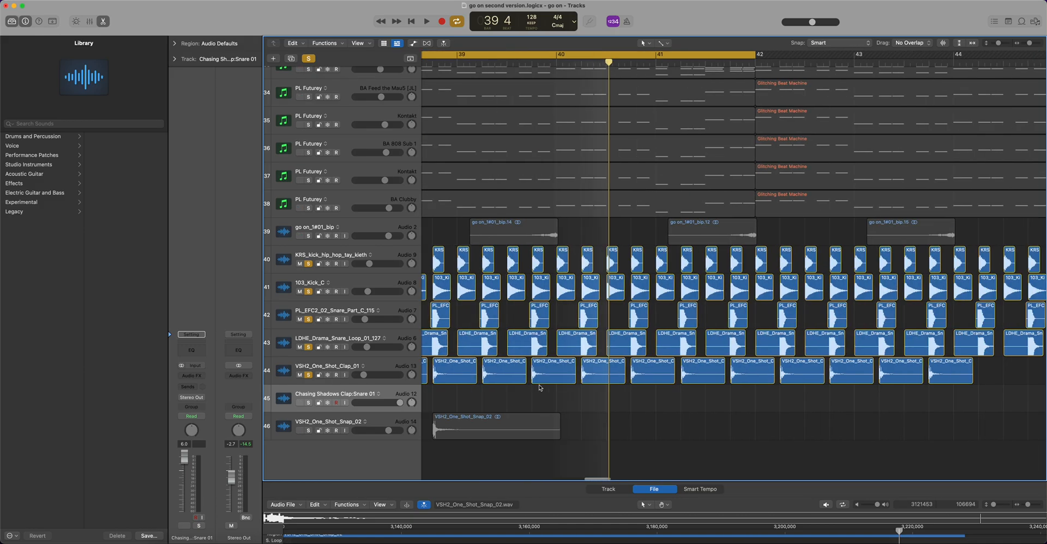
scroll(539, 385, right, 10)
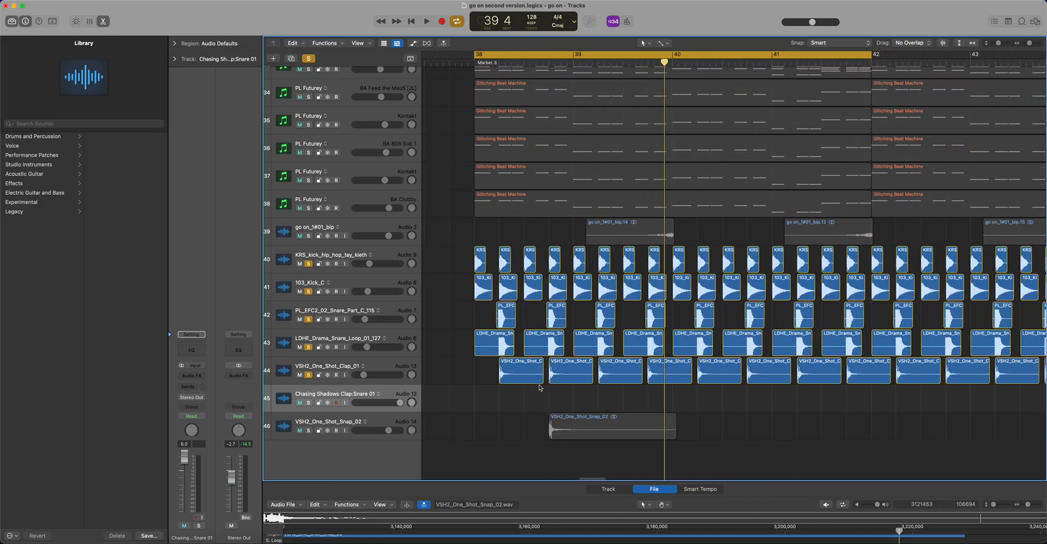
key(super+BackSpace)
click(310, 493)
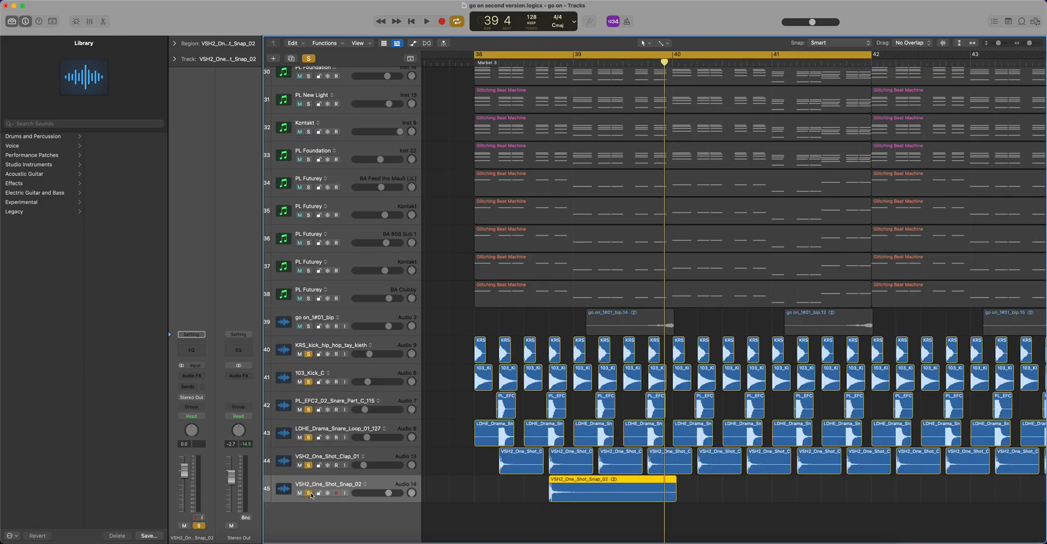
- Copy the snap region to beat 4 of bars 39, 40 and 41, and lower its track to -17.6 dB while playing the loop
drag(573, 482, 675, 492)
drag(586, 486, 780, 489)
key(space)
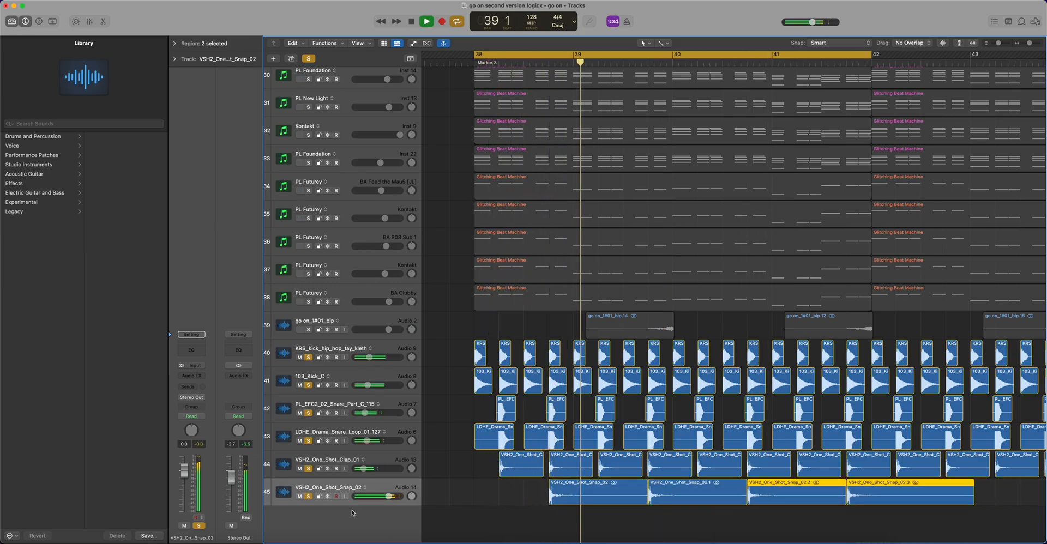
drag(387, 497, 358, 503)
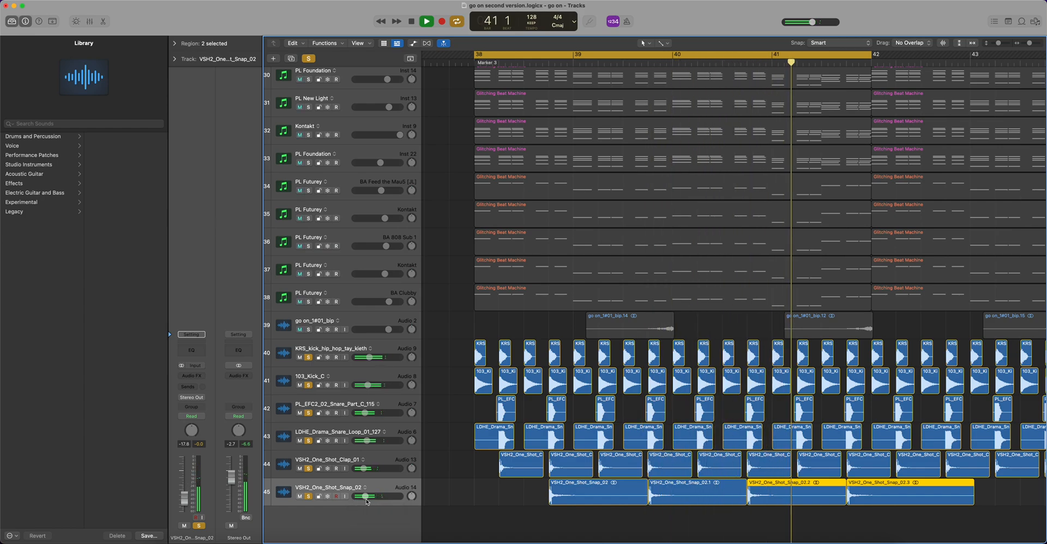
scroll(667, 476, right, 1)
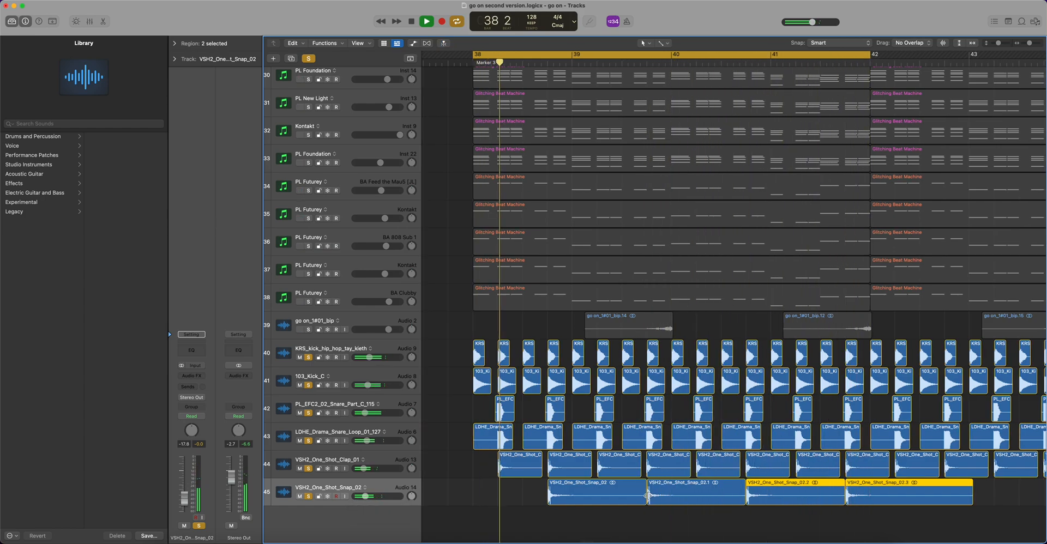
key(space)
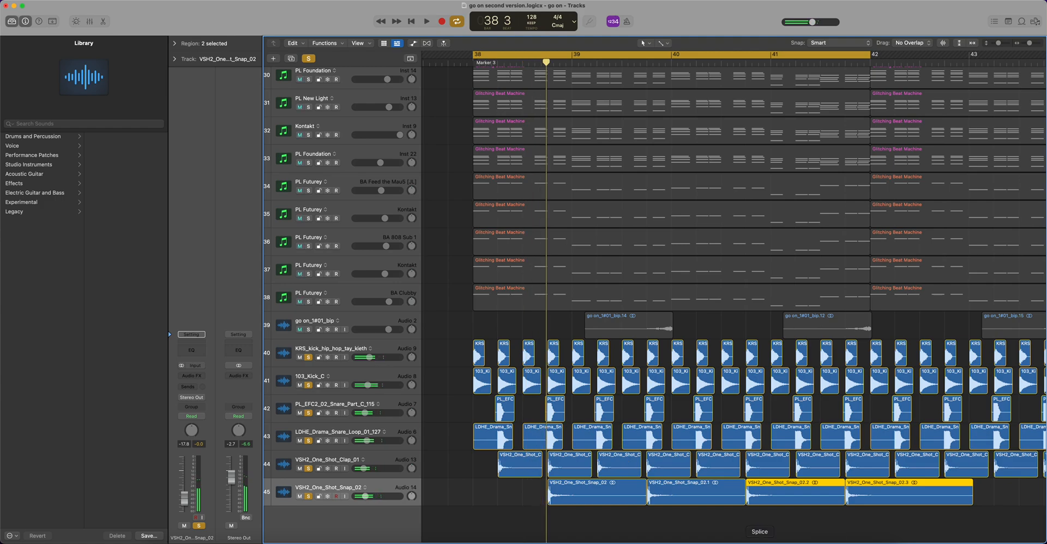
- Search the Apple Loops for tambour and add Finn - Tambourine Straight 16th on a new track, starting at bar 38
click(759, 542)
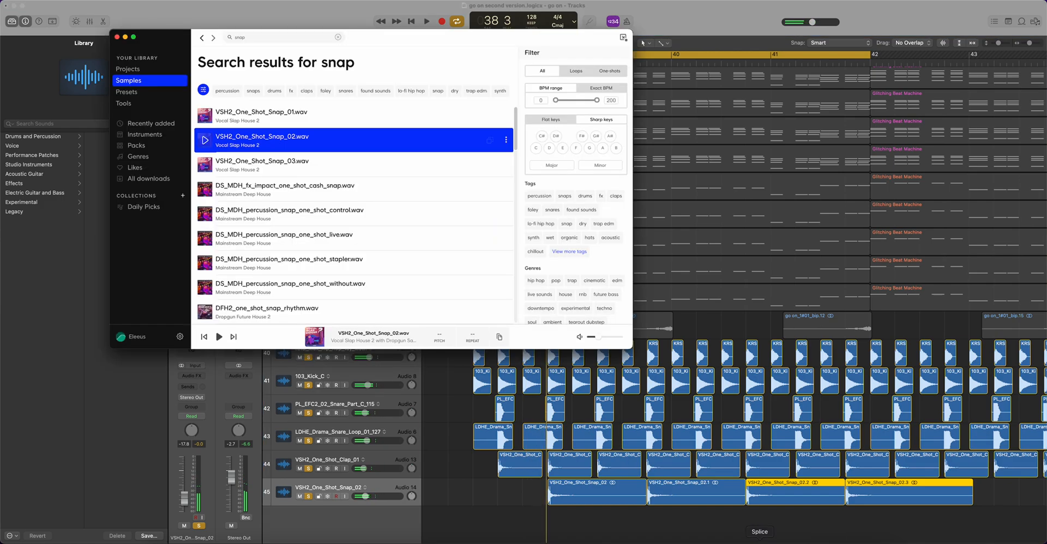
click(337, 38)
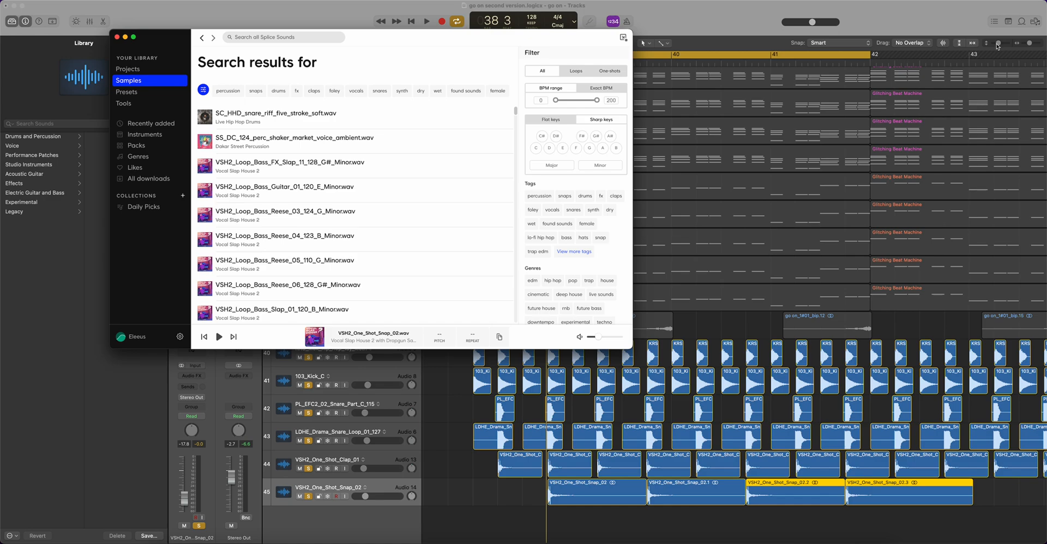
click(1021, 22)
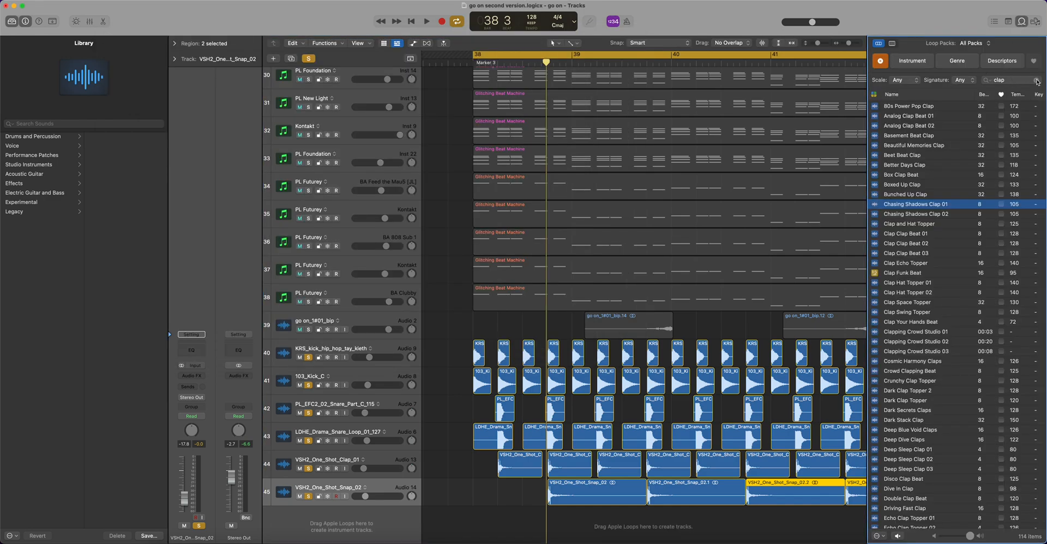
click(1037, 80)
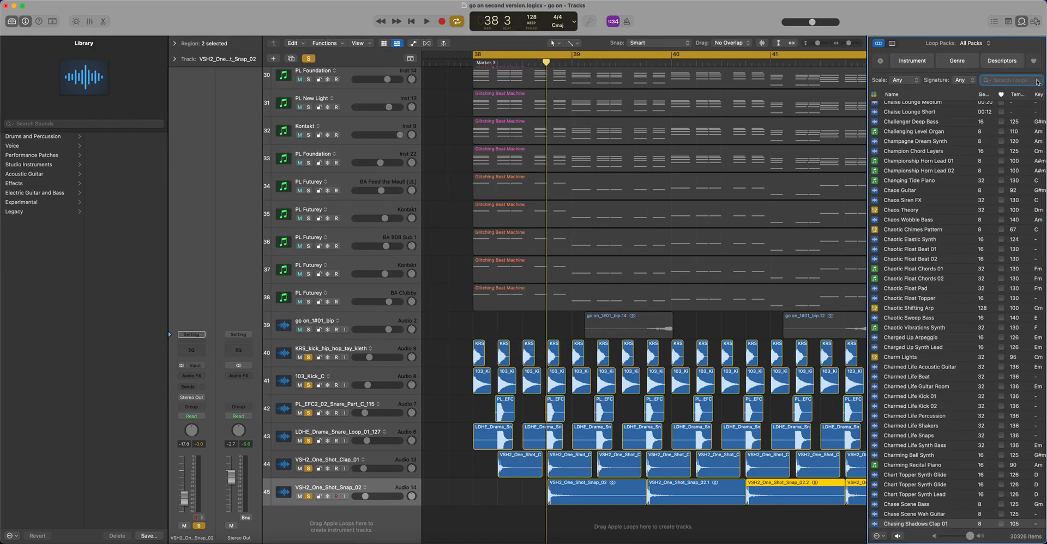
text(tambour)
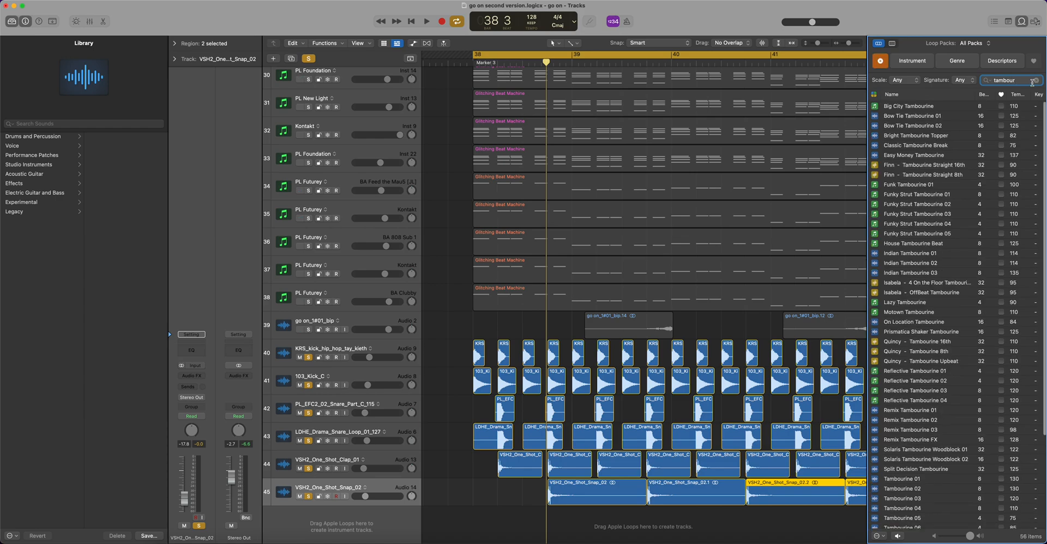
click(961, 166)
drag(962, 166, 502, 528)
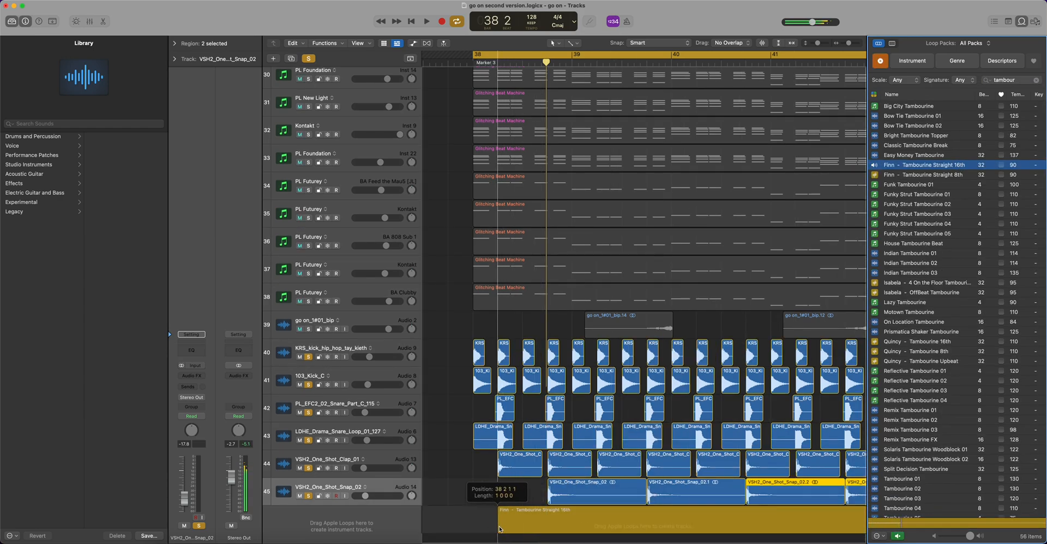
scroll(633, 320, down, 5)
drag(632, 320, 608, 327)
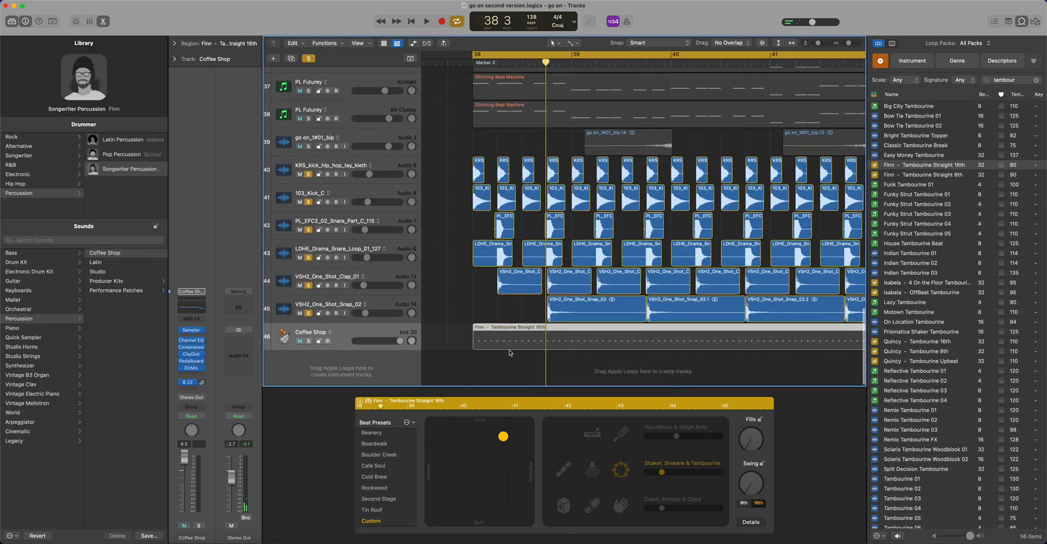
- Solo the tambourine track and play it with the drums from bar 38, hiding the loop browser
click(308, 341)
key(space)
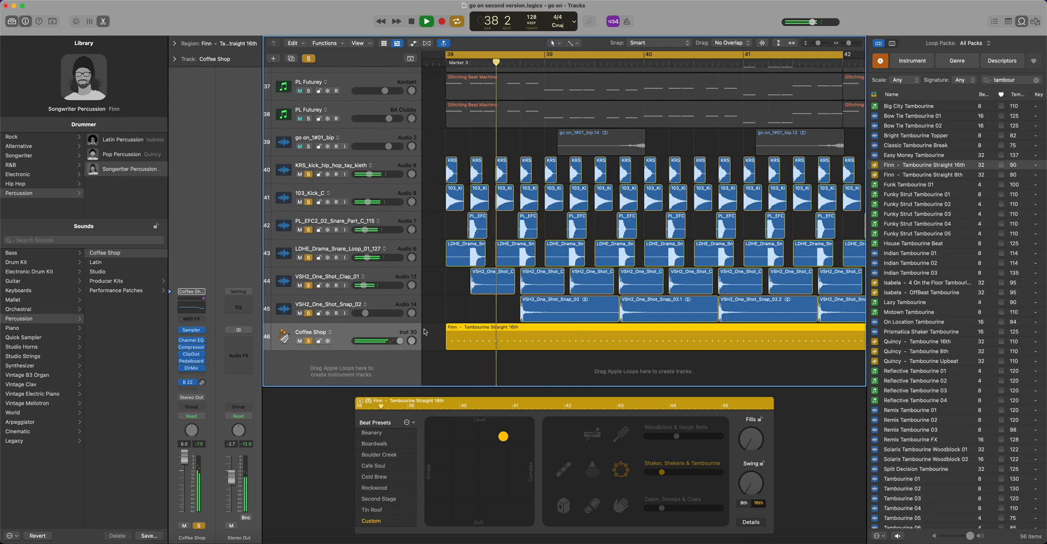
click(1021, 22)
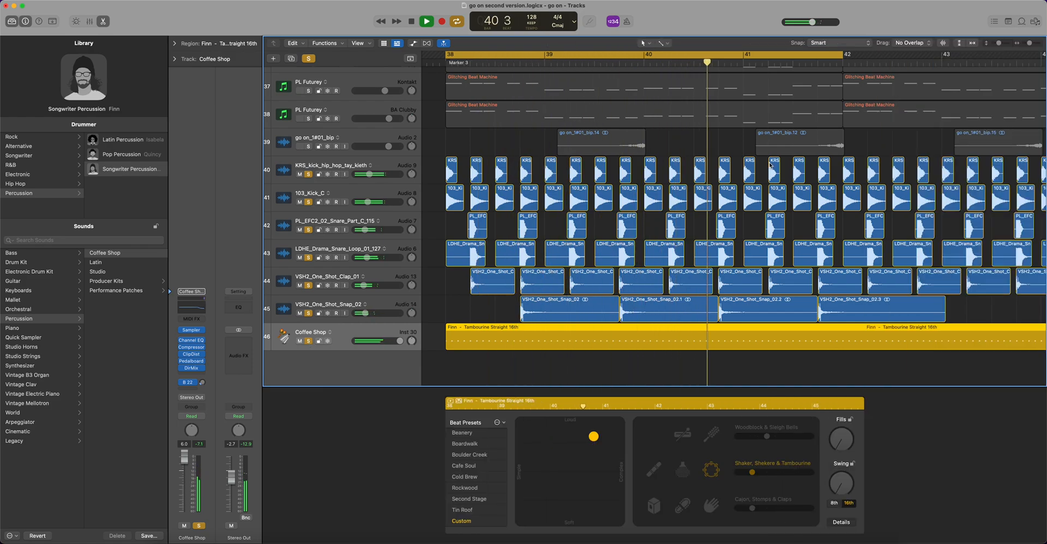
key(space)
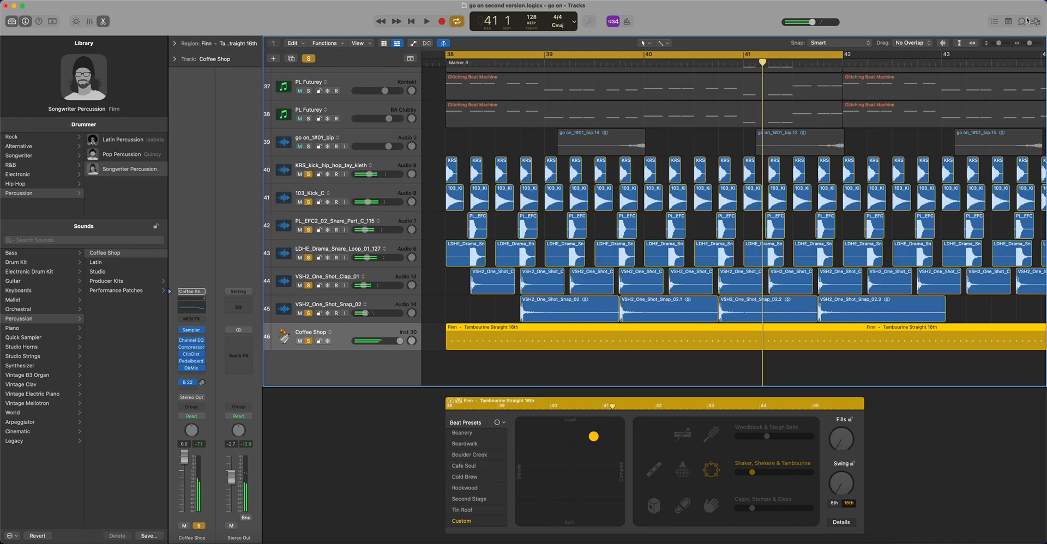
- Search the Apple Loops for high hat, and change the search term to hi hat
click(1021, 21)
click(1036, 81)
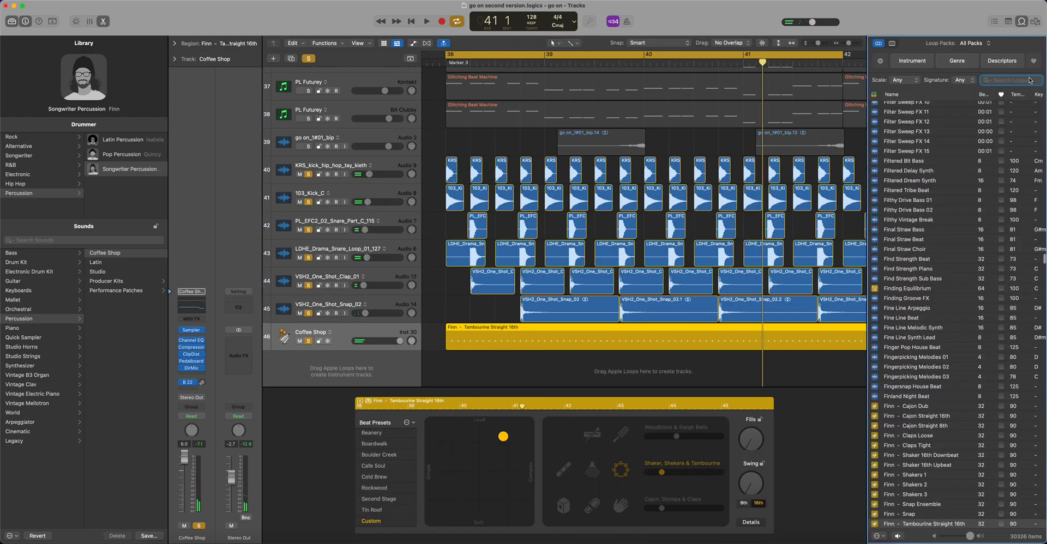
text(high hat)
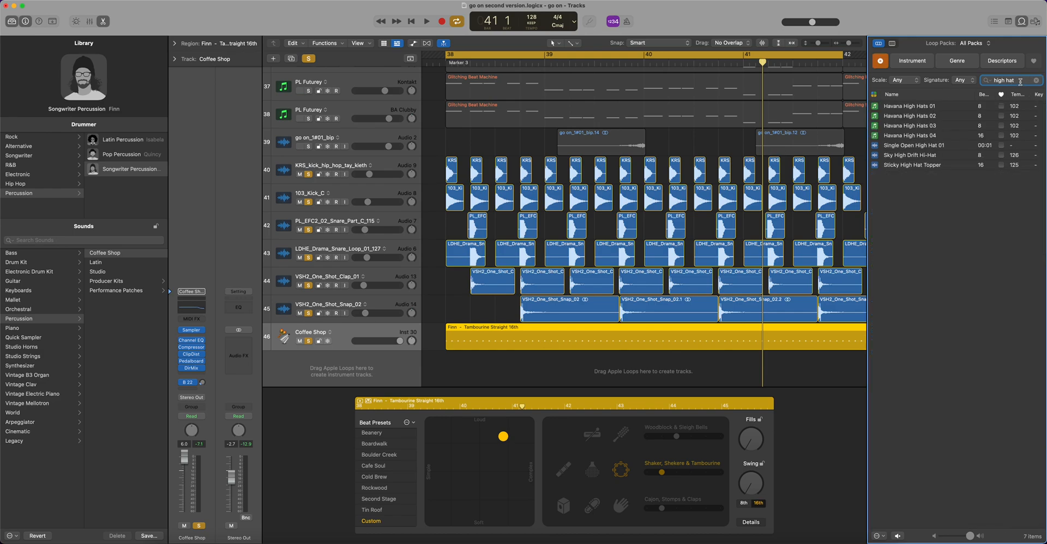
key(BackSpace)
key(BackSpace)
key(BackSpace)
key(BackSpace)
key(BackSpace)
key(BackSpace)
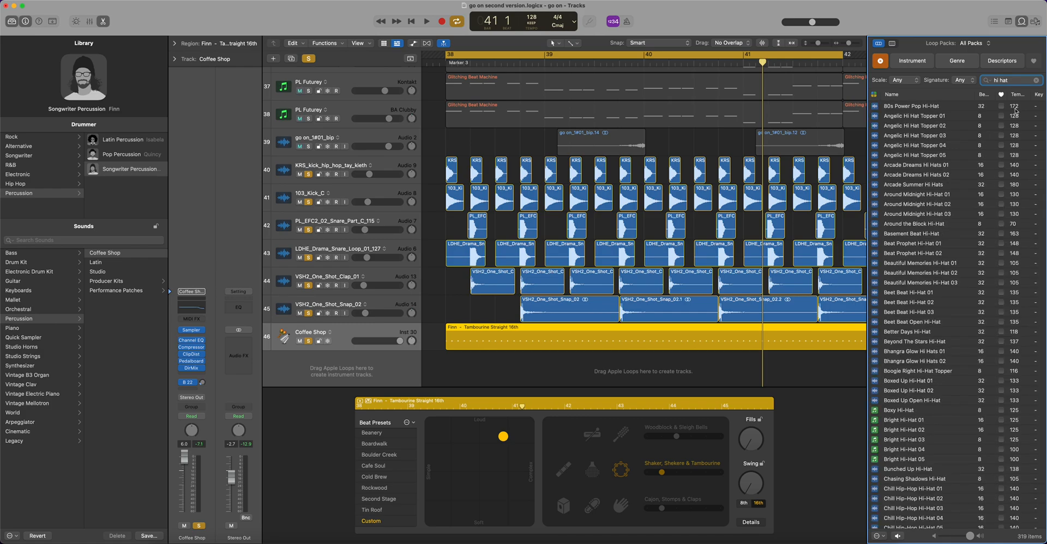
- Add Angelic Hi Hat Topper 01 on a new track and cut it down to single hits on the first two off-beats of bar 38
click(914, 117)
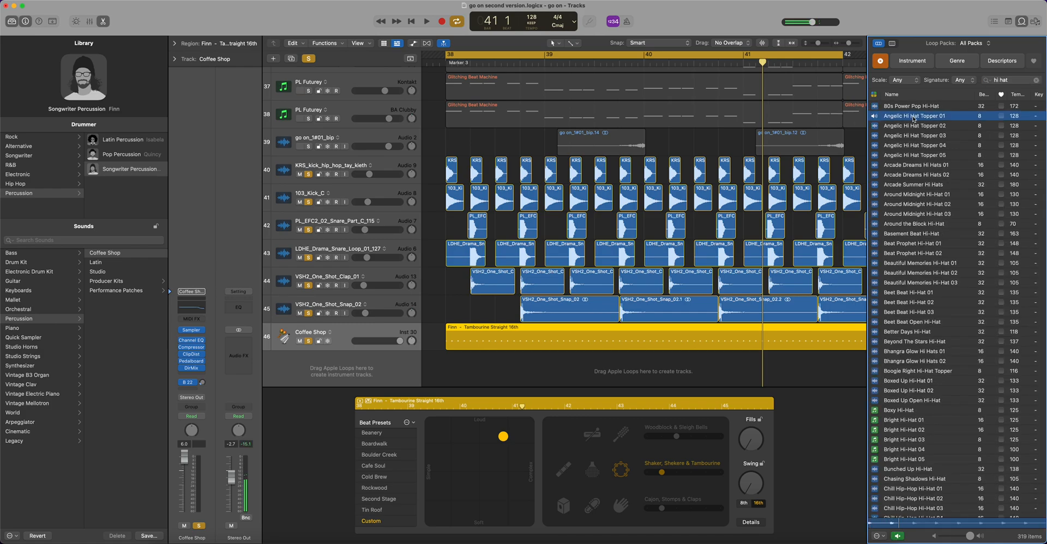
drag(914, 116, 493, 380)
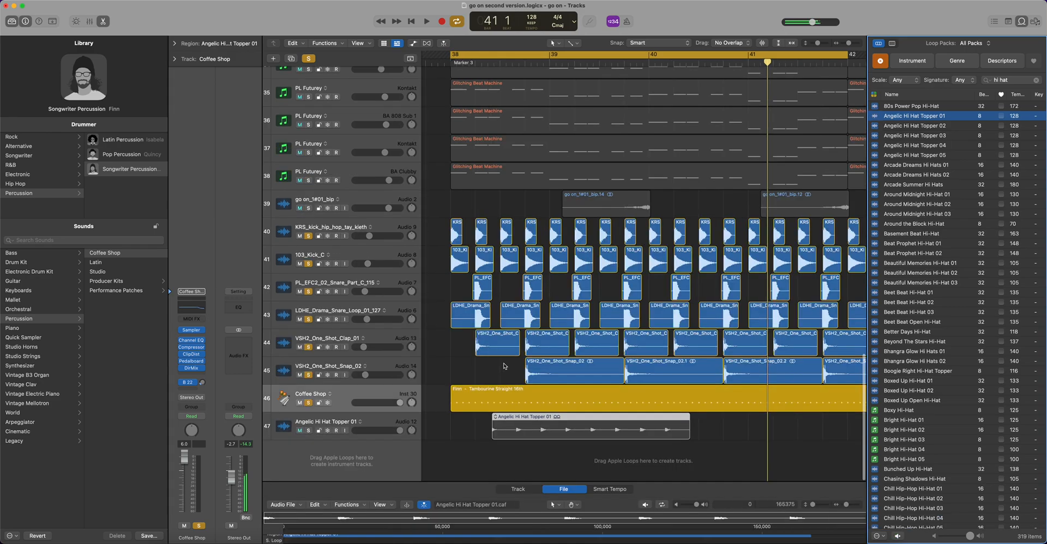
drag(686, 429, 495, 422)
click(496, 419)
click(478, 421)
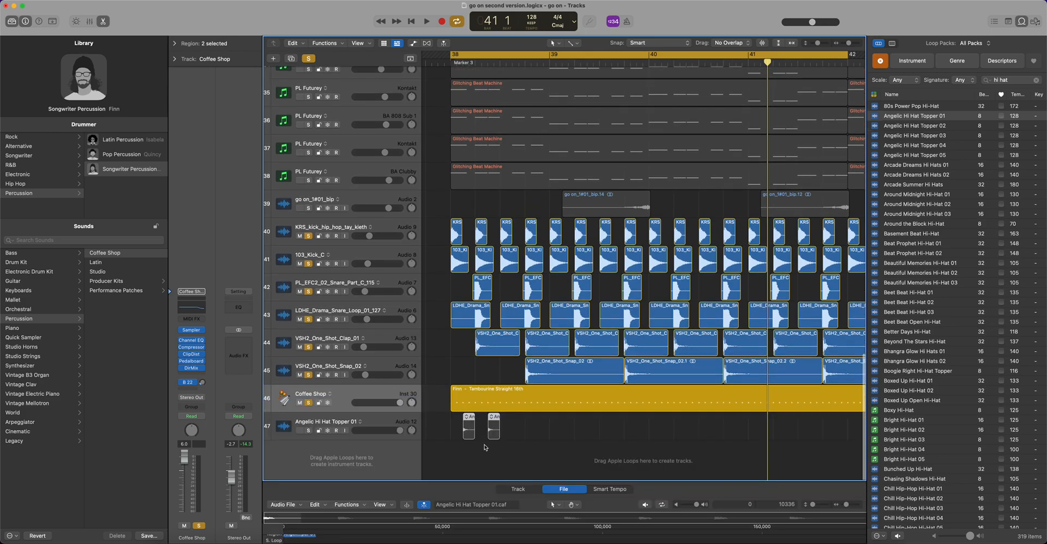
- Select both hi-hat hits and copy them into the second half of bar 38
drag(519, 429, 480, 434)
click(459, 424)
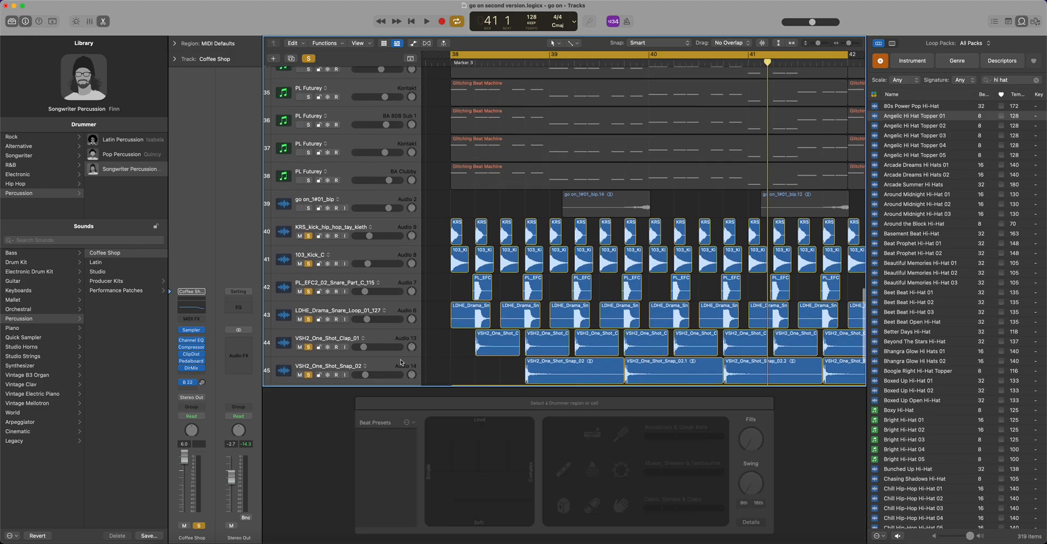
click(401, 363)
drag(446, 432, 517, 437)
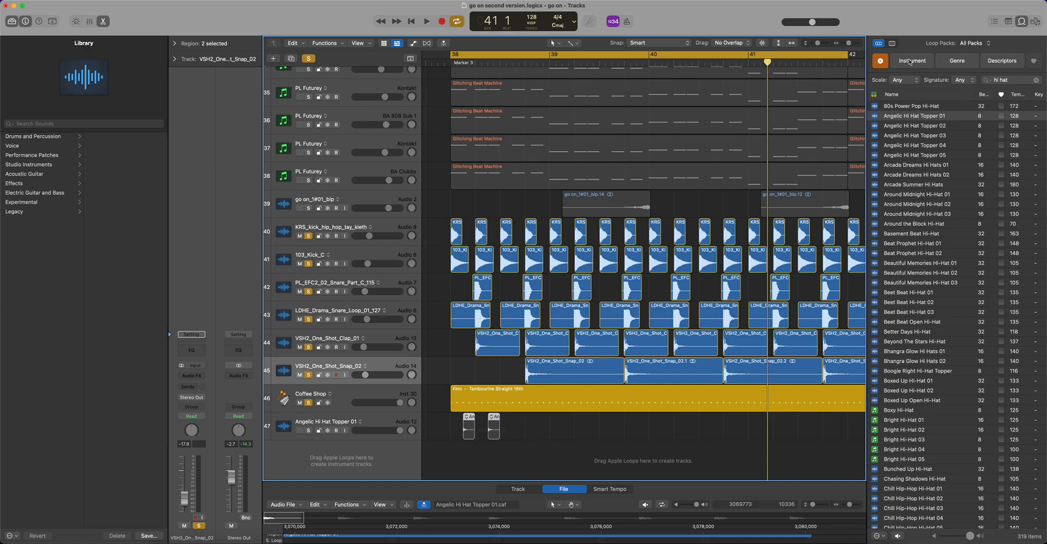
drag(847, 44, 850, 43)
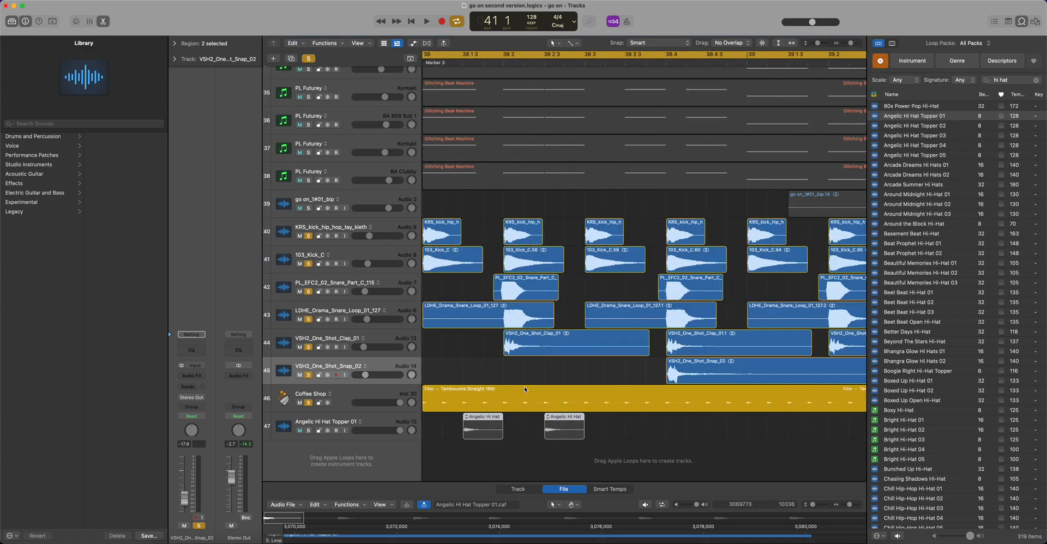
drag(488, 419, 667, 421)
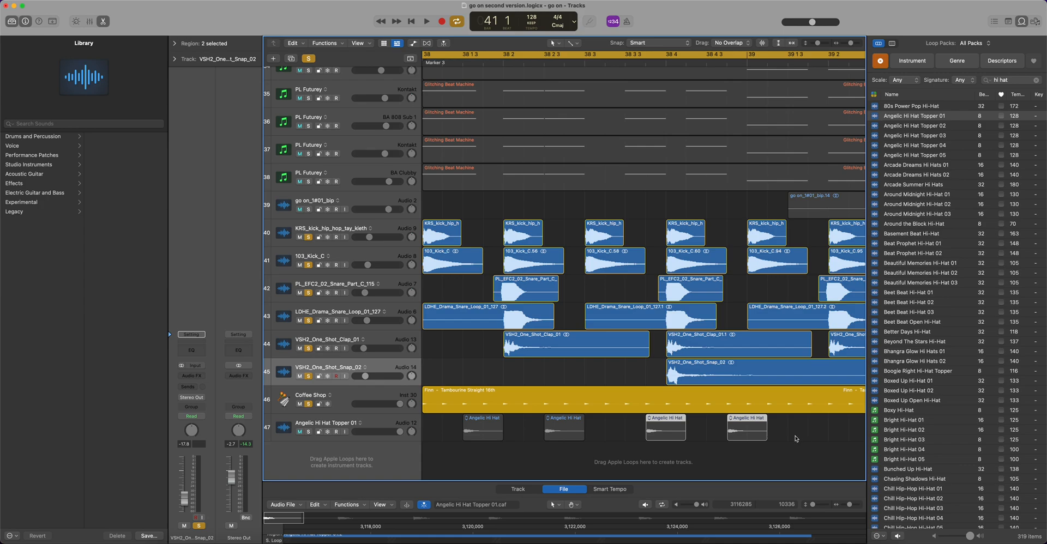
- Hide the loop browser, shift the two copied hi-hat hits earlier onto the off-beats, and duplicate all four hits across bar 39
click(1021, 22)
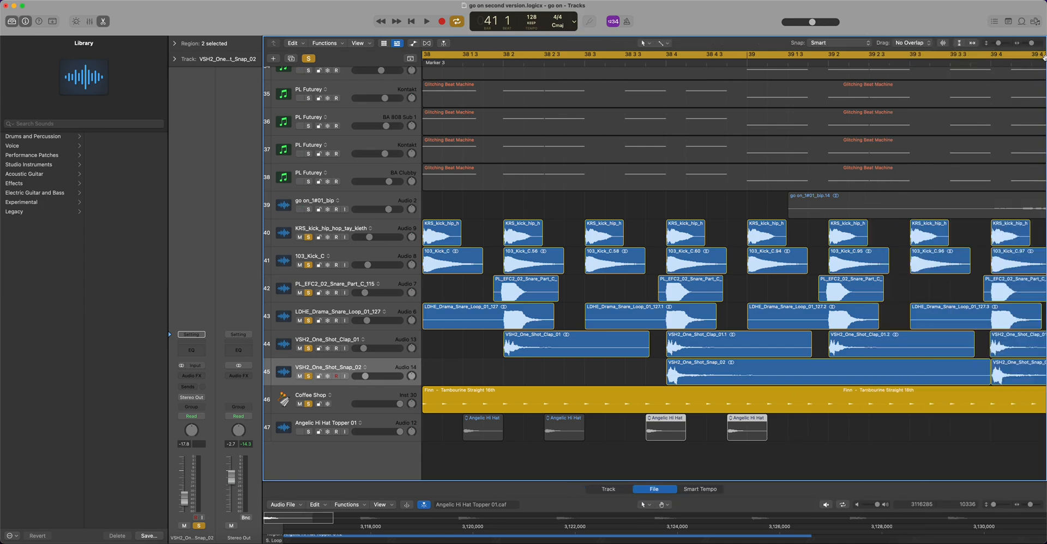
drag(1033, 45, 1031, 45)
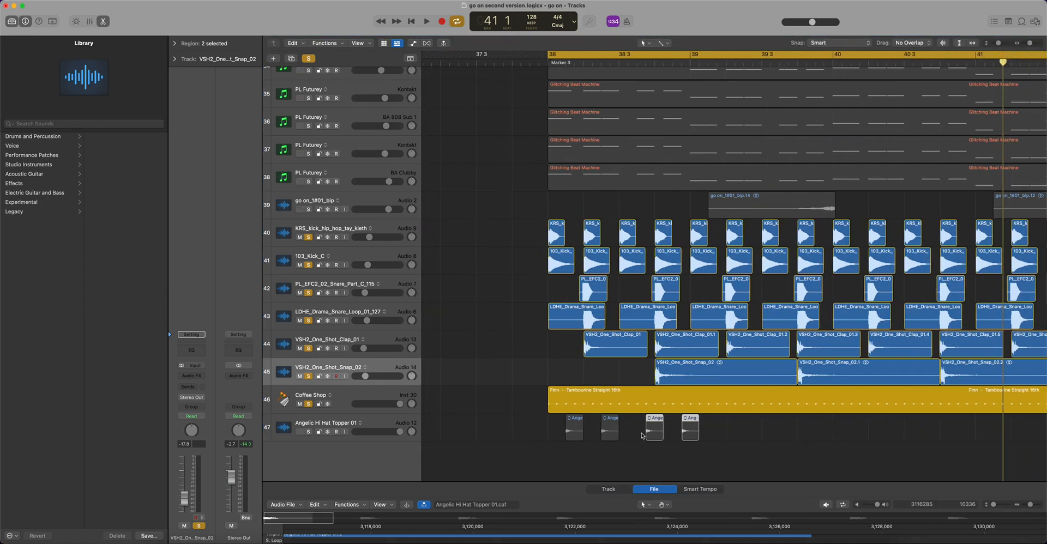
drag(656, 418, 646, 423)
mouse_move(708, 428)
mouse_down()
mouse_move(550, 430)
mouse_move(718, 425)
mouse_up()
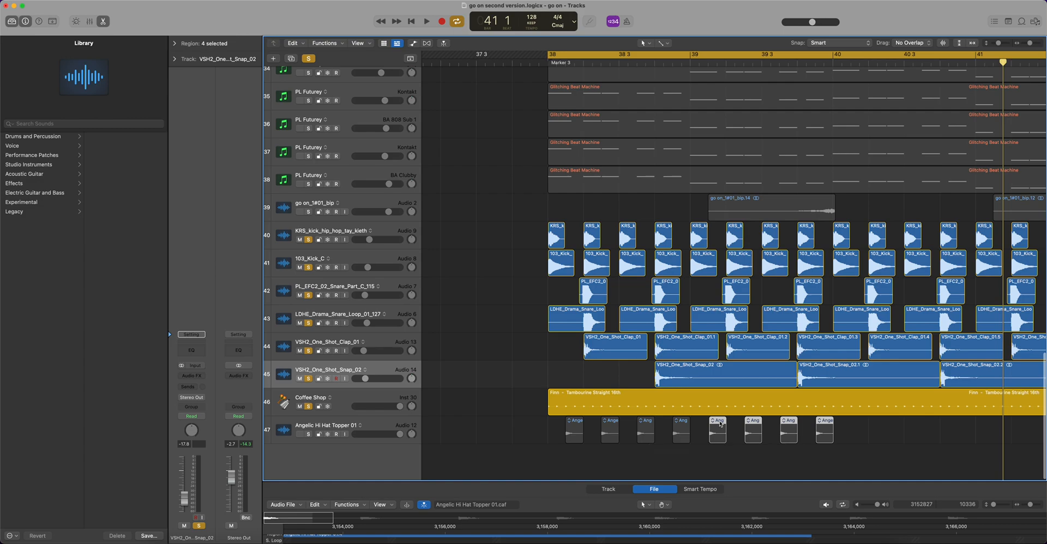
- Replace the copied hi-hat hits so the off-beat pattern fills bars 38 to 41, and lower the Angelic Hi Hat Topper 01 track's volume
key(Delete)
drag(575, 424, 719, 424)
mouse_move(880, 430)
mouse_down()
mouse_move(587, 432)
mouse_move(853, 444)
mouse_move(571, 438)
mouse_move(860, 425)
mouse_up()
key(space)
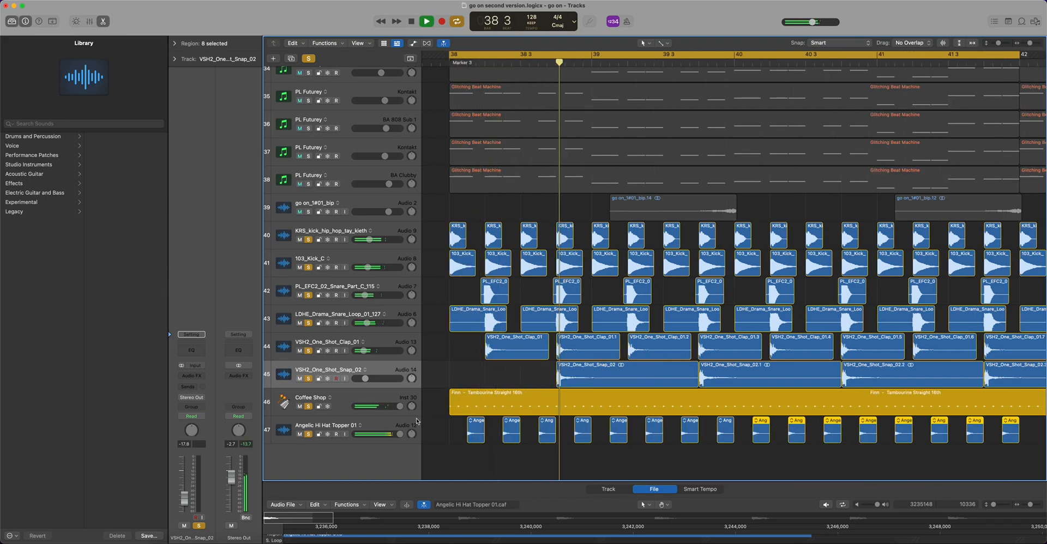
drag(400, 435, 389, 434)
key(space)
- Search the Apple Loops for open hi and add Single Open High Hat 01 on a new track, then hide the loop browser
click(1021, 22)
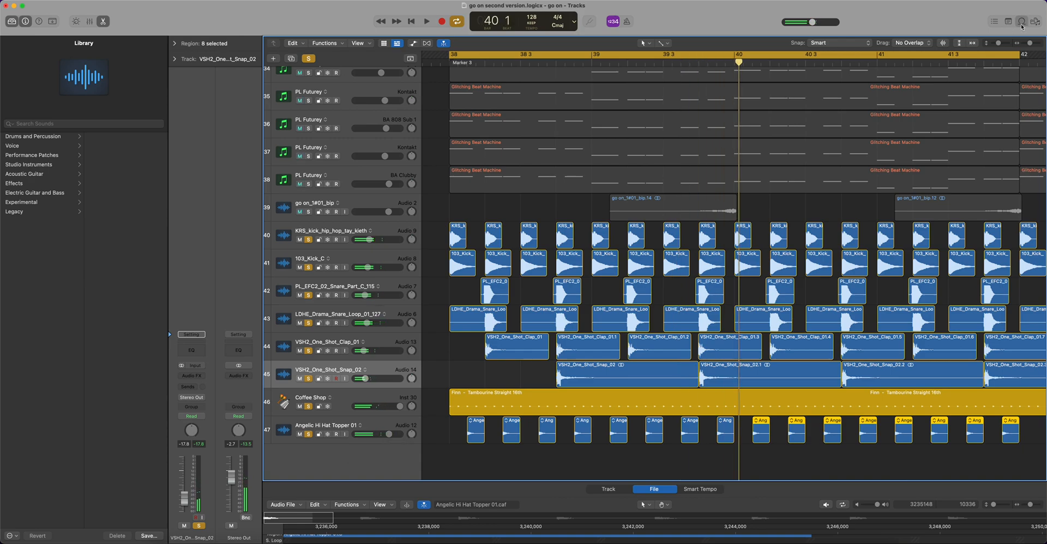
click(1036, 81)
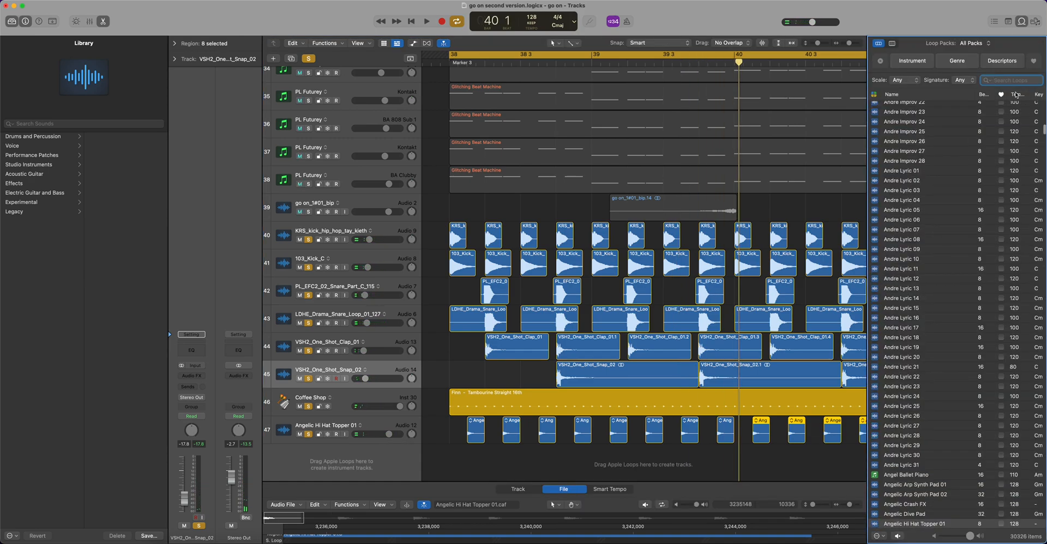
text(open)
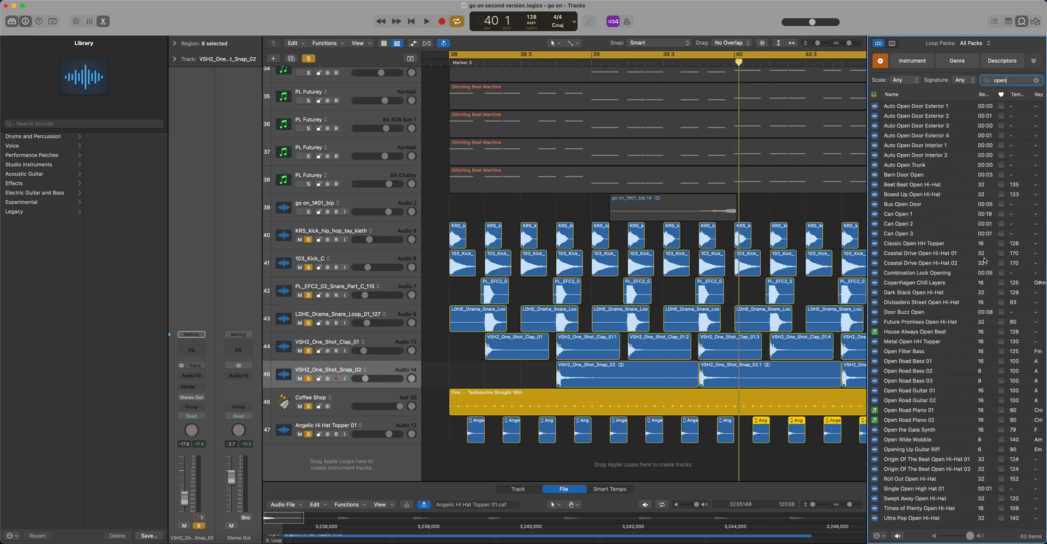
text( hi)
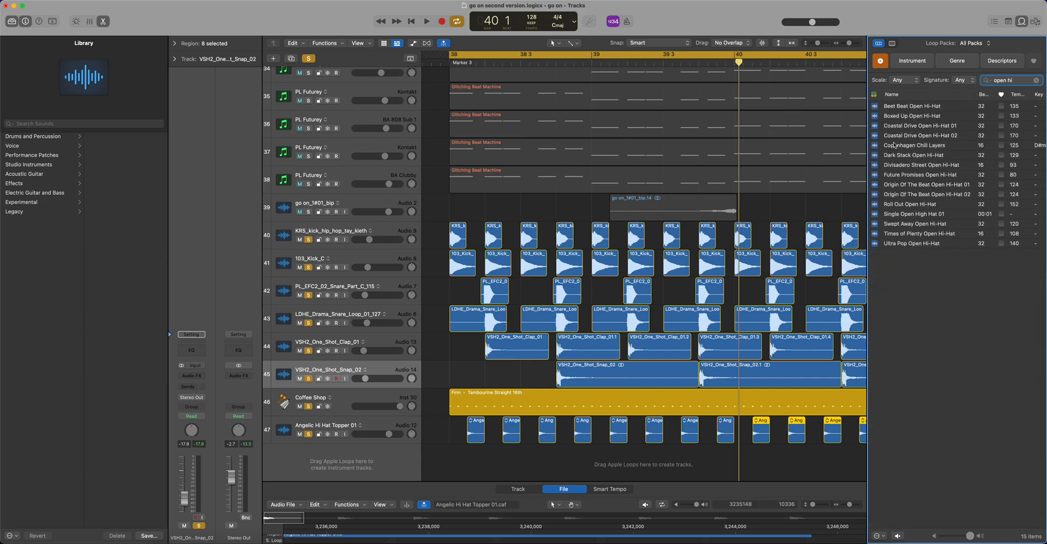
click(907, 214)
drag(916, 213, 699, 468)
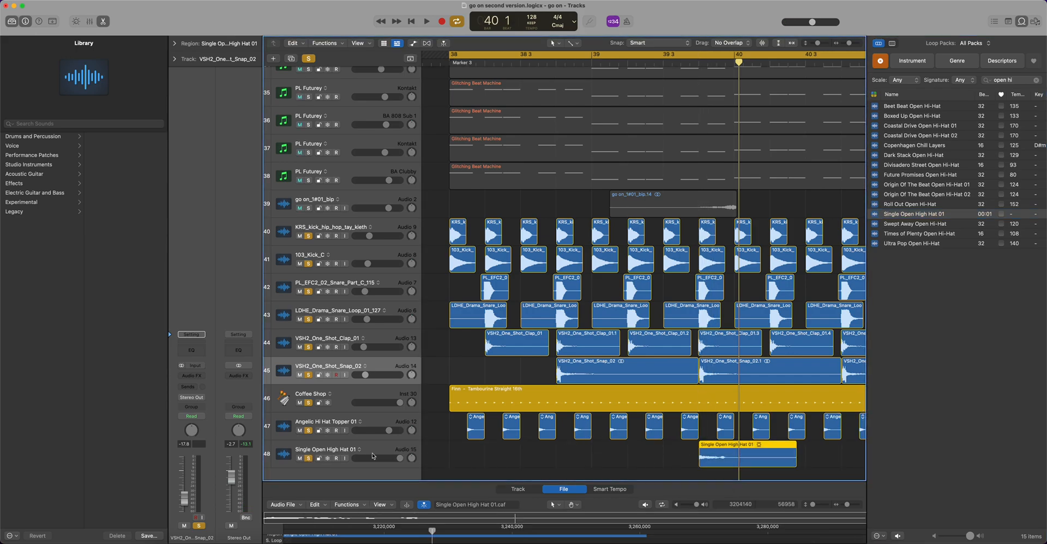
click(1022, 21)
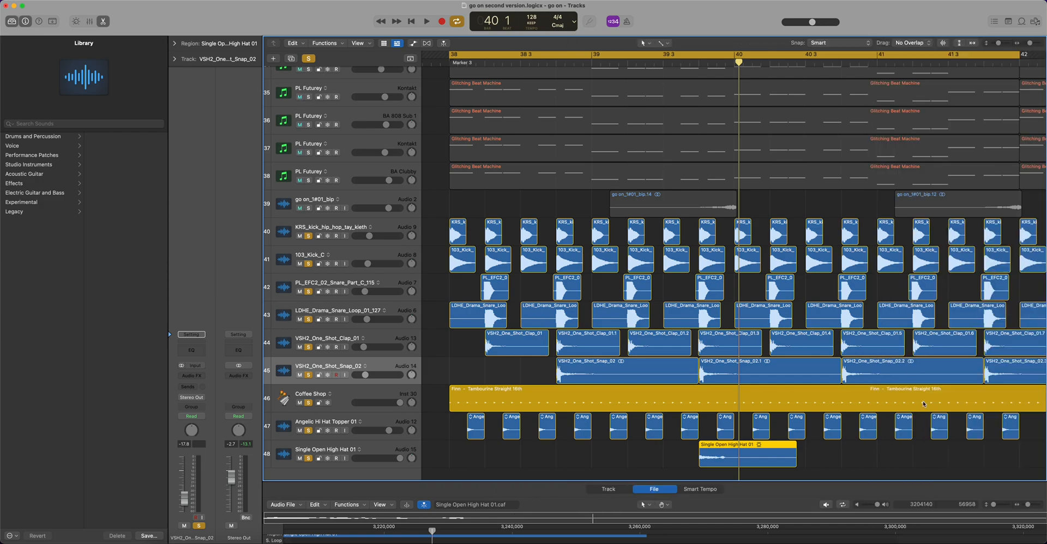
- Move the open hi-hat hit to beat 4 of bar 40 and copy it to beat 4 of bar 38
drag(1030, 43, 1029, 43)
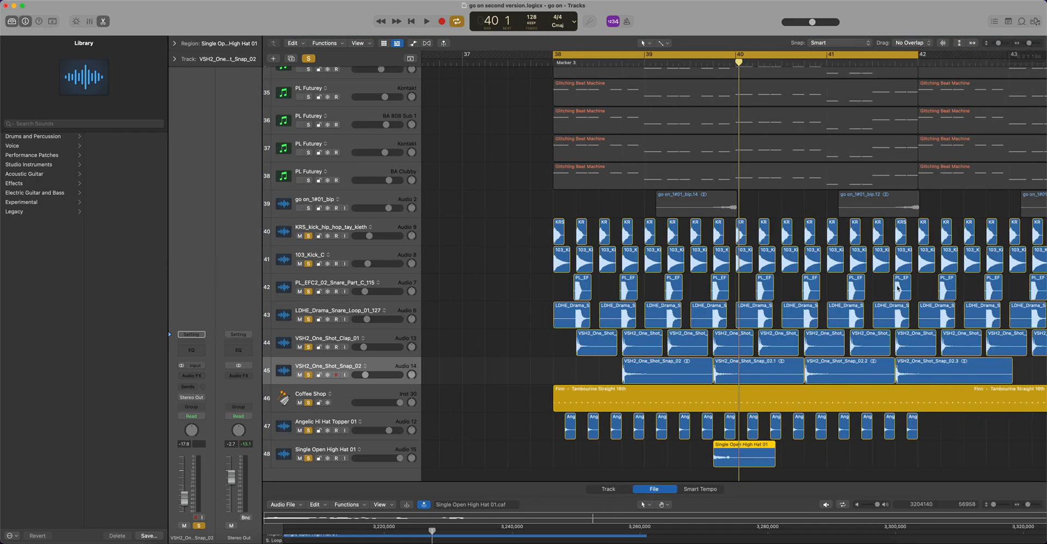
click(742, 451)
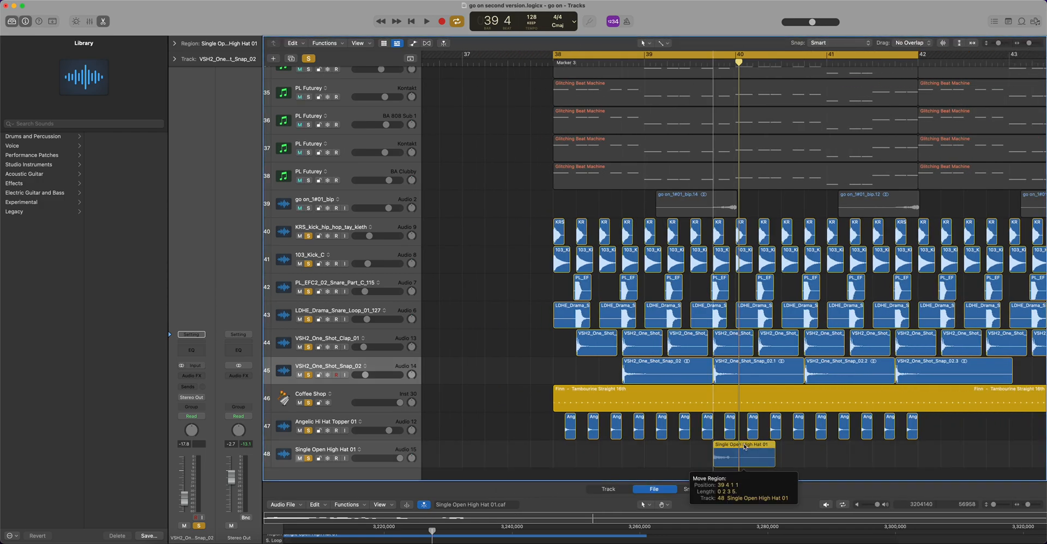
drag(742, 449, 652, 462)
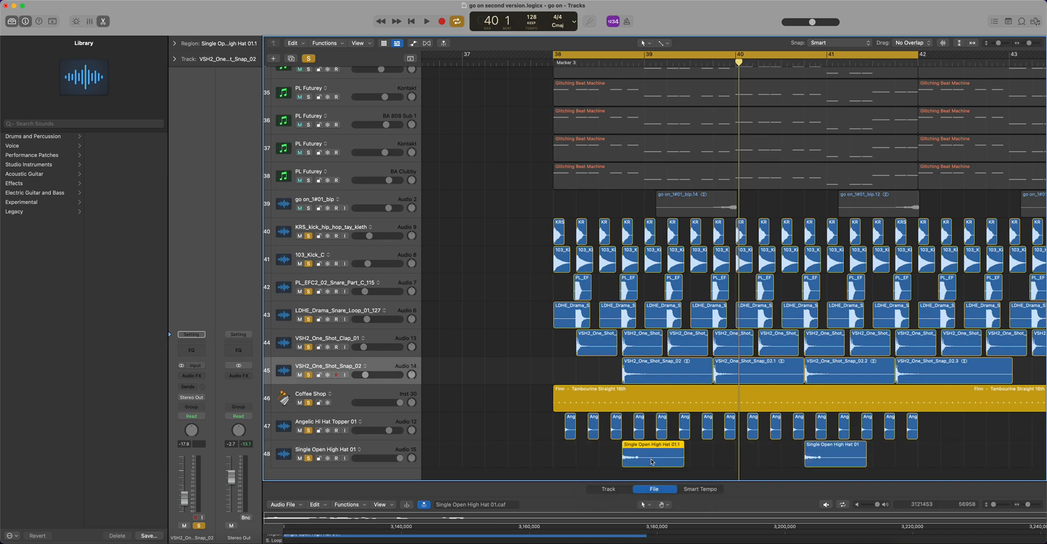
- Play back the chorus drums and lower the volume of the Single Open High Hat 01 track
key(space)
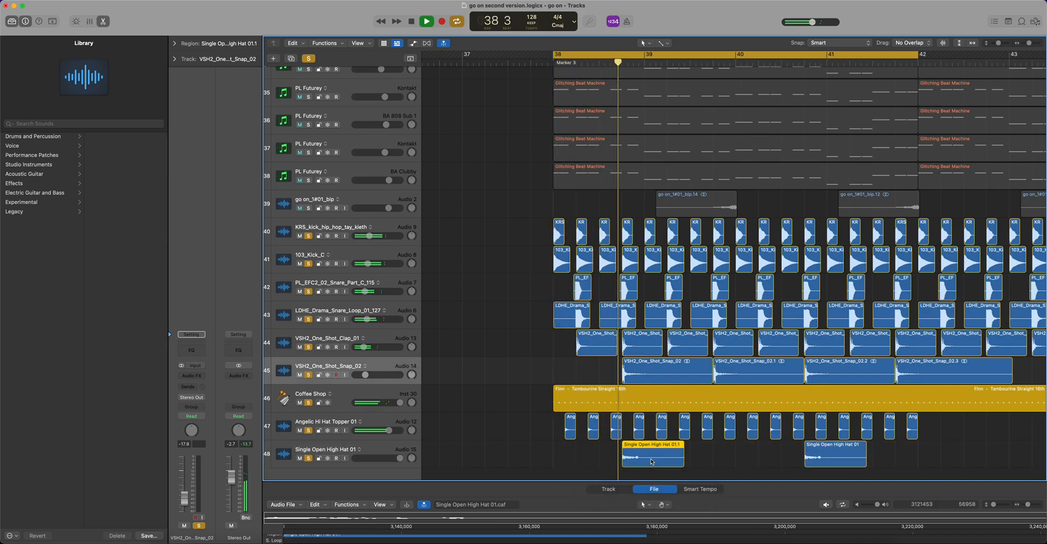
click(400, 458)
drag(400, 458, 383, 458)
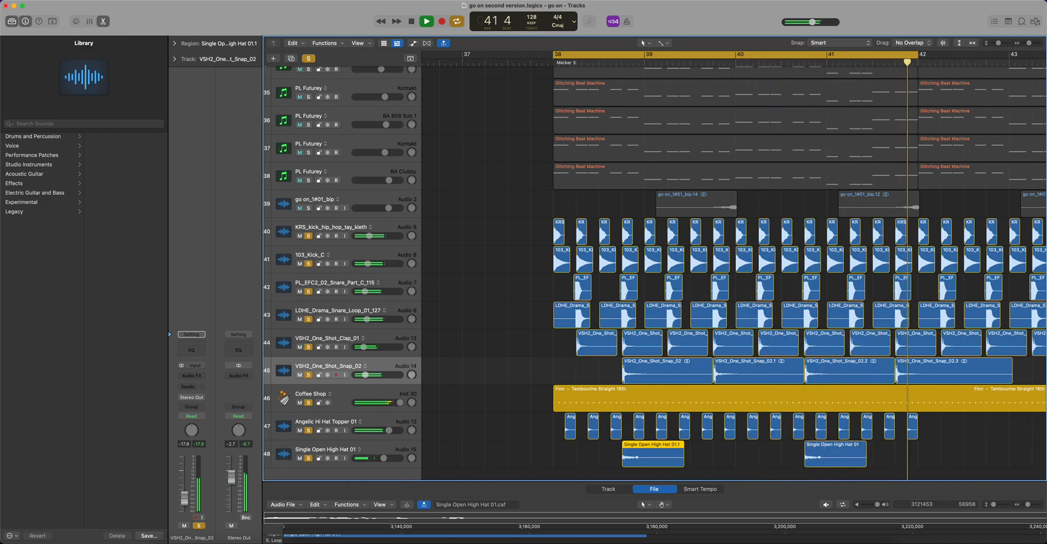
key(space)
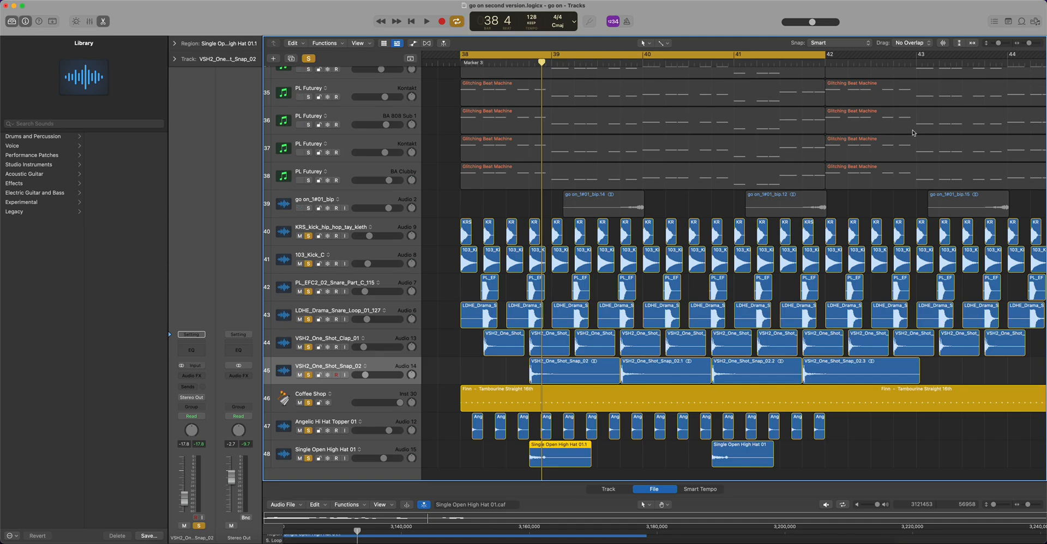
- Play the chorus drums with both snare tracks and the VSH2_One_Shot_Clap_01 track taken out of solo
drag(997, 43, 1000, 43)
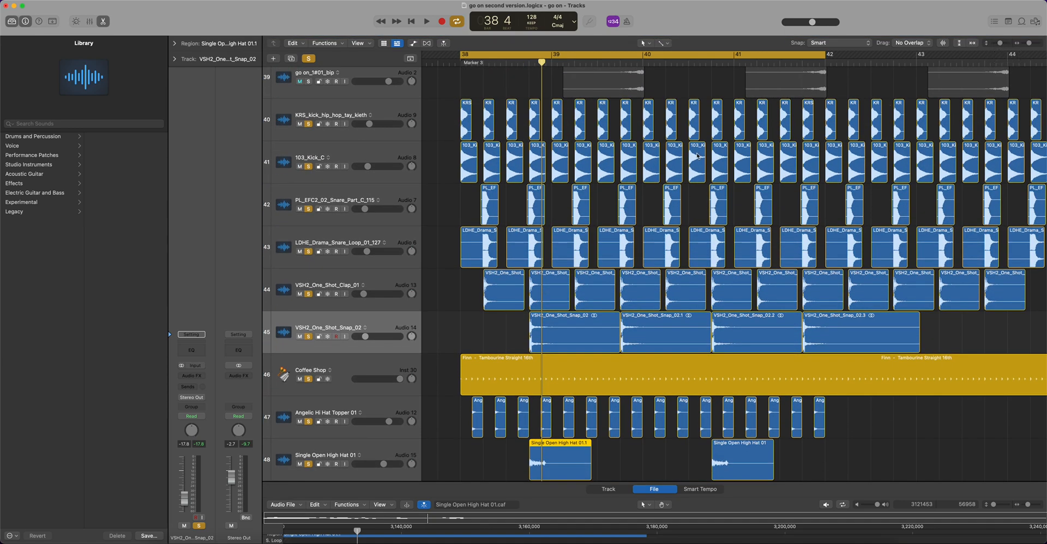
click(332, 283)
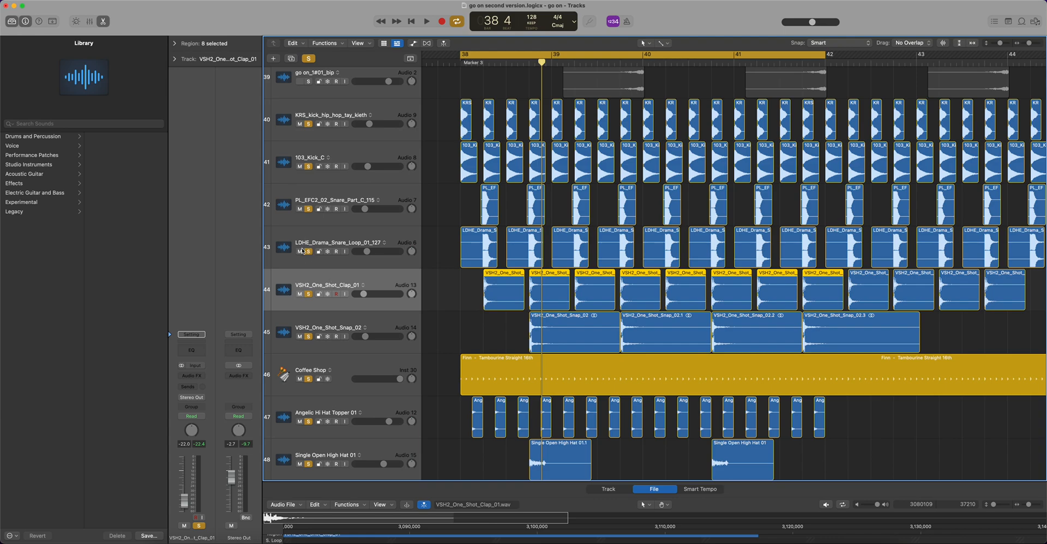
drag(308, 253, 314, 220)
key(space)
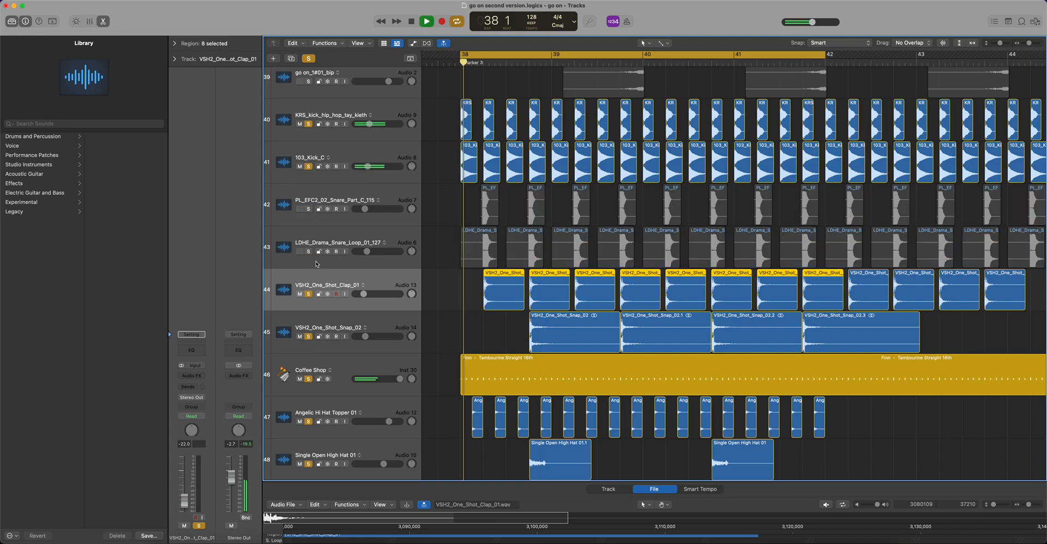
click(309, 295)
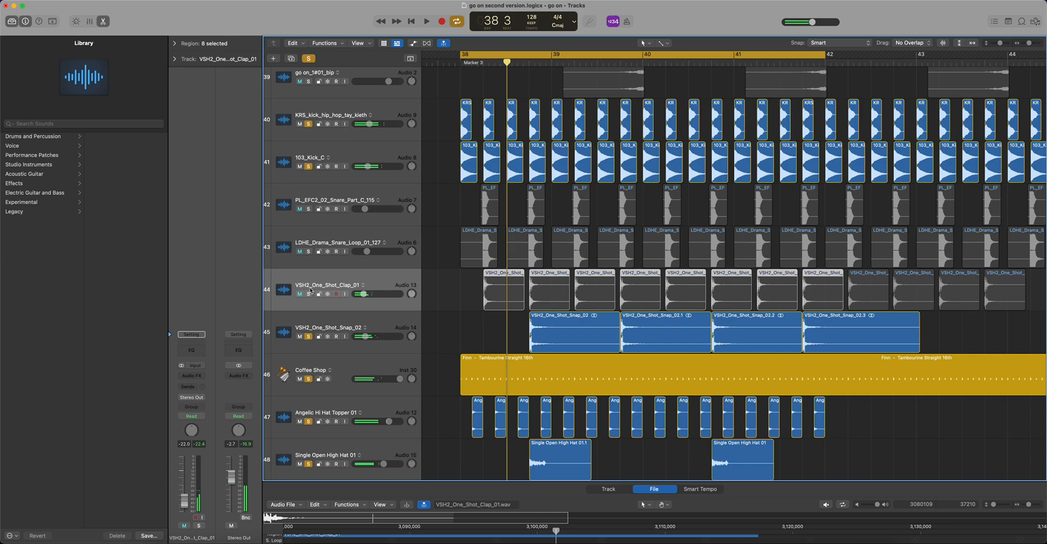
- Compare the two snare layers by soloing them in turn during playback, leaving only LDHE_Drama_Snare_Loop_01_127 soloed of the two
click(309, 253)
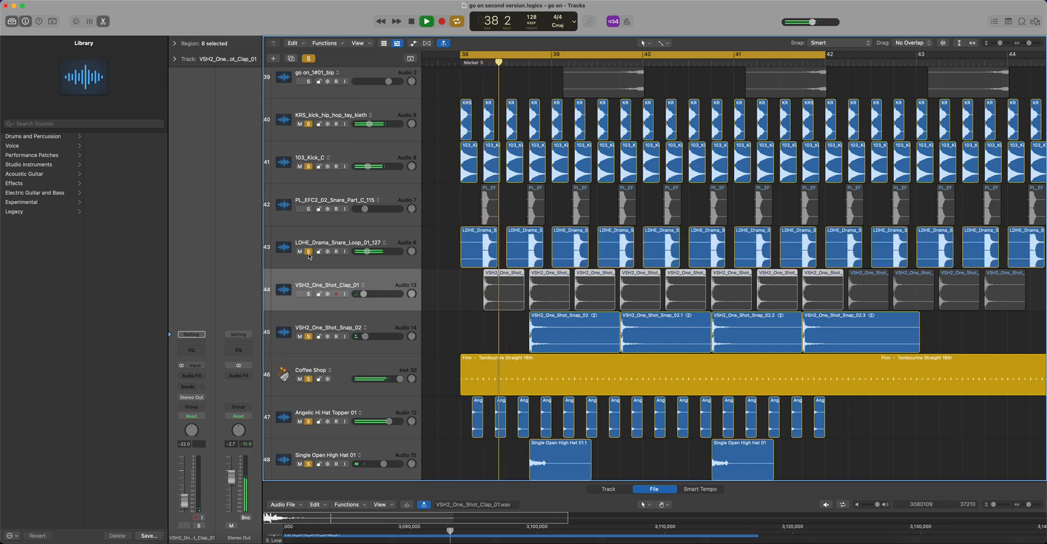
click(309, 209)
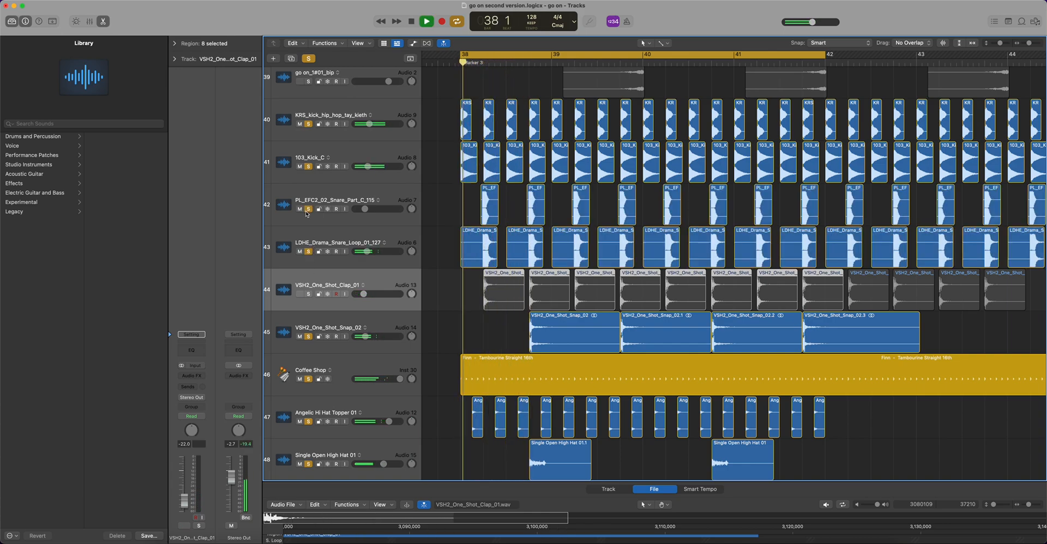
click(309, 253)
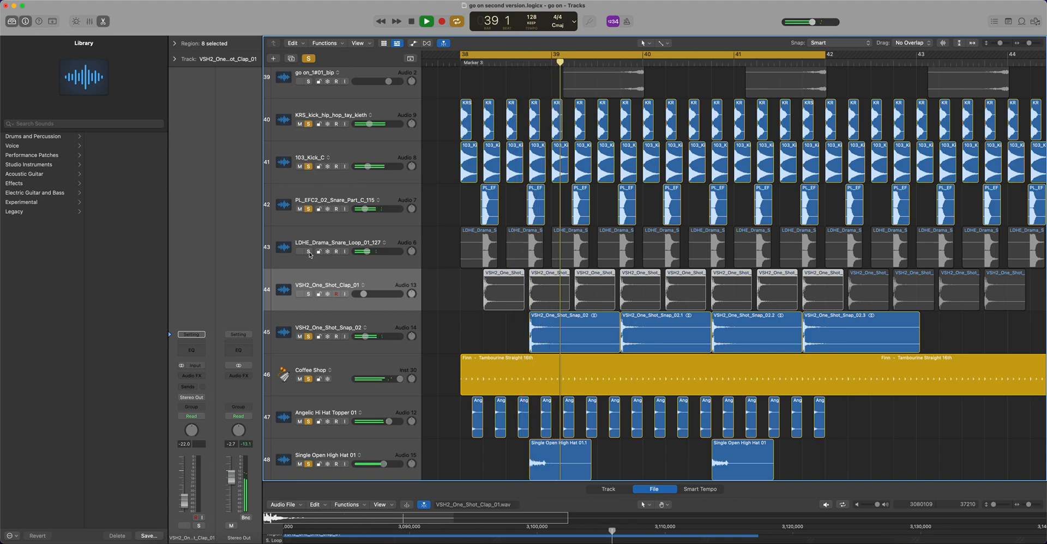
key(space)
click(309, 209)
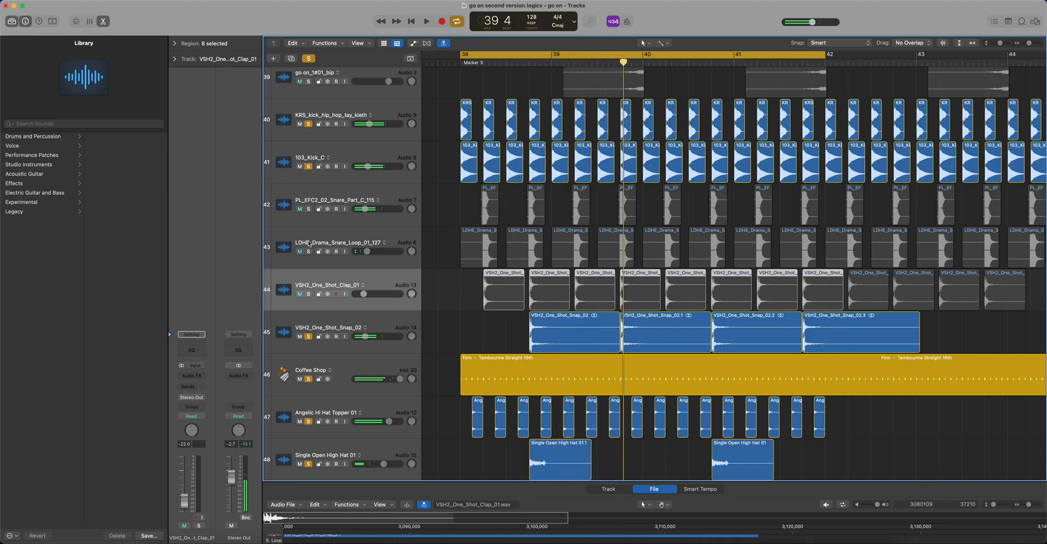
click(309, 252)
key(space)
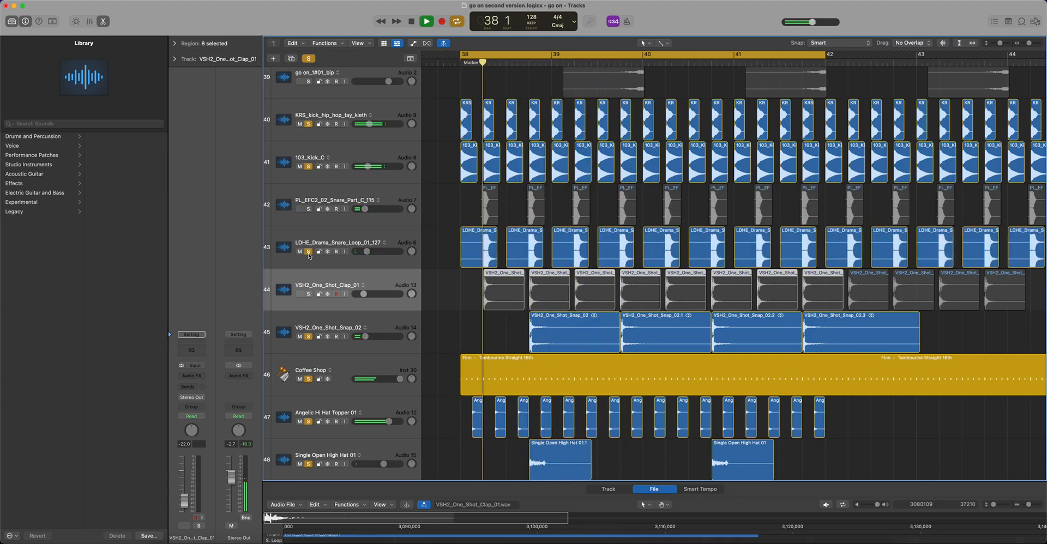
key(space)
- Duplicate the LDHE_Drama_Snare_Loop_01_127 track with its settings and copy the first snare region of bar 38 onto the new track
click(372, 239)
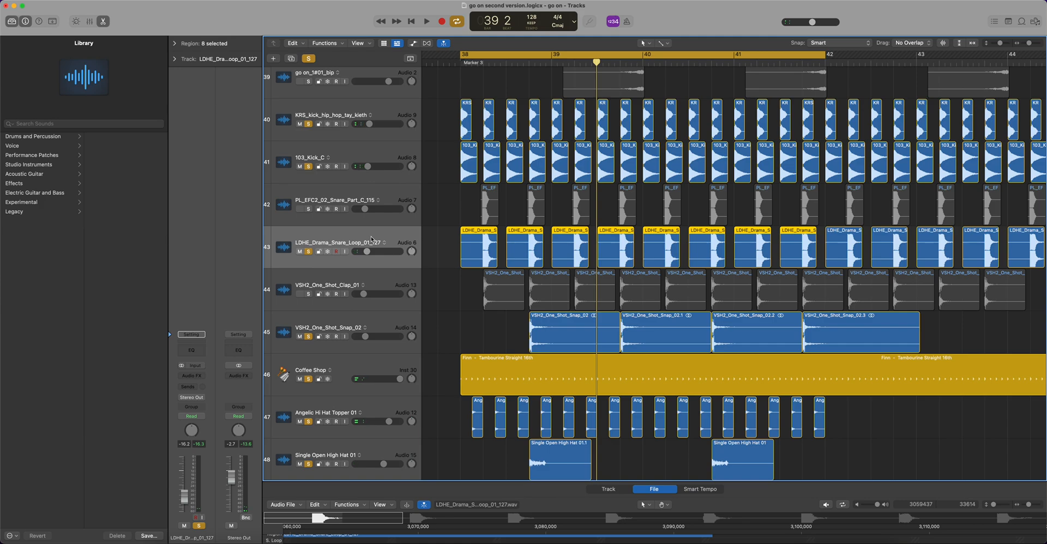
key(super+d)
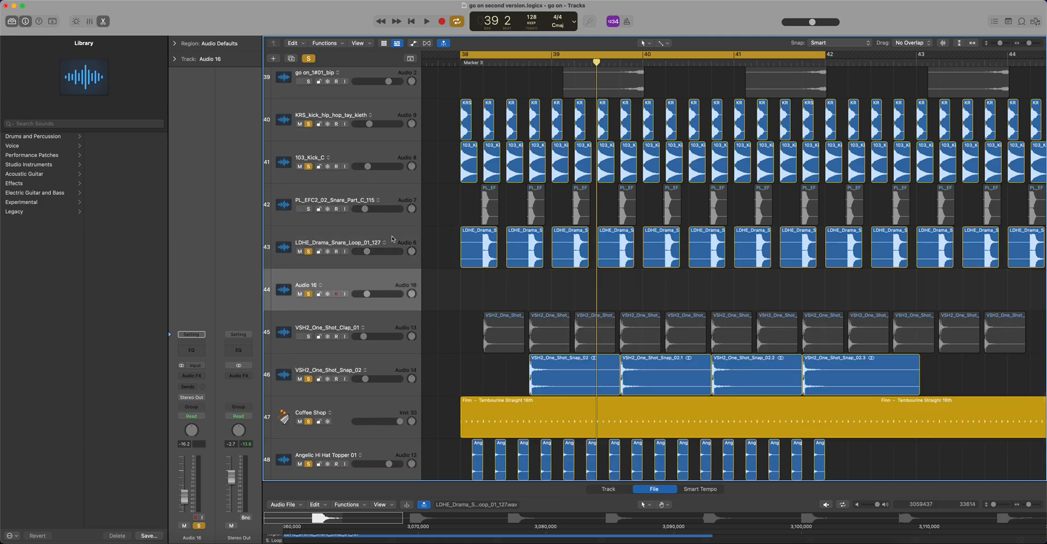
drag(484, 242, 489, 274)
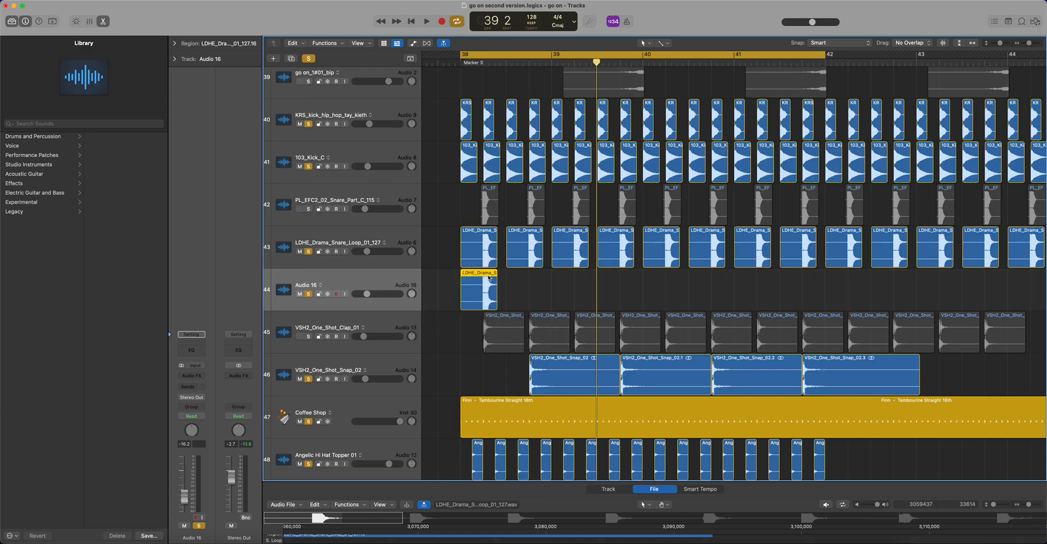
right_click(484, 276)
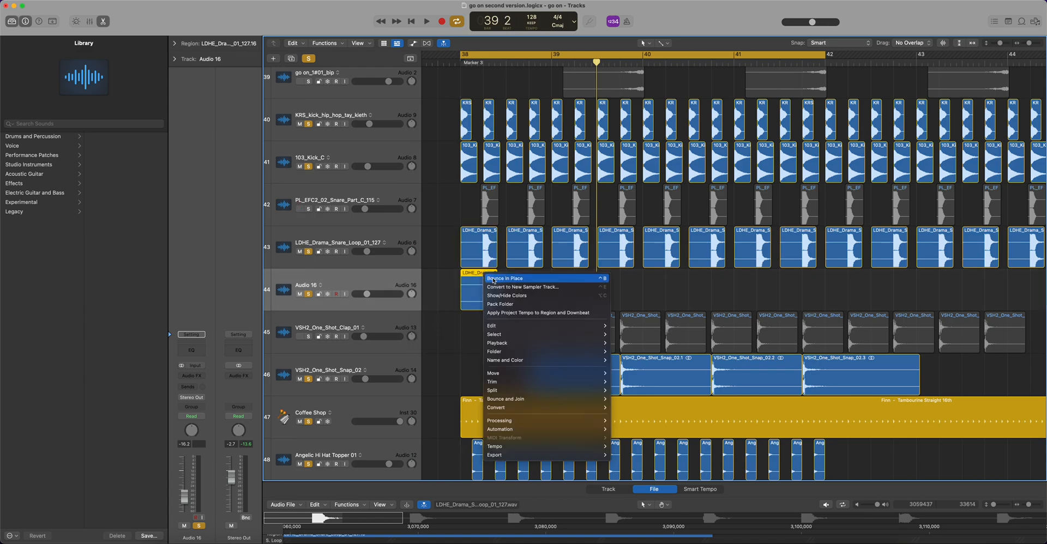
click(493, 278)
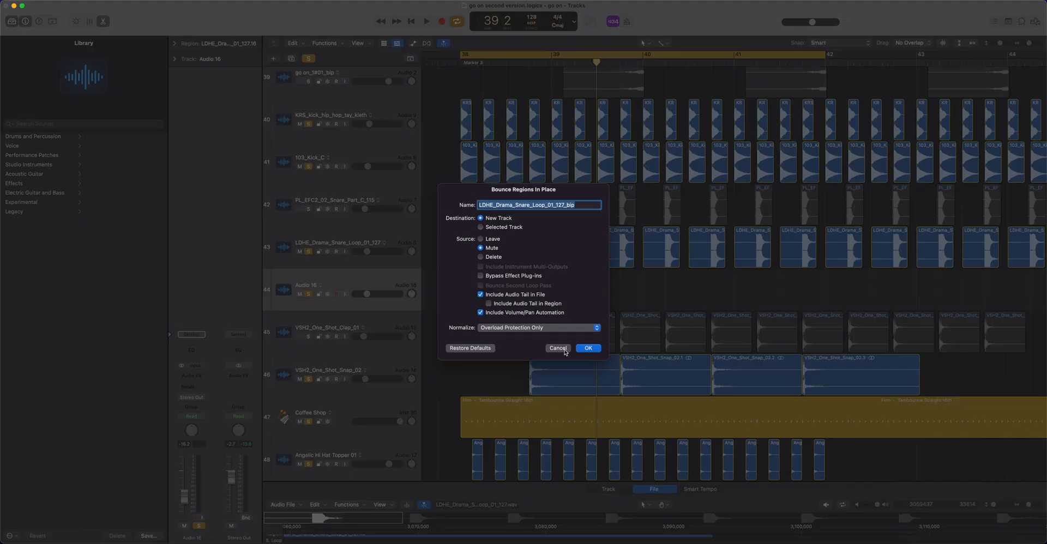
click(565, 352)
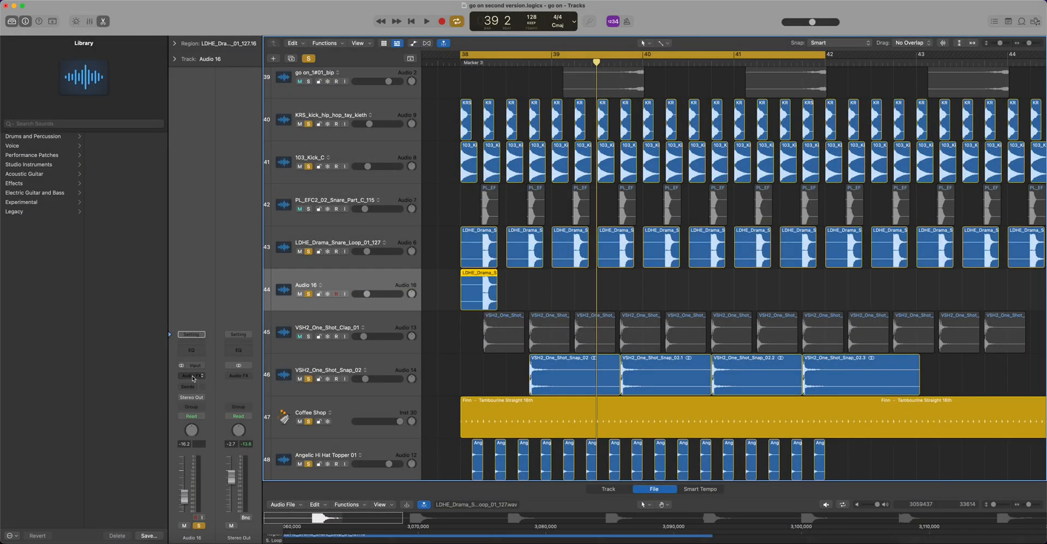
- Insert a stereo ChromaVerb on the duplicated snare track with a 5.80 s decay, 23% dry and 100% wet
click(192, 375)
mouse_move(215, 406)
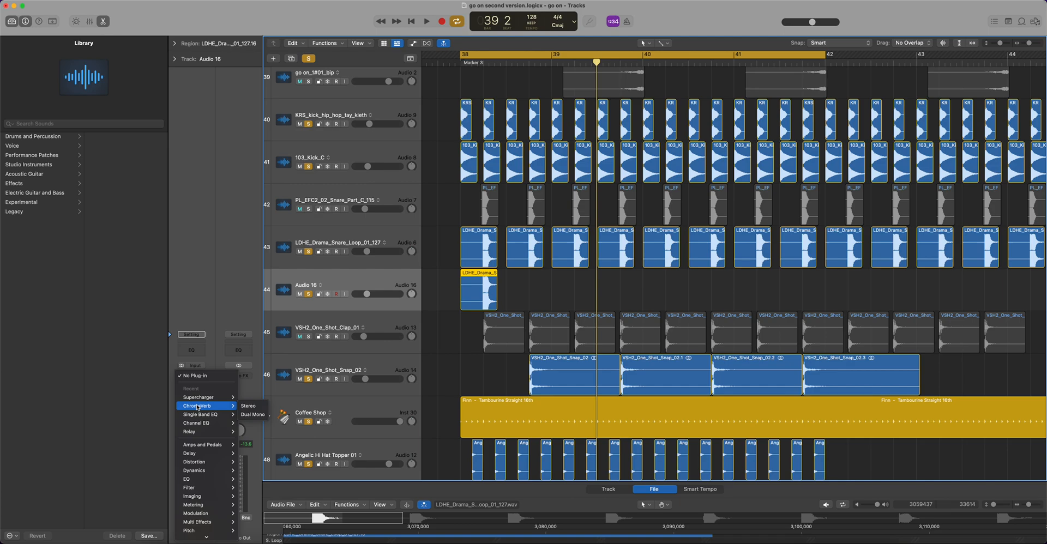
click(253, 406)
drag(525, 372, 525, 347)
drag(420, 109, 744, 143)
drag(873, 151, 783, 139)
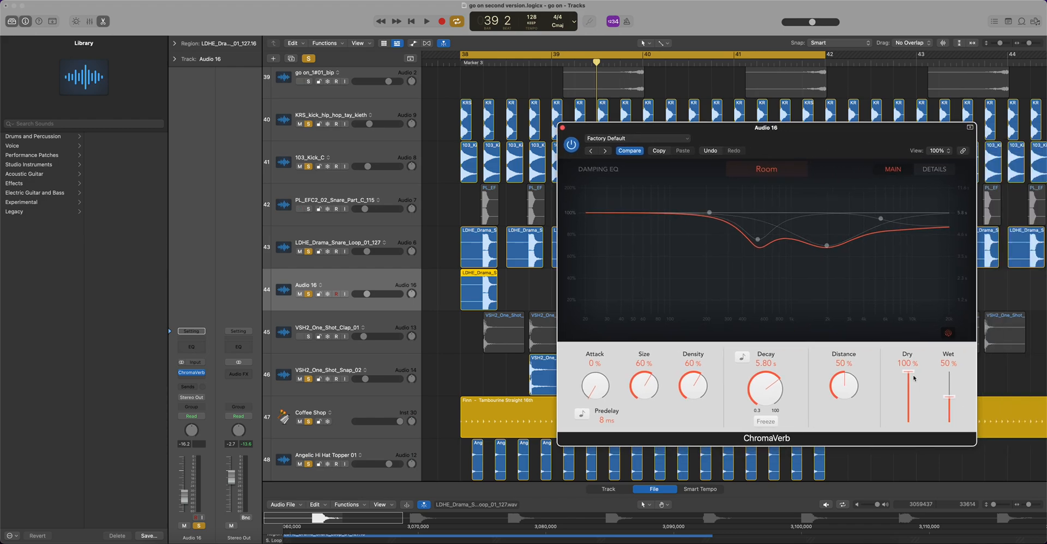
drag(909, 372, 939, 354)
- Clear all existing solos, solo only the duplicated snare track and play it to hear the reverb
click(310, 59)
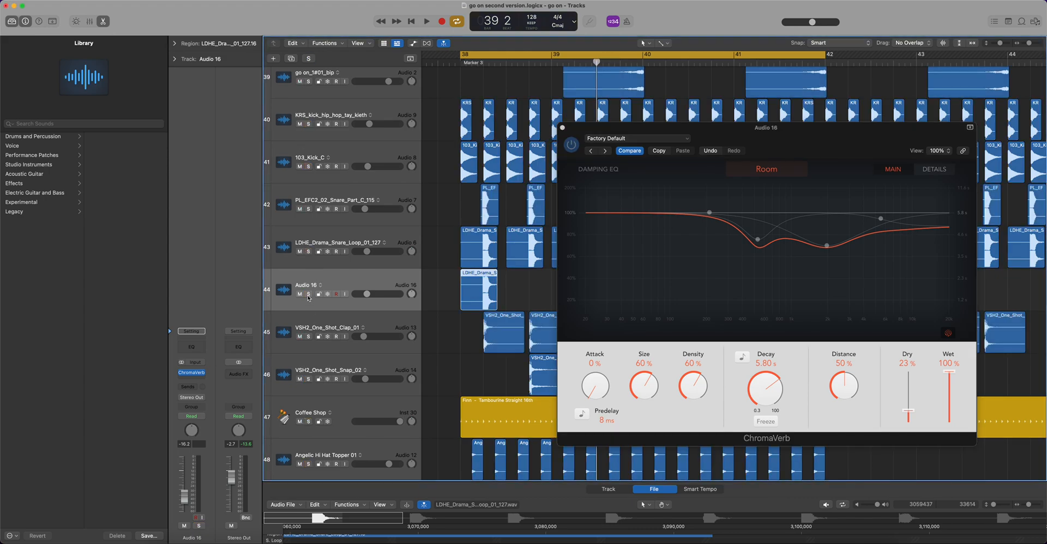
click(309, 294)
key(space)
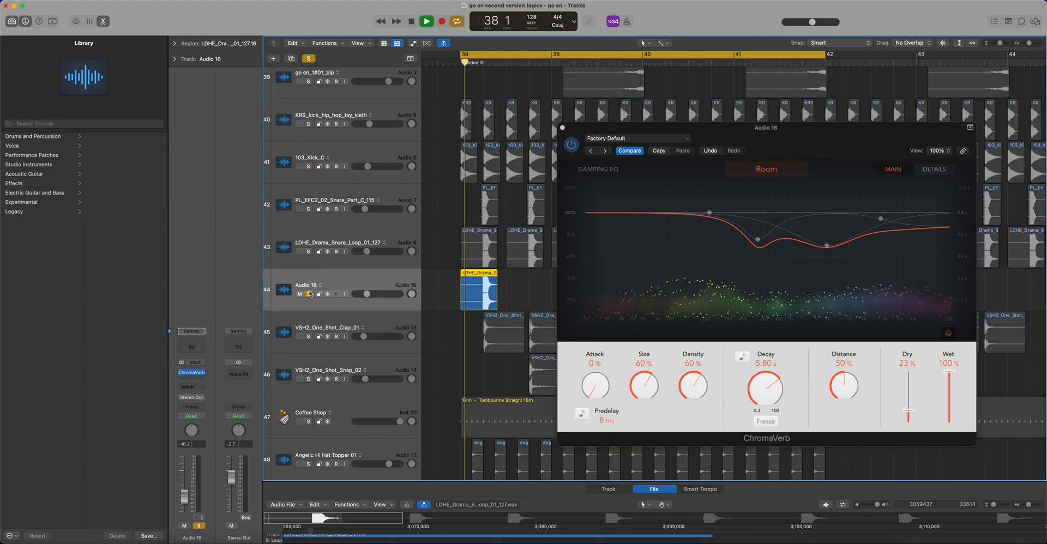
key(space)
- Adjust the snare's ChromaVerb to 61% dry, 67% wet and a 3.10 s decay while auditioning it
drag(907, 413, 950, 382)
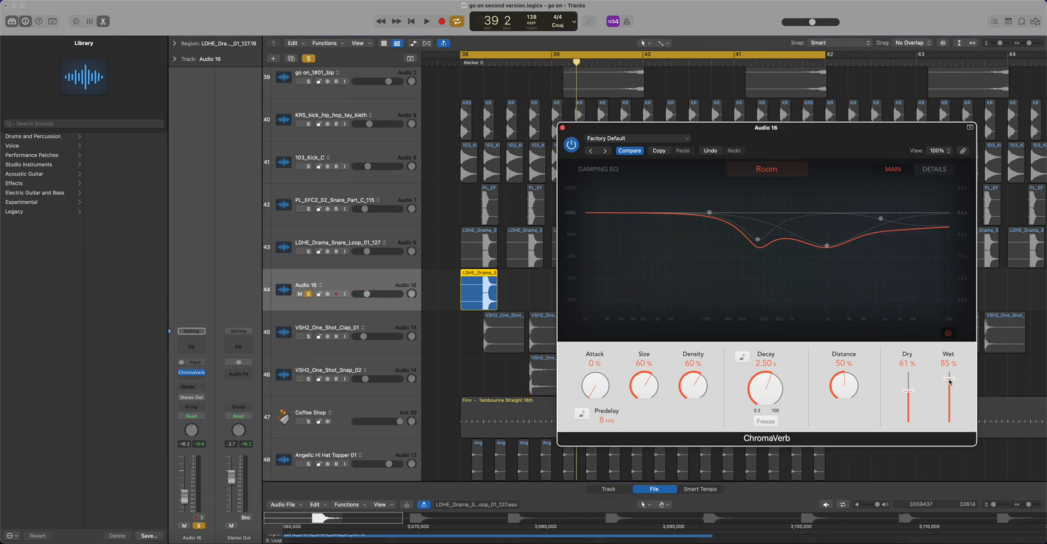
key(space)
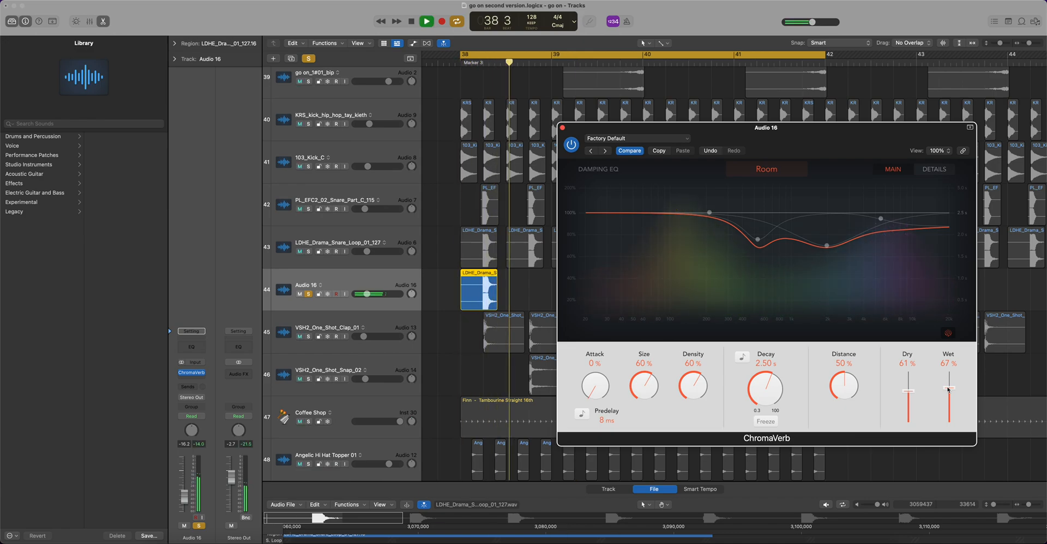
key(space)
drag(778, 397, 765, 392)
key(space)
- Bounce the Audio 16 snare region in place to a new track, muting the source and including the audio tail in the file
right_click(474, 271)
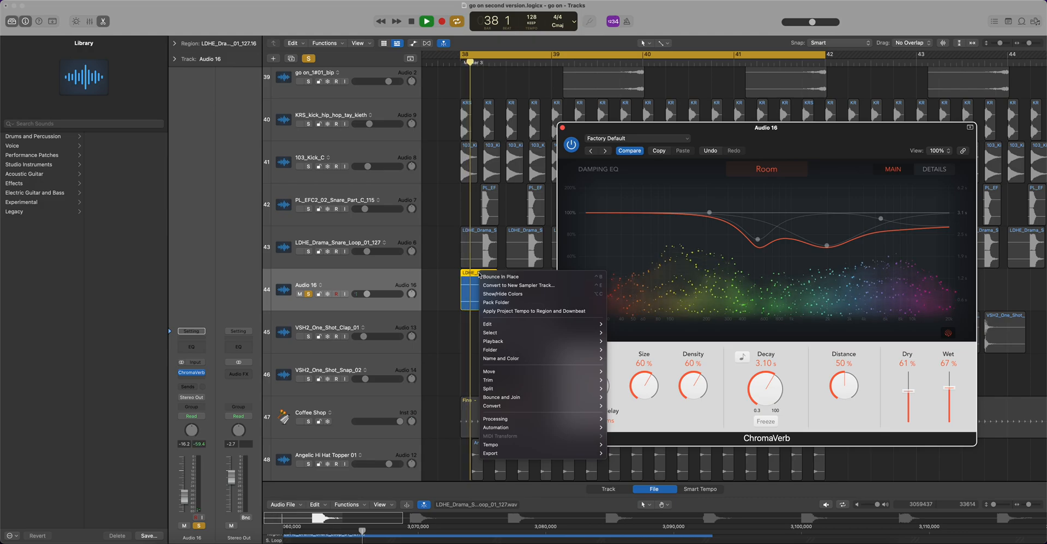
click(447, 282)
key(space)
right_click(476, 284)
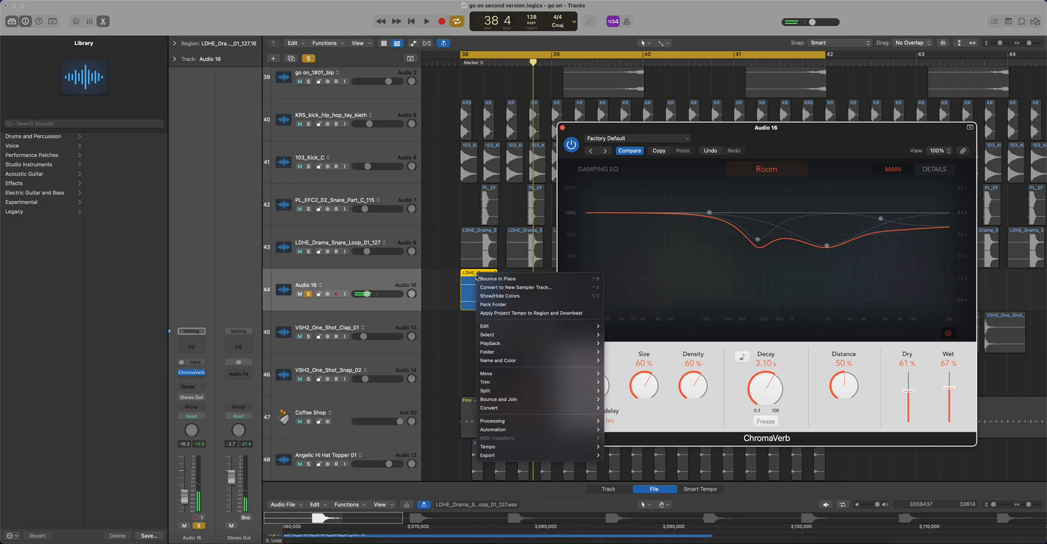
click(504, 280)
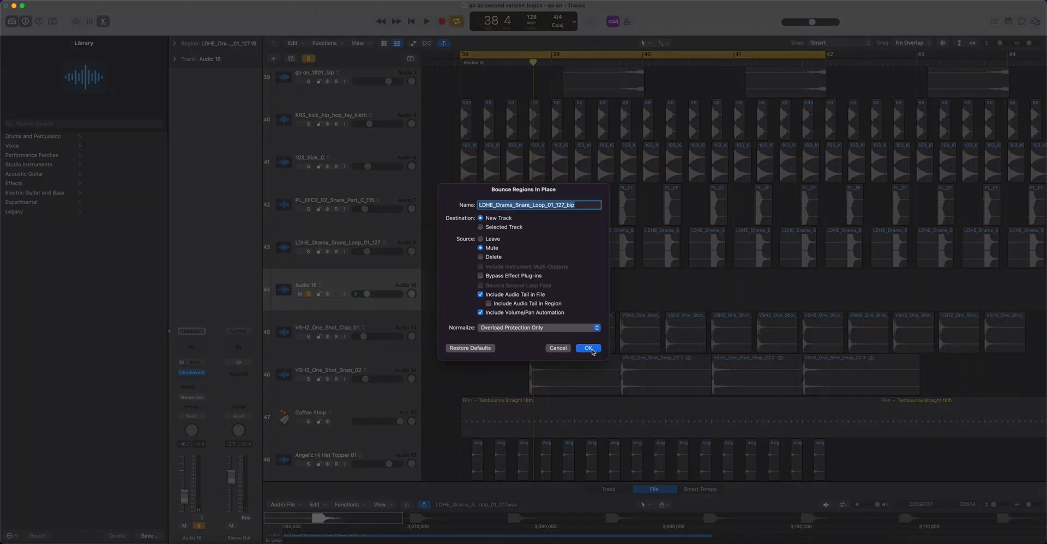
click(589, 348)
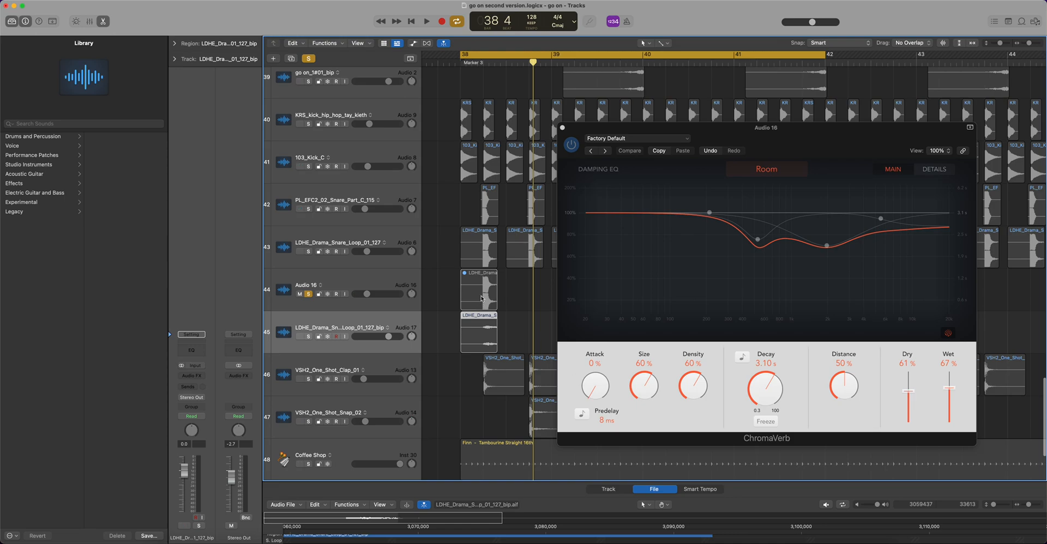
- Solo the bounced snare track and lengthen its region to about the middle of bar 39 to include the reverb tail
click(309, 337)
key(space)
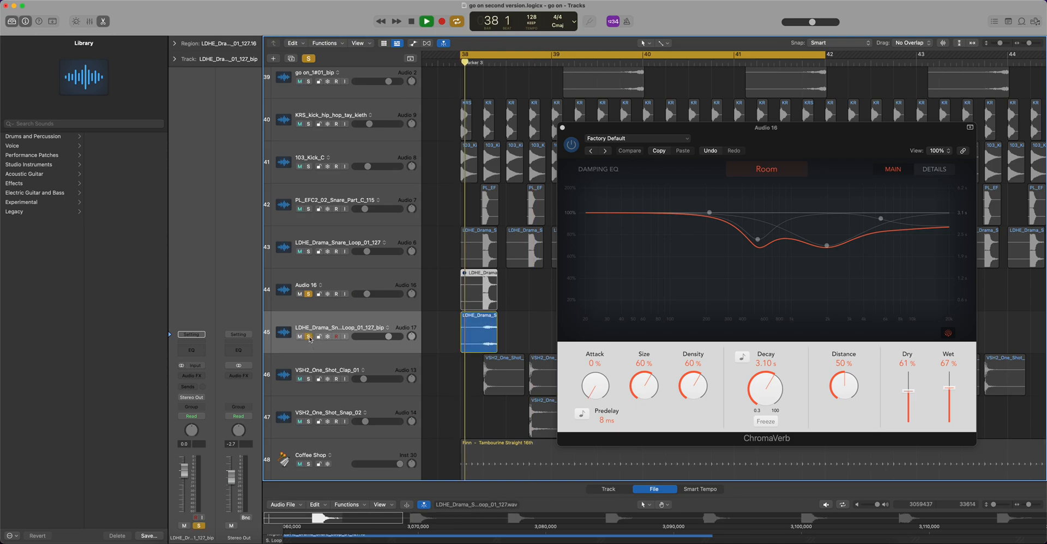
key(space)
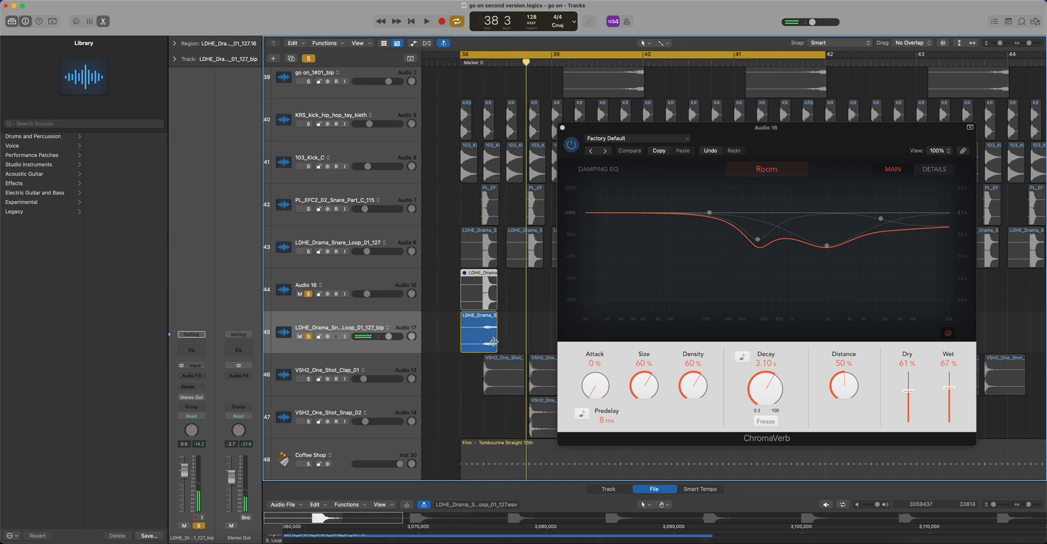
drag(494, 342, 554, 342)
key(space)
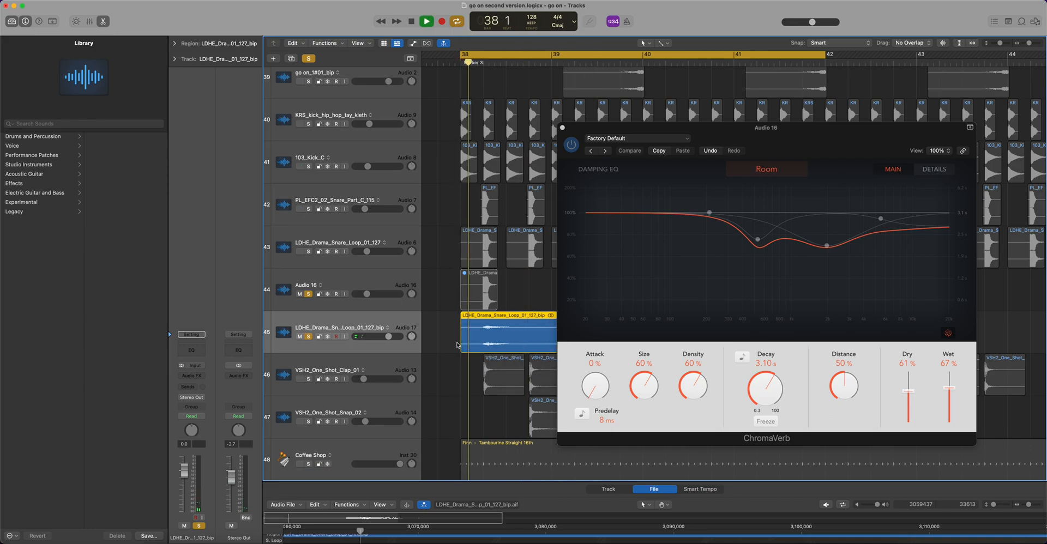
key(space)
- Close the ChromaVerb window and delete the Audio 16 track
click(562, 128)
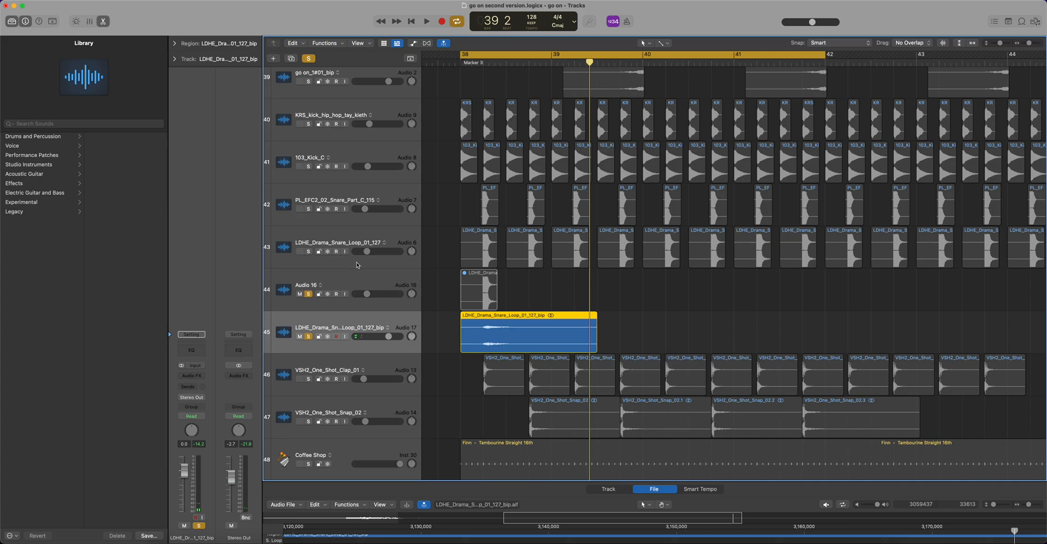
click(365, 277)
key(super+BackSpace)
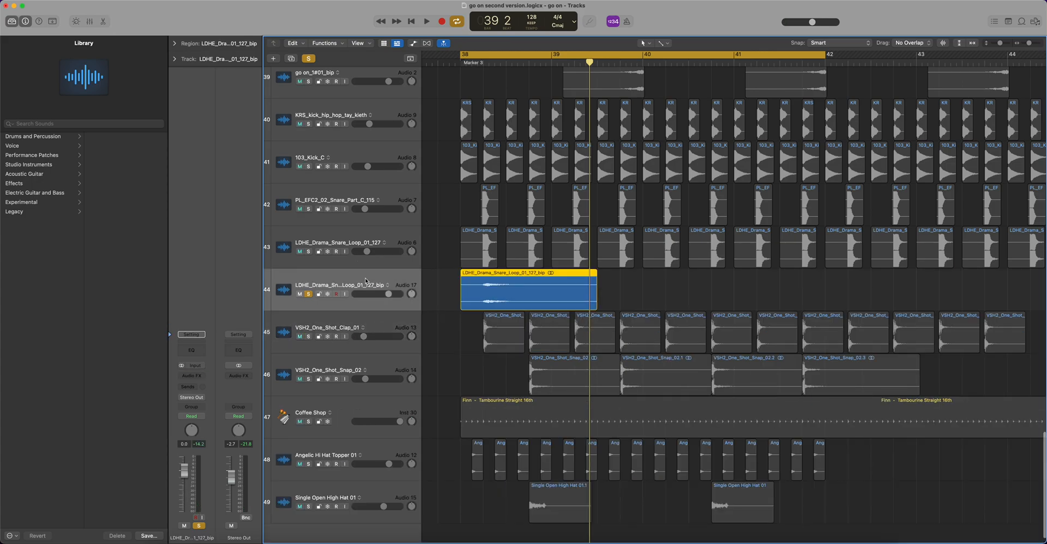
- Reverse the bounced snare's audio file in the audio file editor and play it back
key(e)
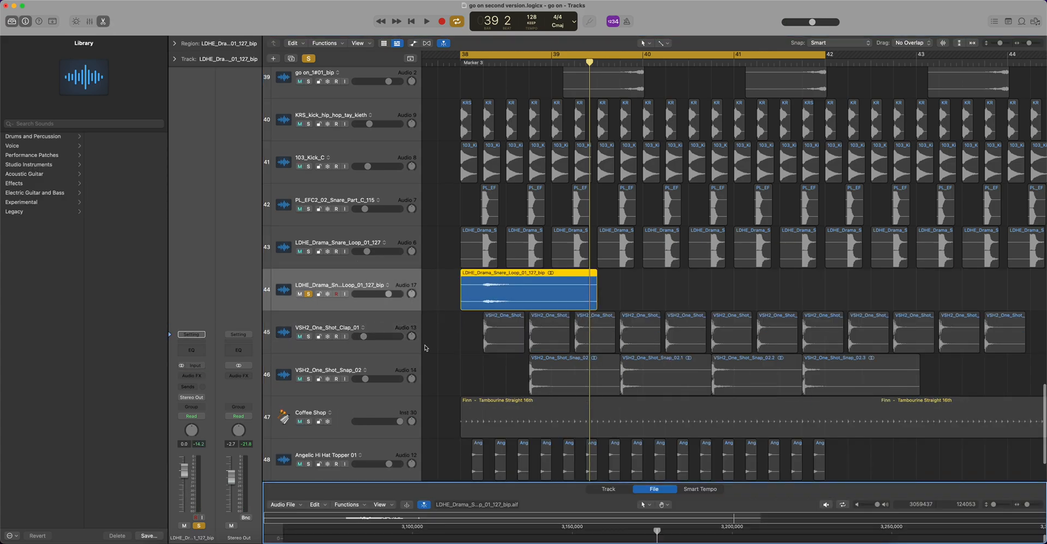
drag(551, 482, 547, 177)
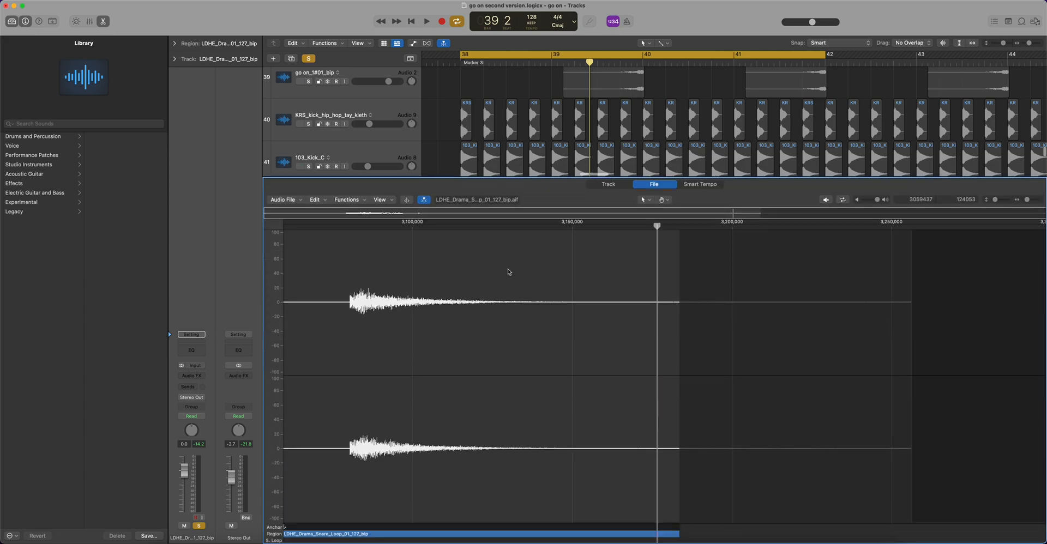
click(361, 202)
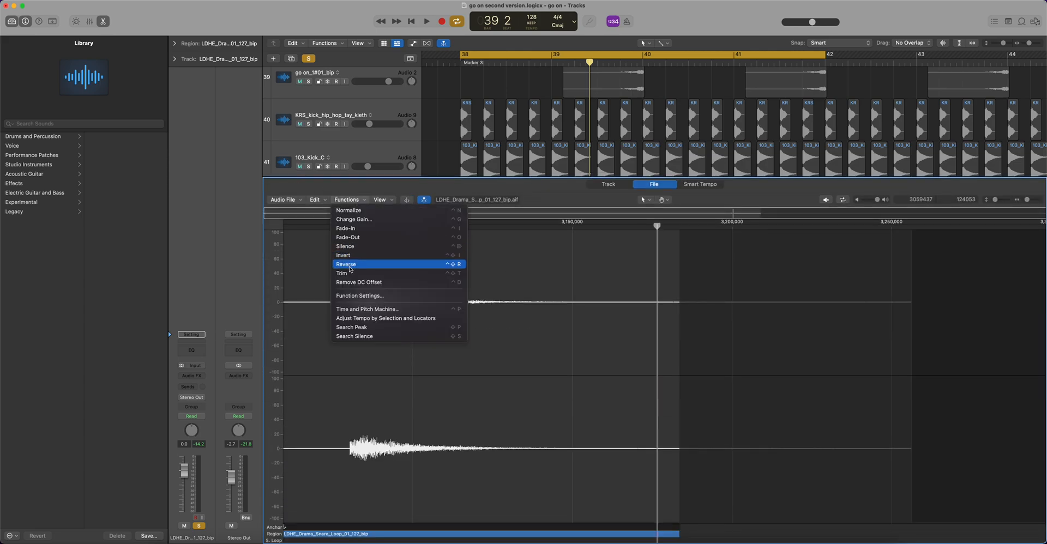
click(402, 181)
drag(403, 177, 439, 425)
click(540, 283)
click(540, 282)
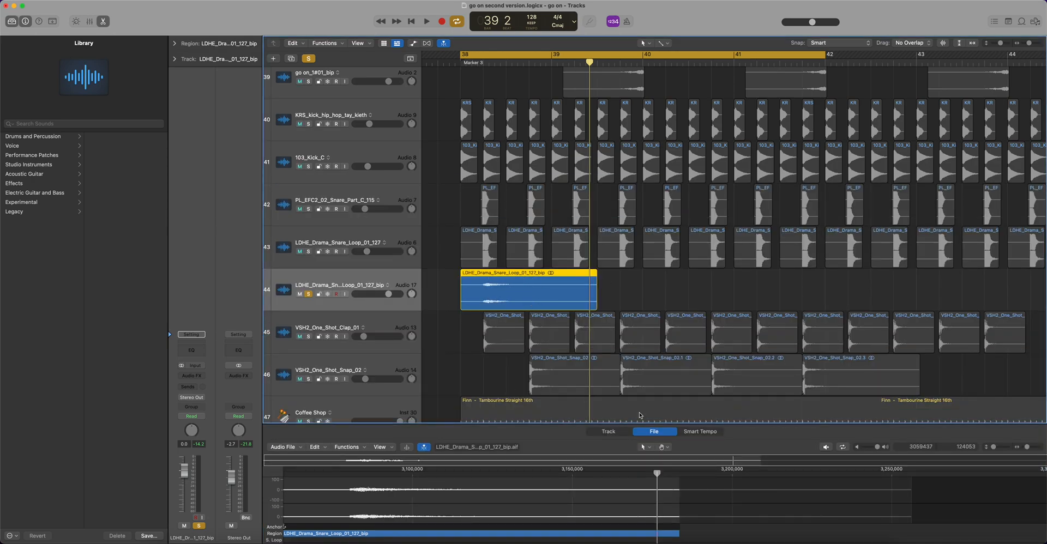
click(360, 449)
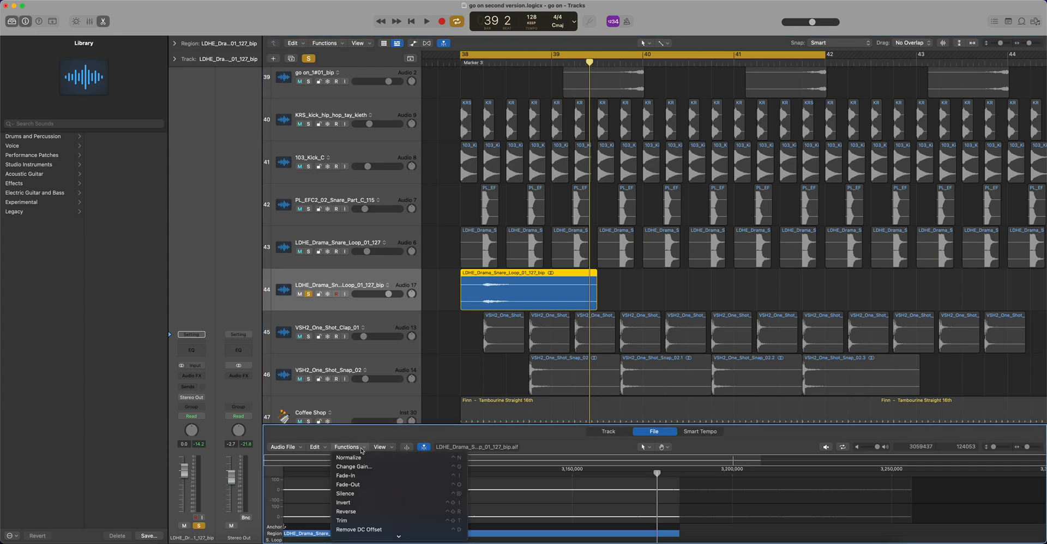
click(358, 512)
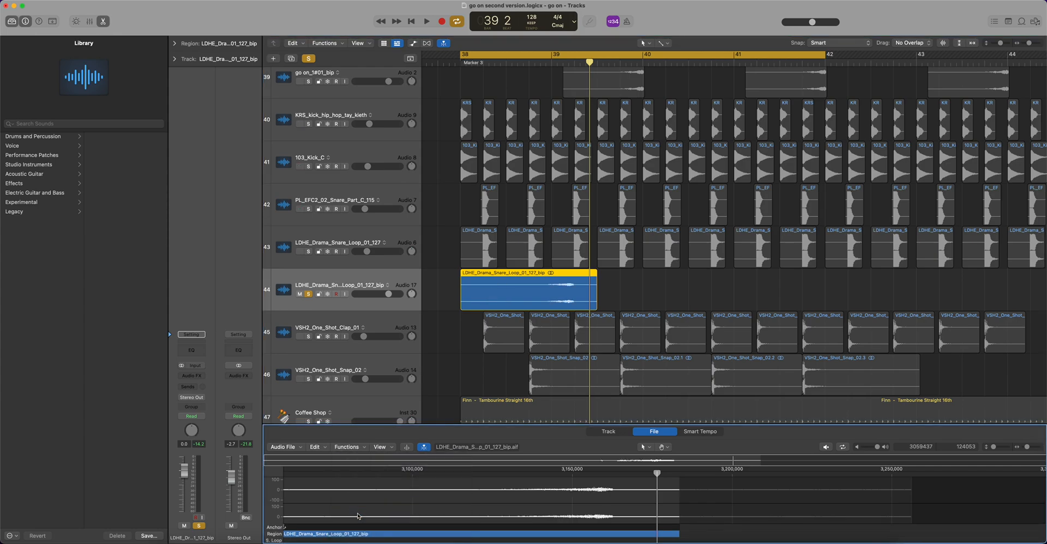
key(space)
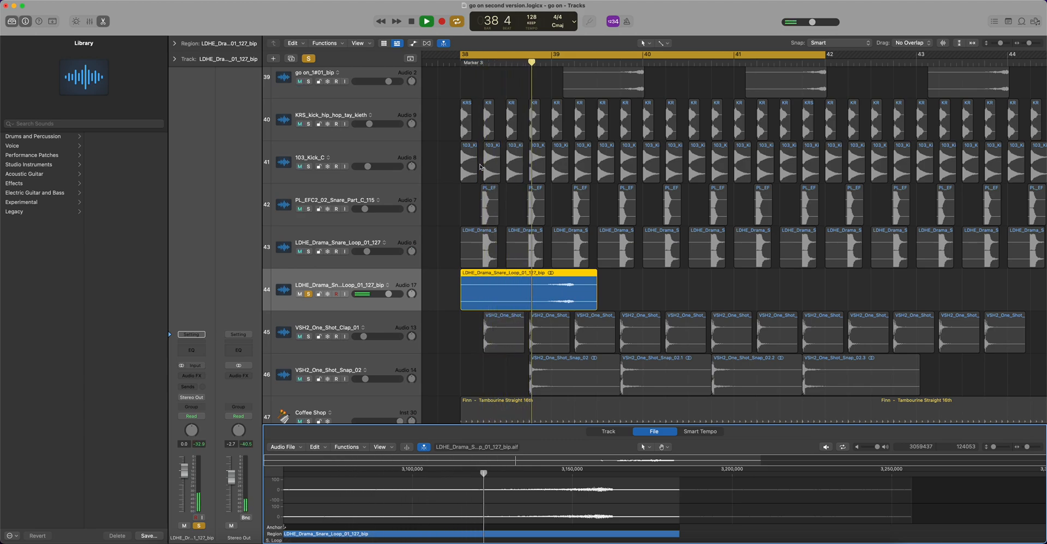
key(space)
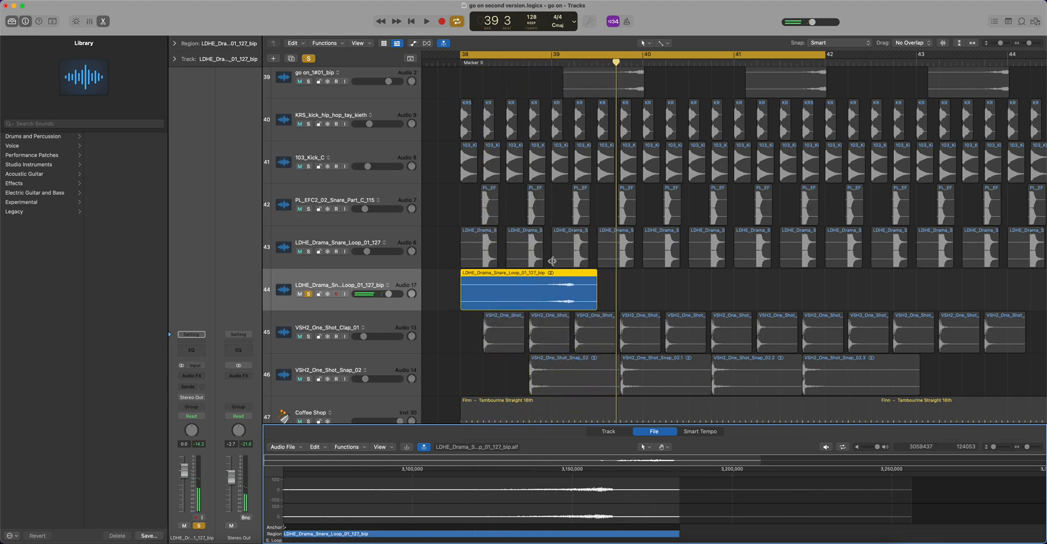
- Solo the two kick tracks and two original snare tracks alongside the reversed snare and play them together
mouse_move(563, 275)
mouse_down()
mouse_move(541, 275)
mouse_move(564, 274)
mouse_up()
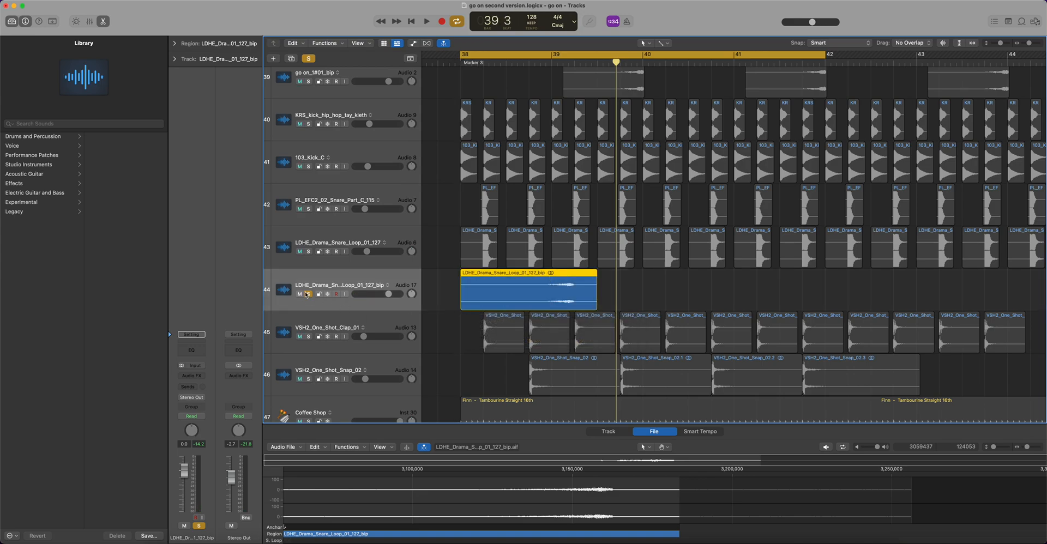
drag(308, 125, 322, 251)
key(space)
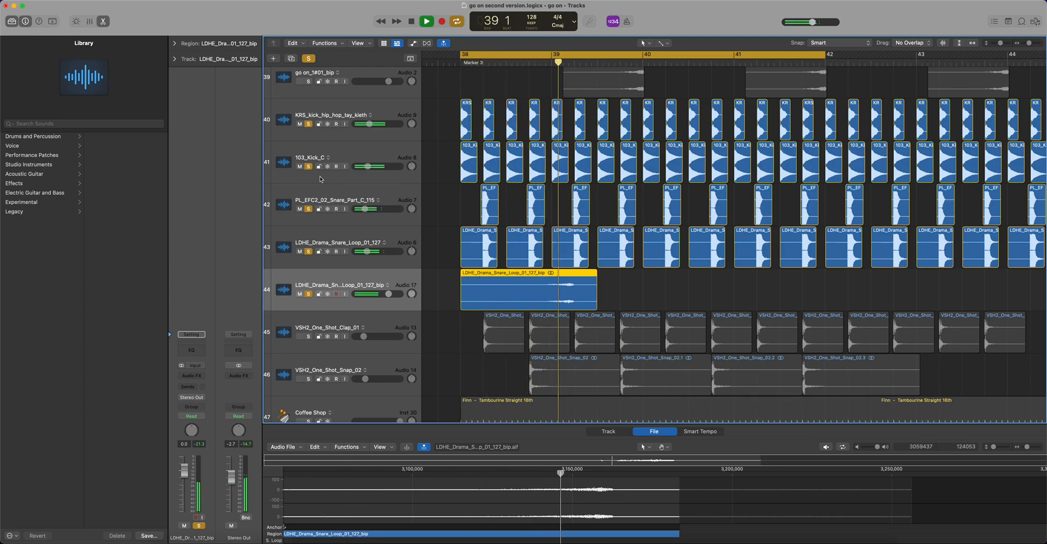
key(space)
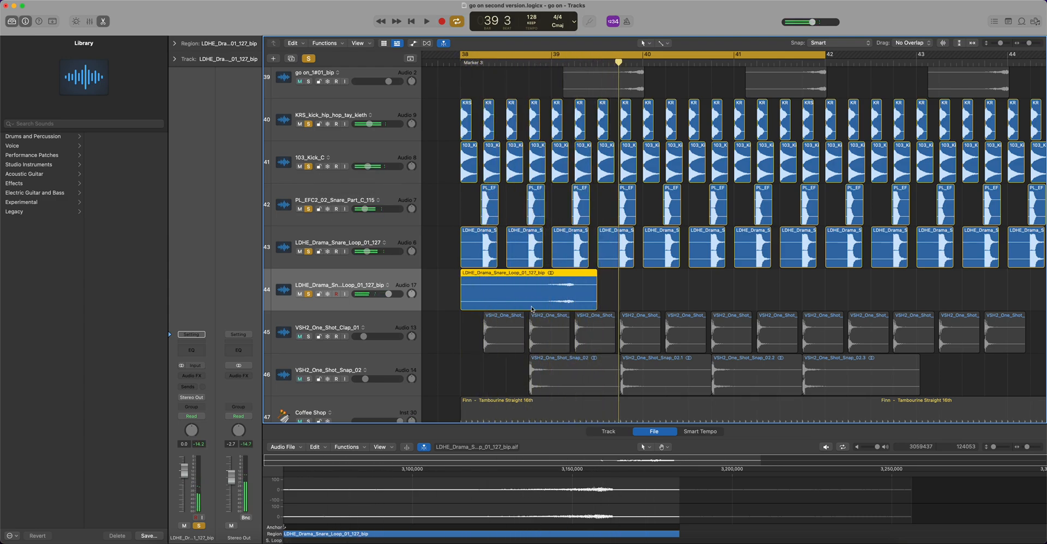
- Automate the reversed snare's volume to rise from −∞ dB at about bar 38 beat 4 to 0 dB near bar 39 beat 2, and audition it
key(a)
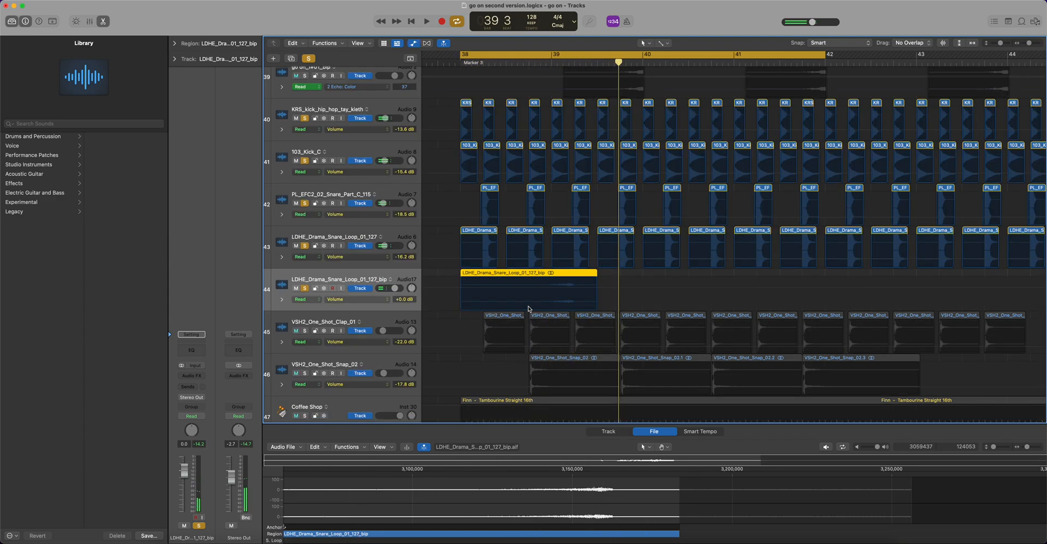
click(573, 289)
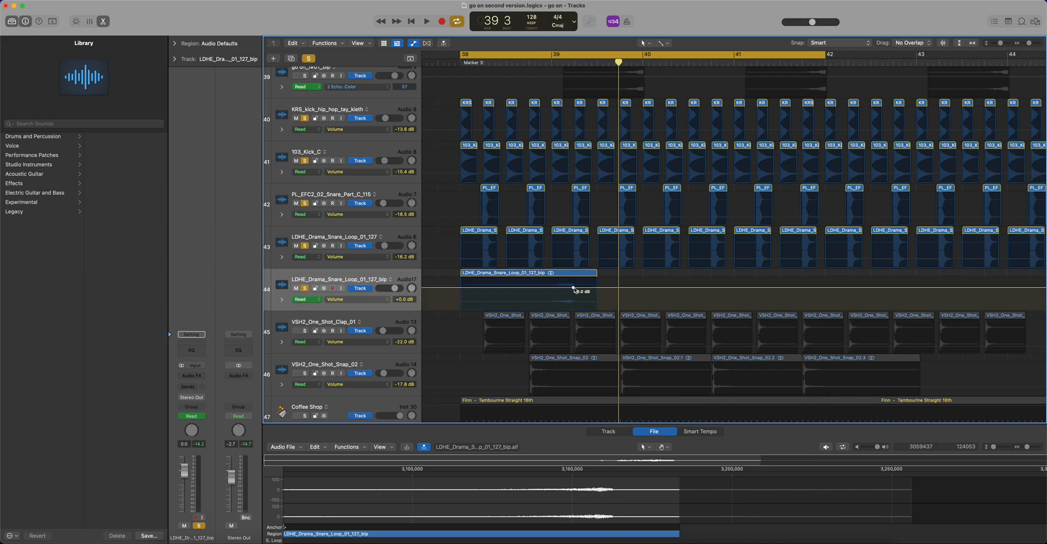
click(527, 290)
drag(527, 291, 527, 309)
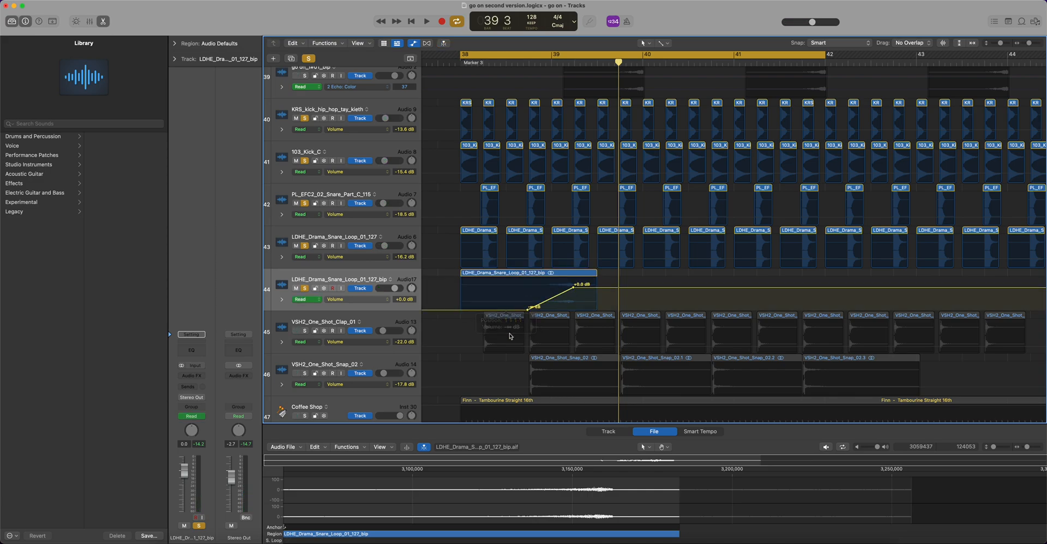
key(space)
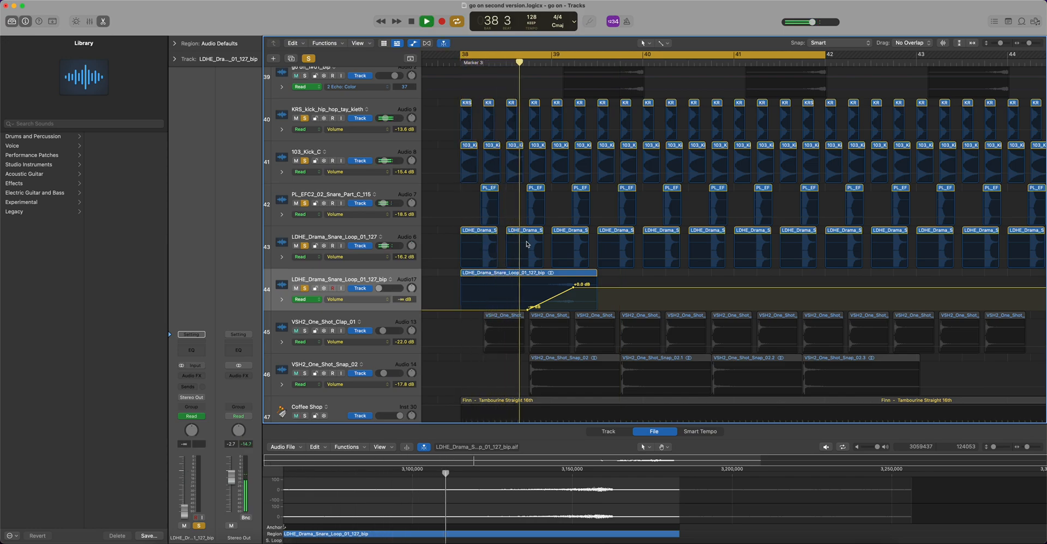
key(space)
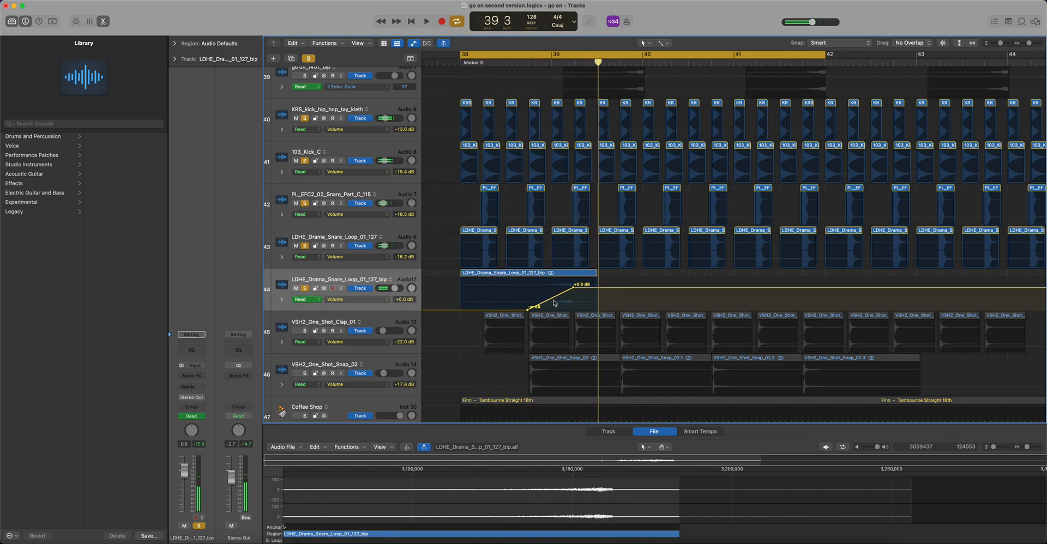
- Move the volume ramp's start to just before bar 39, bend it into a late-rising curve with the Automation Curve Tool, and audition it
drag(528, 314, 546, 314)
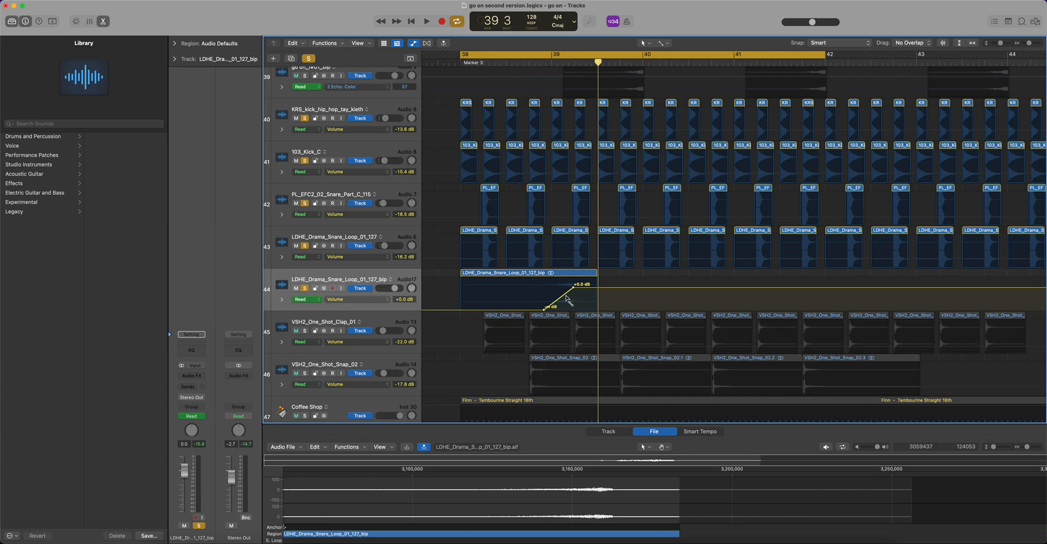
click(664, 43)
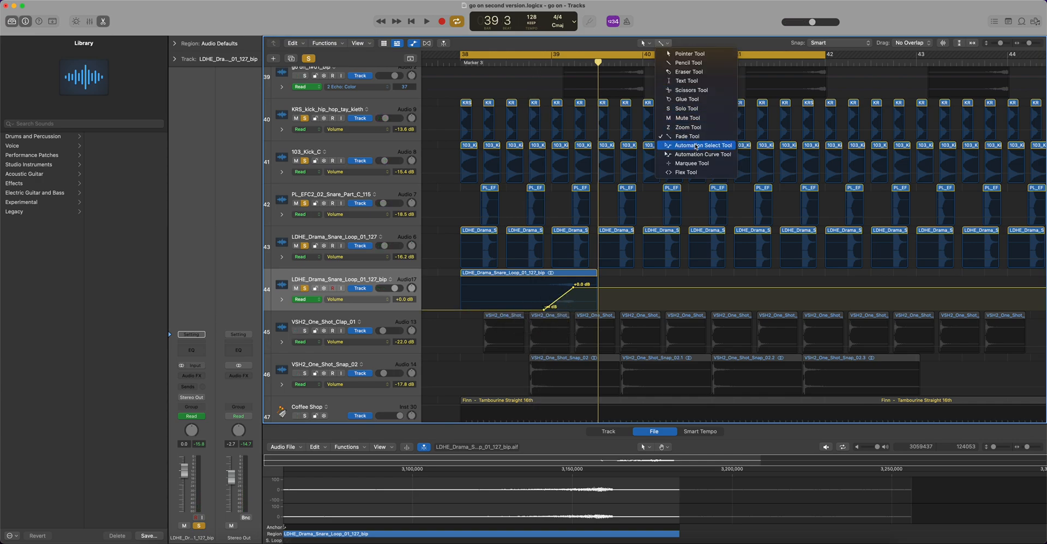
click(694, 155)
drag(562, 293, 607, 375)
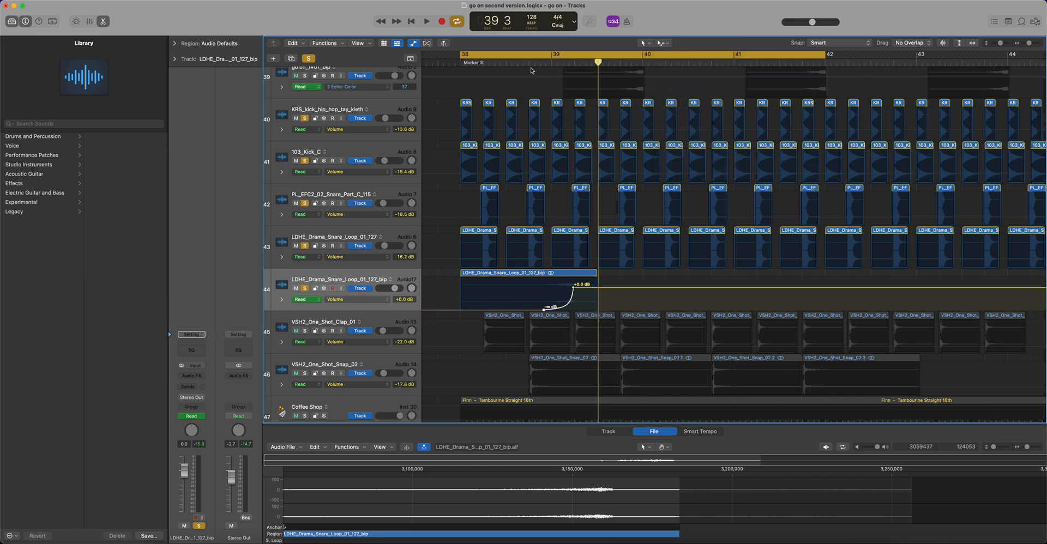
key(space)
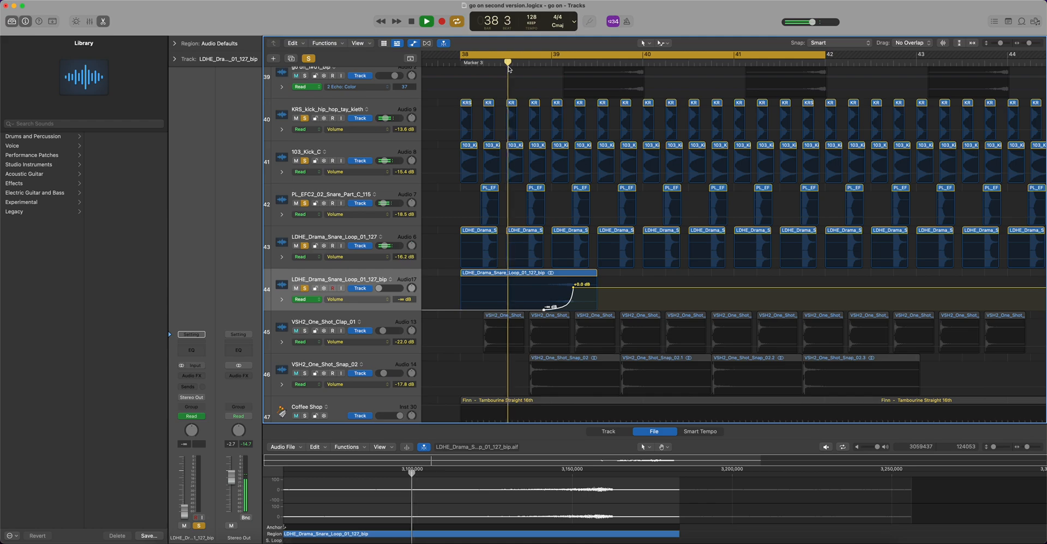
key(space)
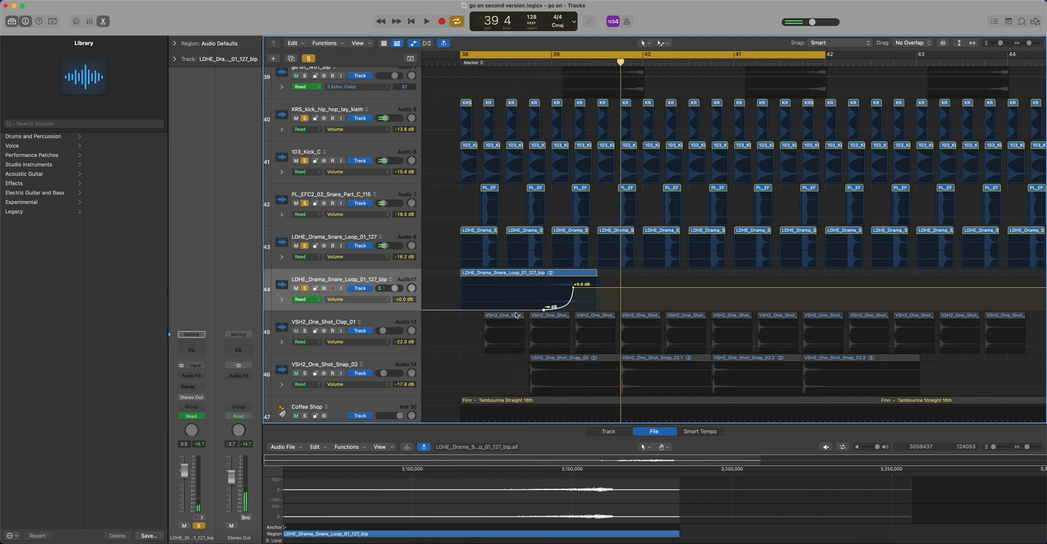
key(a)
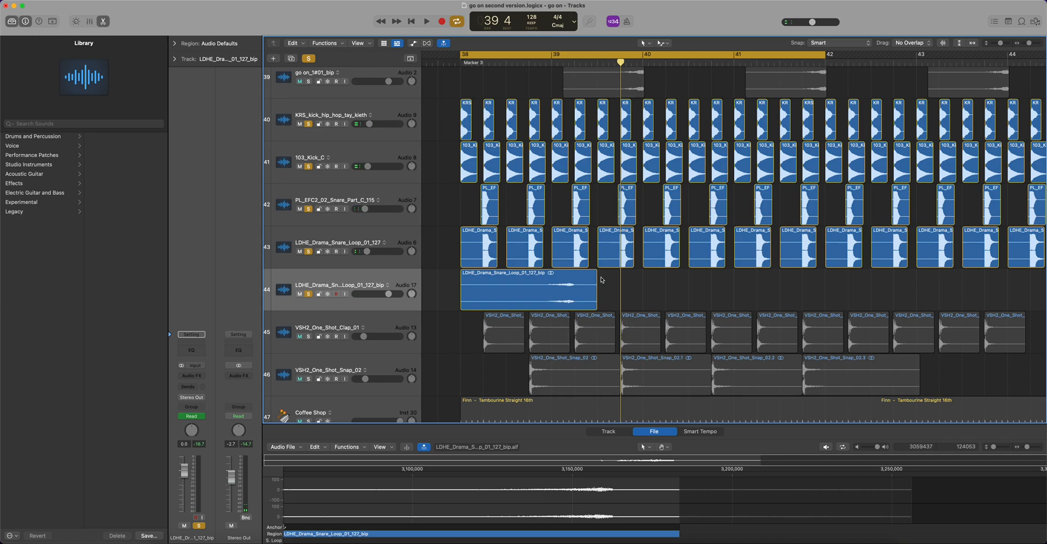
drag(586, 277, 534, 277)
scroll(534, 278, left, 5)
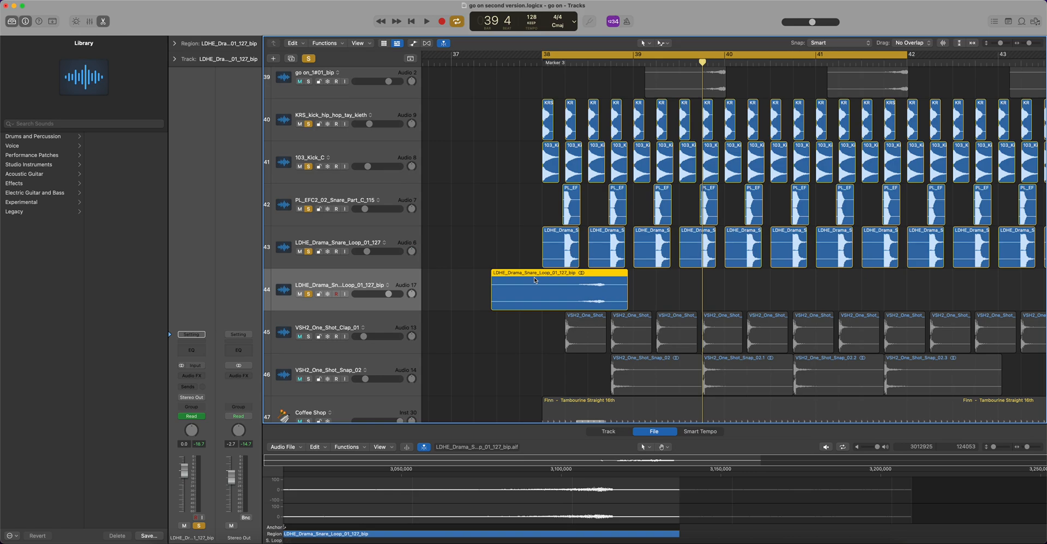
key(super+z)
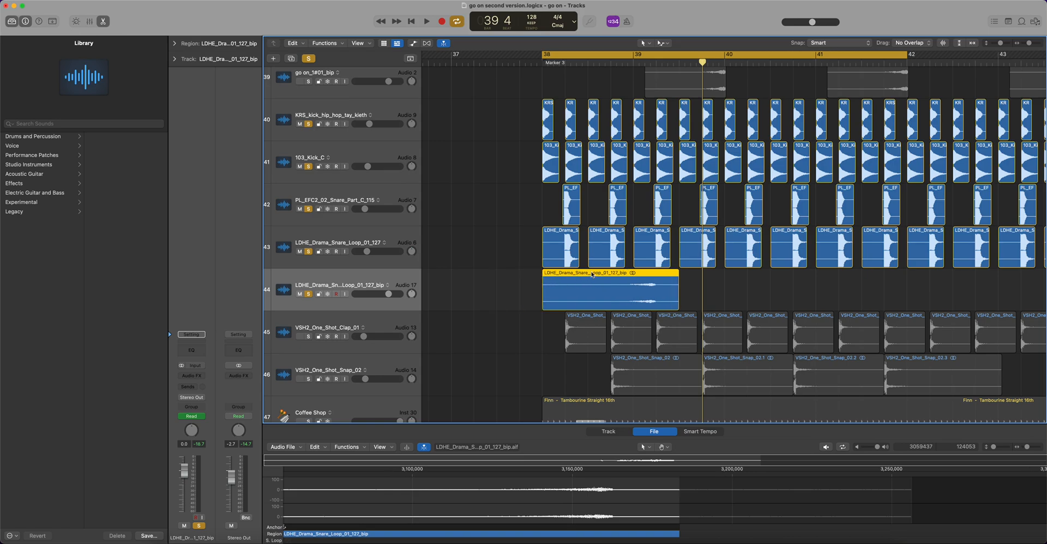
- Move the reversed snare region two beats earlier, so it starts mid-bar 37, and play it with the drums
drag(592, 274, 548, 274)
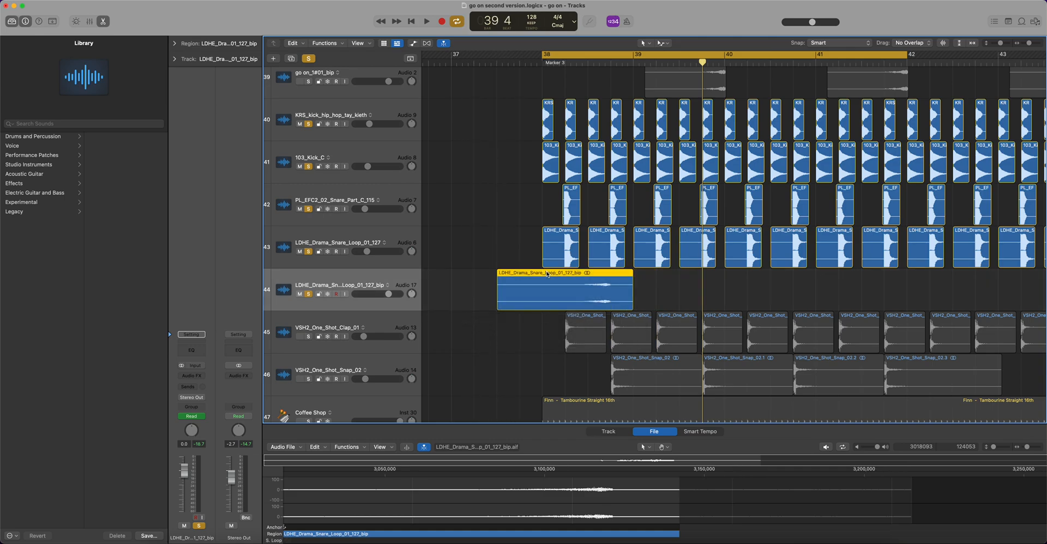
key(space)
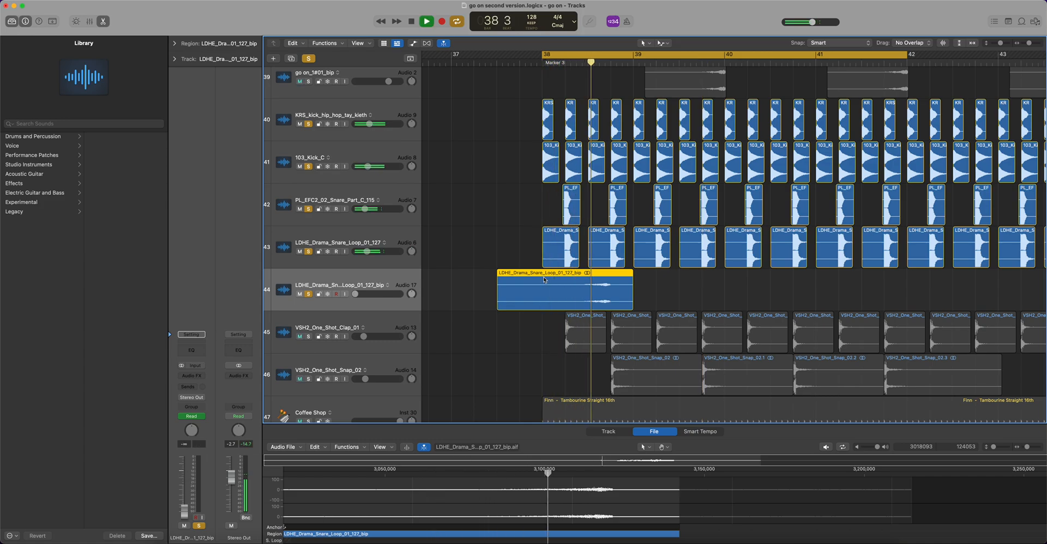
- Move the reversed snare's volume ramp two beats earlier, so its −∞ dB starting point sits at 38 2 3 120
key(space)
key(comma)
key(a)
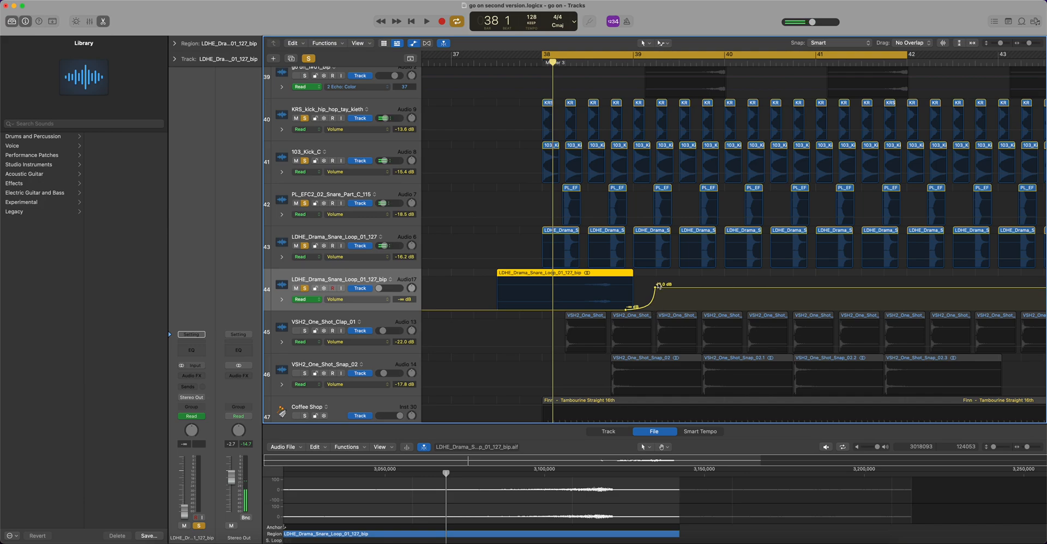
drag(654, 285, 655, 327)
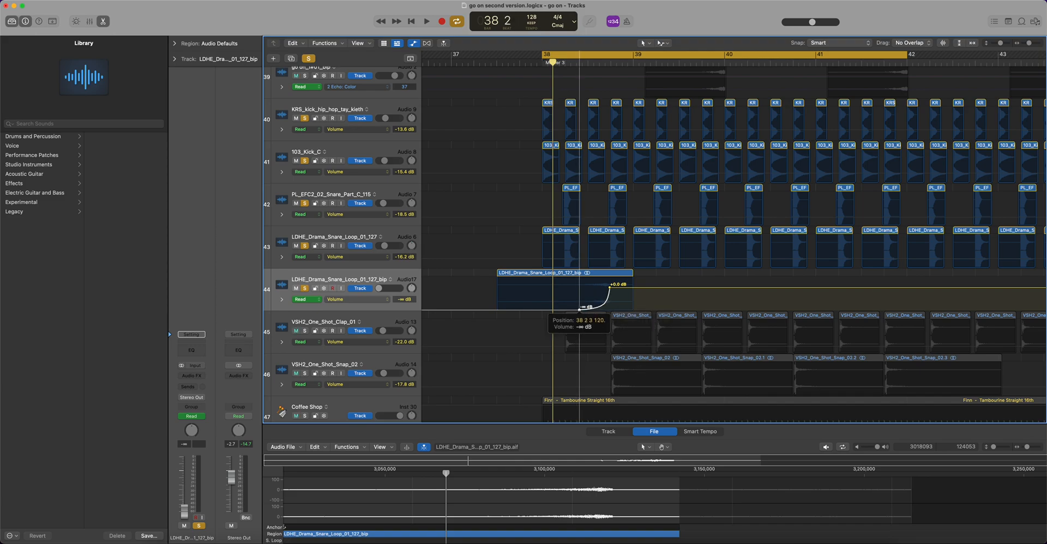
key(a)
- Make a shortened copy of the reversed snare region and place copies in bars 39, 40 and 41, each starting just after the barline
drag(576, 276, 729, 284)
drag(655, 294, 698, 277)
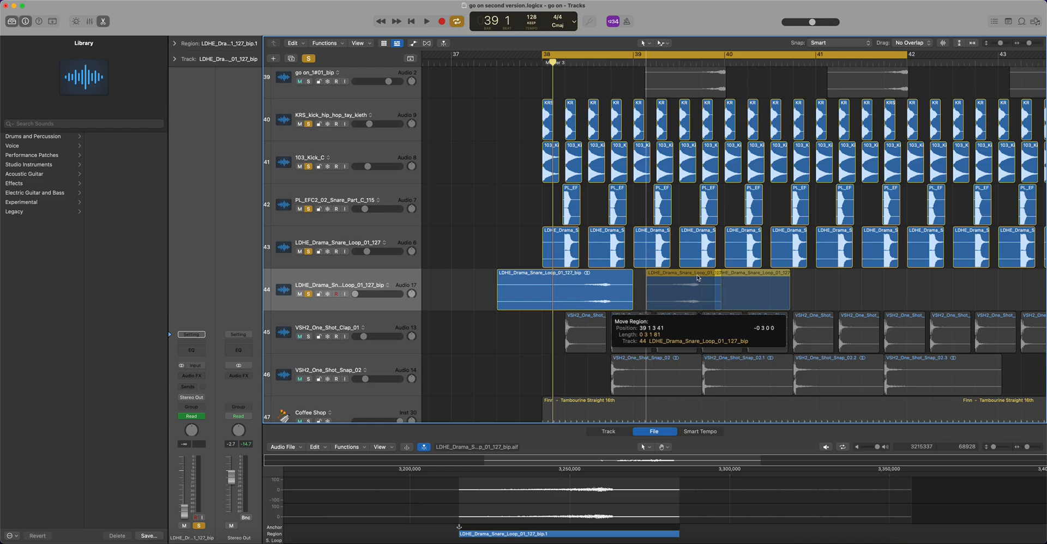
drag(700, 279, 702, 279)
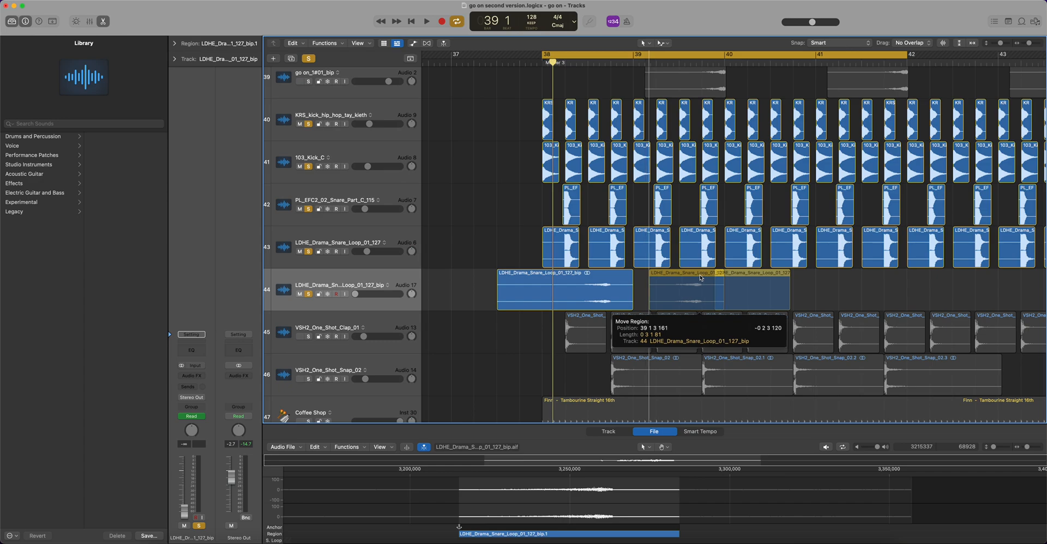
drag(701, 279, 785, 281)
scroll(774, 282, right, 5)
alt+drag(667, 275, 754, 276)
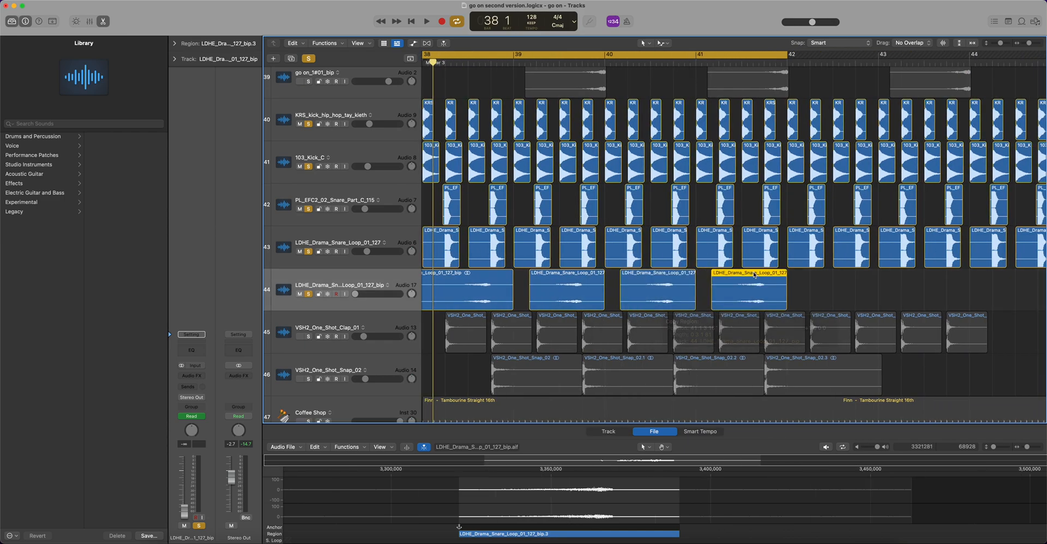
- Add 0 dB volume points near the ends of the three copied regions and curve the bar 41 copy's volume up from −∞ dB
key(a)
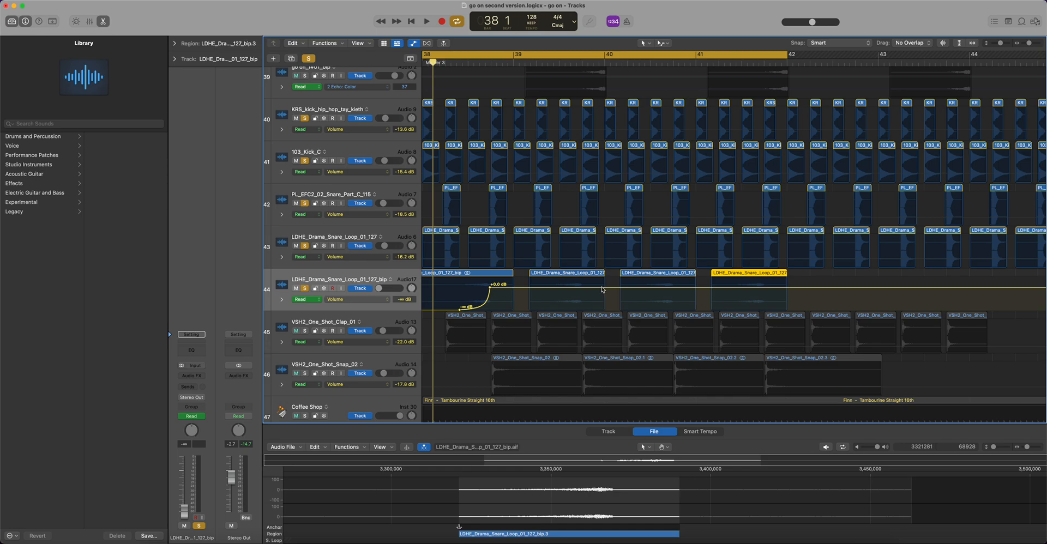
click(583, 289)
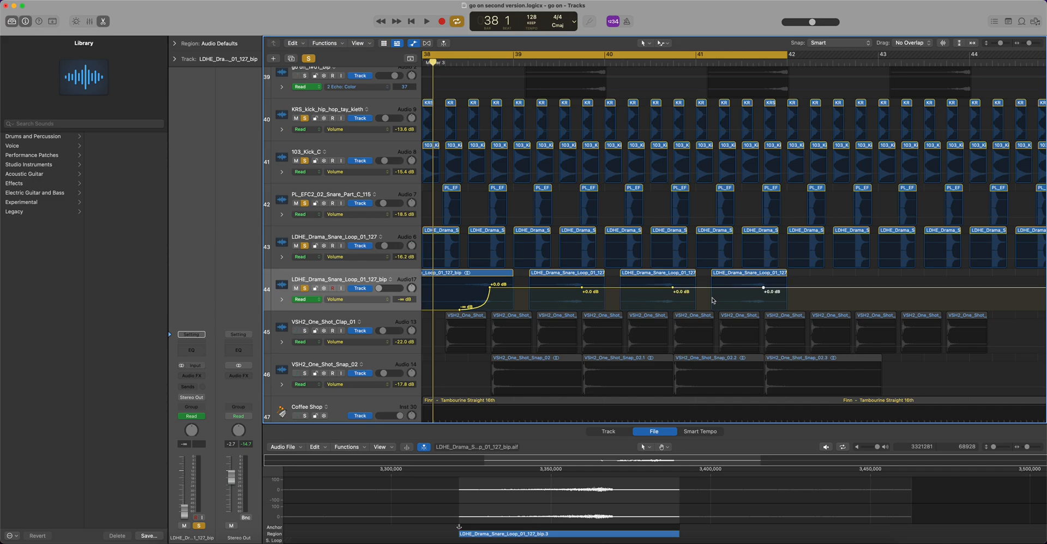
click(733, 288)
click(718, 288)
drag(733, 288, 745, 308)
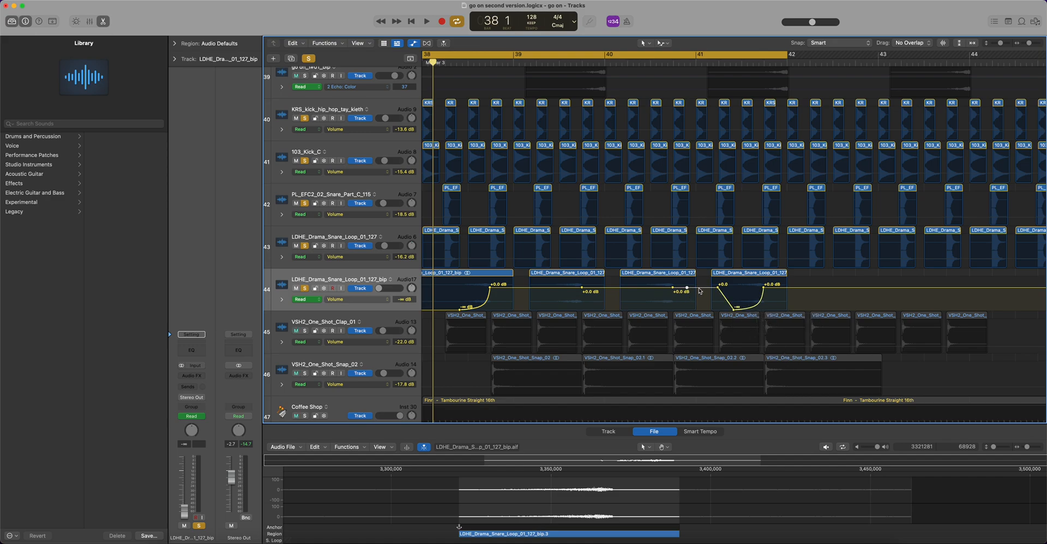
- Shape a volume swell from −∞ to 0 dB on the bar 40 copy and keep the volume at −∞ dB until bar 41's swell
drag(705, 289, 681, 309)
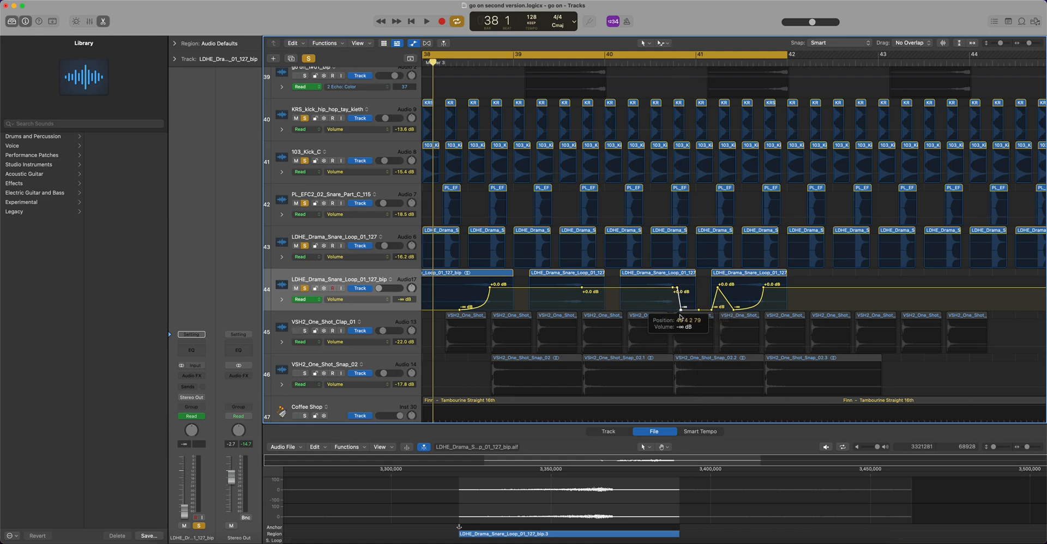
click(642, 289)
click(636, 288)
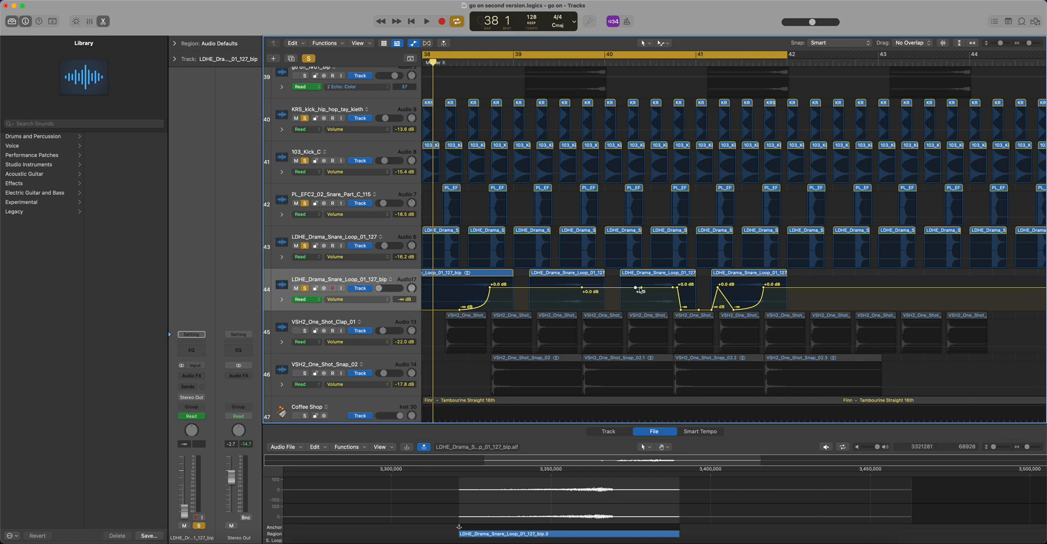
drag(642, 291, 688, 352)
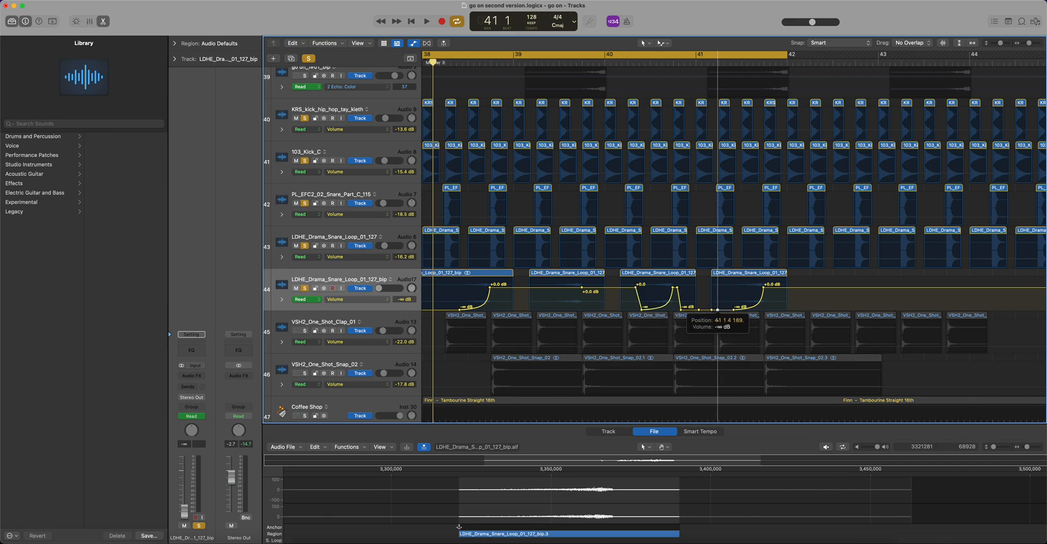
scroll(622, 293, up, 1)
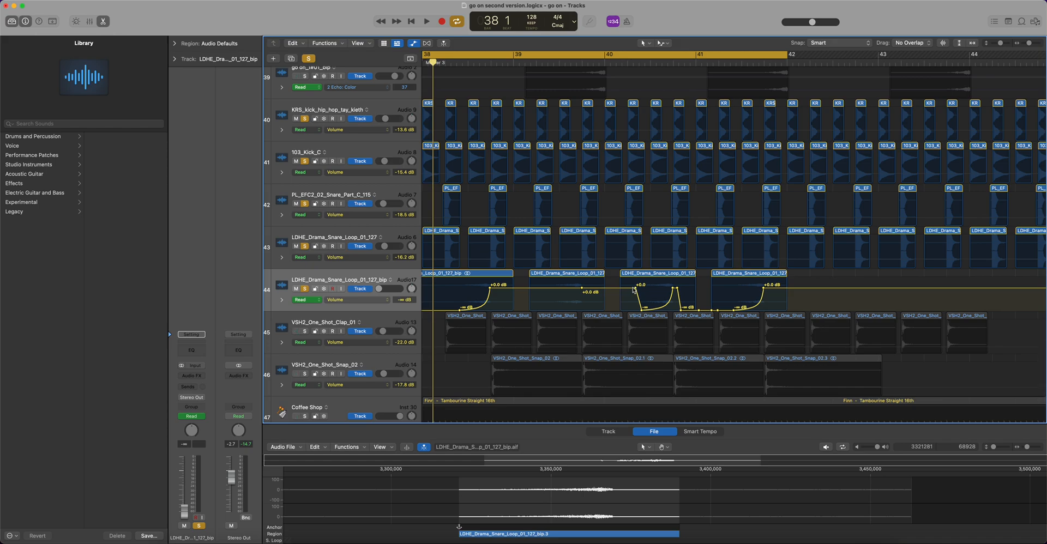
- Shape the same −∞ to 0 dB swell on the bar 39 copy and drop the volume to −∞ dB after the first swell
click(627, 289)
drag(602, 289, 648, 340)
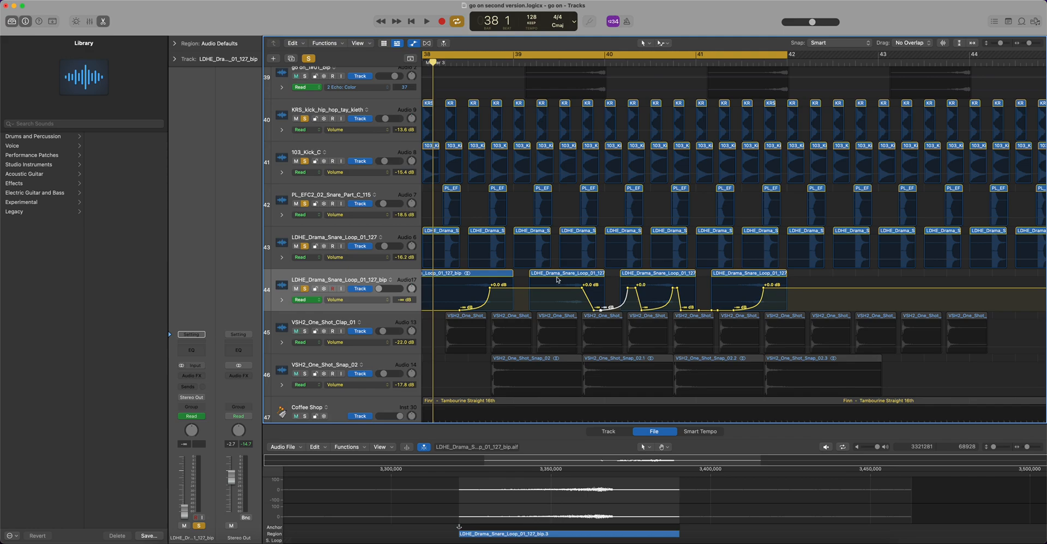
drag(626, 288, 623, 407)
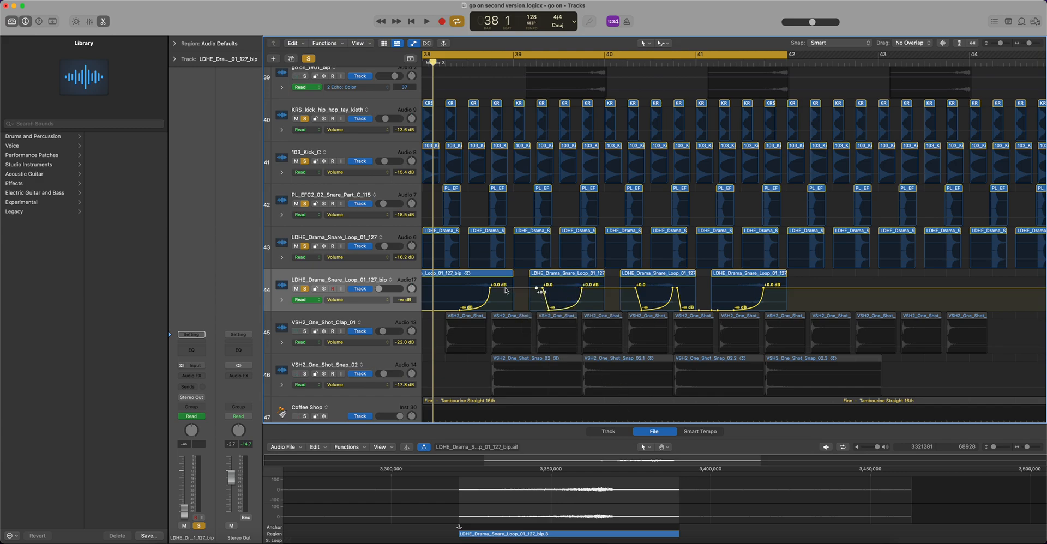
drag(516, 291, 534, 388)
- Audition the repeated reversed snare swells with the drums and adjust the volume drop ahead of bar 40's swell
key(space)
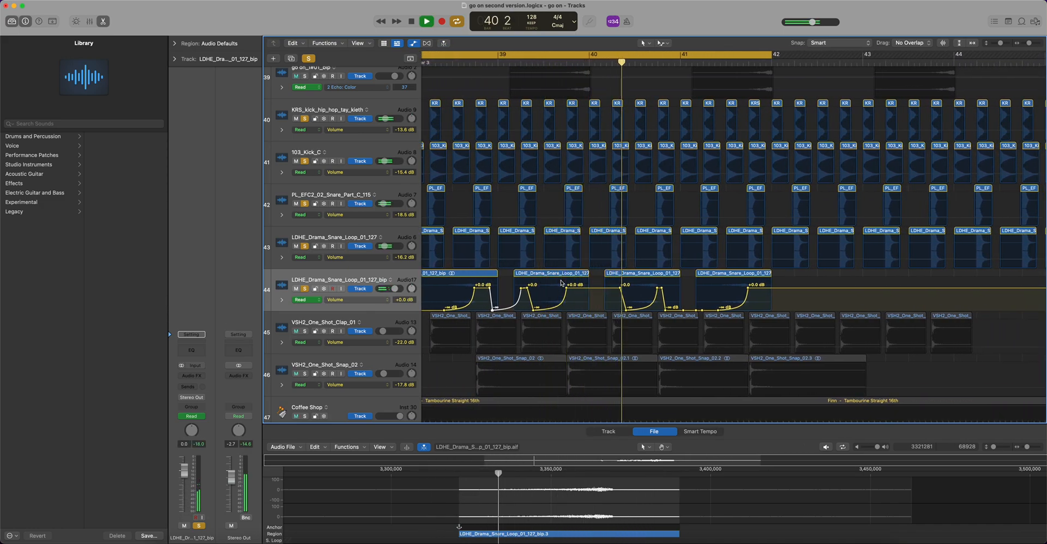
key(space)
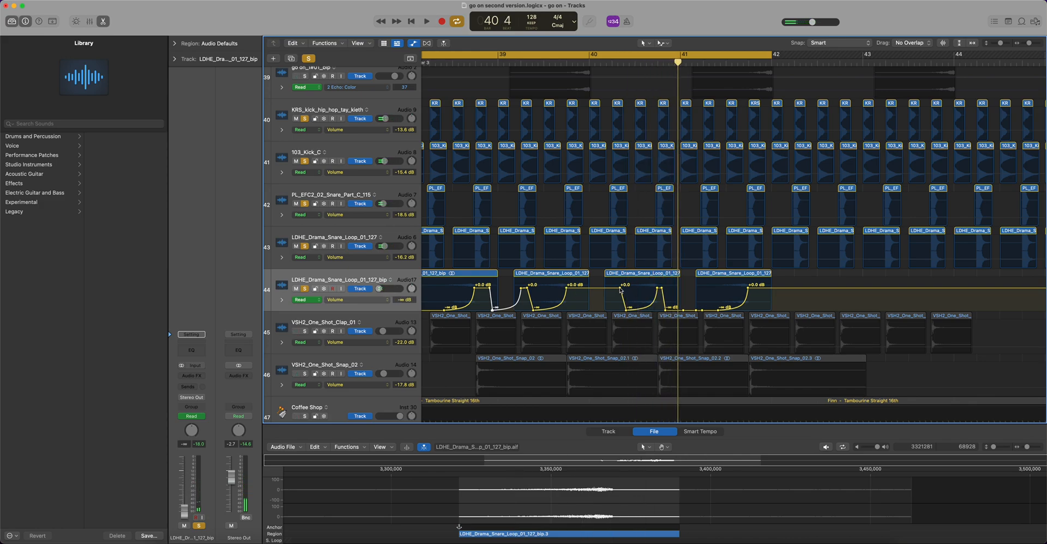
key(space)
key(space)
drag(674, 288, 669, 308)
key(space)
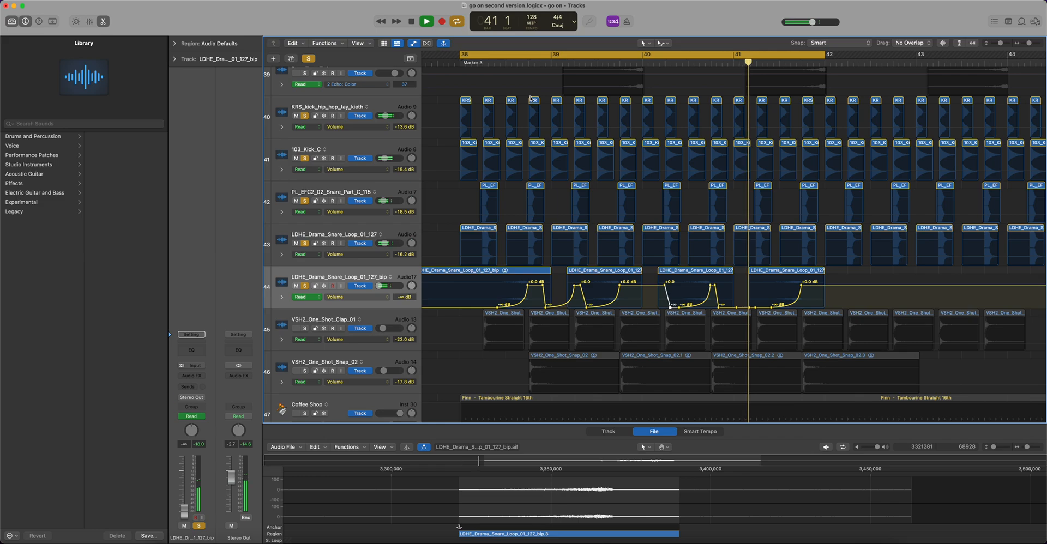
key(space)
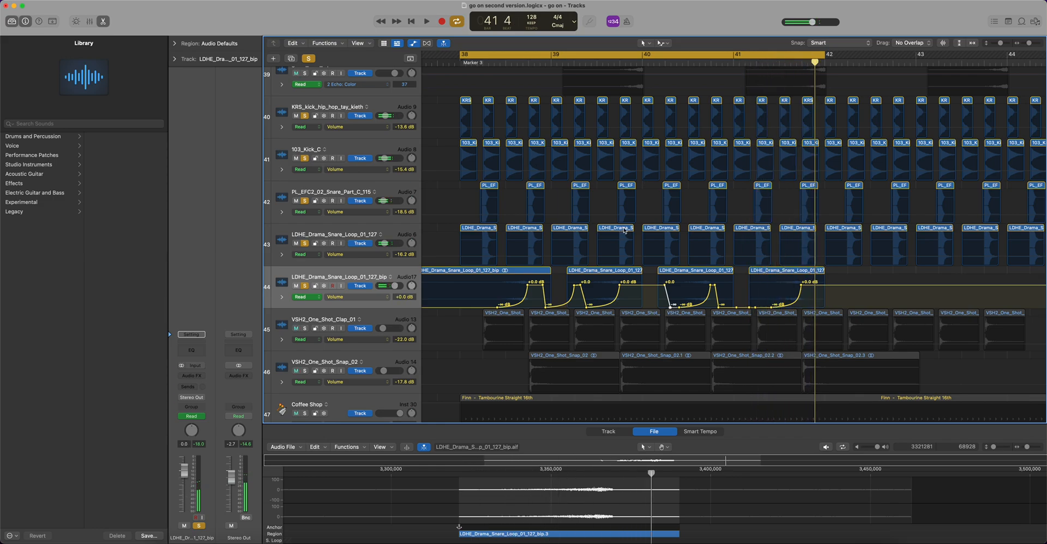
- Lower the remaining volume points before the bar 39 and bar 40 swells to −∞ dB, auditioning the loop after each change
drag(642, 288, 643, 327)
key(space)
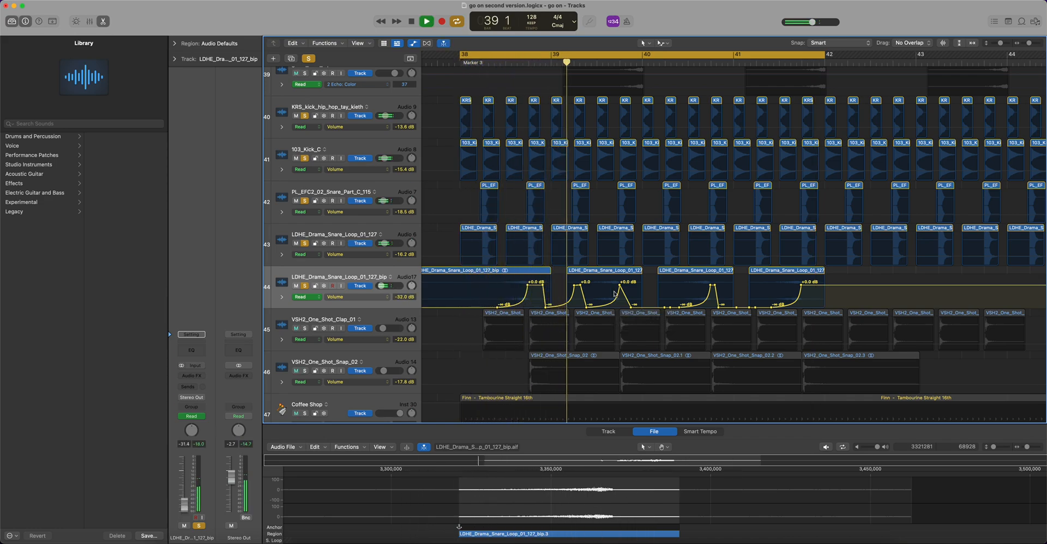
key(space)
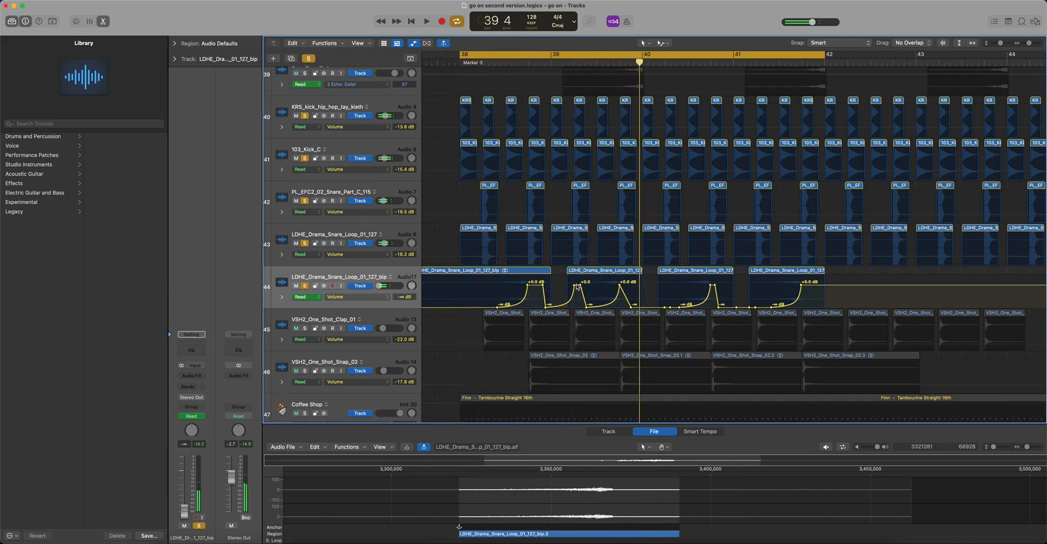
drag(580, 286, 588, 307)
key(space)
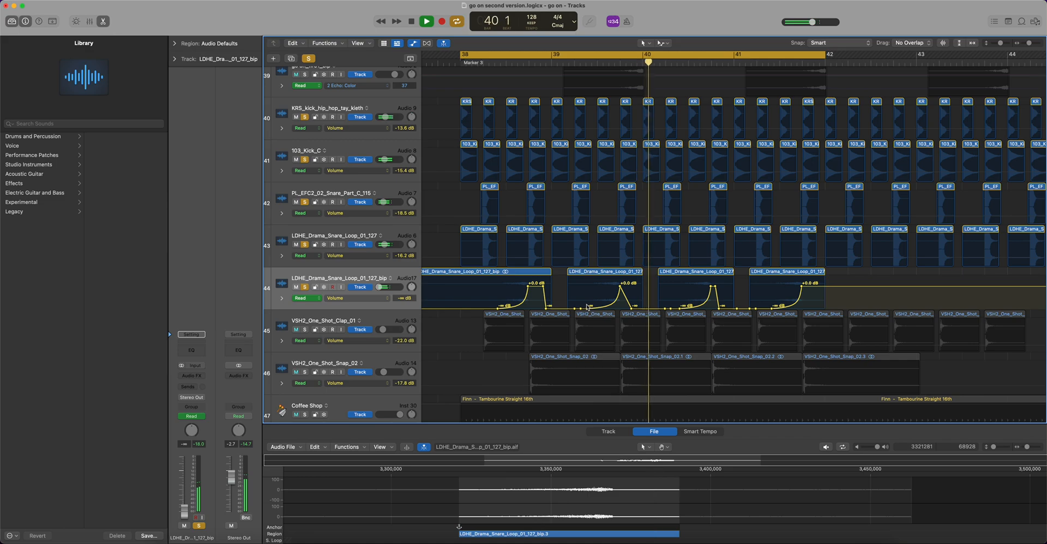
key(space)
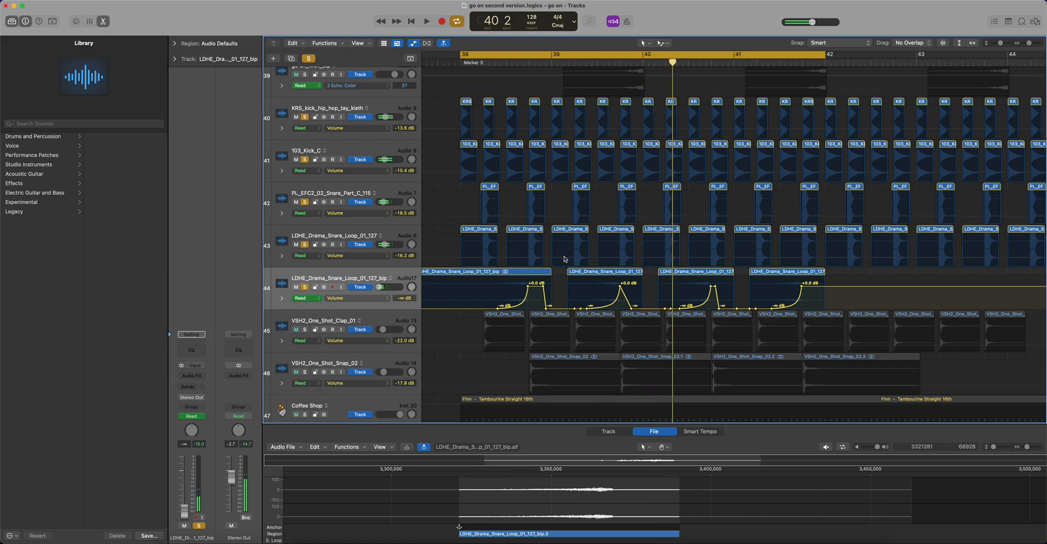
click(661, 43)
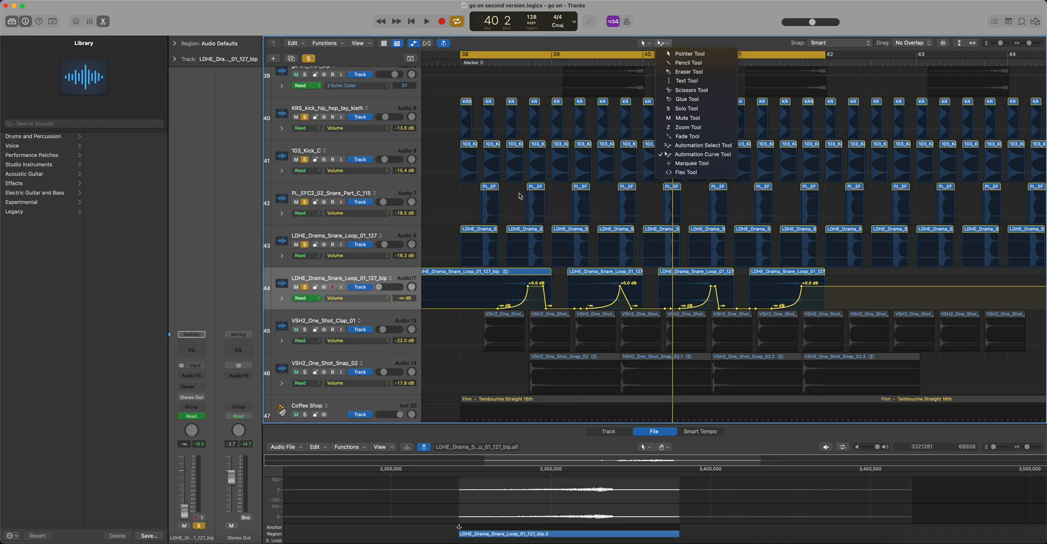
click(474, 82)
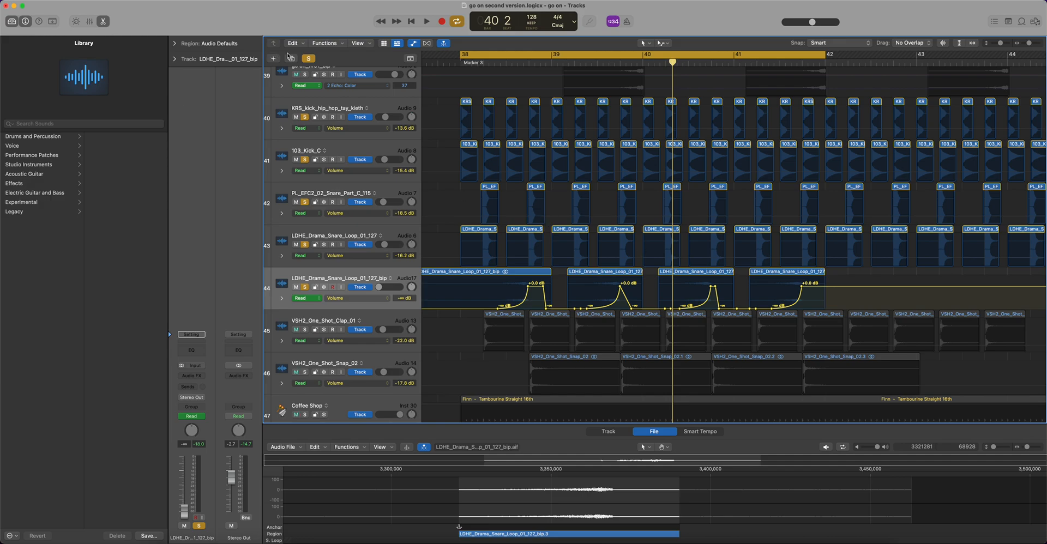
- Clear the existing solos, solo the drum tracks from the kicks through Angelic Hi Hat Topper 01, and play them together
click(305, 59)
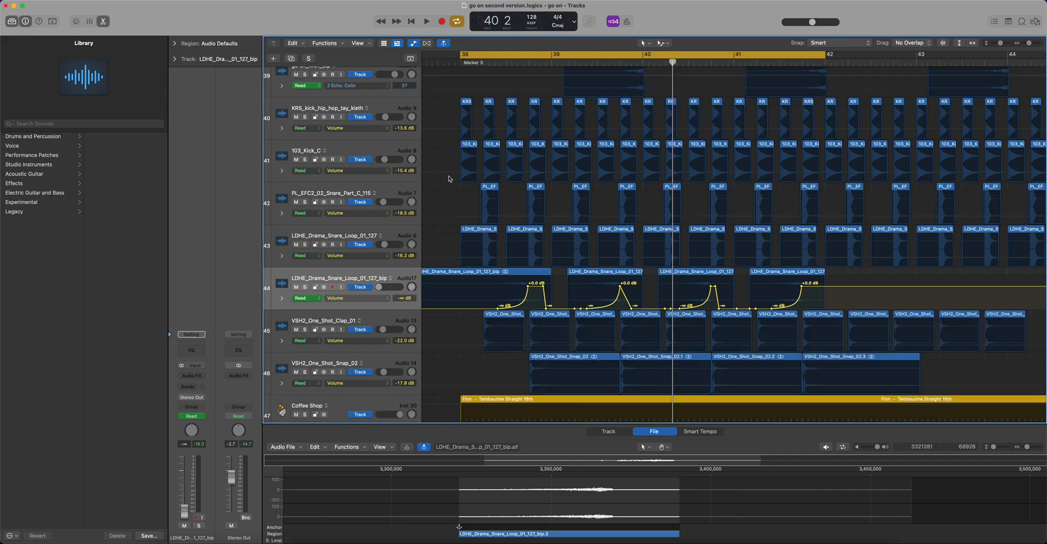
key(space)
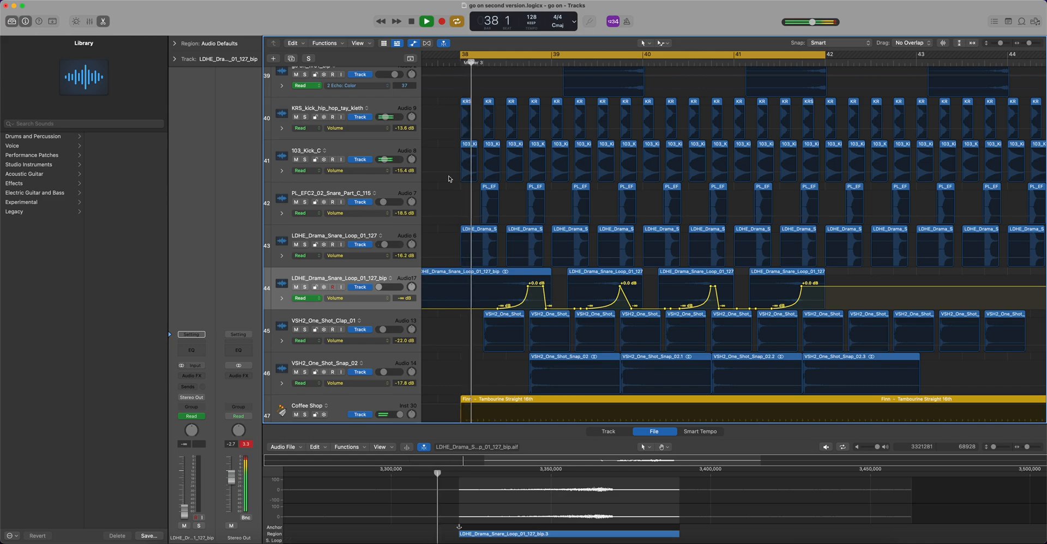
drag(305, 118, 307, 374)
scroll(321, 266, down, 5)
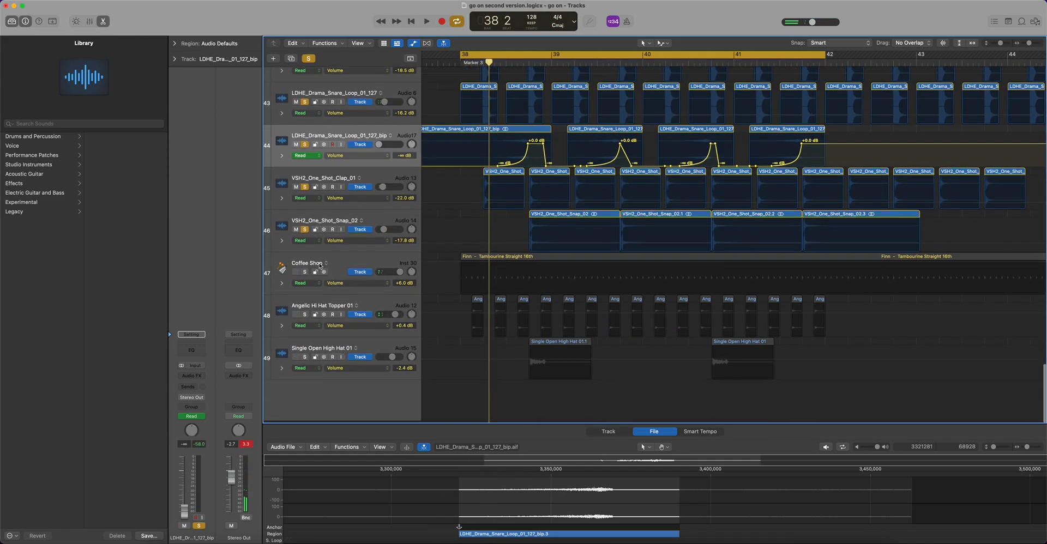
click(305, 276)
key(space)
scroll(556, 295, up, 3)
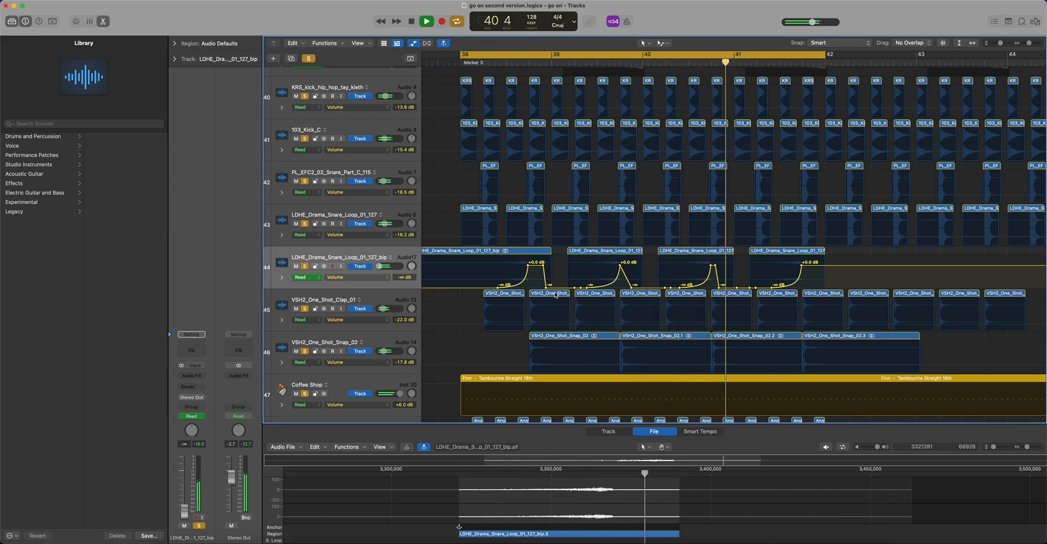
key(space)
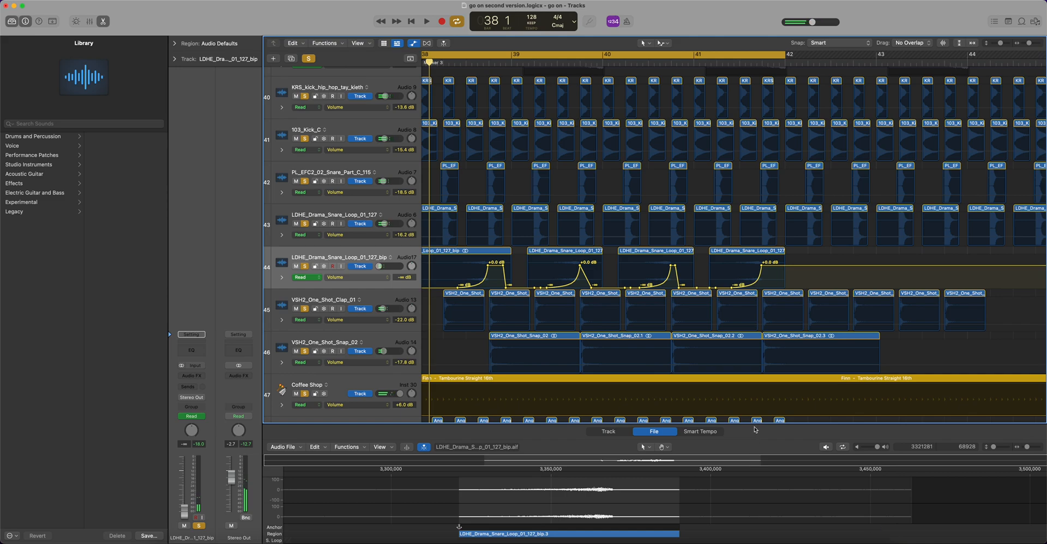
- Shrink the audio file editor to enlarge the tracks area and hide the track automation
drag(754, 423, 775, 511)
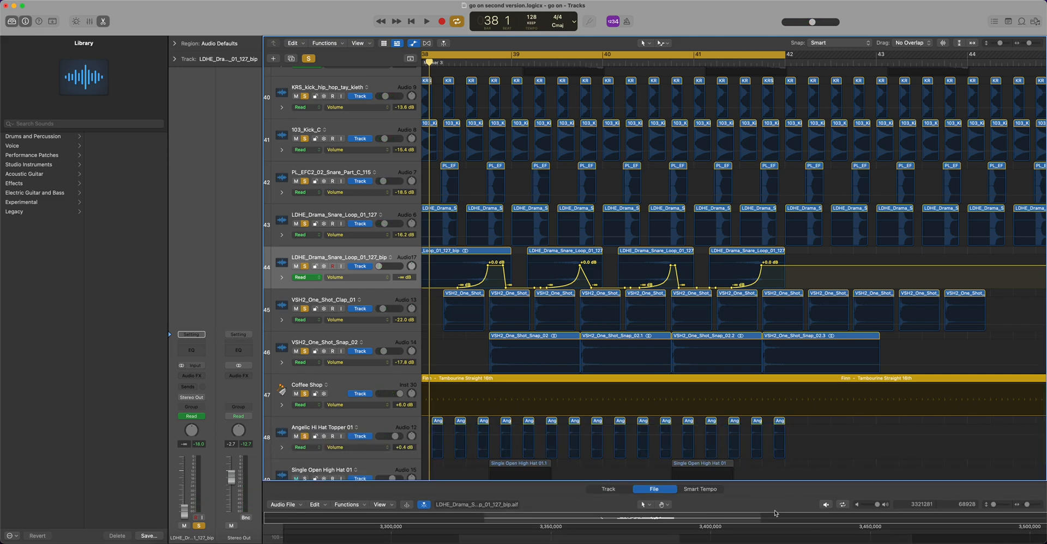
scroll(788, 468, left, 5)
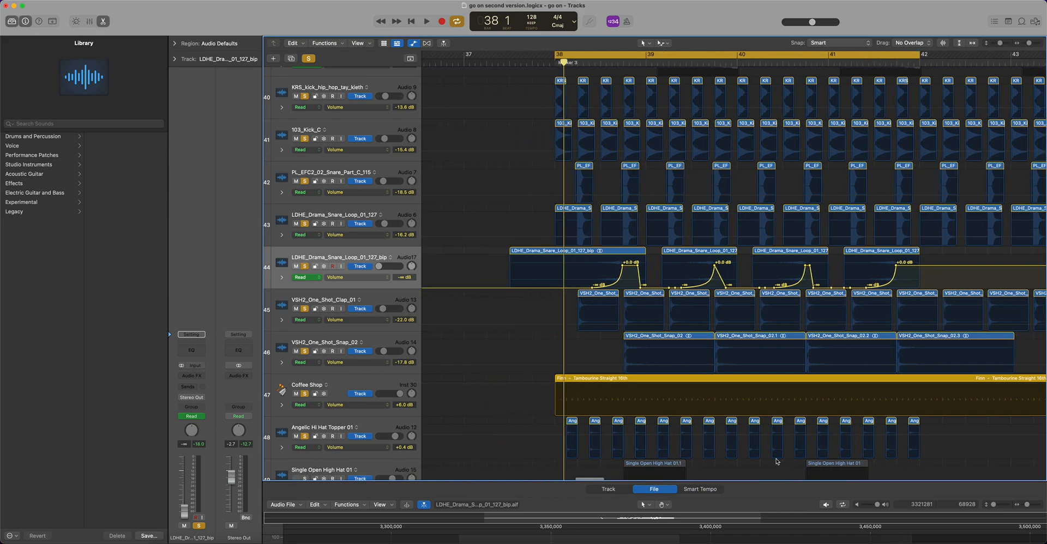
scroll(764, 396, right, 2)
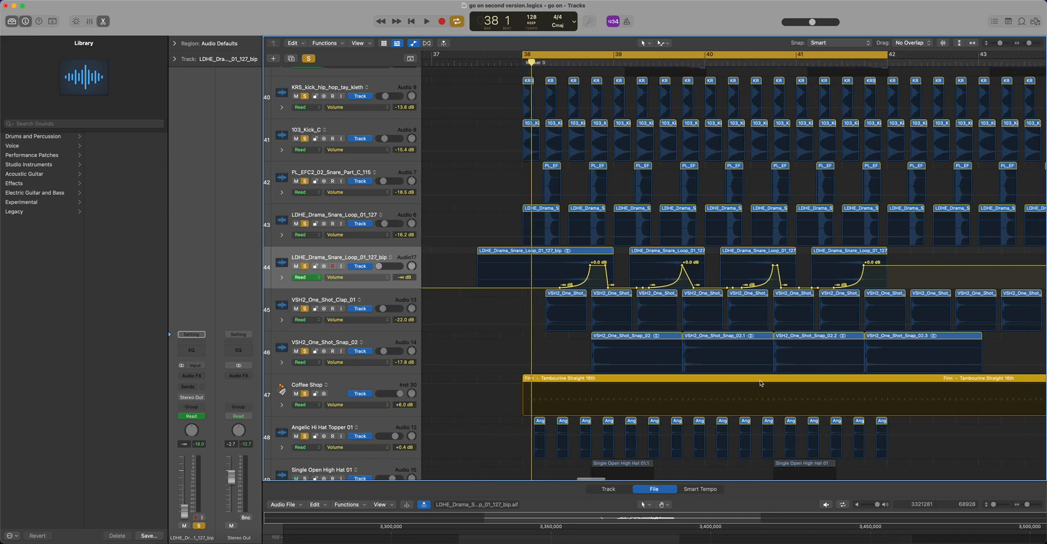
key(a)
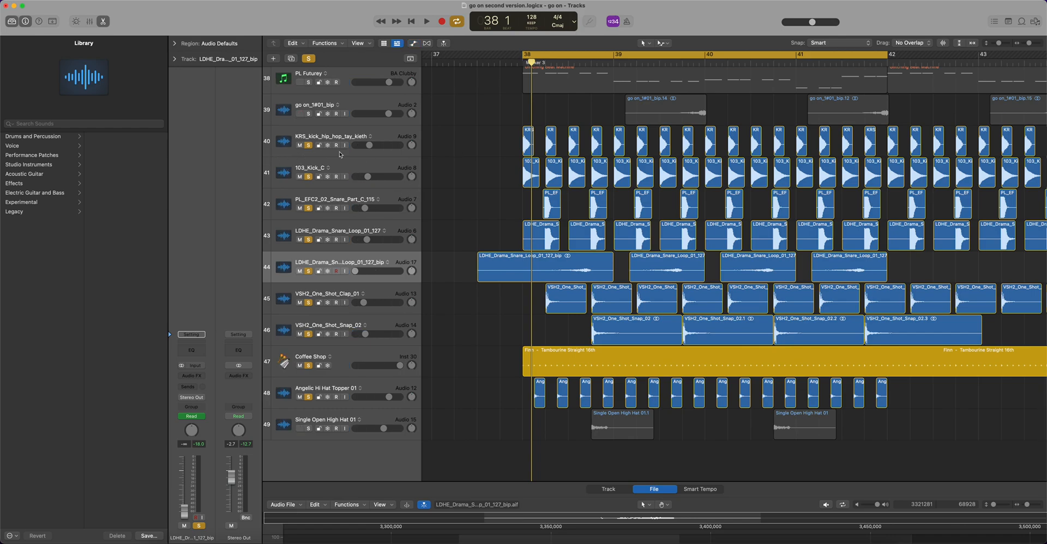
- Unsolo the snare, clap, snap, tambourine and hi-hat tracks and play only the two kicks
drag(309, 209, 309, 398)
key(space)
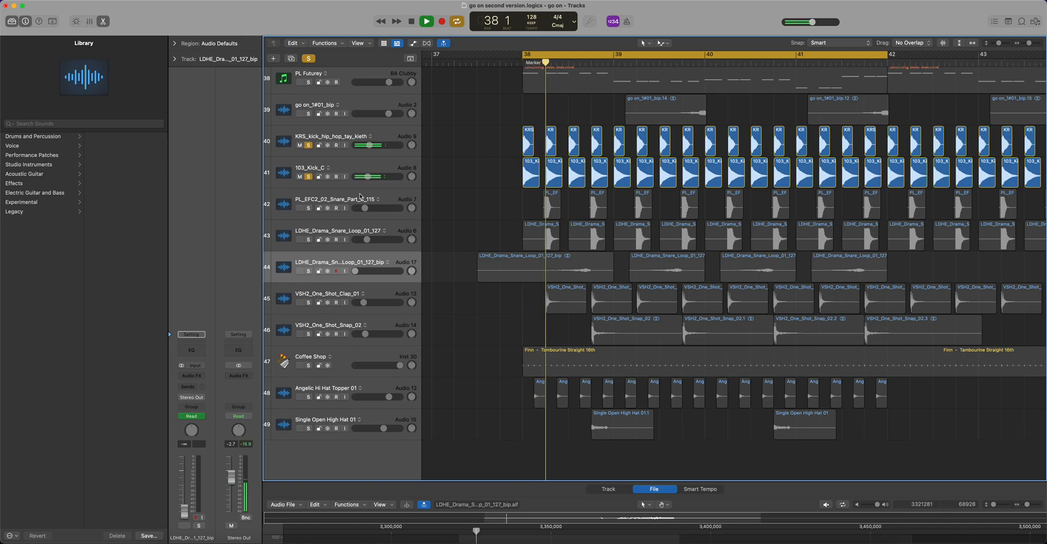
key(space)
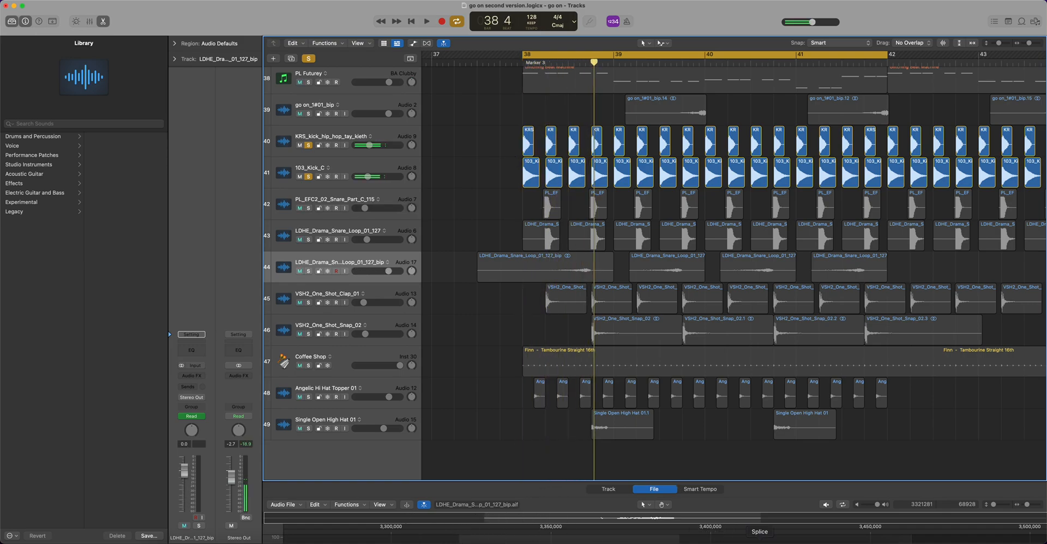
- Switch to Splice, preview VSH2_Loop_Drum_Main_Kick_Snare_01_126.wav in the kick results, and move its window clear of the arrangement
click(759, 543)
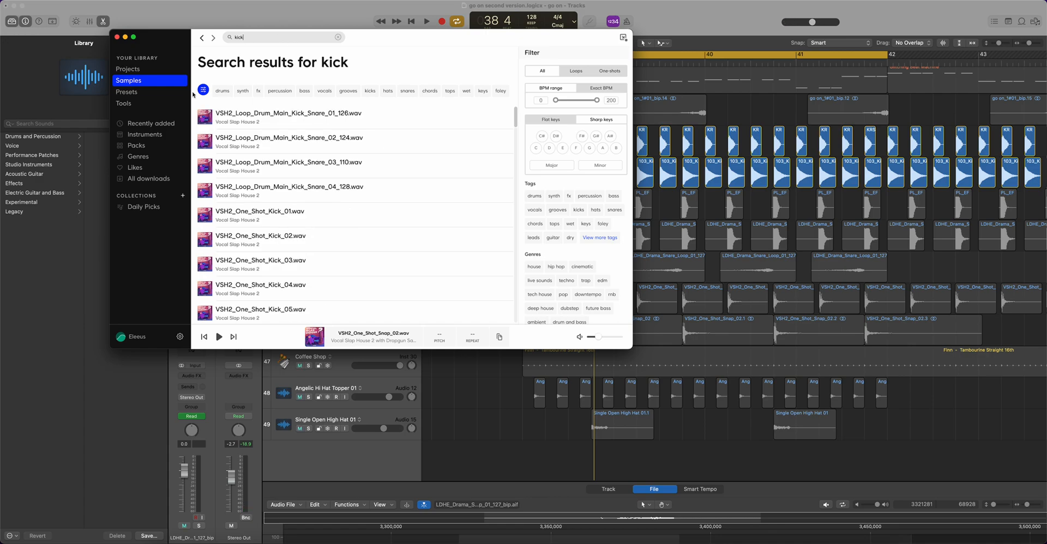
click(207, 121)
click(206, 121)
drag(395, 40, 209, 31)
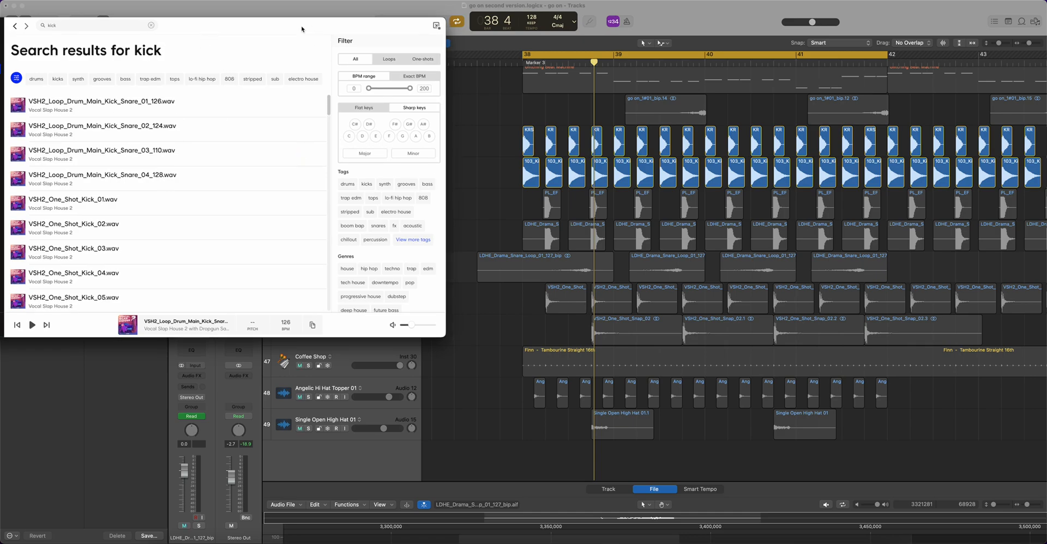
drag(302, 29, 222, 89)
- Add a track with duplicate settings below 103_Kick_C and place VSH2_One_Shot_Kick_01.wav from Splice on it at bar 38
click(403, 168)
key(super+d)
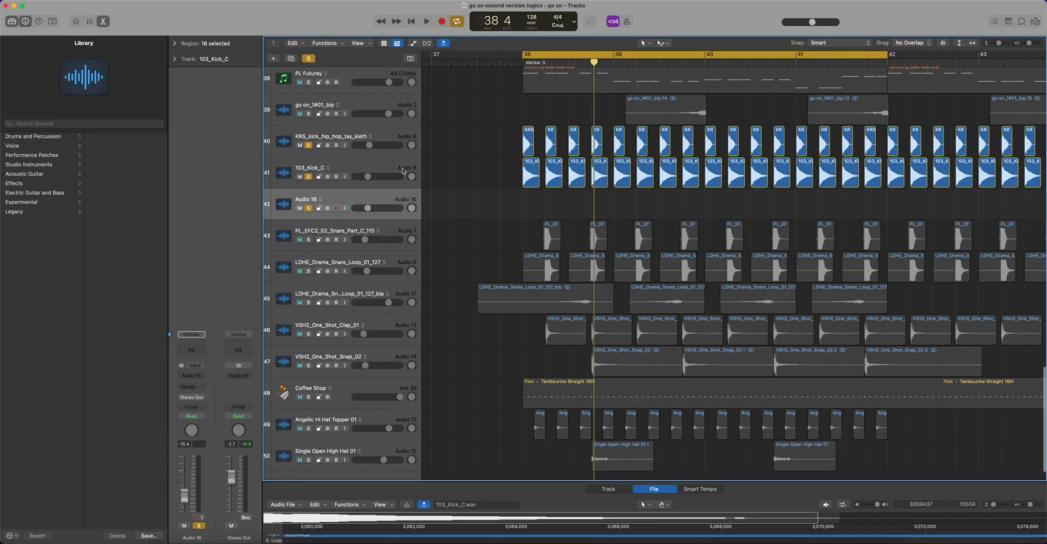
click(760, 543)
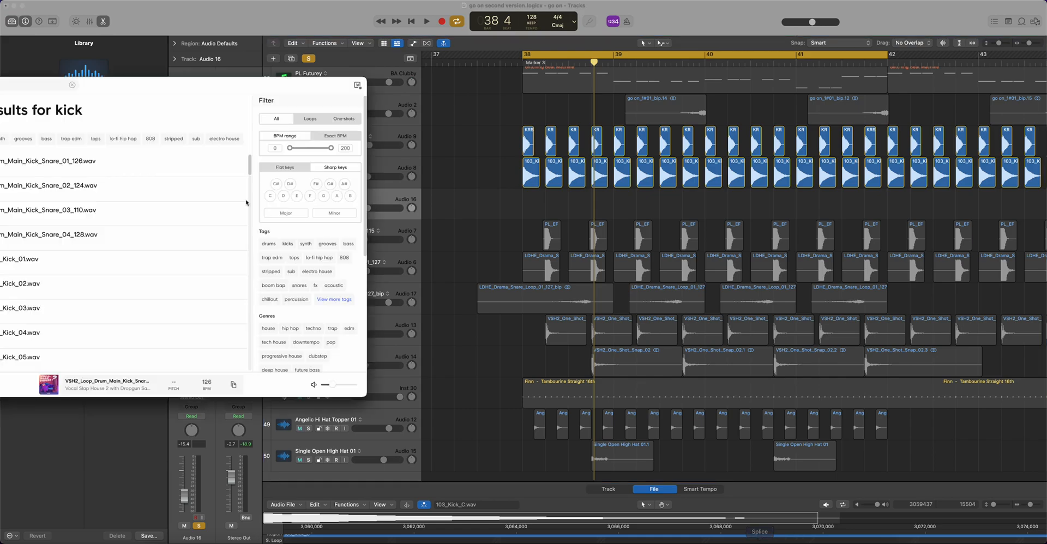
drag(161, 100, 229, 89)
click(54, 232)
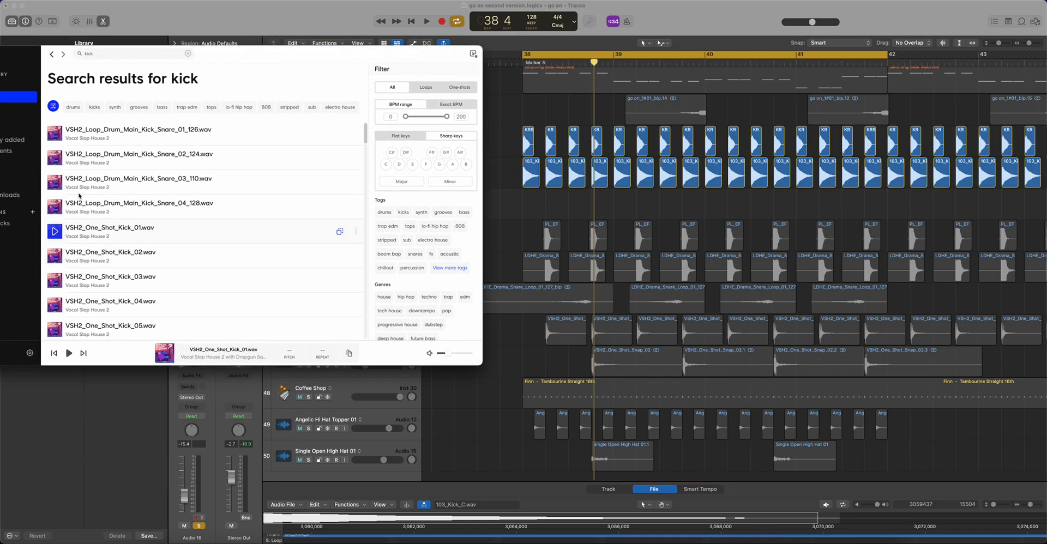
drag(88, 234, 524, 211)
- Play the layered kicks, slightly lower the two existing kick tracks, and set the VSH2_One_Shot_Kick_01 track volume to −4.3 dB
key(space)
key(space)
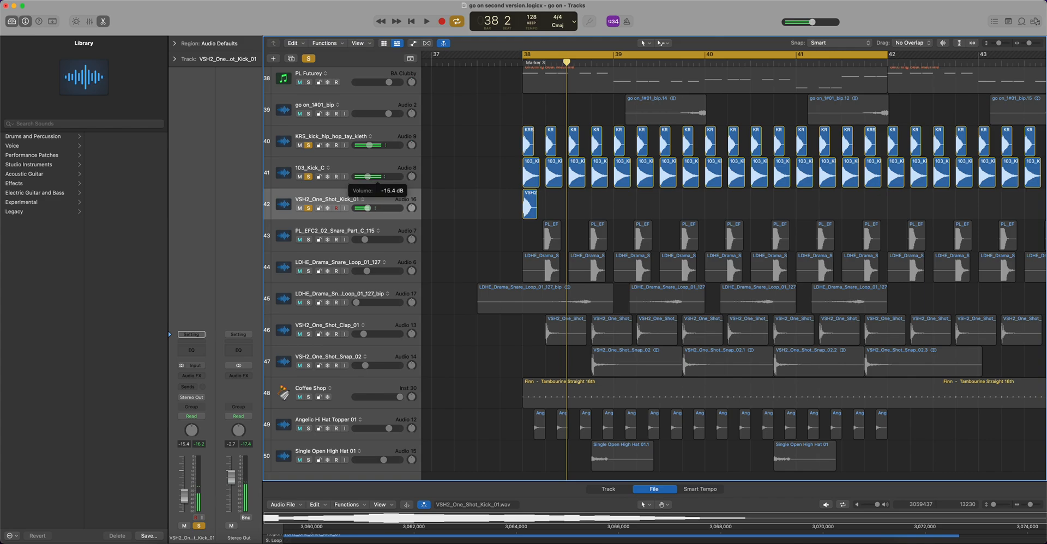
drag(366, 145, 366, 145)
drag(368, 209, 368, 209)
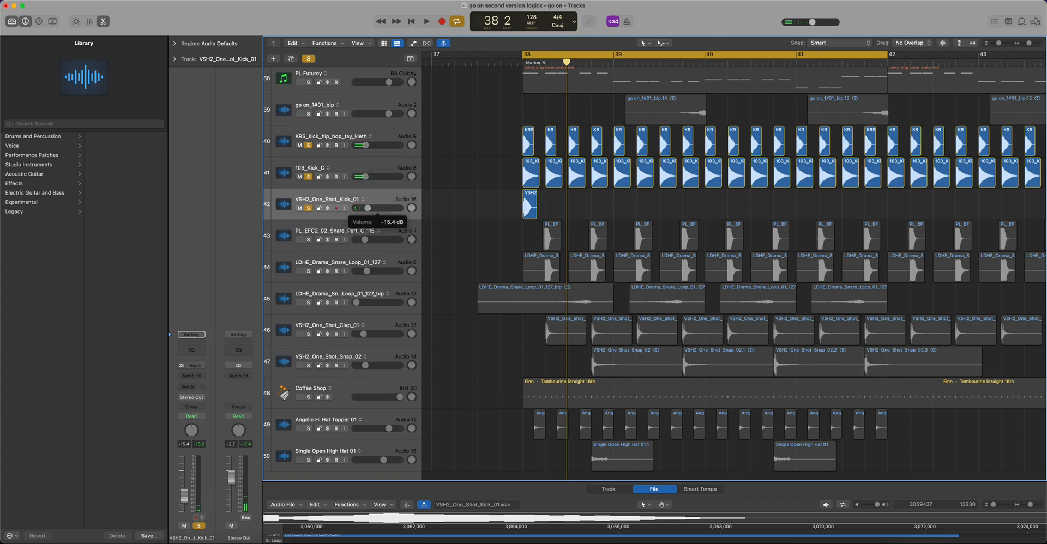
key(space)
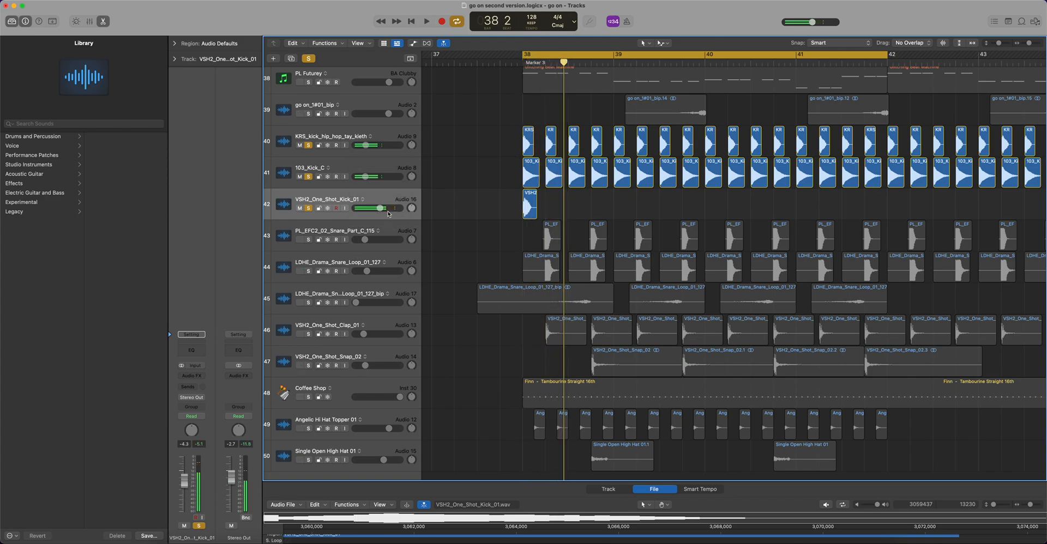
key(space)
- Copy the VSH2_One_Shot_Kick_01 region onto every beat from bar 38 to bar 42 and lower its track volume to −8.0 dB
drag(530, 195, 625, 196)
drag(751, 201, 697, 202)
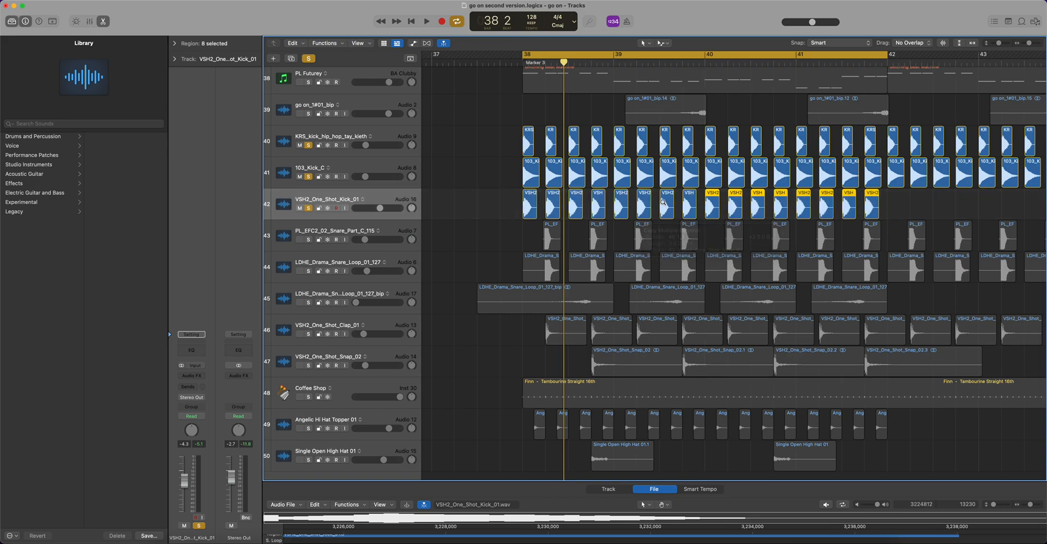
key(space)
drag(379, 209, 374, 208)
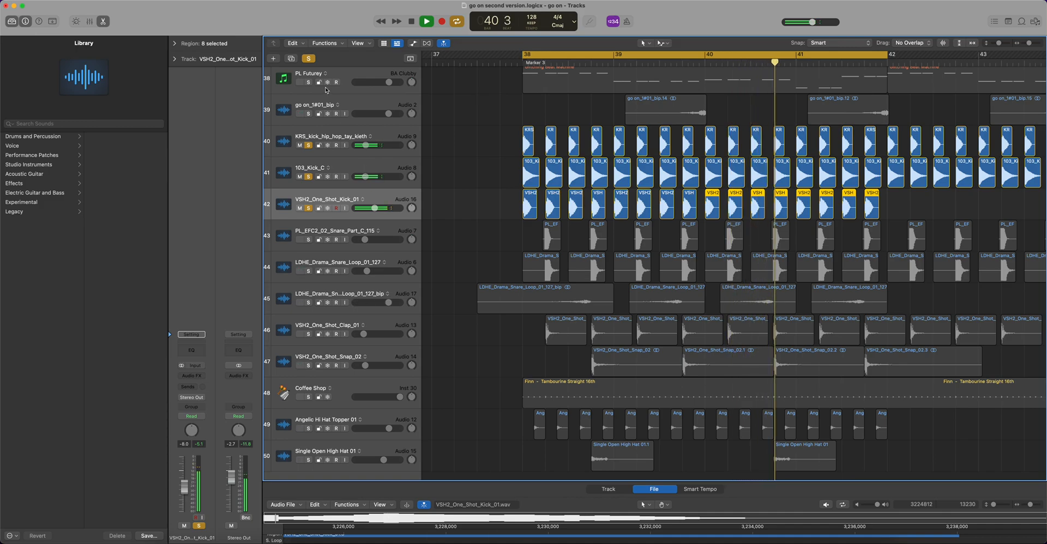
- Solo the snare, clap, snap, tambourine and both hi-hat tracks alongside the three kicks and play the full drum section
drag(309, 240, 326, 428)
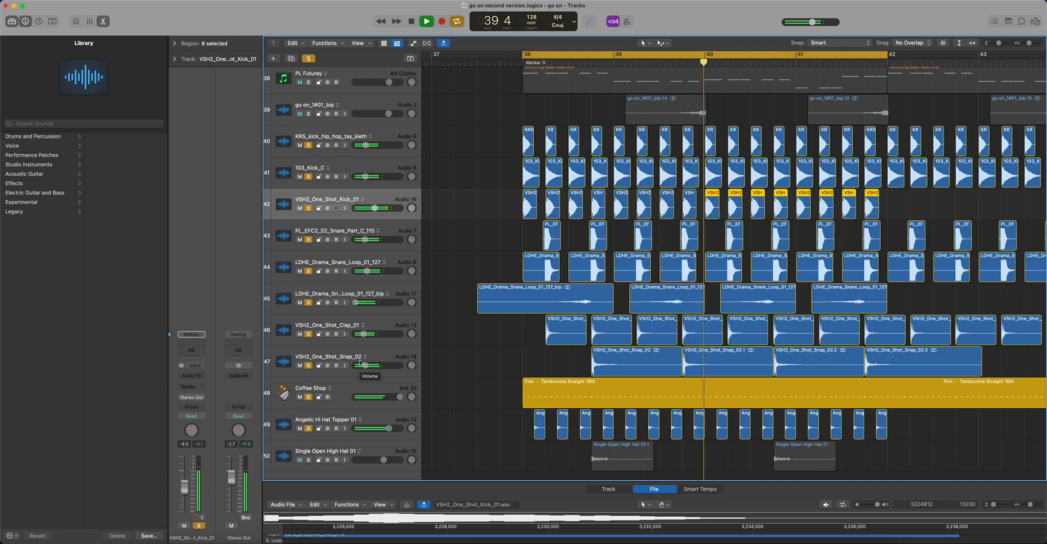
key(space)
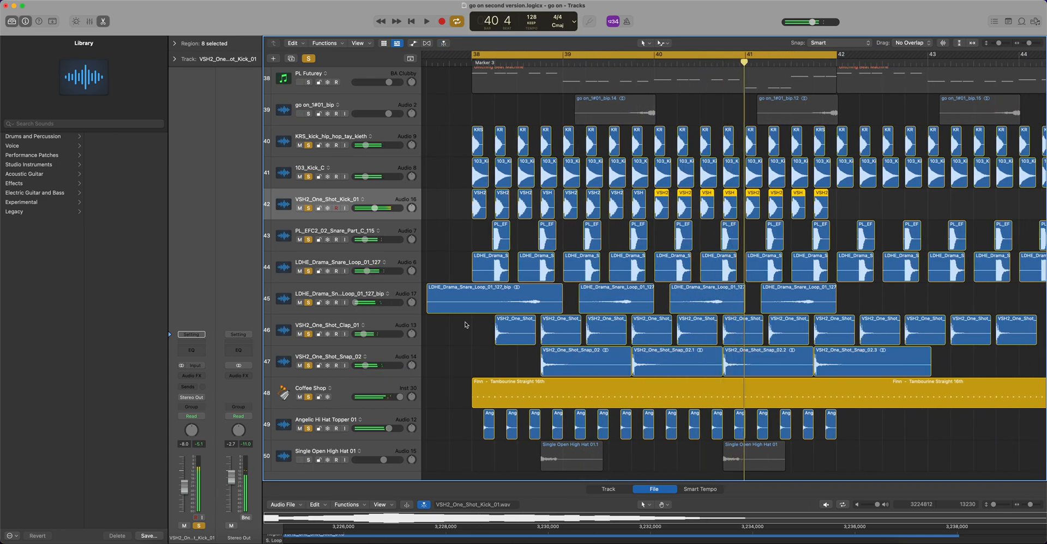
click(309, 461)
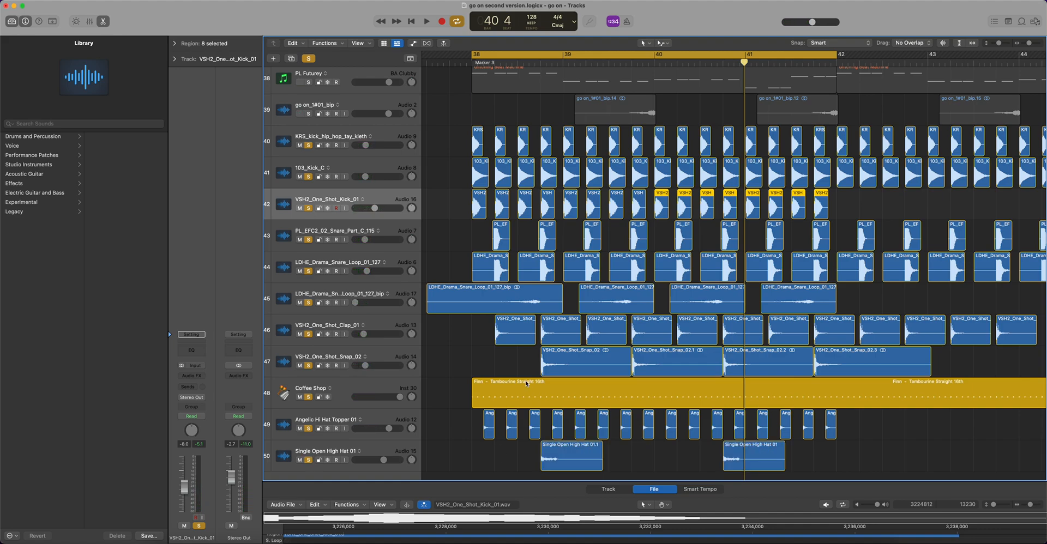
key(space)
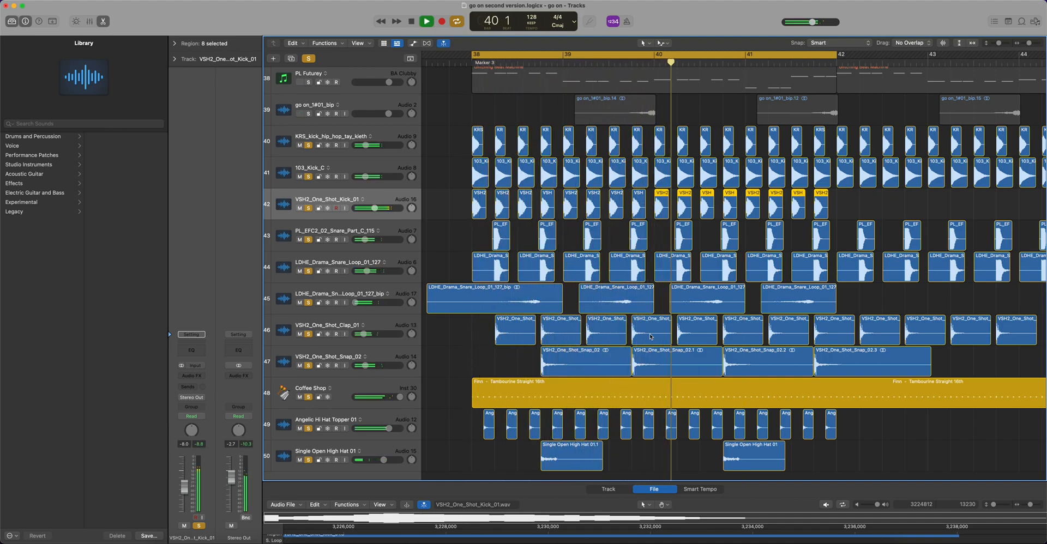
- Clear all solos, play the whole chorus from bar 38, and lower the Stereo Out volume to −10.6 dB
scroll(649, 337, up, 1)
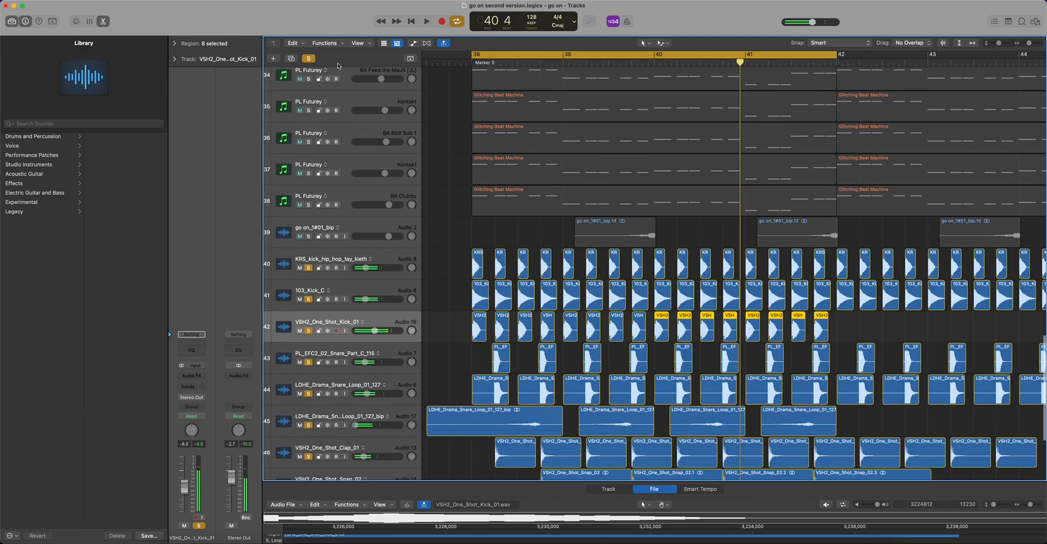
click(308, 59)
scroll(511, 155, up, 10)
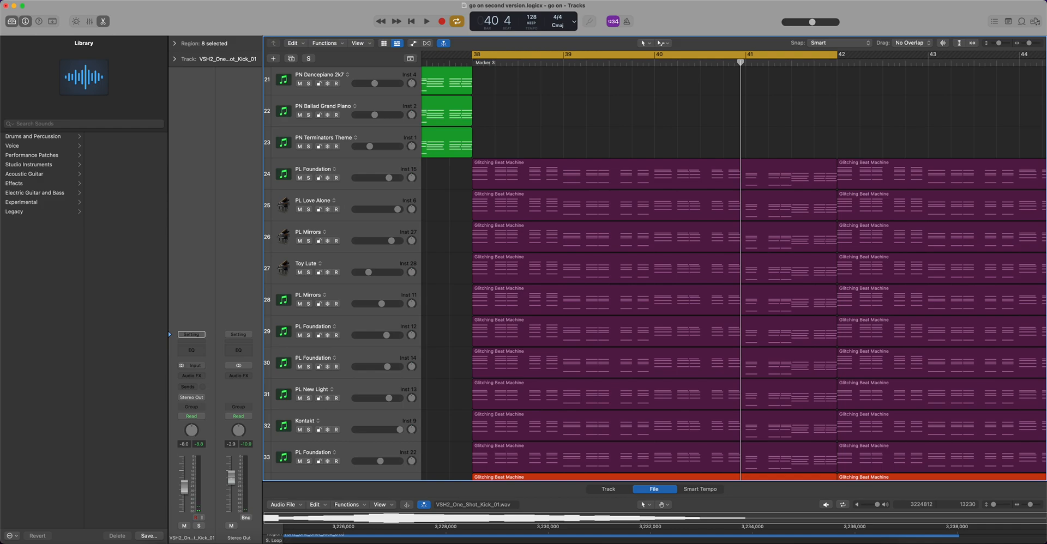
key(shift+space)
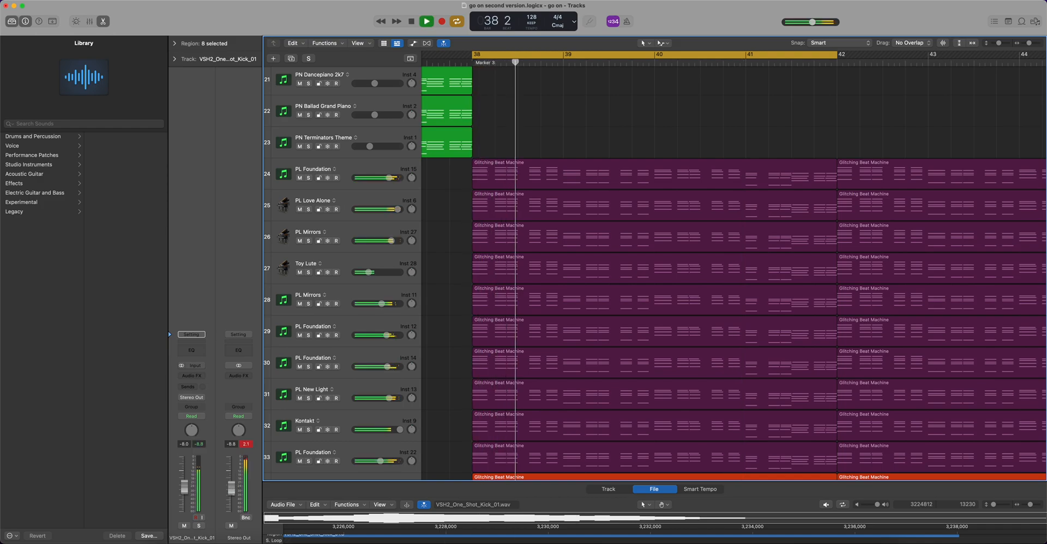
key(space)
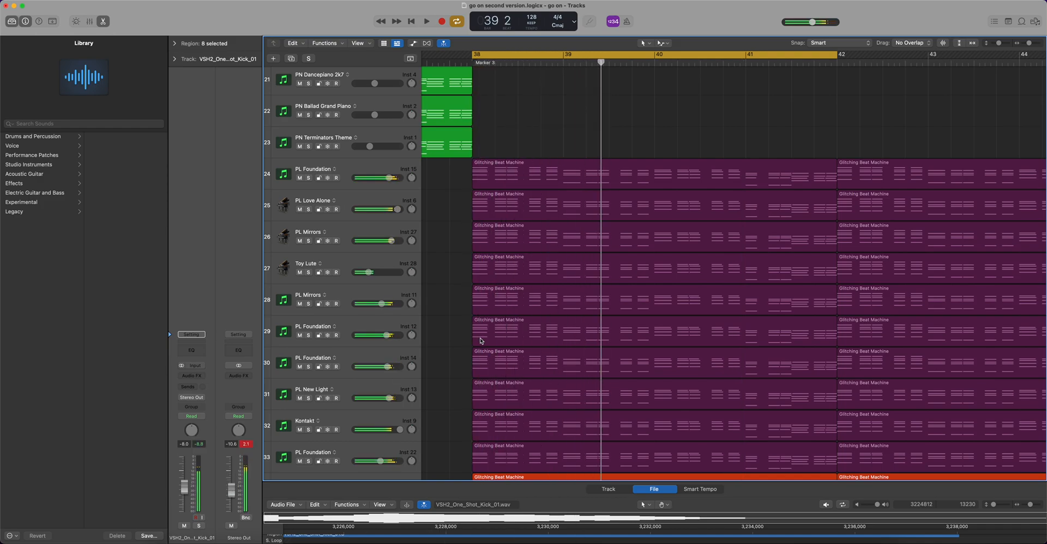
- Play the full chorus loop again from bar 38 while reviewing the drum and PL Futurey tracks
scroll(480, 338, down, 12)
scroll(480, 338, down, 2)
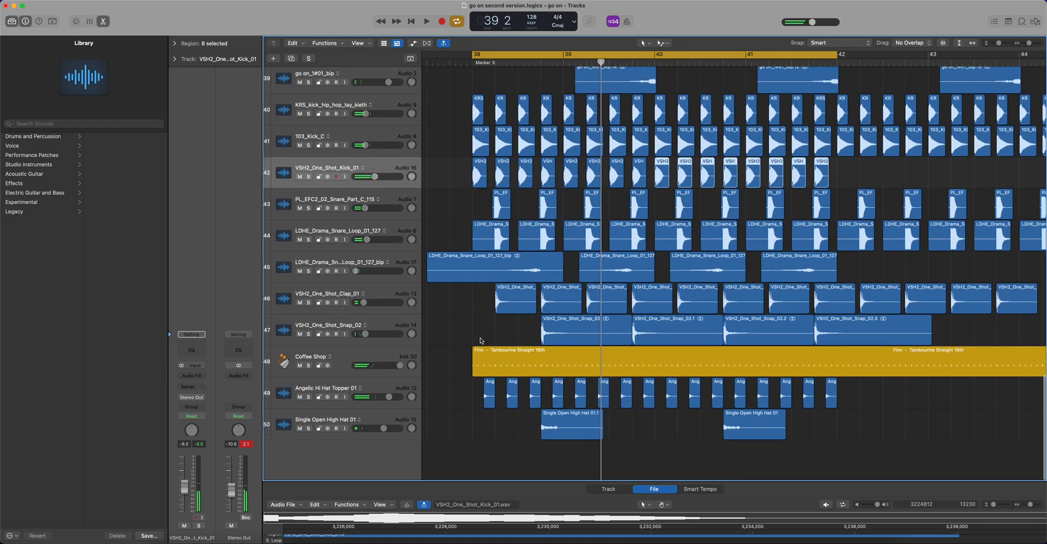
key(shift+space)
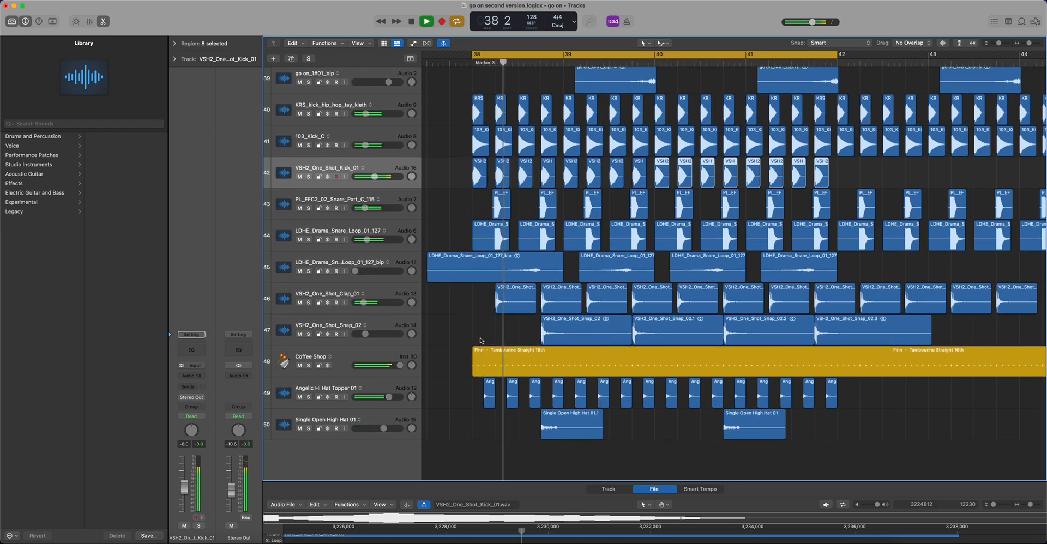
scroll(480, 341, up, 4)
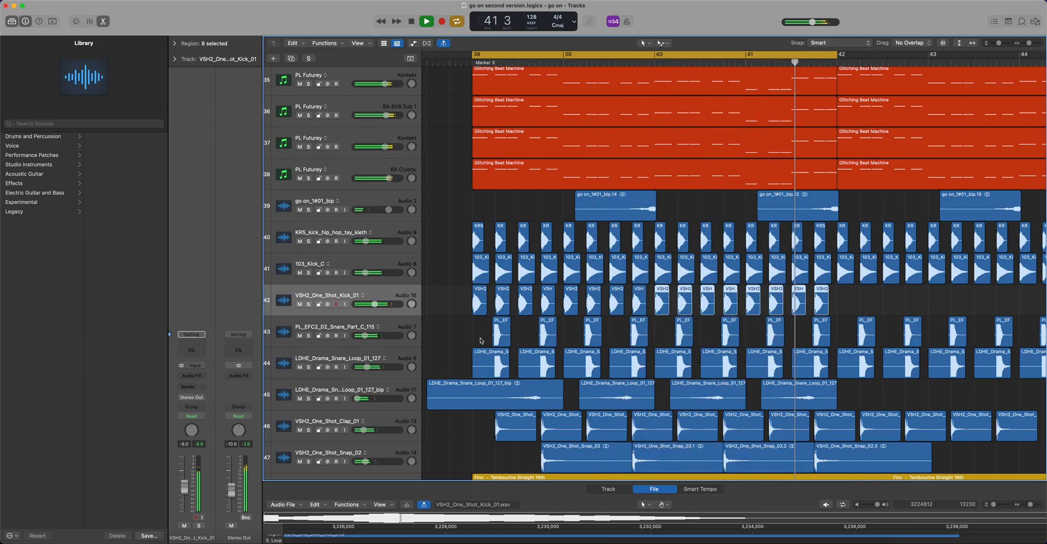
key(space)
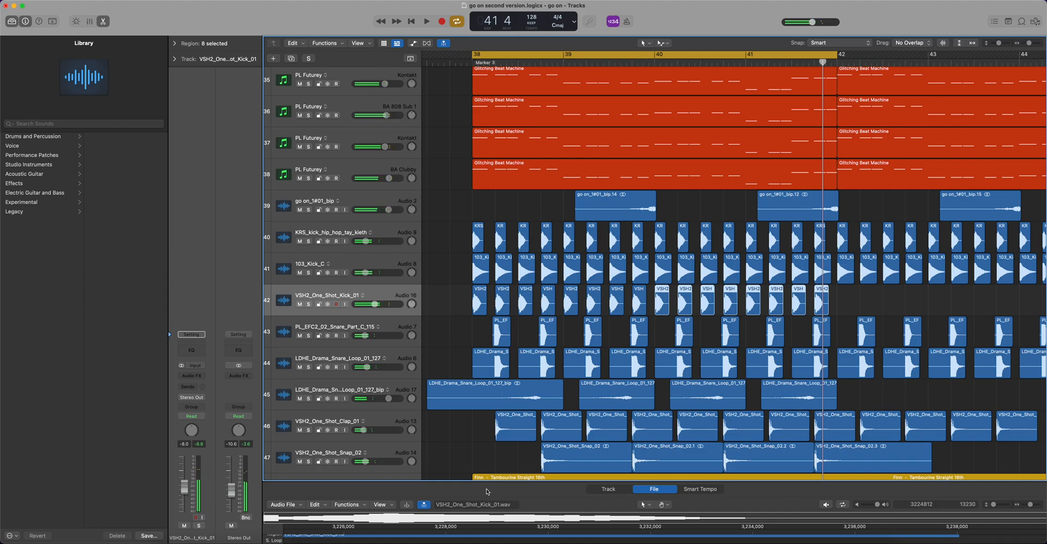
- Hide the audio file editor, then solo and play the drum tracks from KRS_kick_hip_hop_tay_kieth through Angelic Hi Hat Topper 01
key(e)
drag(308, 242, 306, 522)
key(space)
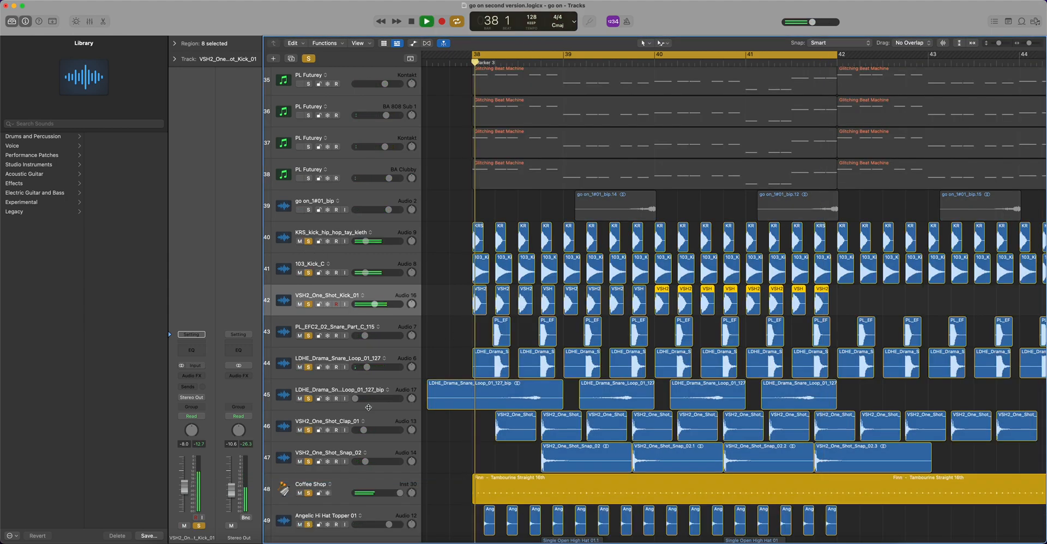
scroll(402, 374, up, 2)
key(space)
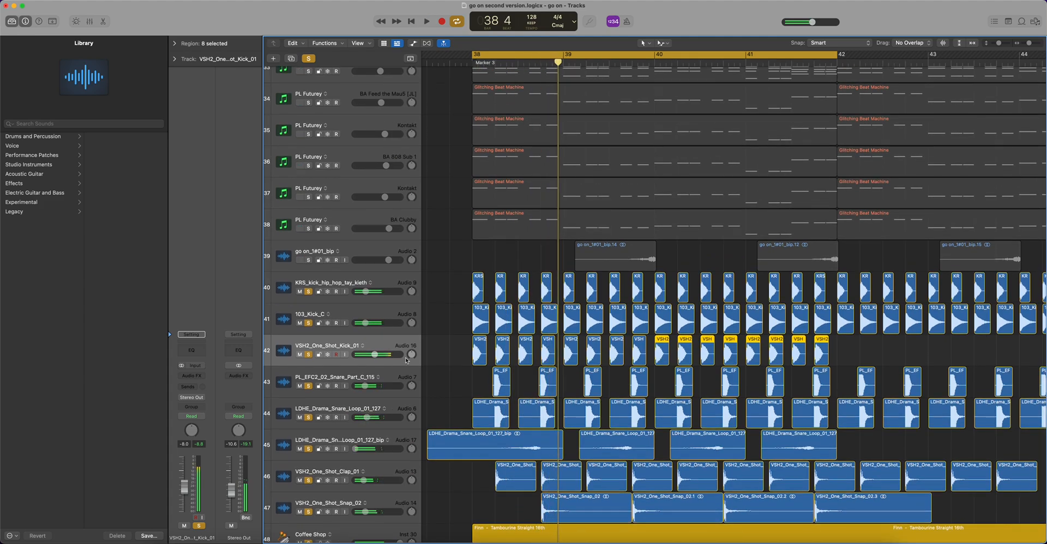
- Examine the sidechain settings of the Supercharger compressor on the first PL Foundation track and close the plug-in
scroll(400, 345, up, 6)
scroll(397, 322, up, 3)
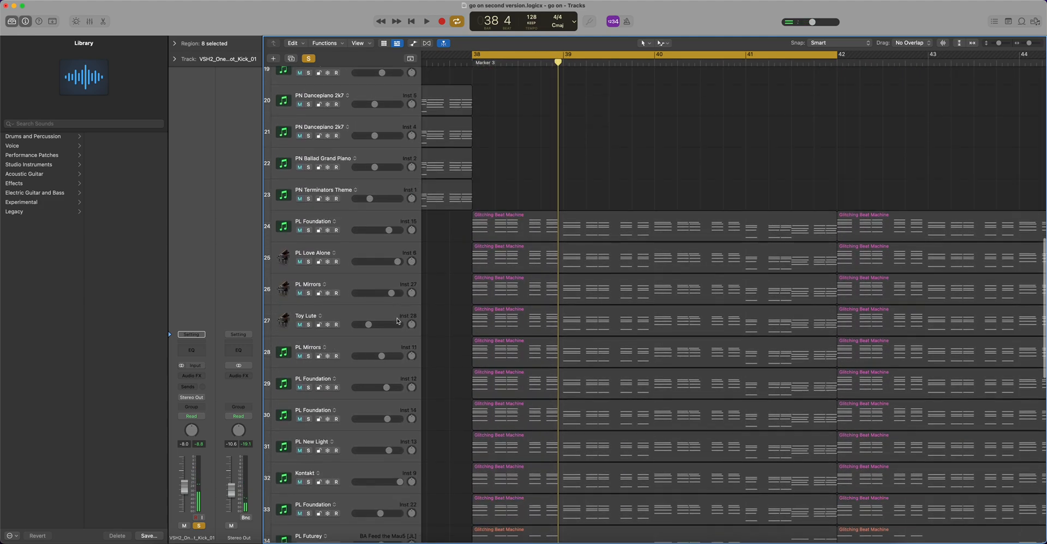
click(315, 222)
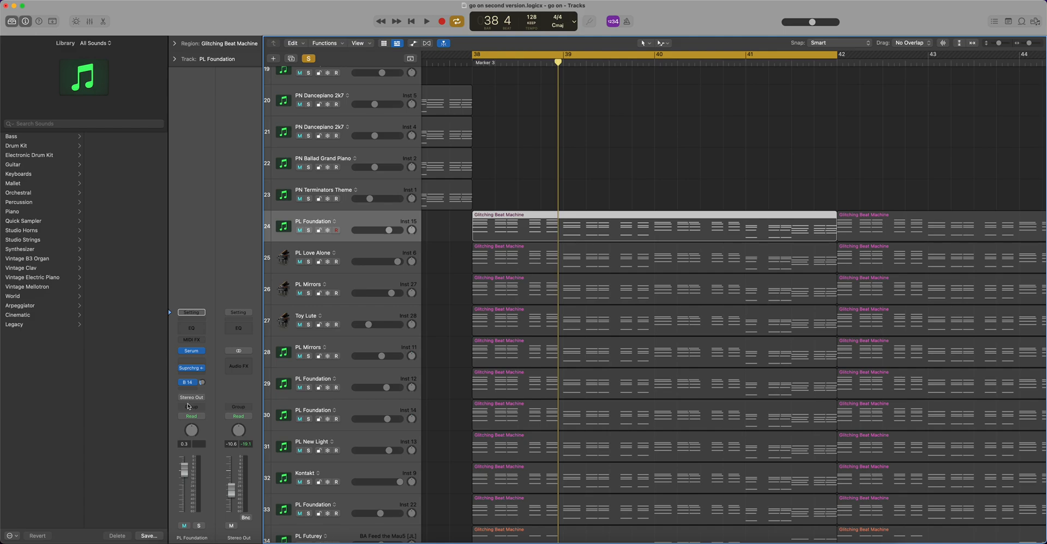
click(192, 369)
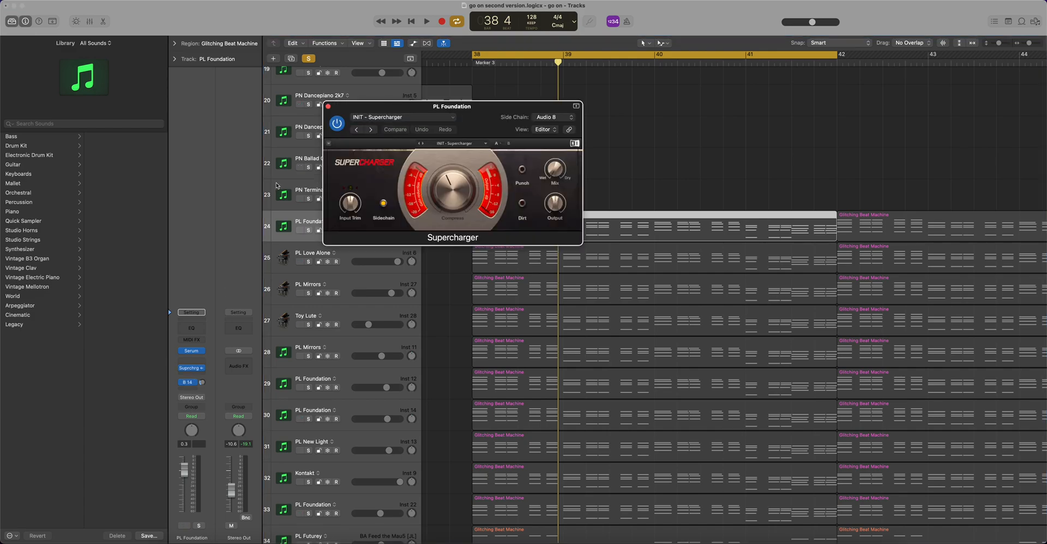
click(327, 106)
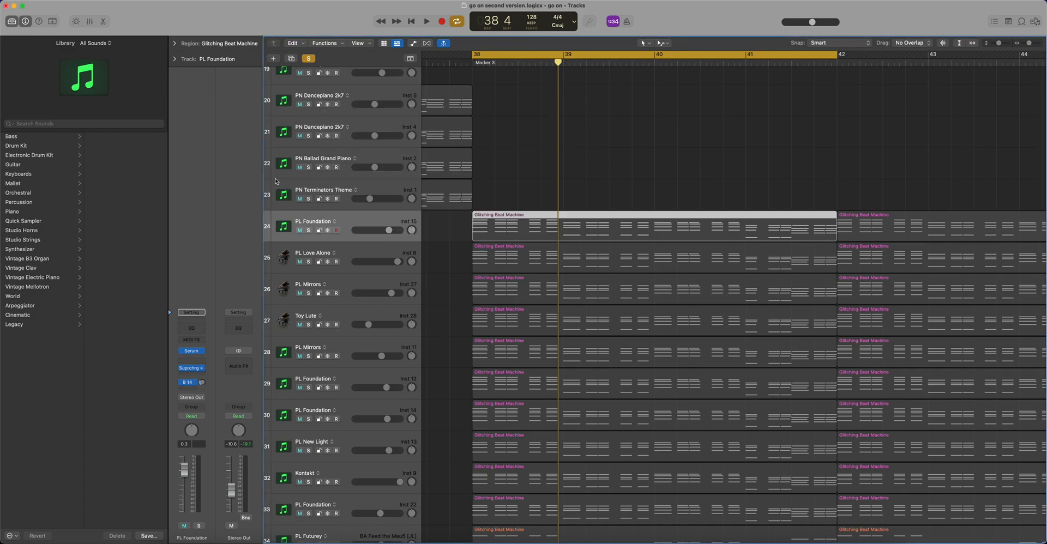
- Clear the drum solos and solo the ten purple chord tracks from the first PL Foundation through the last PL Foundation
click(312, 59)
scroll(447, 297, down, 5)
scroll(447, 297, up, 1)
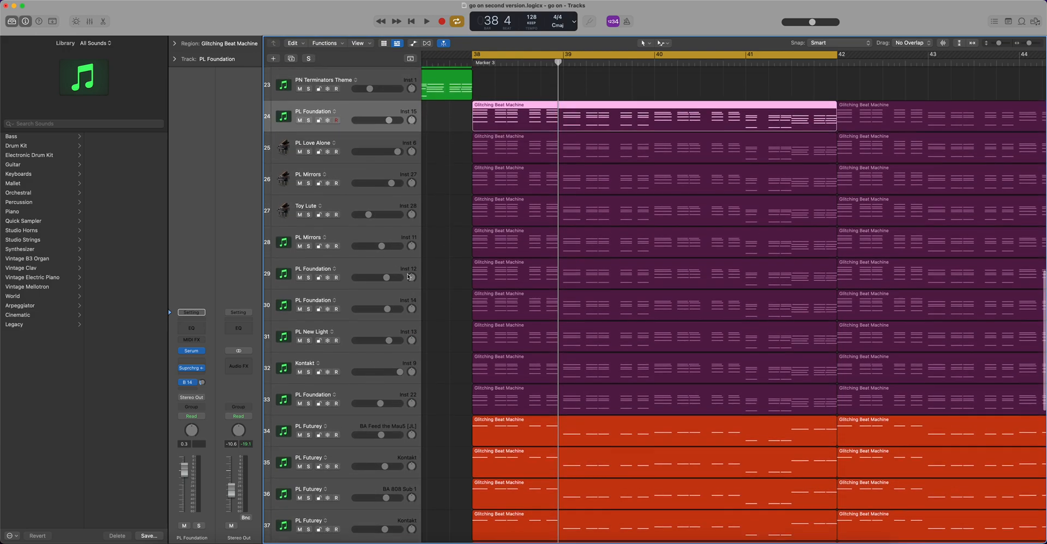
click(309, 133)
drag(309, 195, 308, 415)
scroll(407, 132, down, 1)
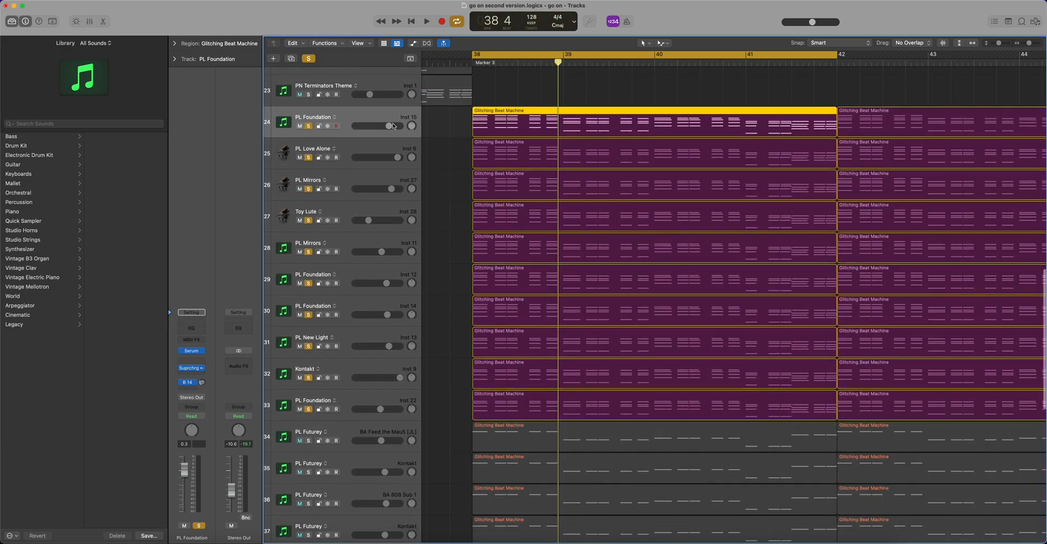
- Select the ten soloed chord tracks and group them into a summing track stack
shift+click(351, 401)
right_click(352, 402)
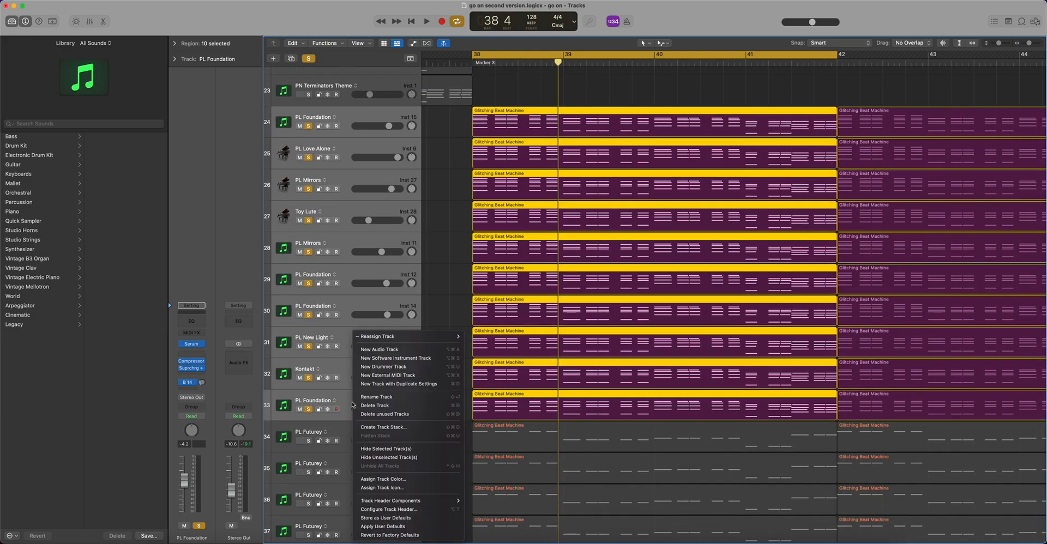
click(375, 430)
click(589, 309)
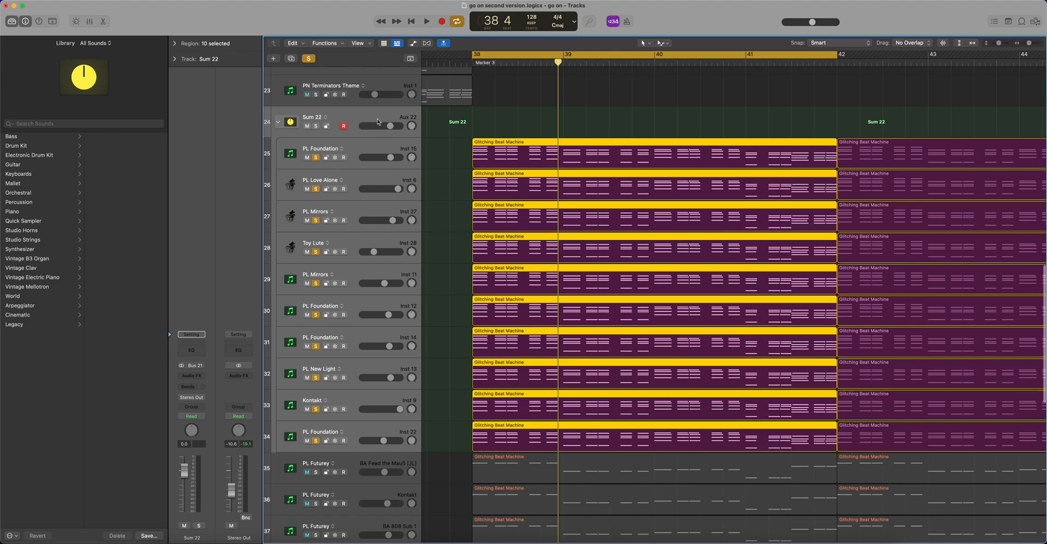
- Clear the solos on the ten grouped tracks, solo the new summing stack, and lower its volume to −6.6 dB
click(368, 113)
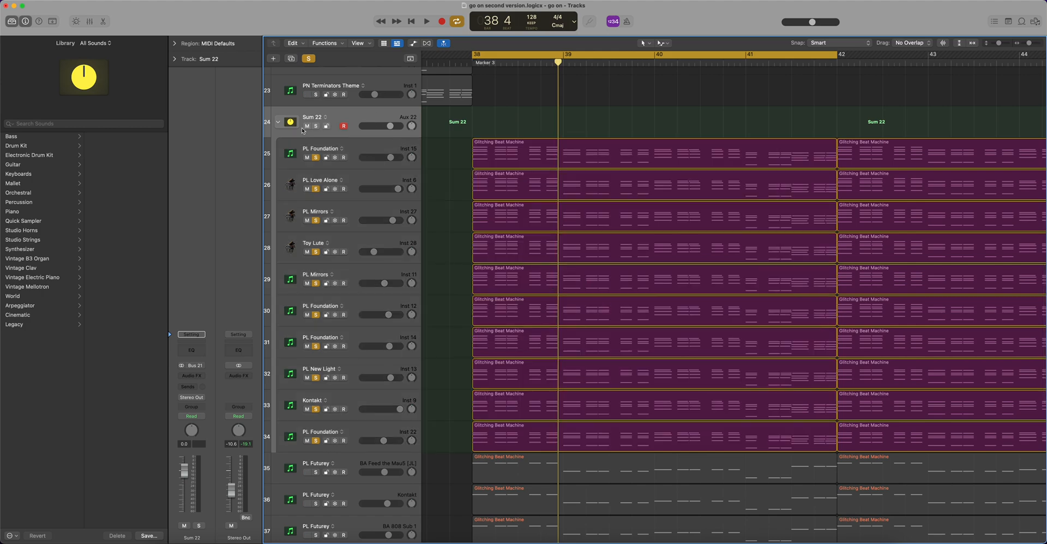
click(316, 157)
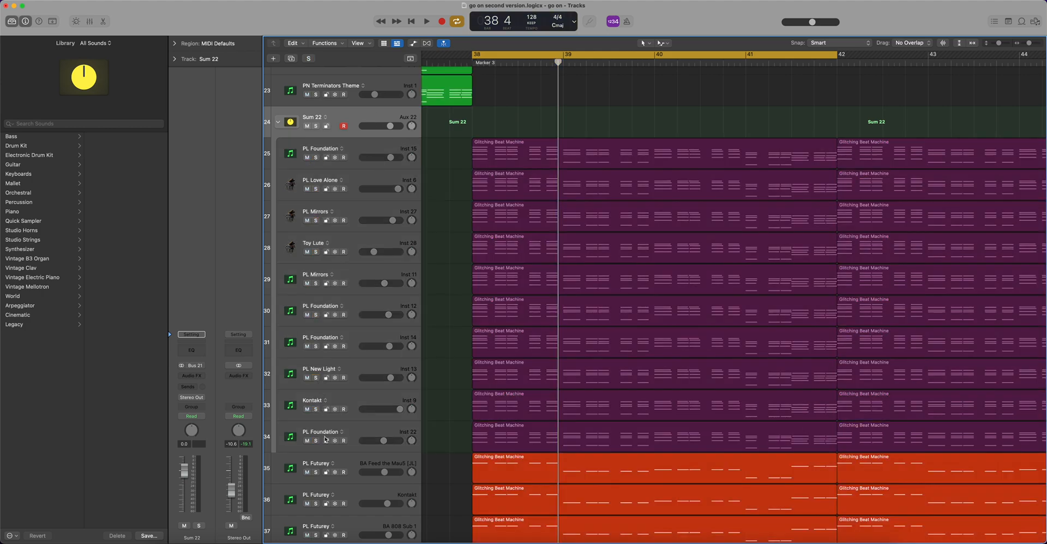
click(316, 126)
drag(391, 126, 388, 126)
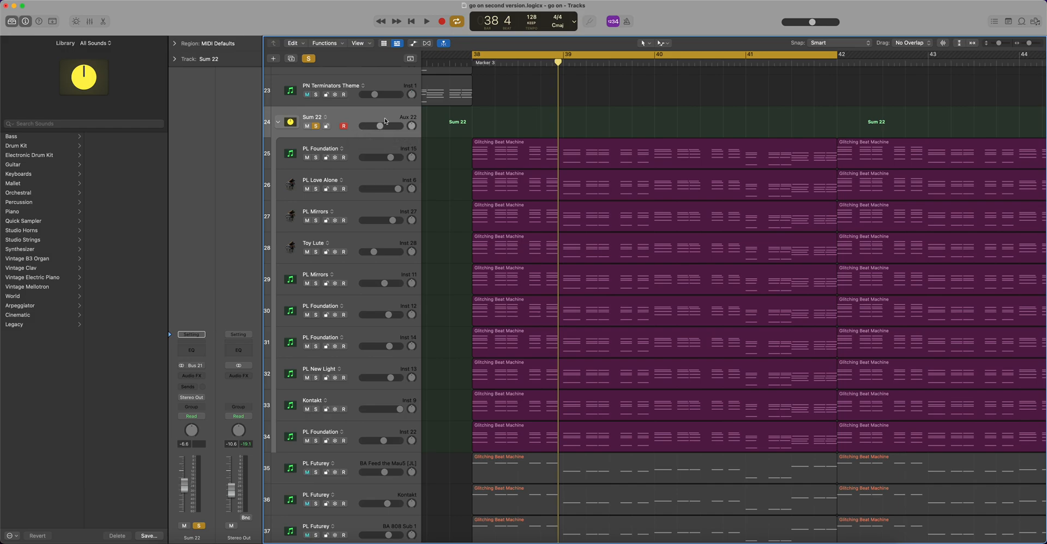
- Audition the soloed Sum 22 chord stack on its own at its current level
right_click(351, 118)
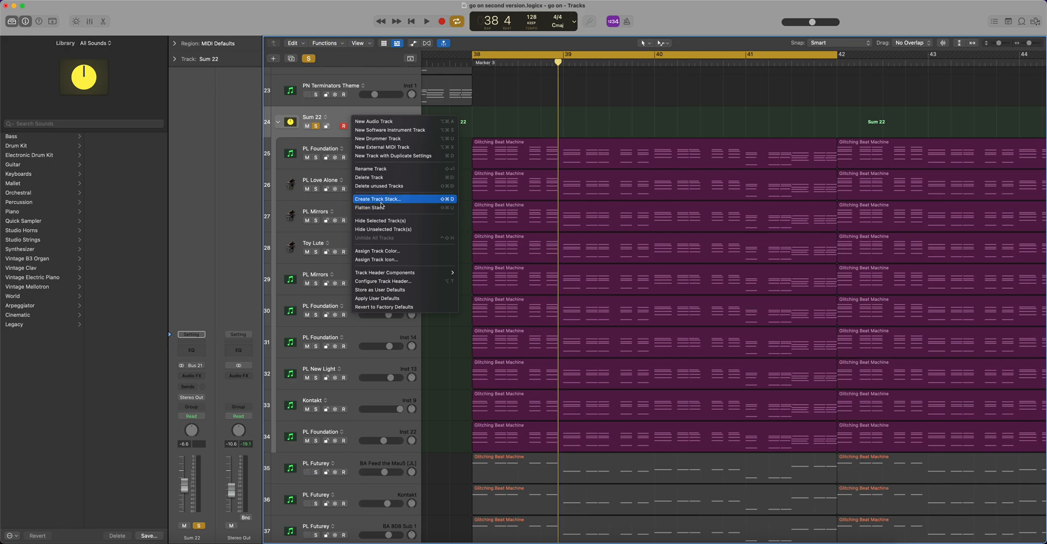
click(385, 112)
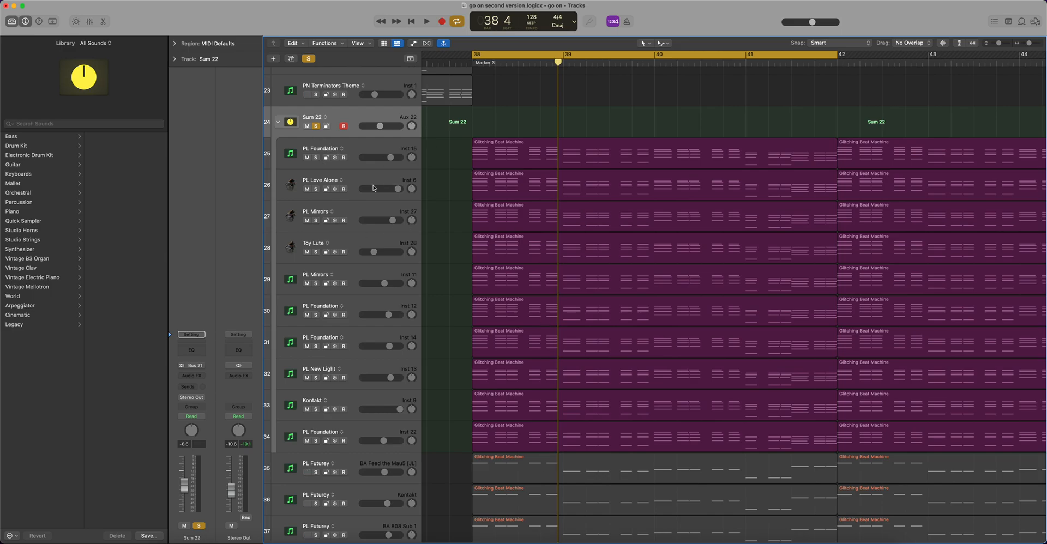
scroll(450, 307, down, 5)
scroll(450, 306, up, 7)
key(space)
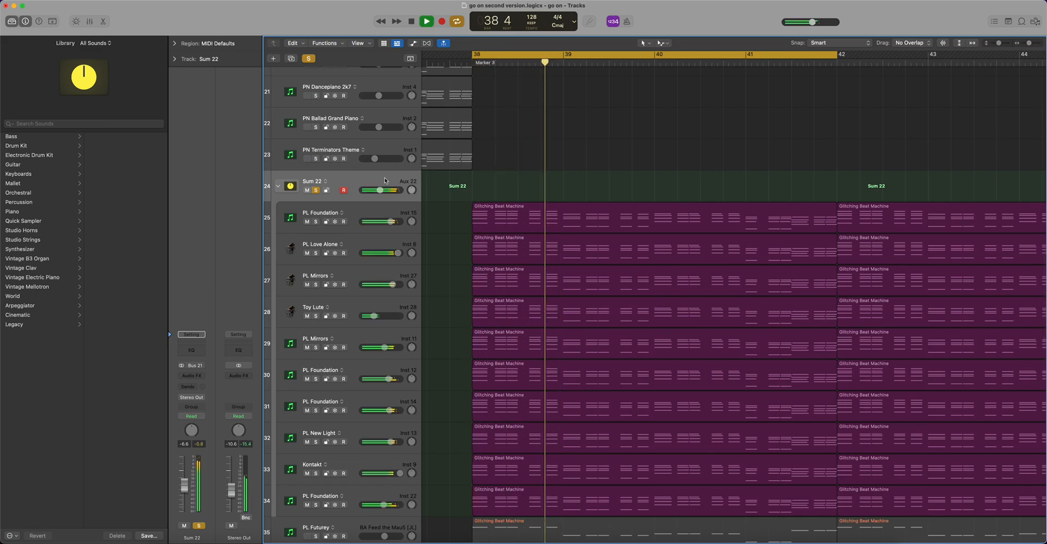
- Solo the three kick tracks and the PL_EFC2_02 snare track, and audition them together with the chord stack
scroll(332, 187, down, 15)
key(space)
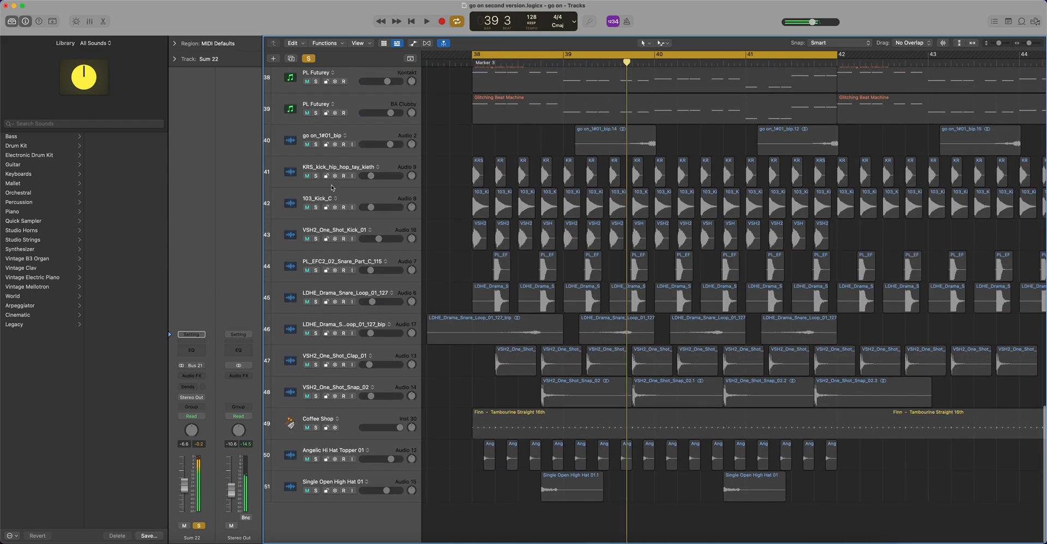
drag(312, 177, 315, 271)
key(space)
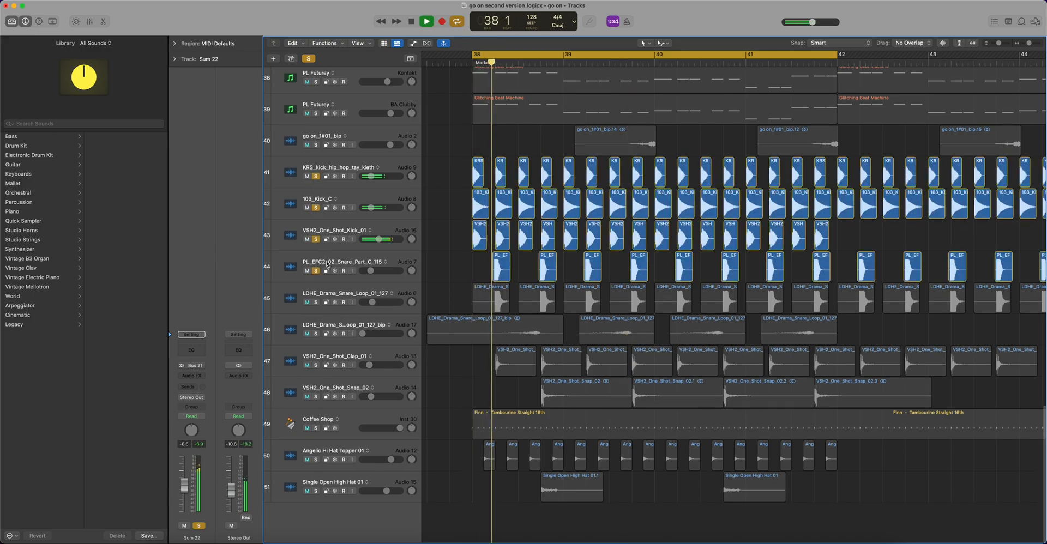
scroll(387, 235, up, 10)
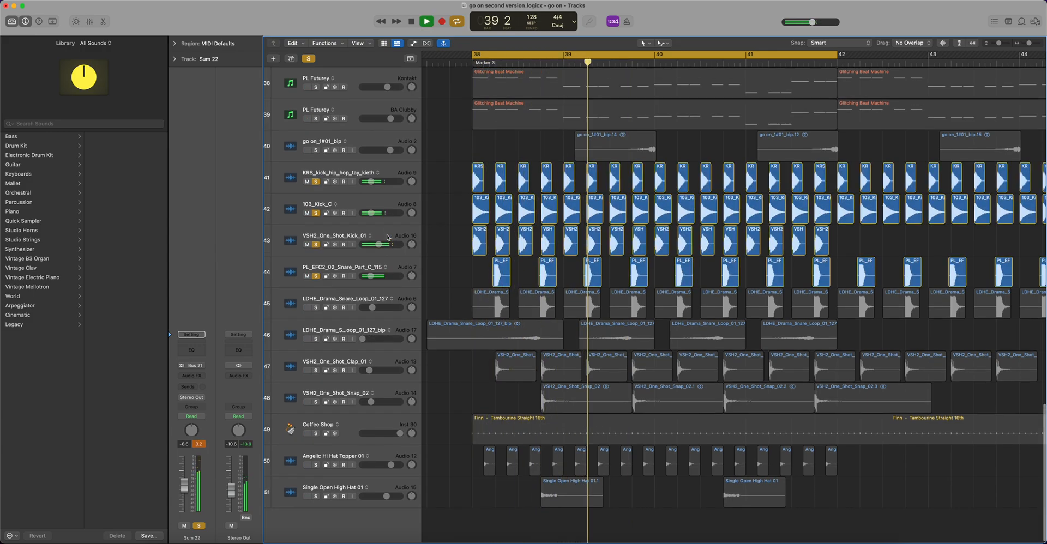
key(space)
- Replay the soloed chords and drums, and lower the Sum 22 stack's volume to −17.6 dB
scroll(386, 235, up, 5)
scroll(387, 235, down, 10)
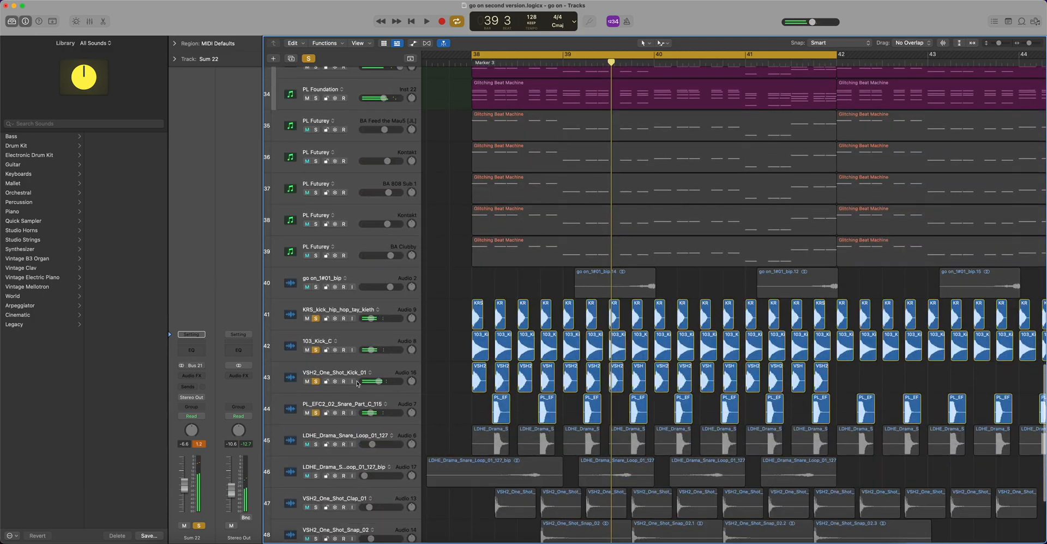
scroll(363, 316, up, 20)
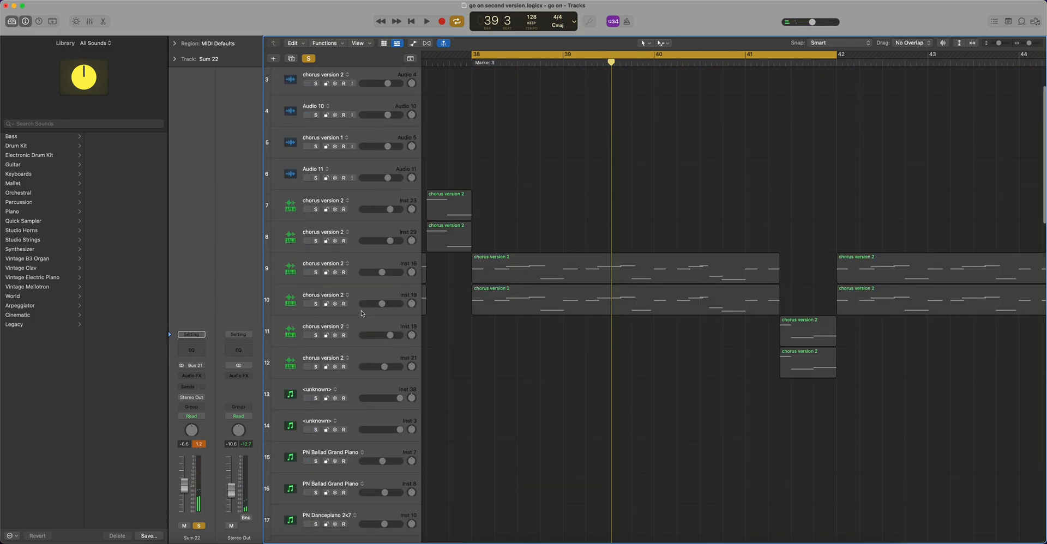
scroll(361, 327, down, 13)
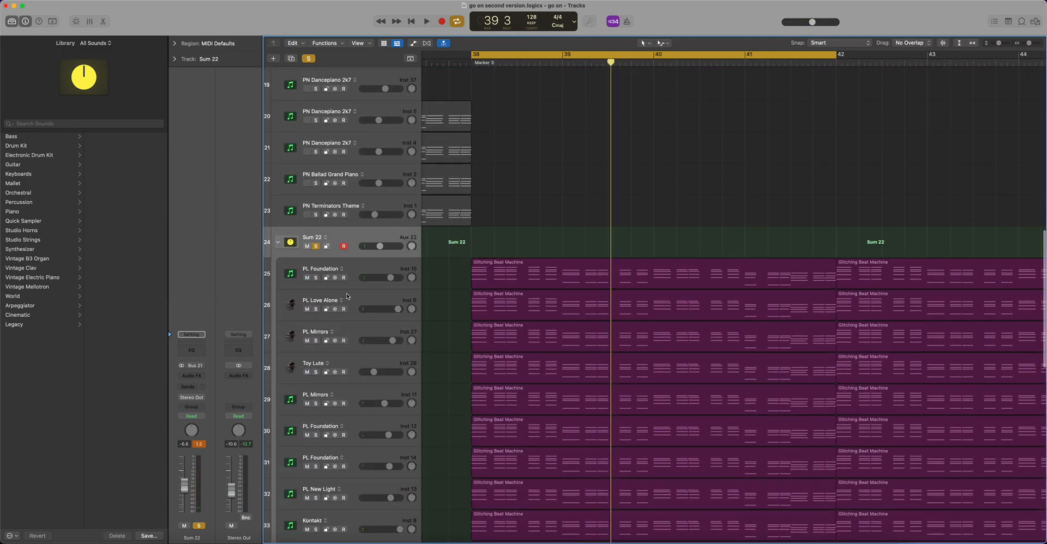
key(space)
key(space)
key(space)
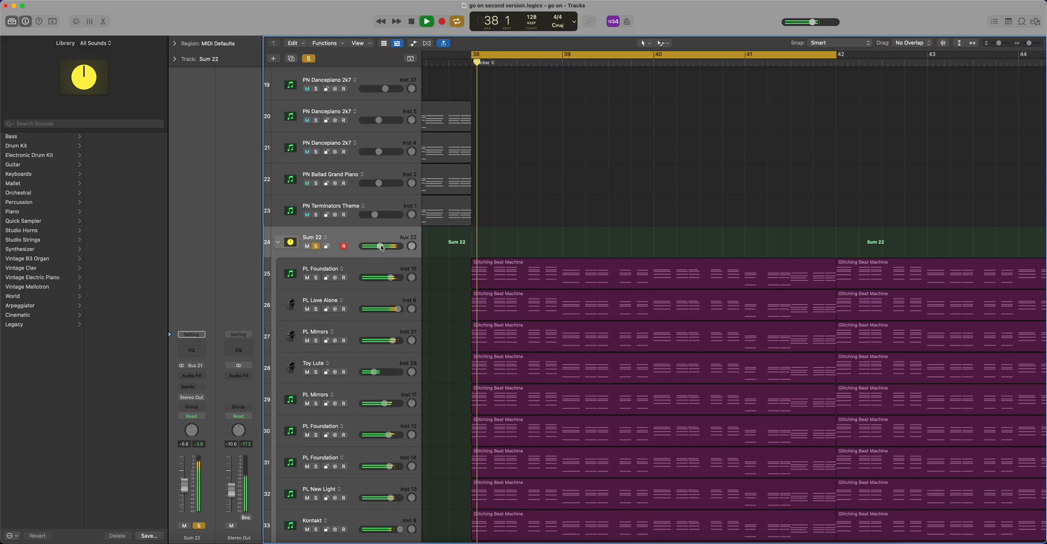
key(space)
drag(382, 247, 380, 246)
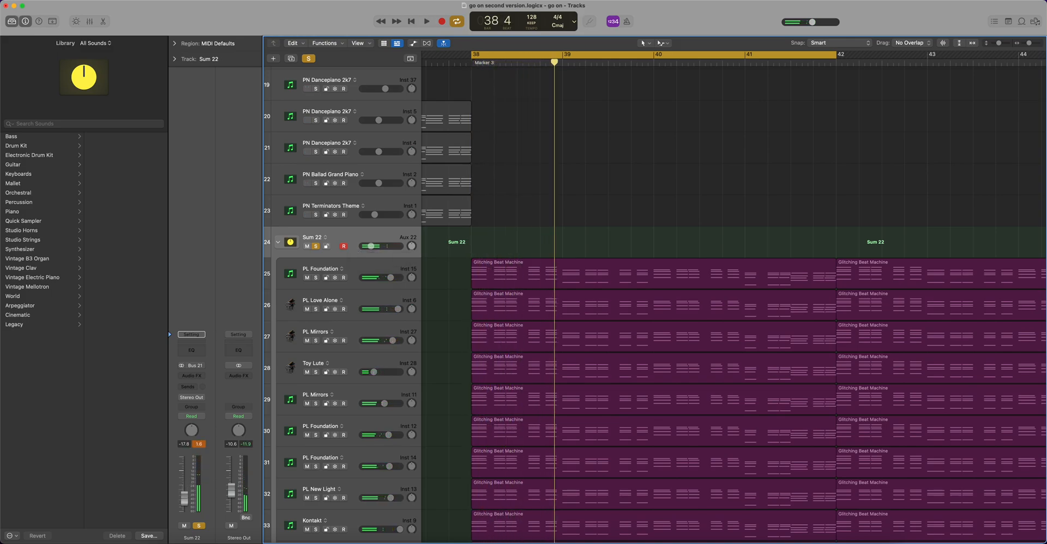
- Play back the soloed Sum 22 stack within the cycle from bar 38 and review its layered tracks
key(space)
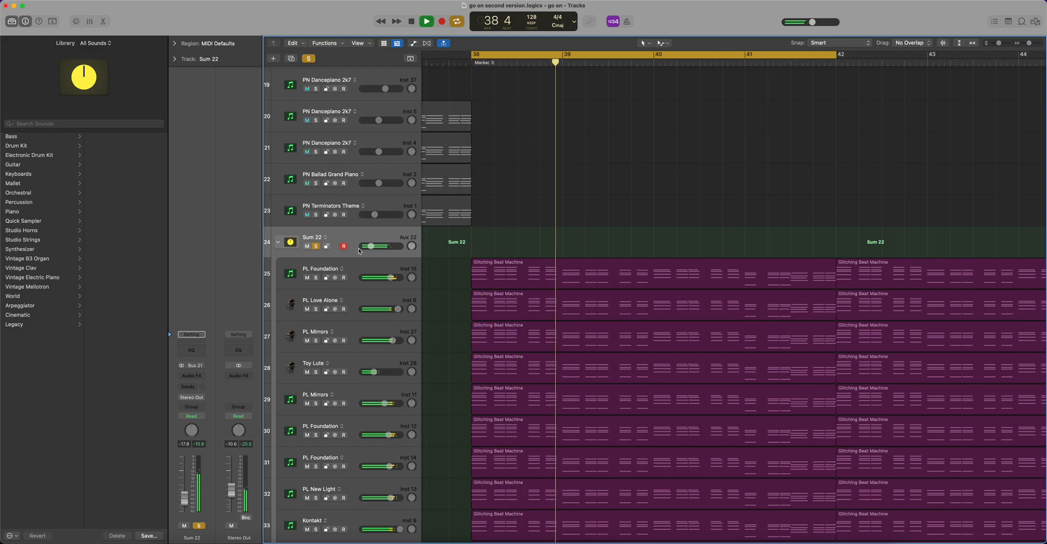
scroll(362, 251, down, 5)
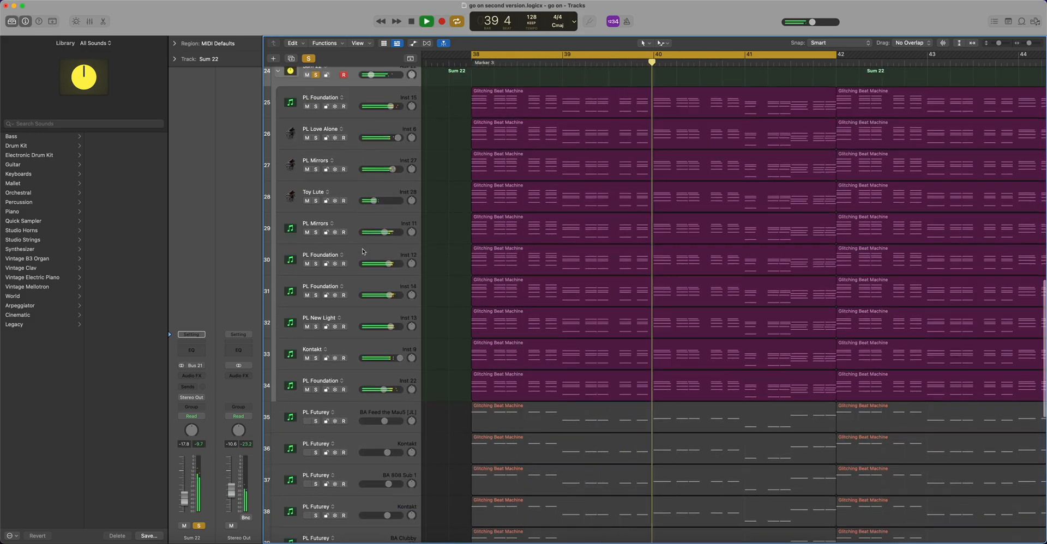
scroll(362, 252, up, 1)
scroll(362, 251, up, 1)
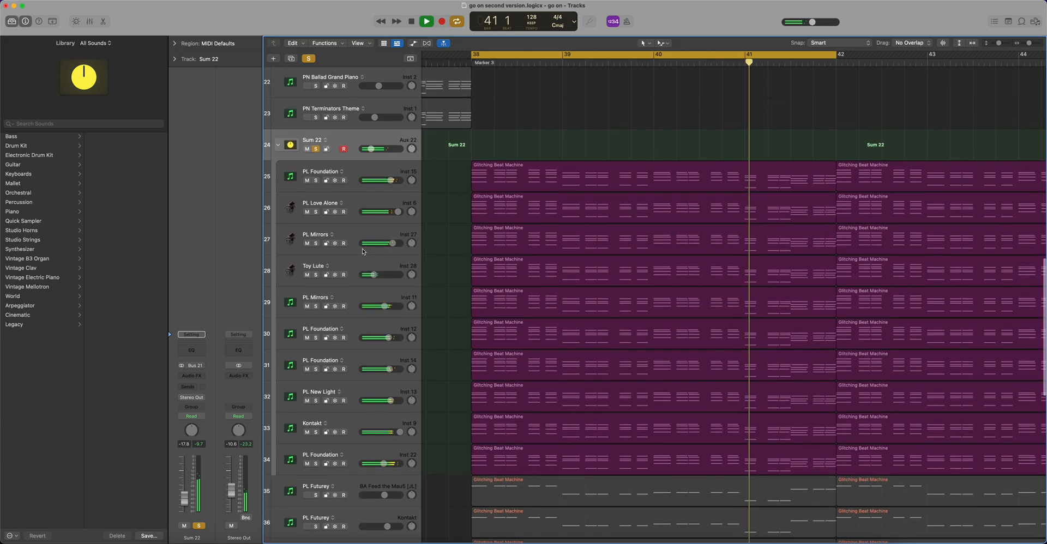
key(space)
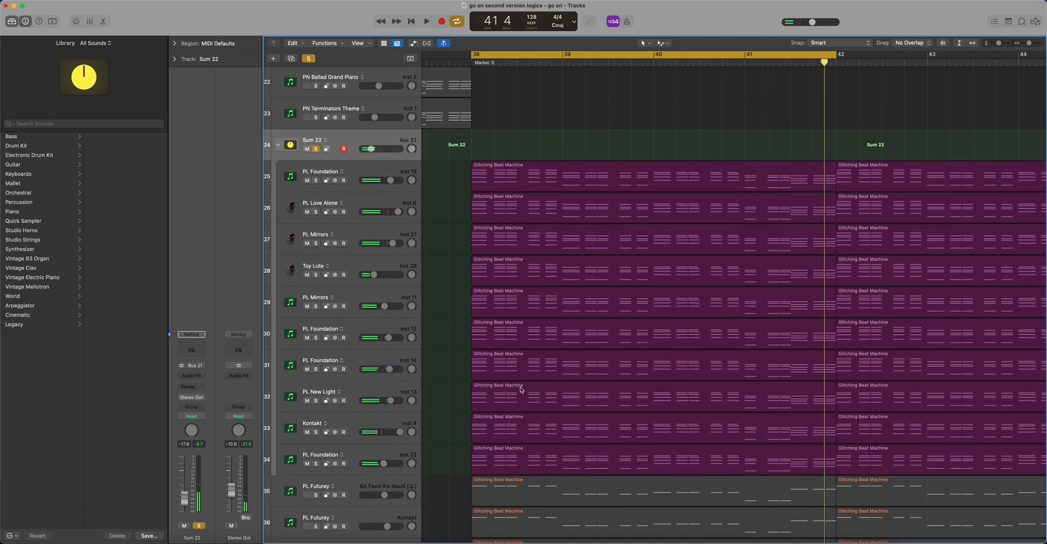
scroll(521, 390, right, 1)
key(space)
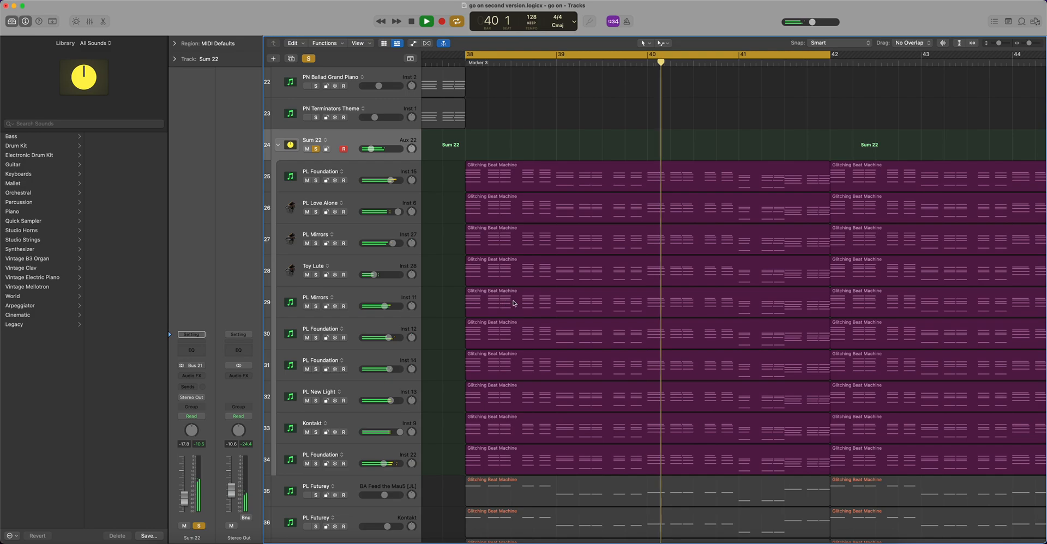
key(space)
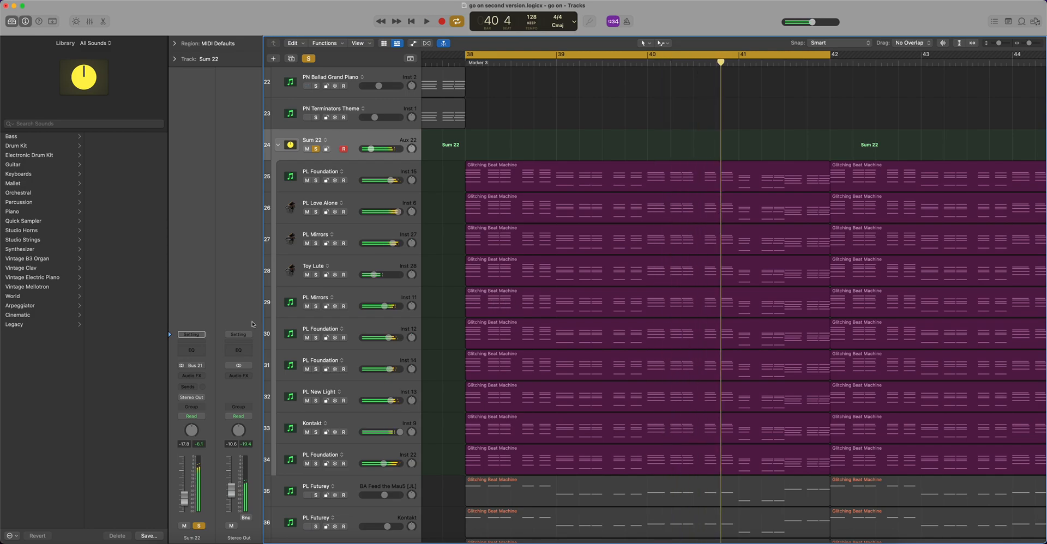
- Show the mixer below the arrangement and enlarge it until the stack's plug-in slots and faders are accessible
click(91, 22)
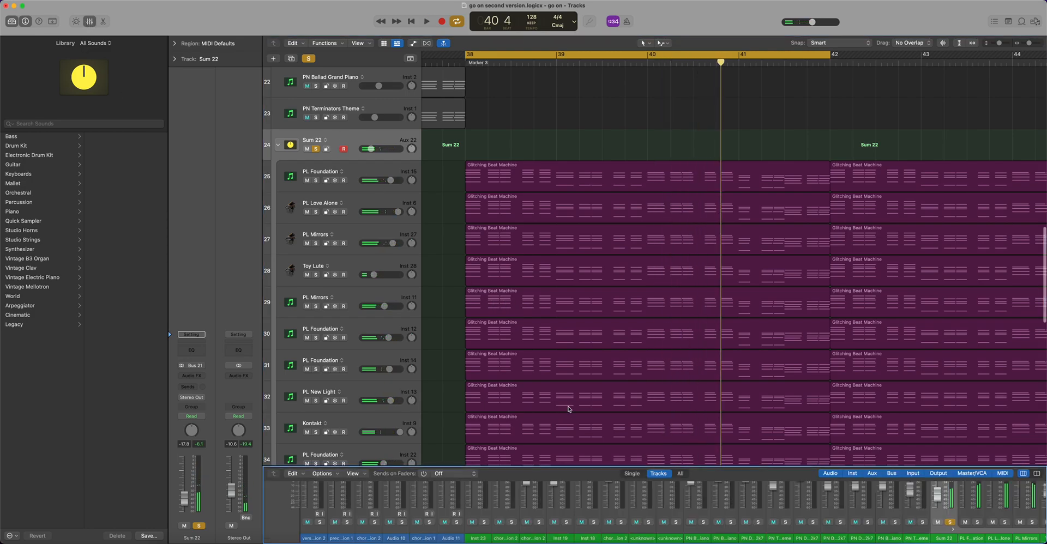
drag(607, 467, 598, 129)
scroll(709, 308, right, 3)
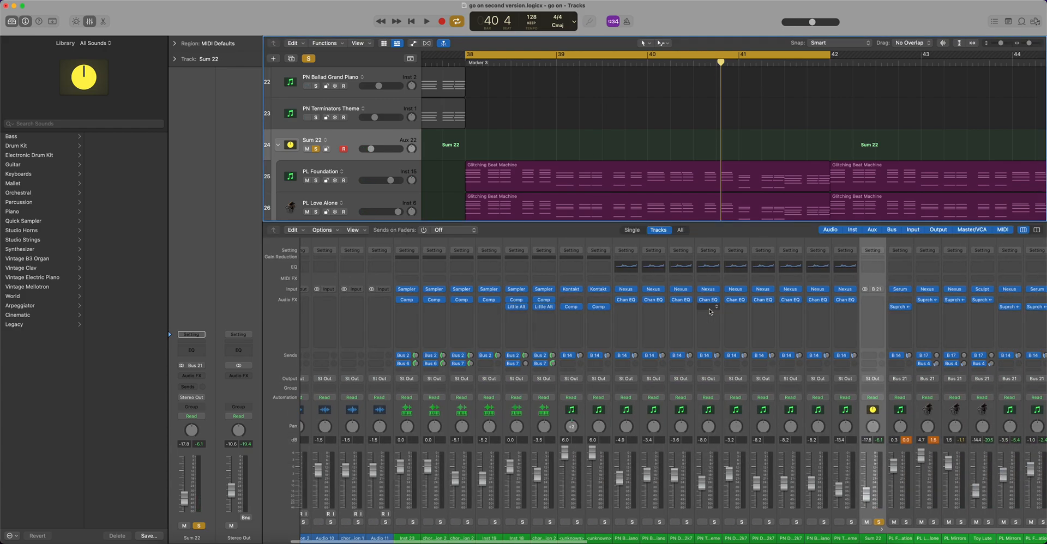
scroll(709, 309, right, 5)
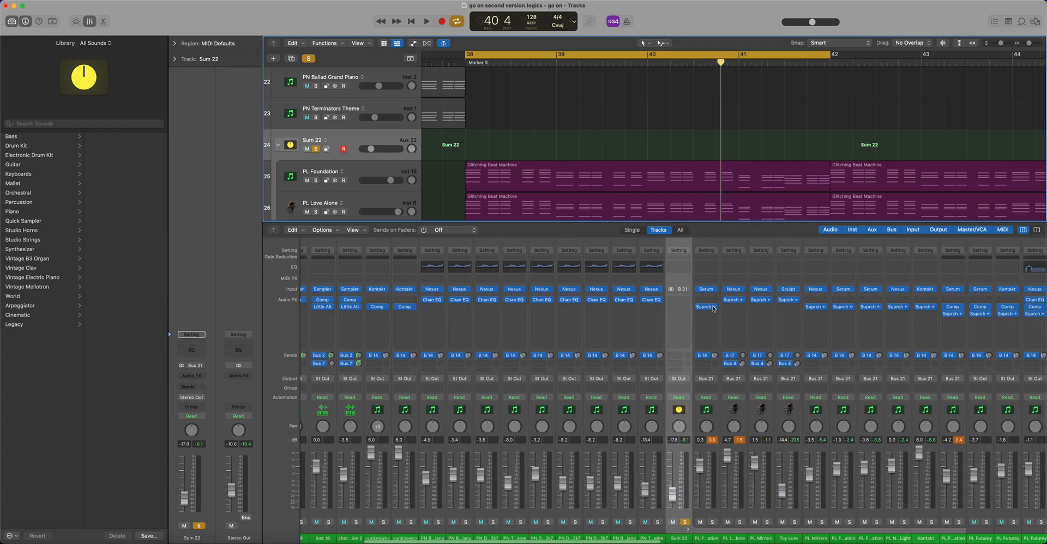
- Remove Supercharger from the first five channels in Sum 22: PL Foundation, PL Love Alone, PL Mirrors, Toy Lute and the second PL Mirrors
scroll(713, 308, right, 1)
click(698, 308)
click(709, 322)
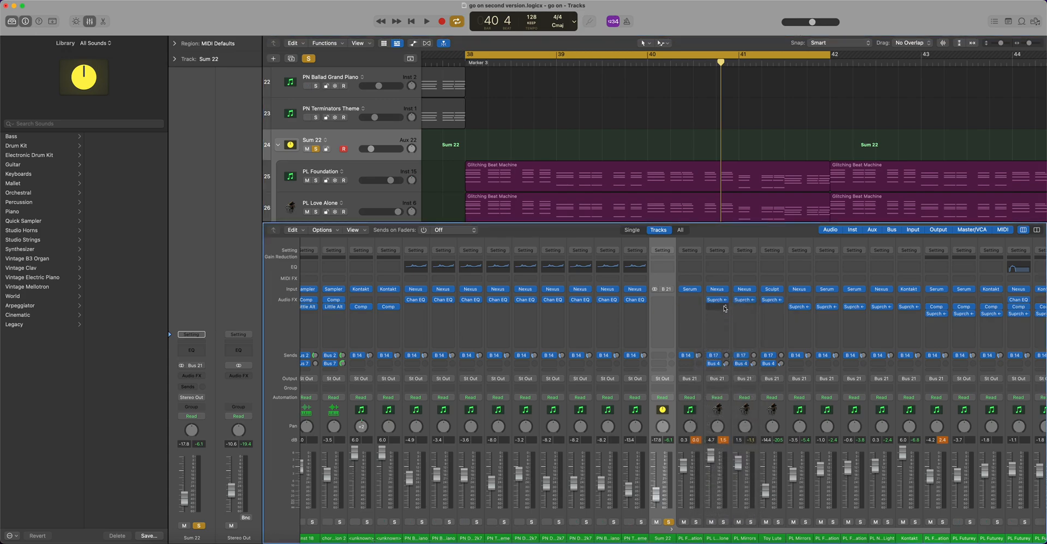
click(725, 308)
click(754, 314)
click(751, 307)
click(774, 314)
click(777, 307)
click(794, 317)
click(808, 307)
click(822, 314)
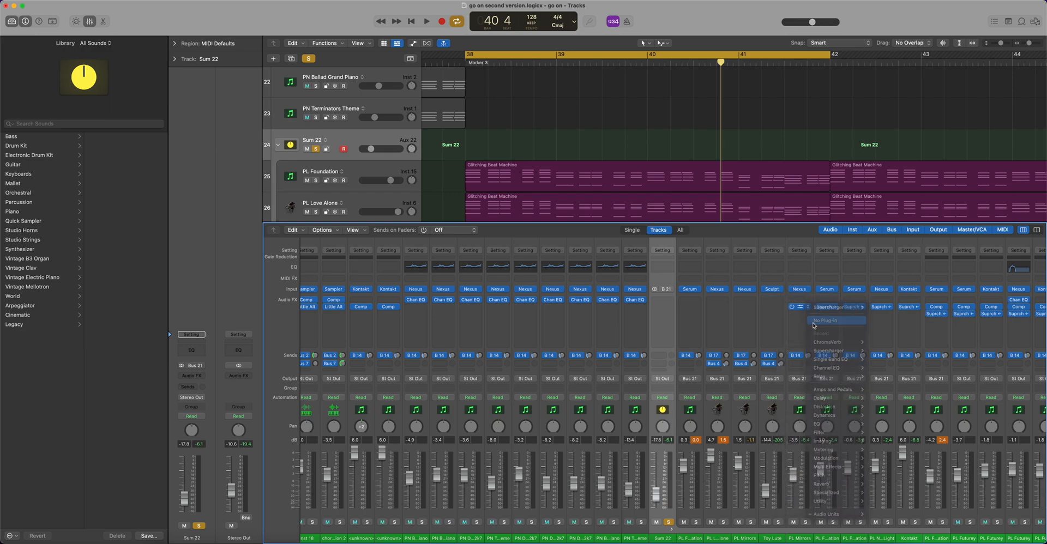
- Remove Supercharger from the stack's next four channels: two PL Foundation channels, PL New Light and Kontakt
click(835, 308)
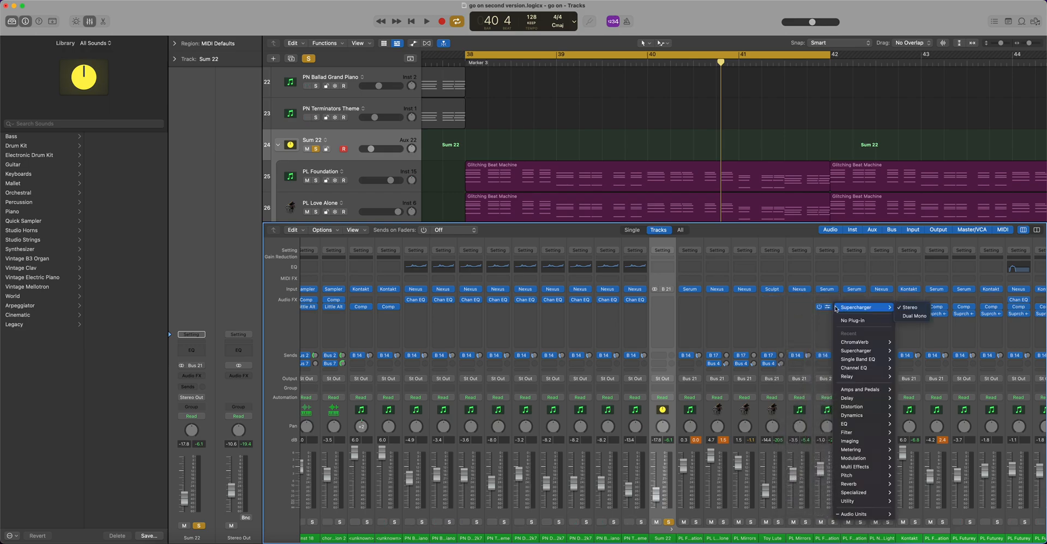
click(852, 321)
click(864, 309)
click(872, 322)
click(891, 308)
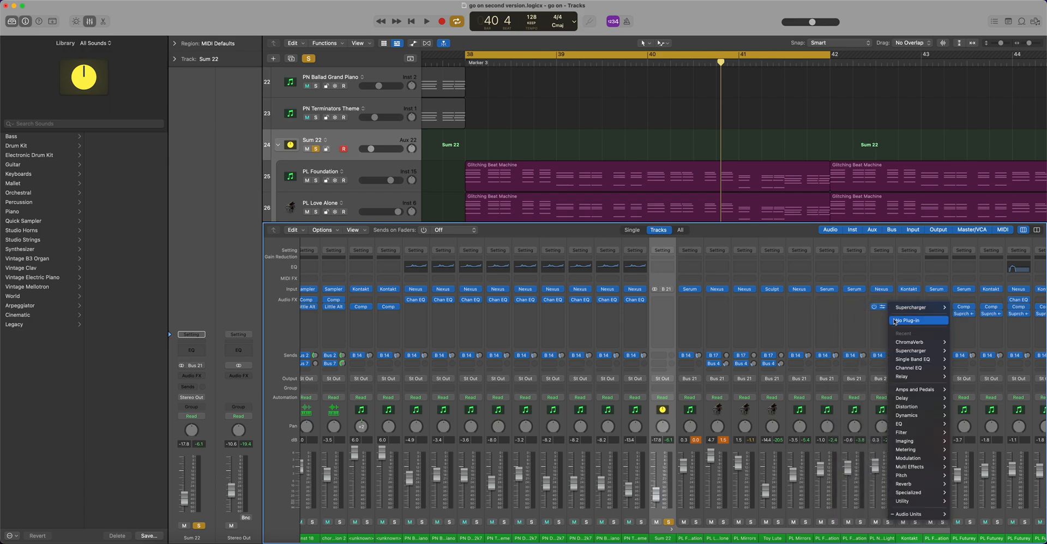
click(895, 321)
click(910, 307)
click(925, 321)
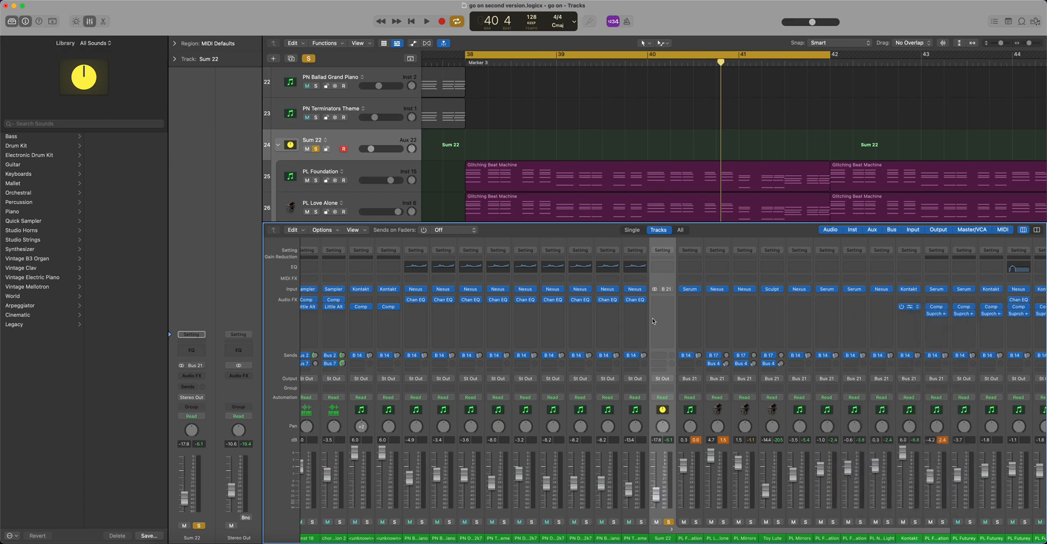
- Remove both Supercharger and Compressor from the stack's last PL Foundation channel, track 34
scroll(363, 183, down, 8)
click(363, 183)
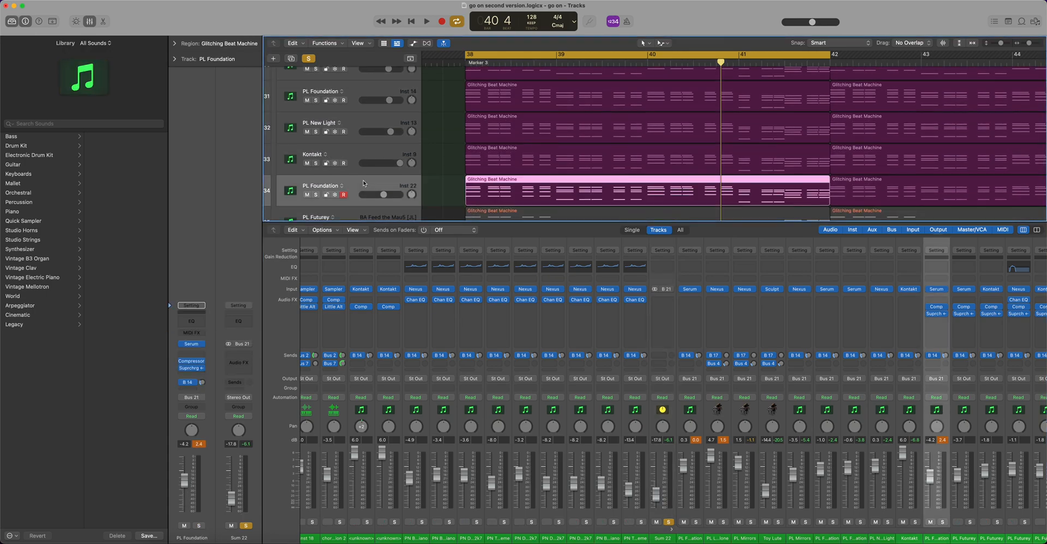
scroll(834, 318, right, 3)
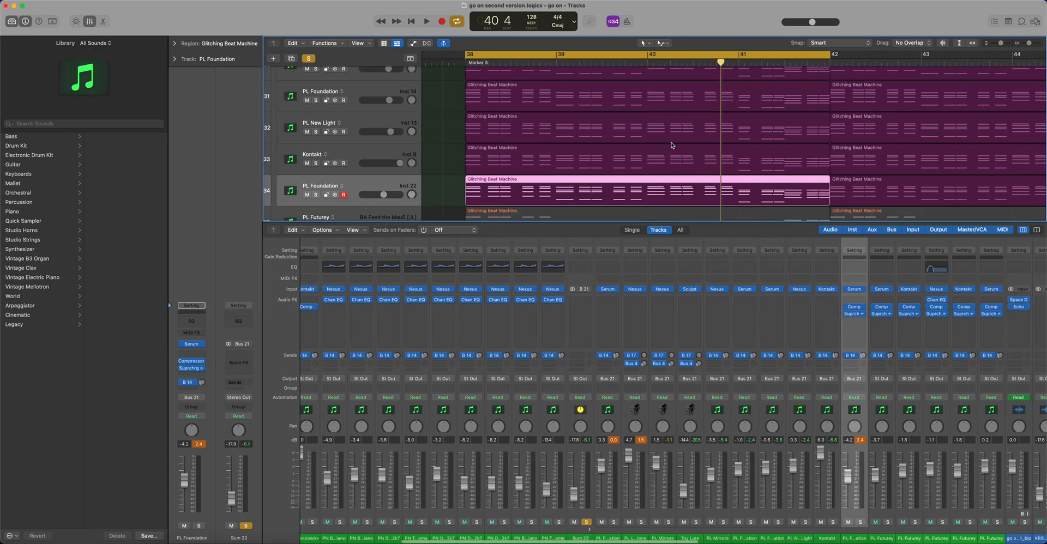
scroll(769, 208, down, 2)
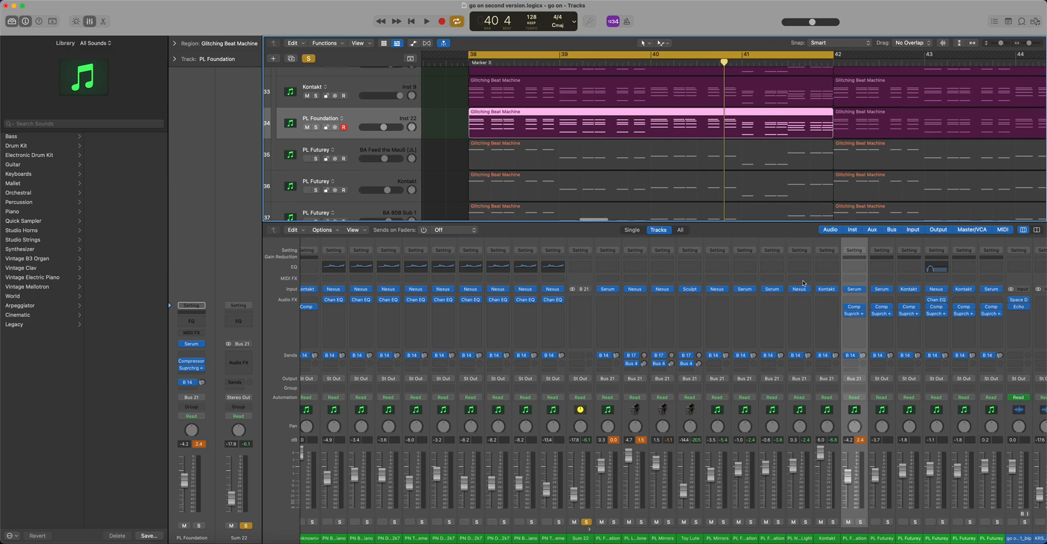
click(863, 315)
click(868, 327)
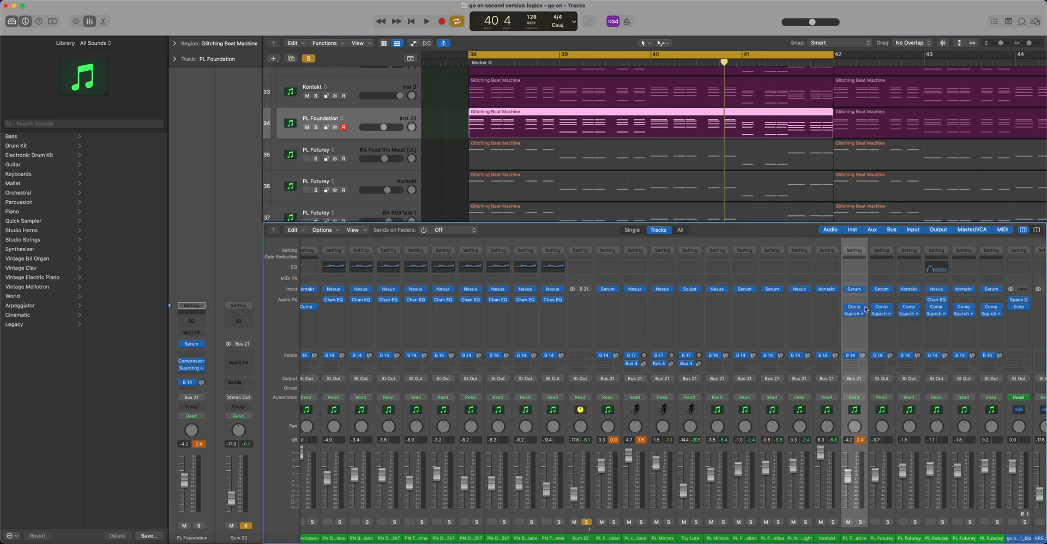
click(866, 307)
click(887, 322)
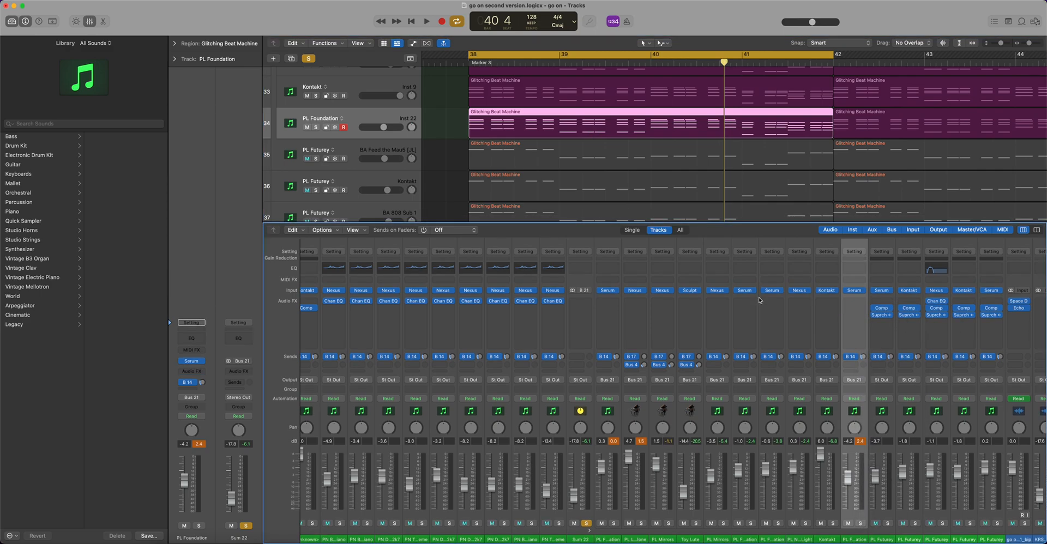
- Play the stack and lower its instrument channel faders, to about -10.6 dB on the first PL Foundation and -12.8 dB on the second PL Mirrors
scroll(566, 135, up, 3)
key(space)
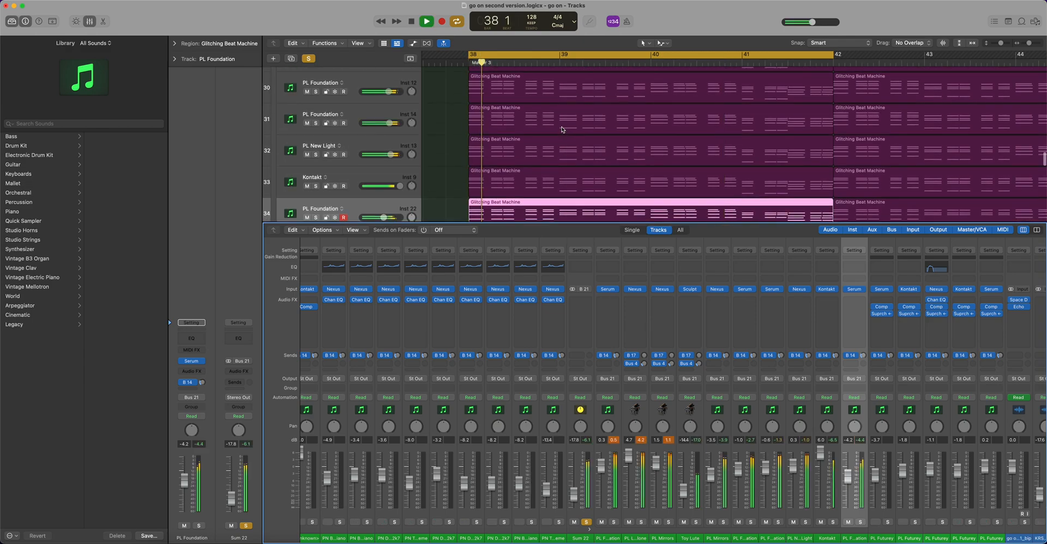
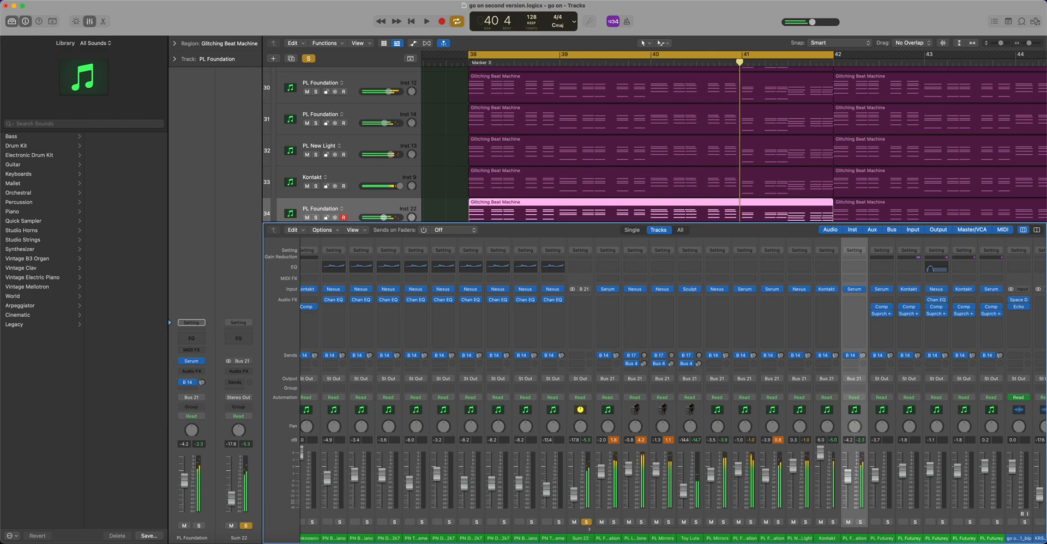
key(space)
drag(627, 470, 604, 484)
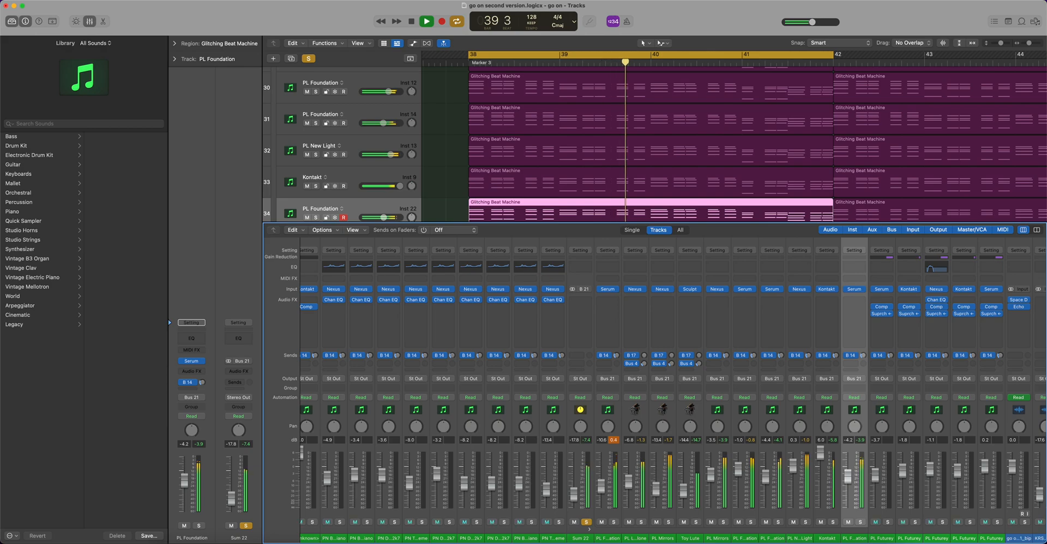
drag(706, 473, 794, 490)
drag(712, 483, 702, 496)
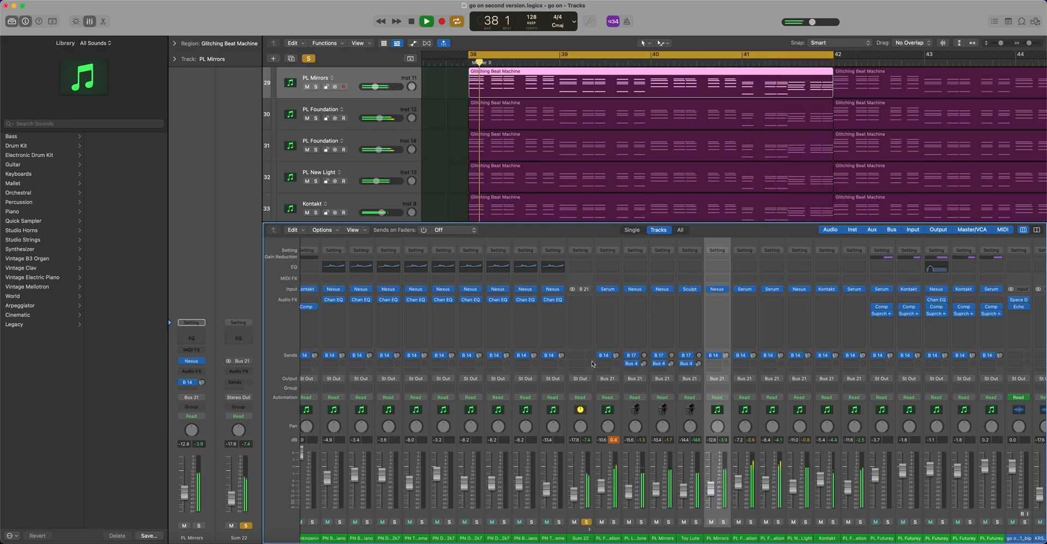
- Raise the volume of the Sum 22 stack to about -11.8 dB during playback
scroll(422, 130, up, 3)
scroll(423, 131, up, 4)
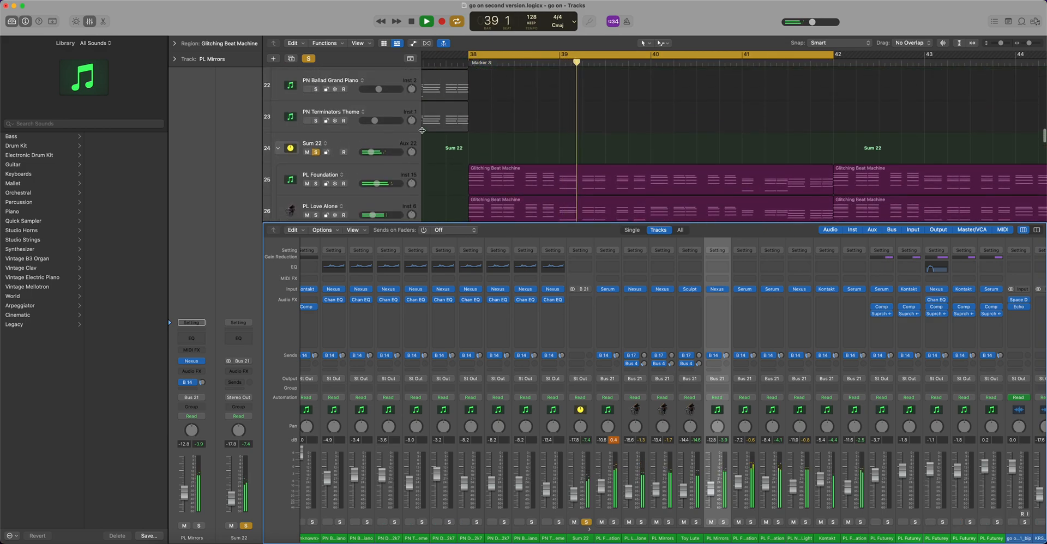
drag(370, 156, 373, 157)
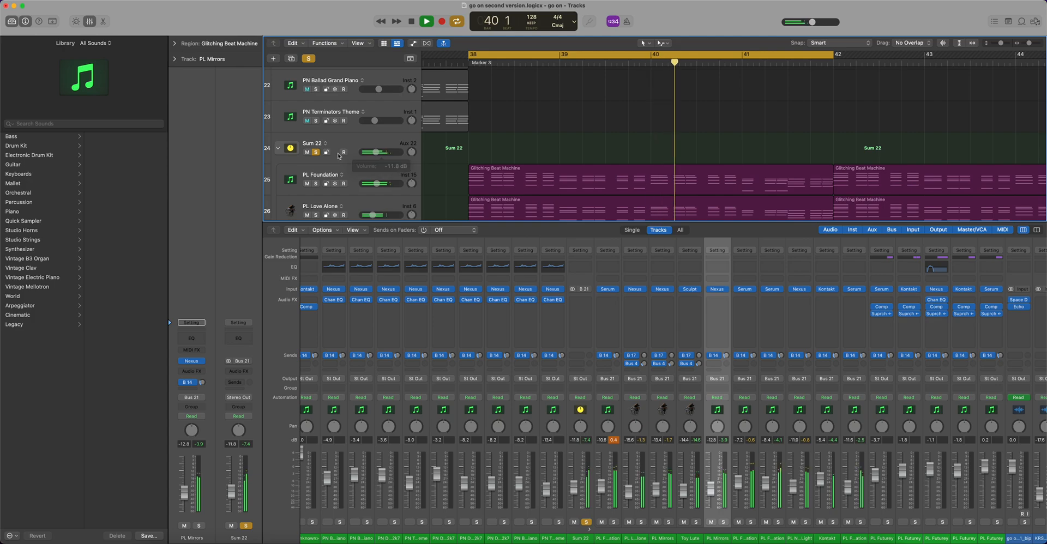
- Hide the mixer and solo the drum and percussion tracks 41 to 51, keeping go on_1#01_bip out of the solo, and stop playback
scroll(430, 218, down, 4)
drag(430, 221, 430, 540)
scroll(320, 148, down, 10)
drag(320, 148, 321, 491)
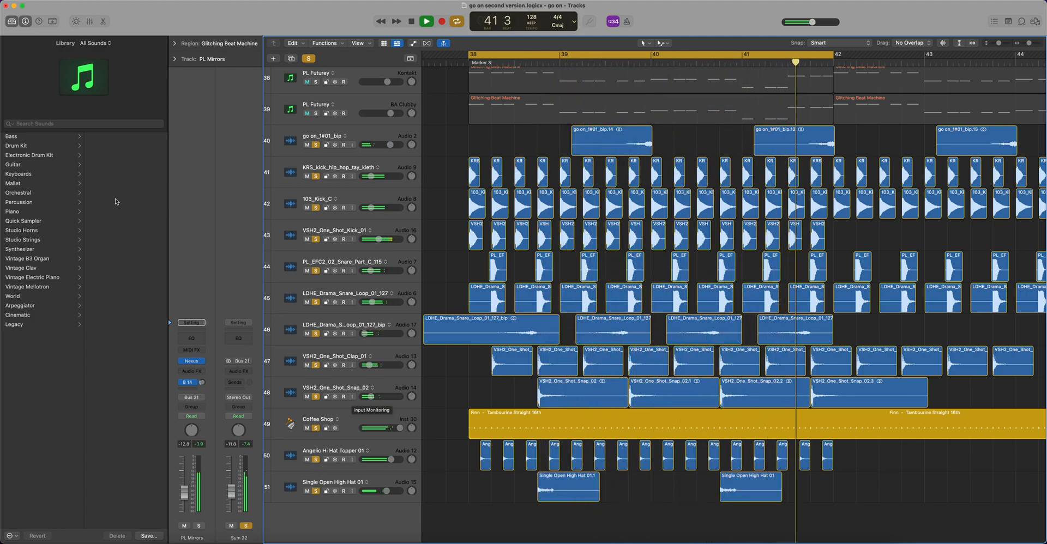
click(315, 144)
scroll(310, 199, up, 10)
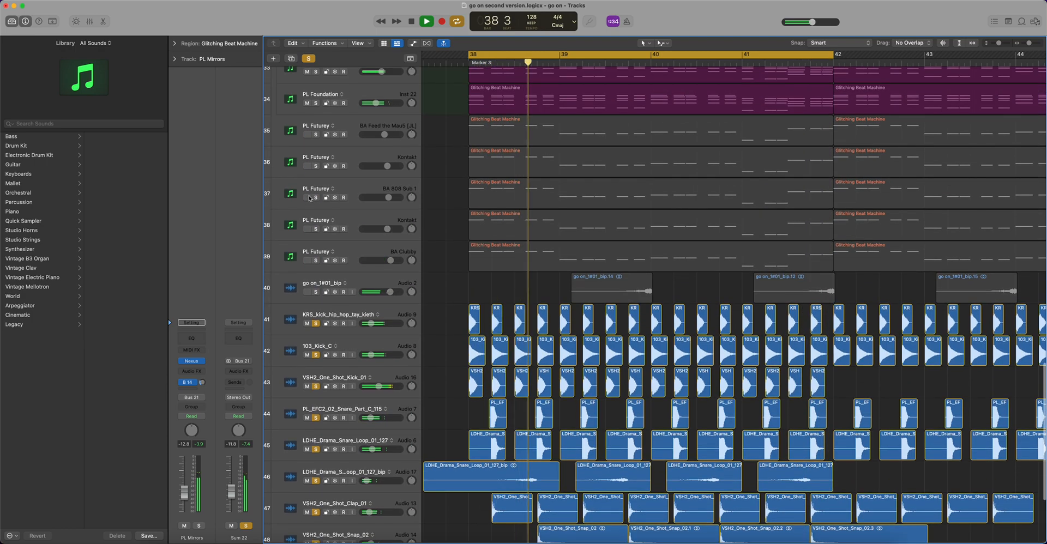
key(space)
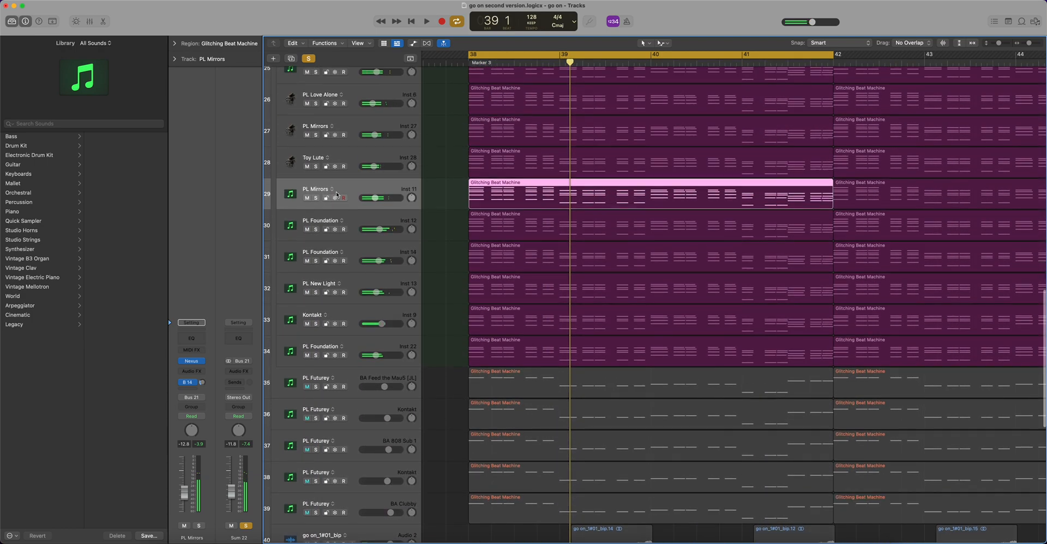
- Insert a stereo Supercharger on Sum 22 and enable its side chain with 103_Kick_C (Audio 8) as the source
scroll(361, 135, up, 6)
click(343, 130)
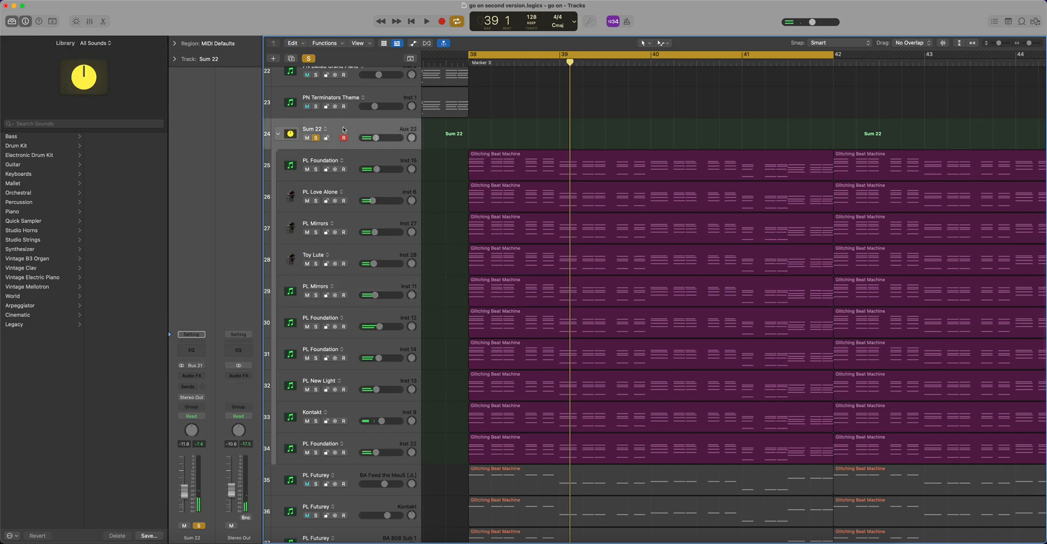
click(198, 377)
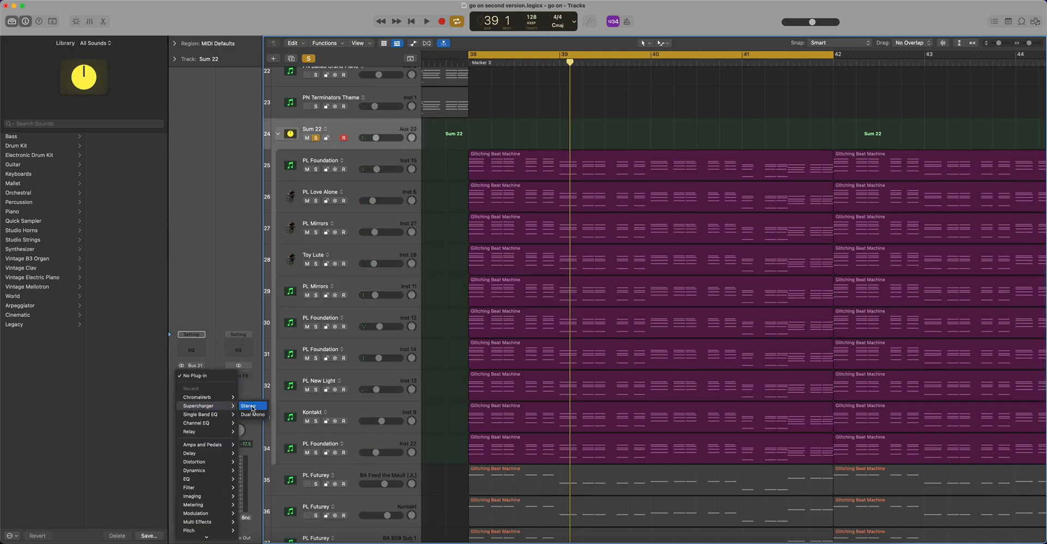
click(248, 406)
click(535, 119)
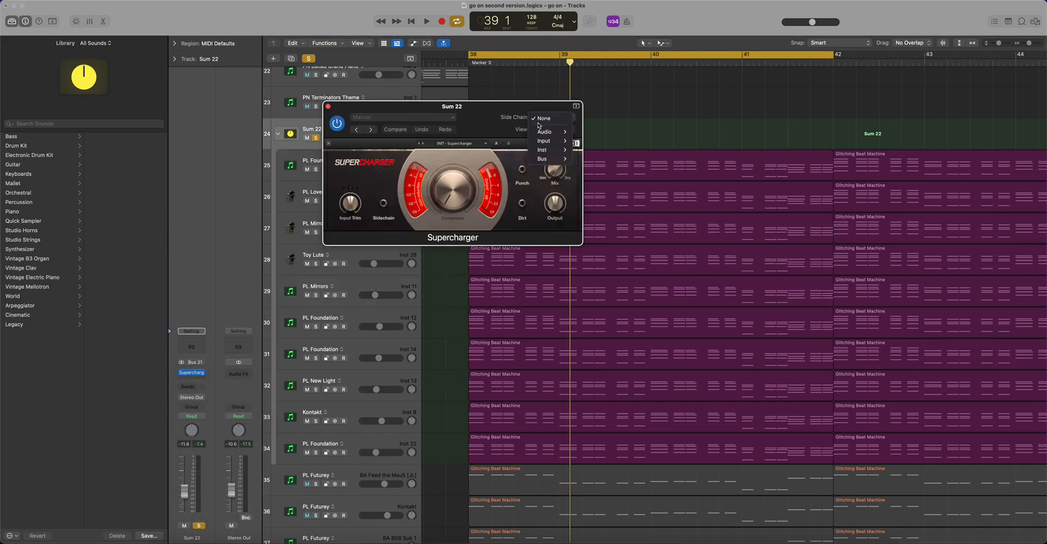
mouse_move(545, 132)
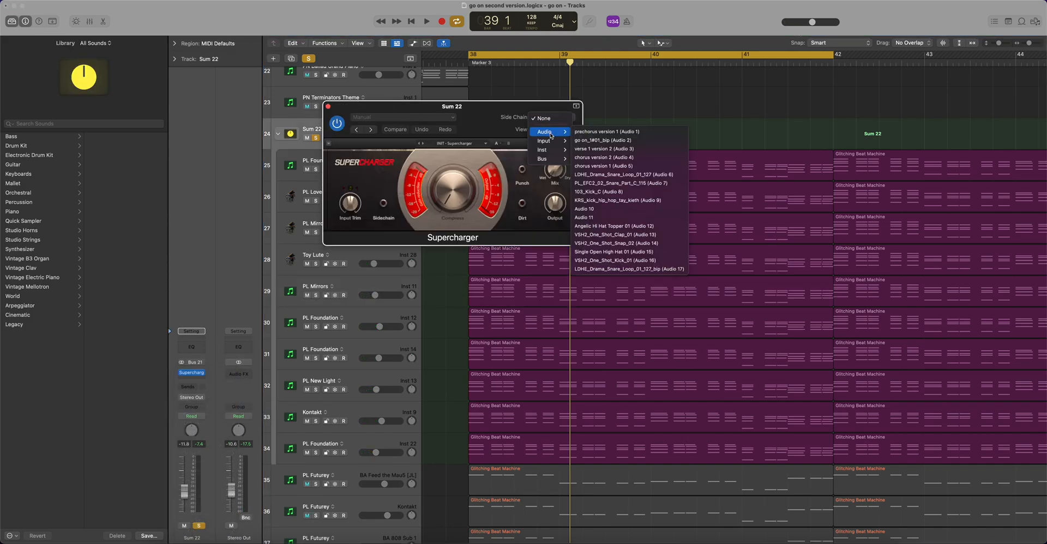
click(595, 192)
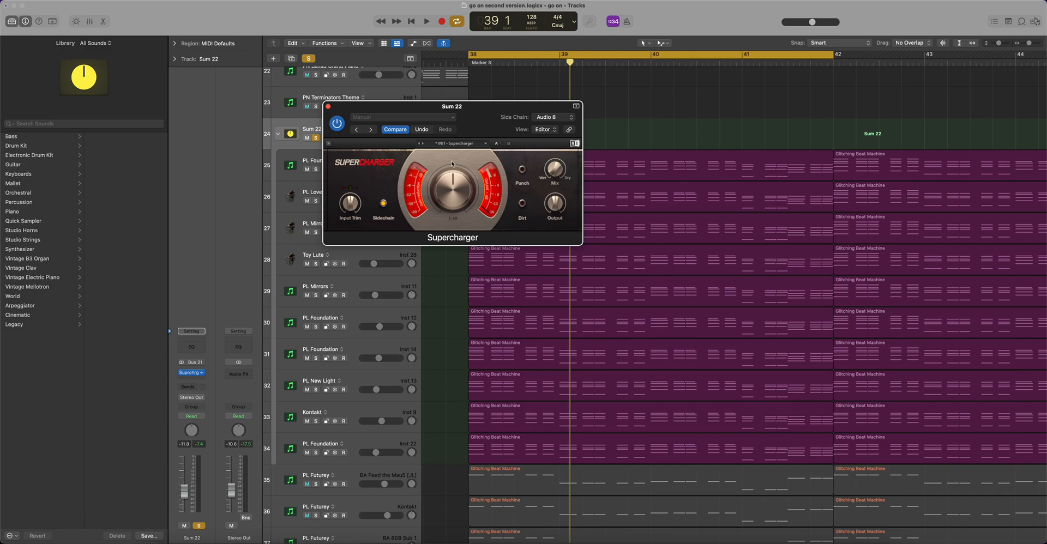
- Play back the sidechained stack with the drums and raise the Stereo Out fader to about -5.2 dB
key(space)
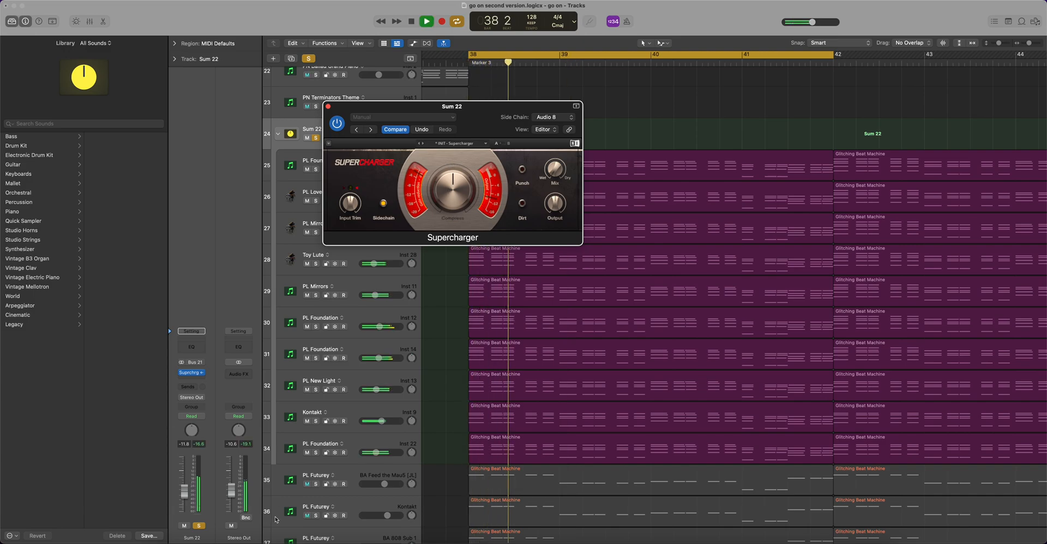
click(237, 485)
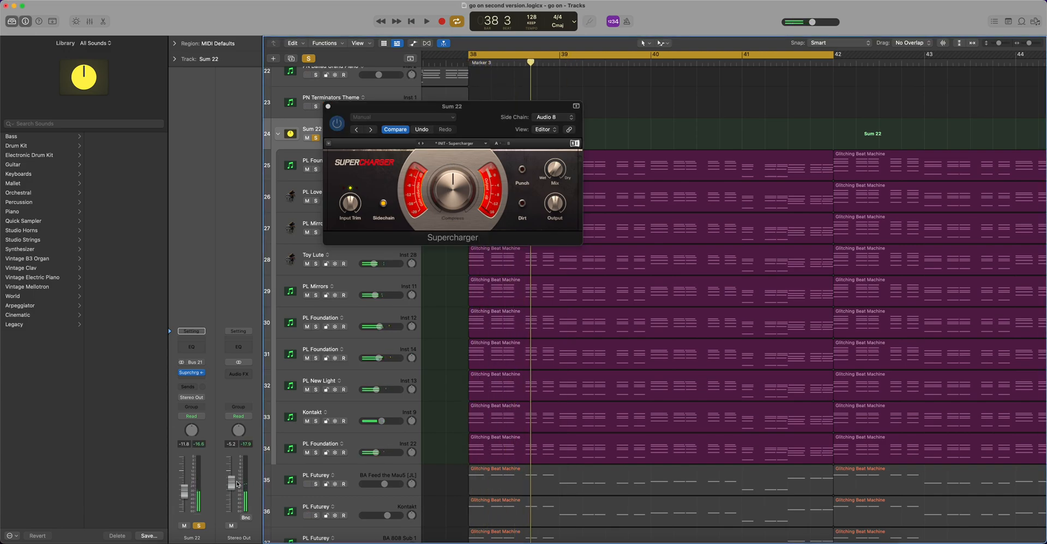
- Raise the Stereo Out fader to about -4.1 dB during playback, close the Supercharger window and stop playback
key(space)
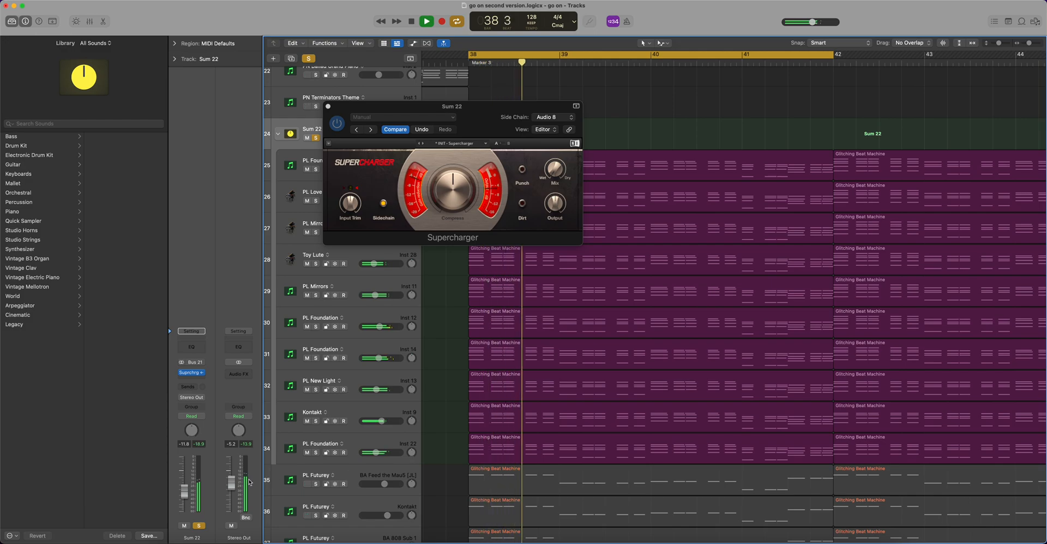
drag(231, 488, 231, 485)
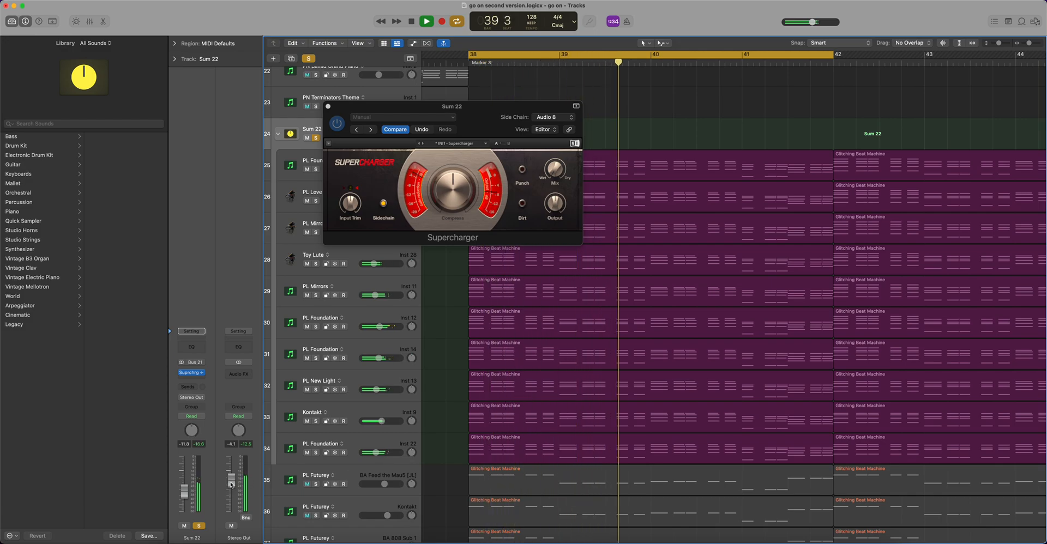
scroll(349, 355, down, 3)
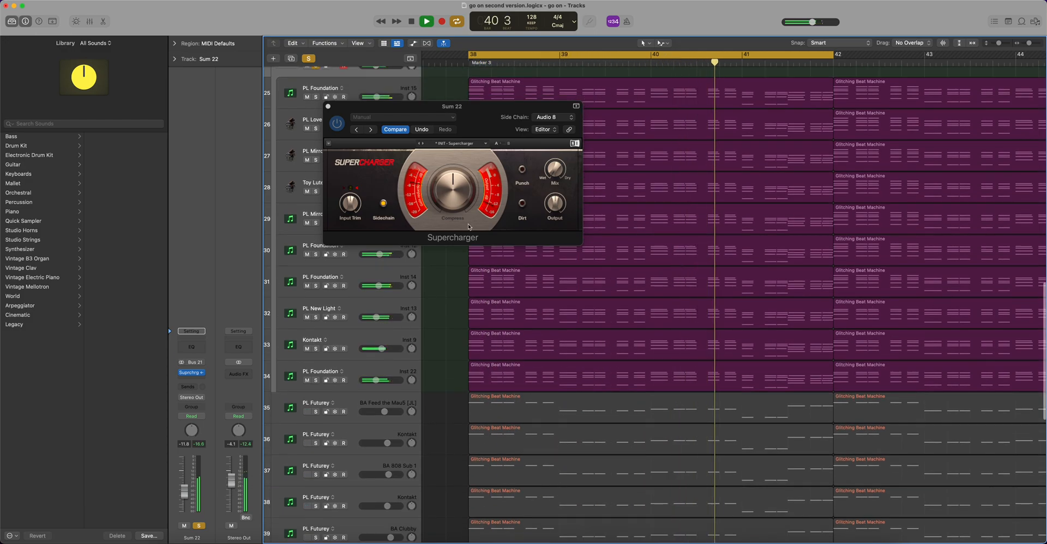
click(328, 106)
scroll(426, 185, down, 3)
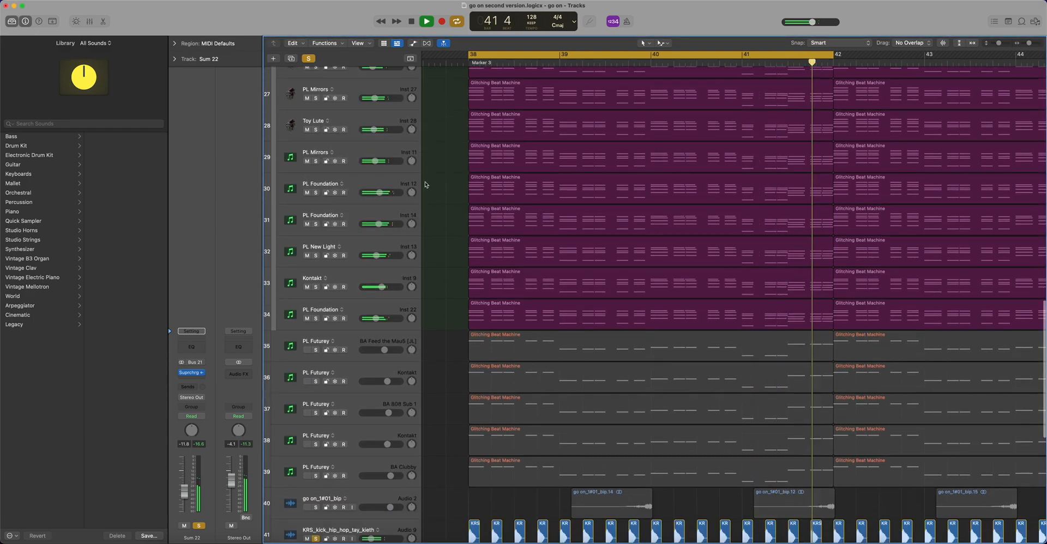
scroll(427, 186, down, 3)
key(space)
- Select the five PL Futurey tracks 35 to 39 and make them the only soloed tracks, taking Sum 22 and the drums out of solo
click(357, 284)
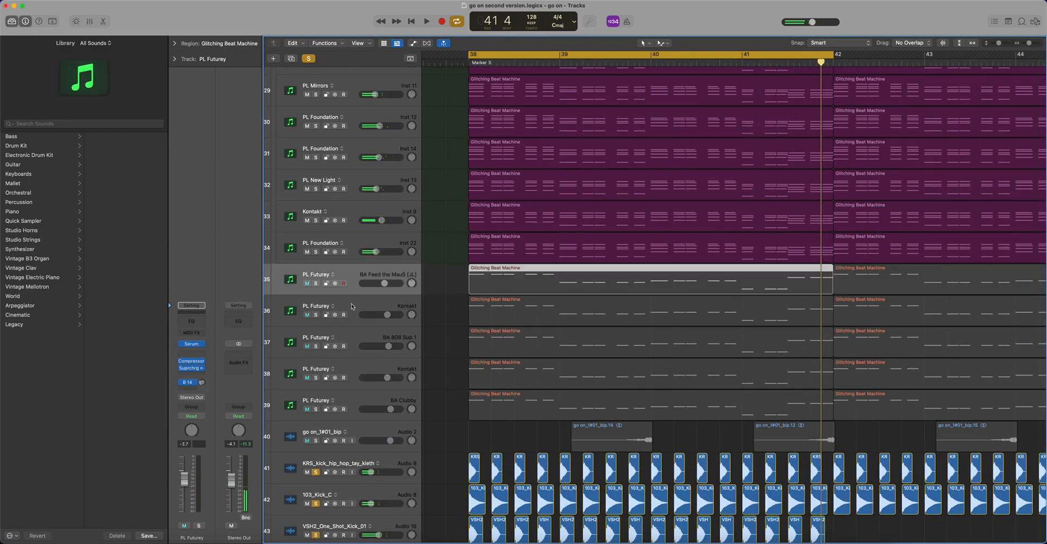
click(355, 402)
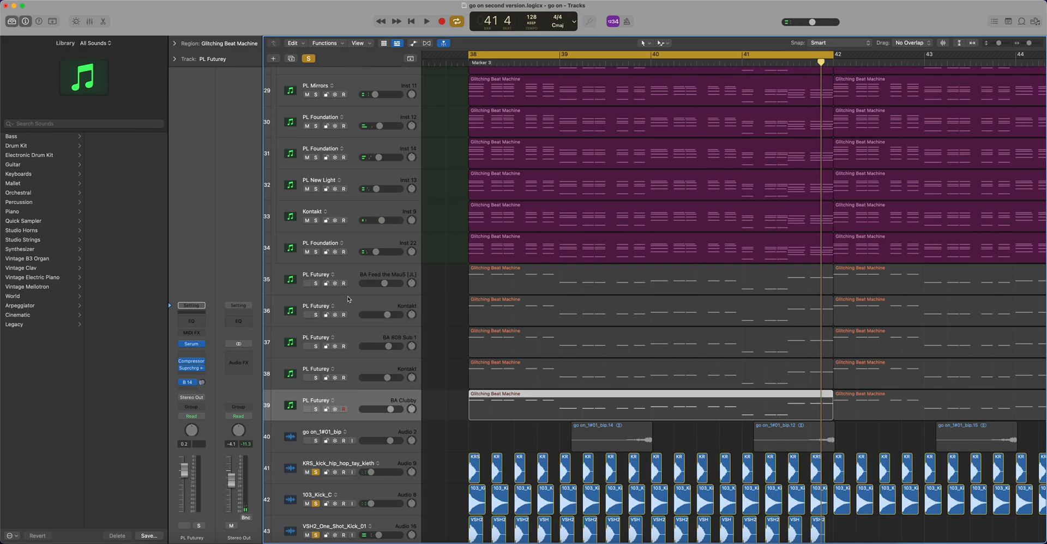
shift+click(355, 276)
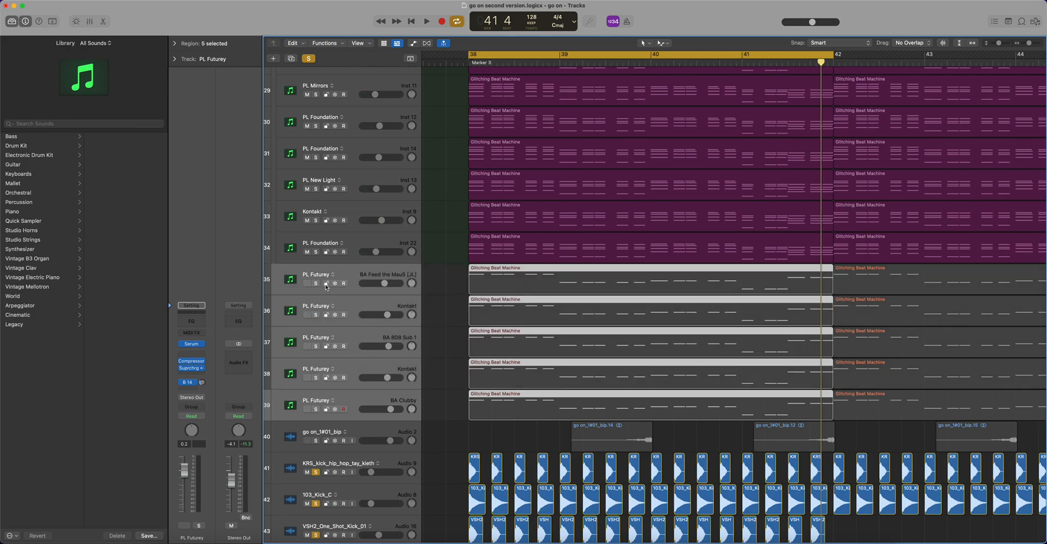
drag(317, 284, 310, 403)
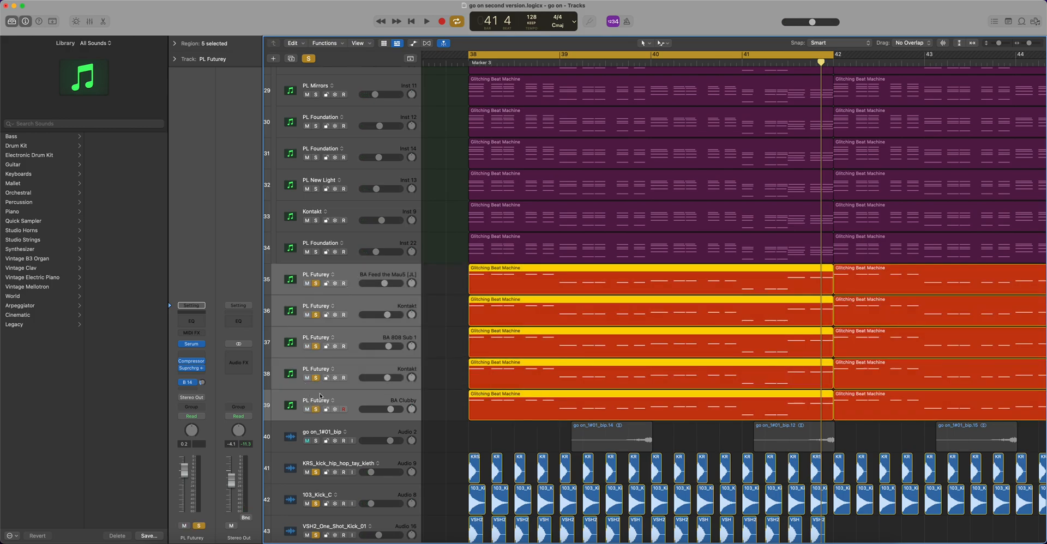
scroll(321, 397, up, 15)
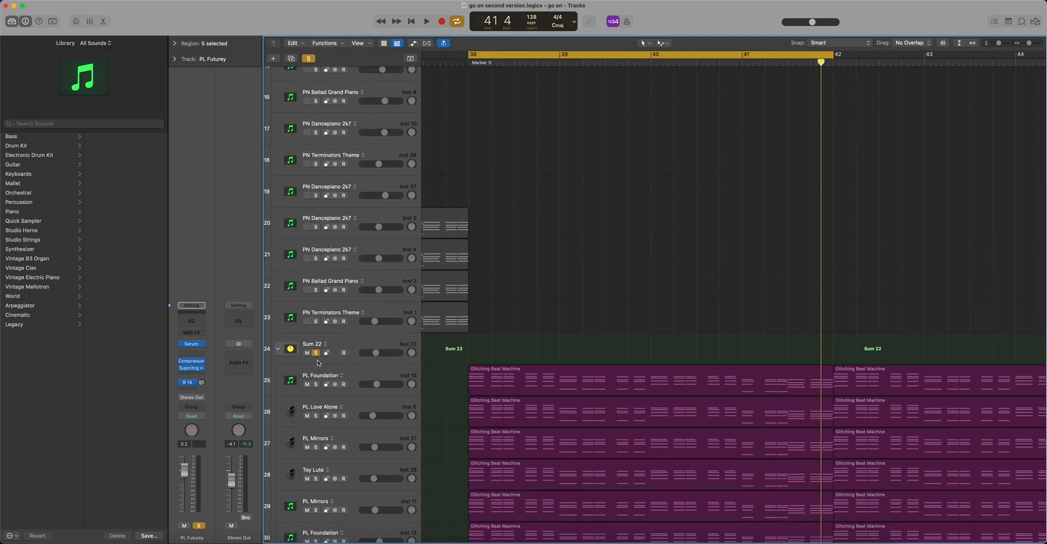
click(316, 353)
scroll(386, 273, down, 15)
click(310, 58)
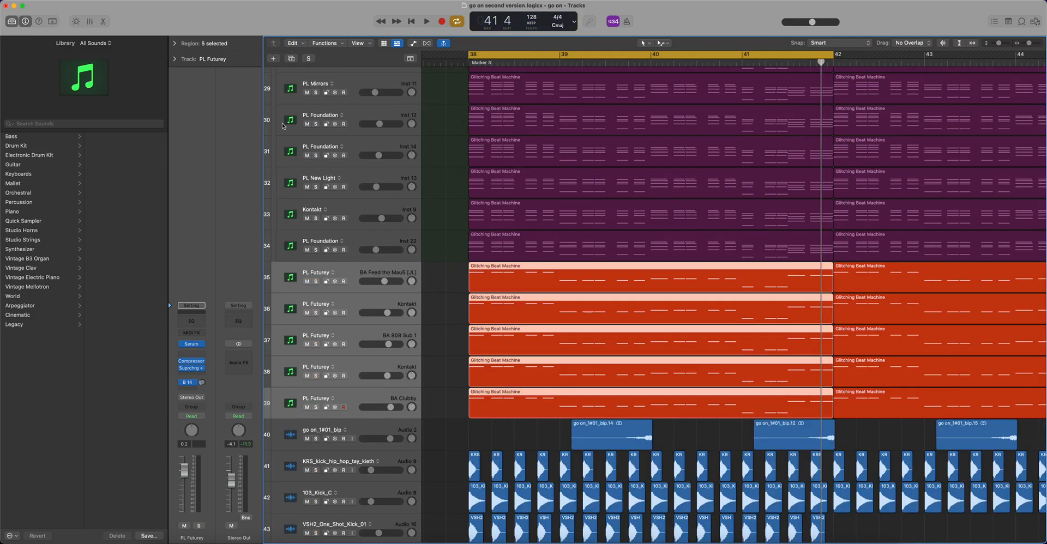
drag(316, 281, 323, 396)
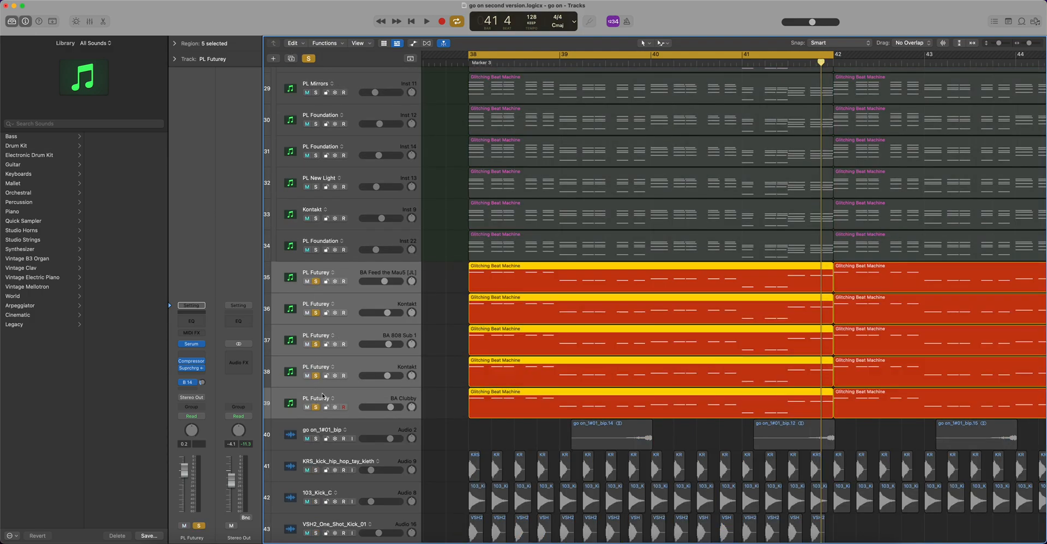
- Group the five selected PL Futurey tracks into a Summing Stack
right_click(351, 268)
click(399, 361)
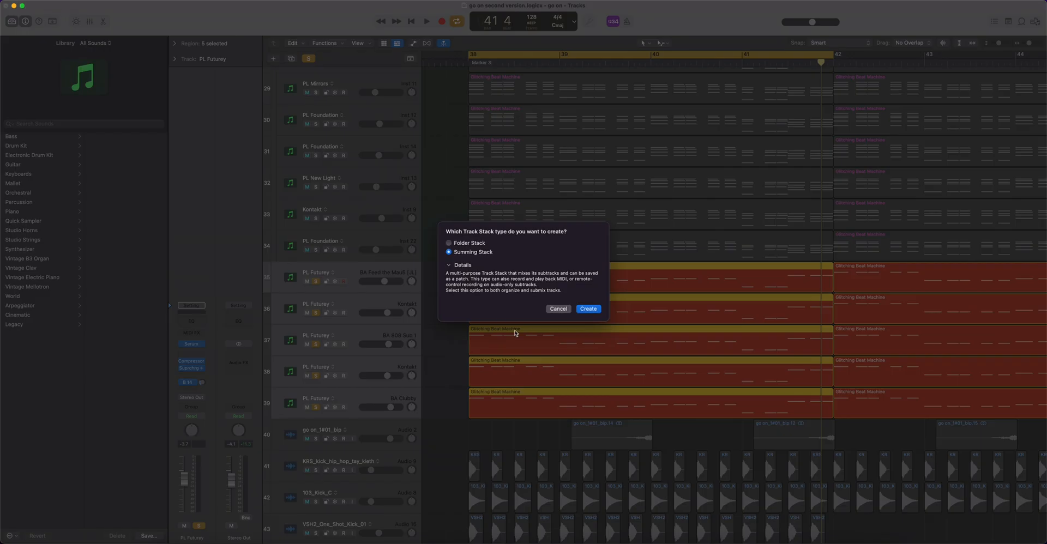
click(585, 309)
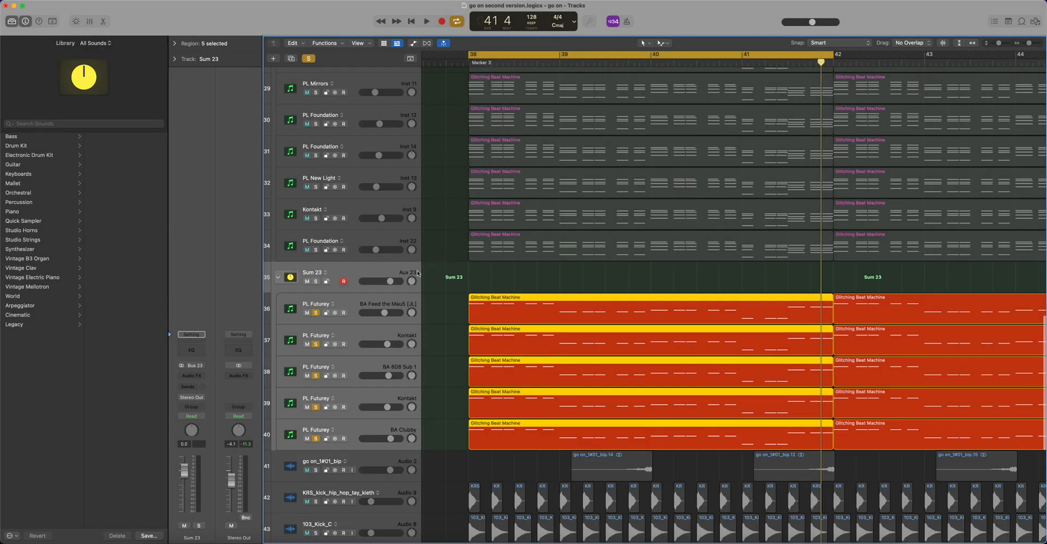
- During playback, lower the Sum 23 stack to about -11.4 dB and turn down its five PL Futurey subtracks
click(340, 275)
key(space)
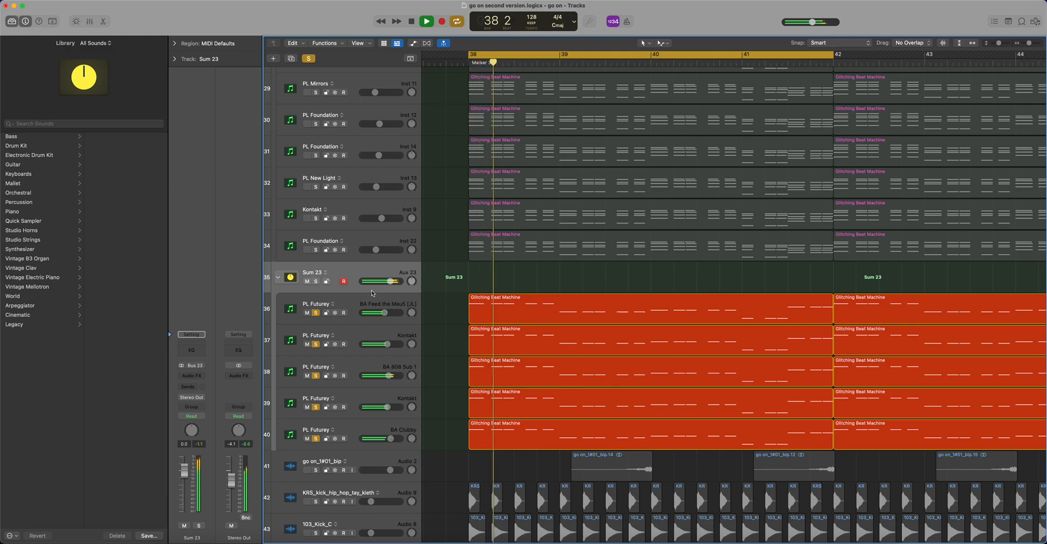
drag(391, 281, 377, 281)
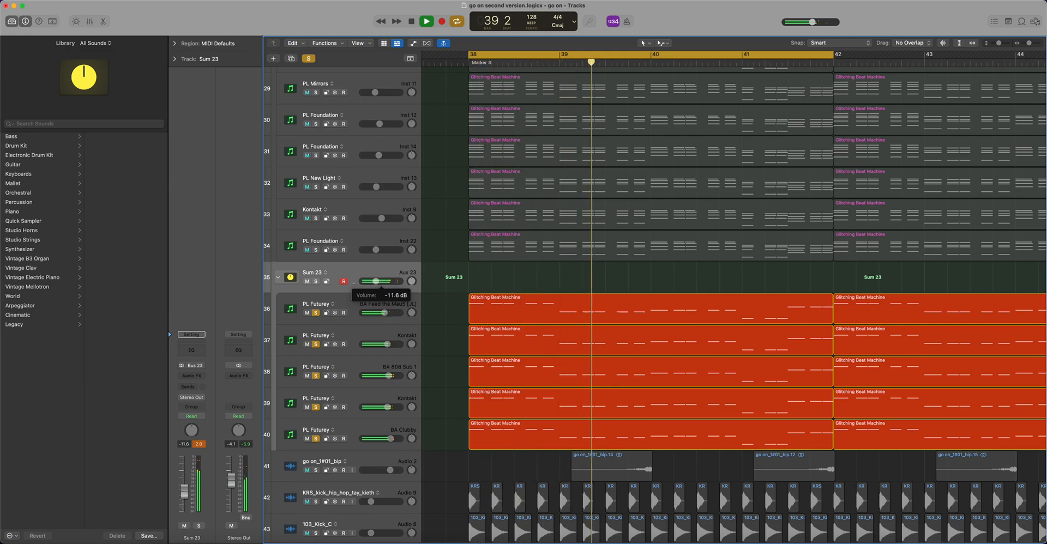
scroll(377, 340, up, 1)
drag(388, 348, 380, 442)
drag(385, 316, 376, 316)
drag(375, 380, 377, 443)
key(space)
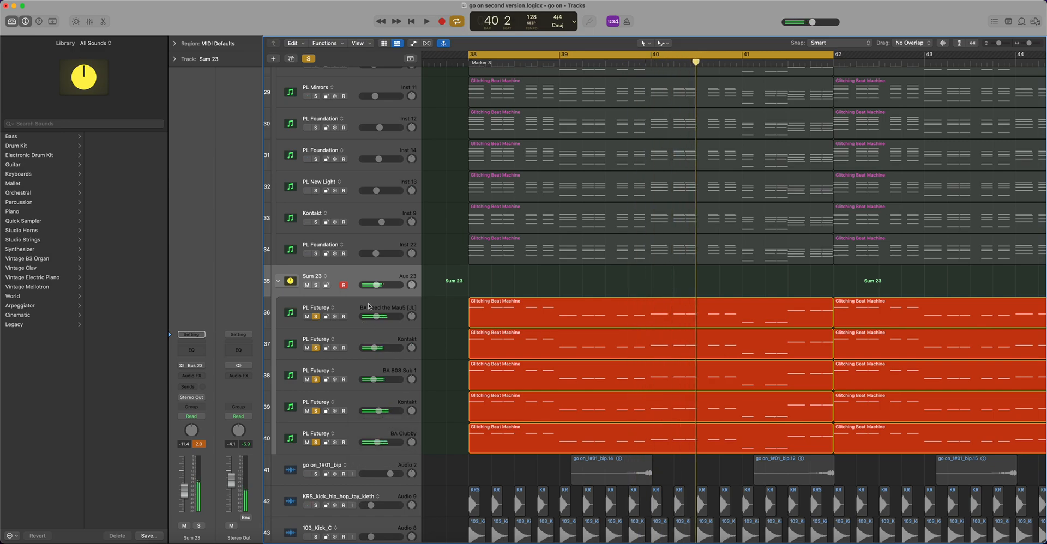
- Replace the Serum instrument on PL Futurey track 36 with Vital
click(339, 309)
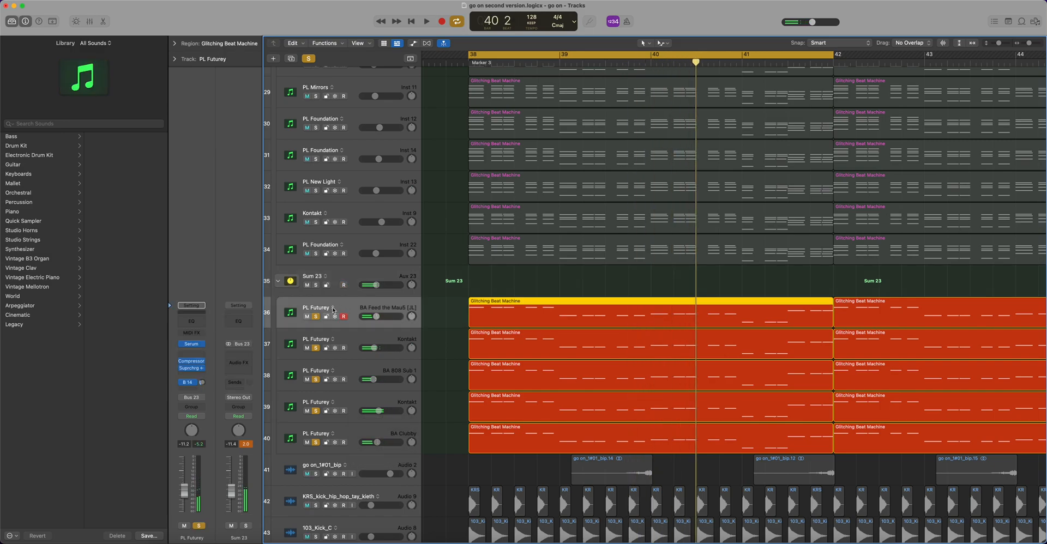
scroll(315, 357, down, 2)
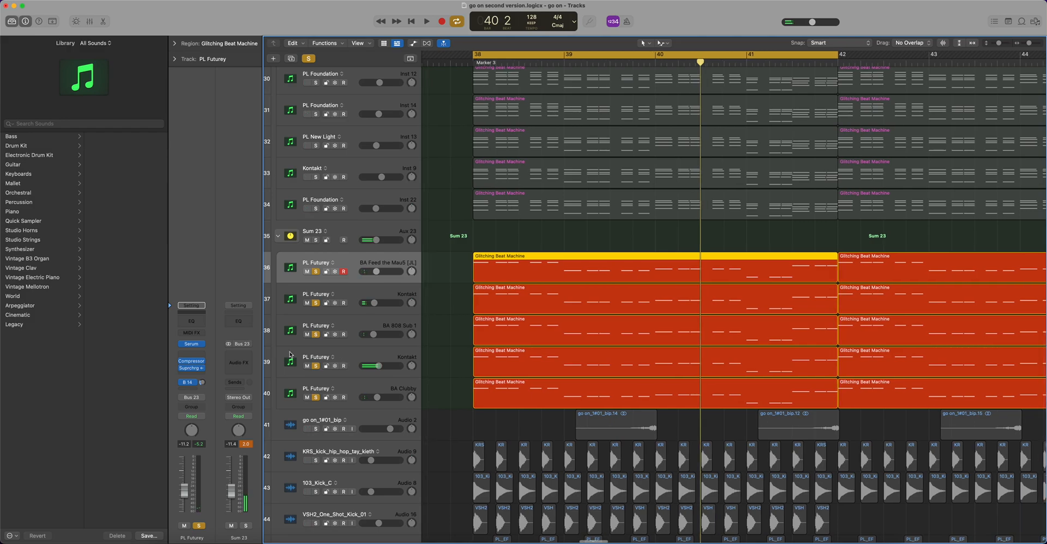
click(196, 348)
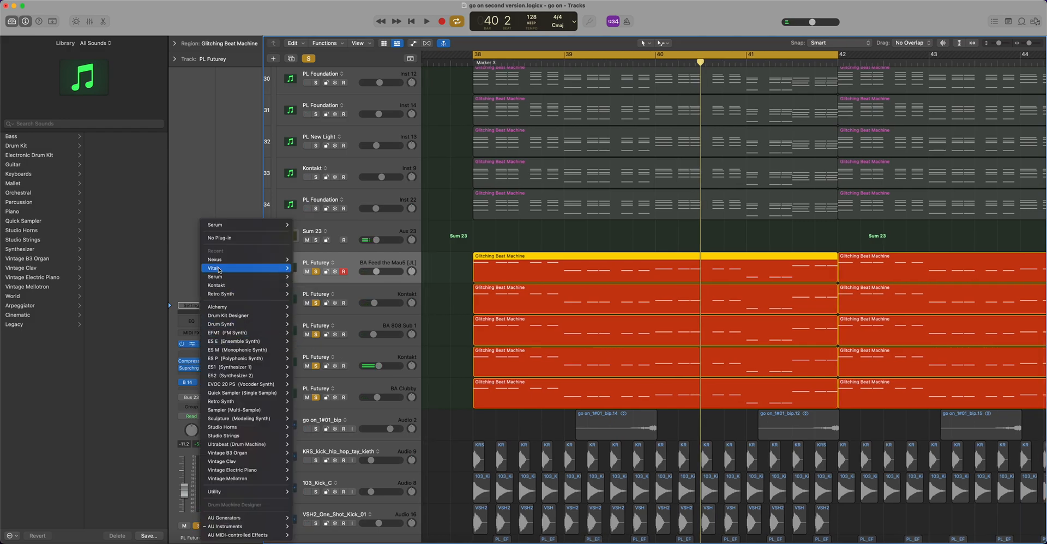
click(306, 268)
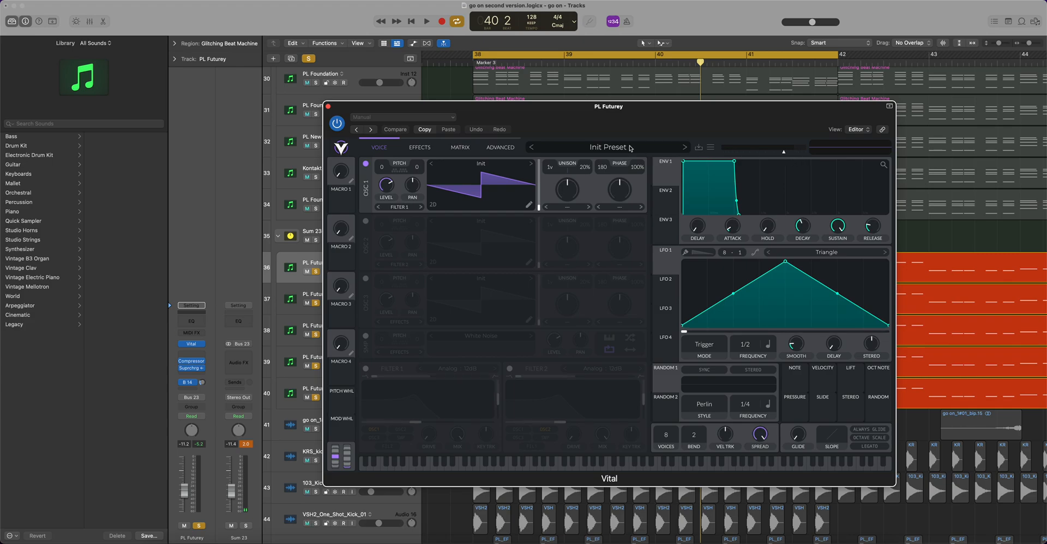
- Load the BR - Luxury preset in Vital from the Famous Vol 1 for VITAL by KLING folder
click(630, 149)
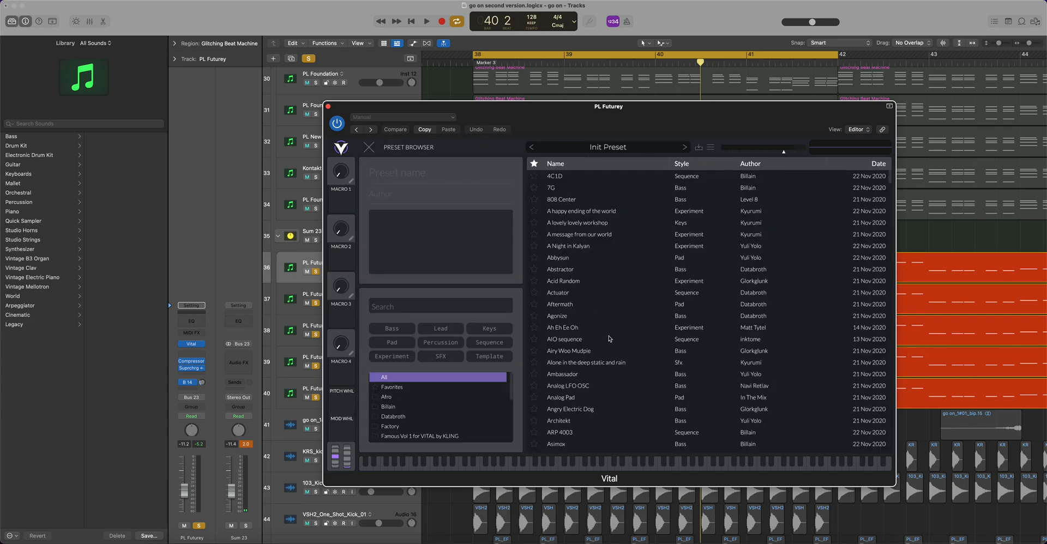
click(398, 435)
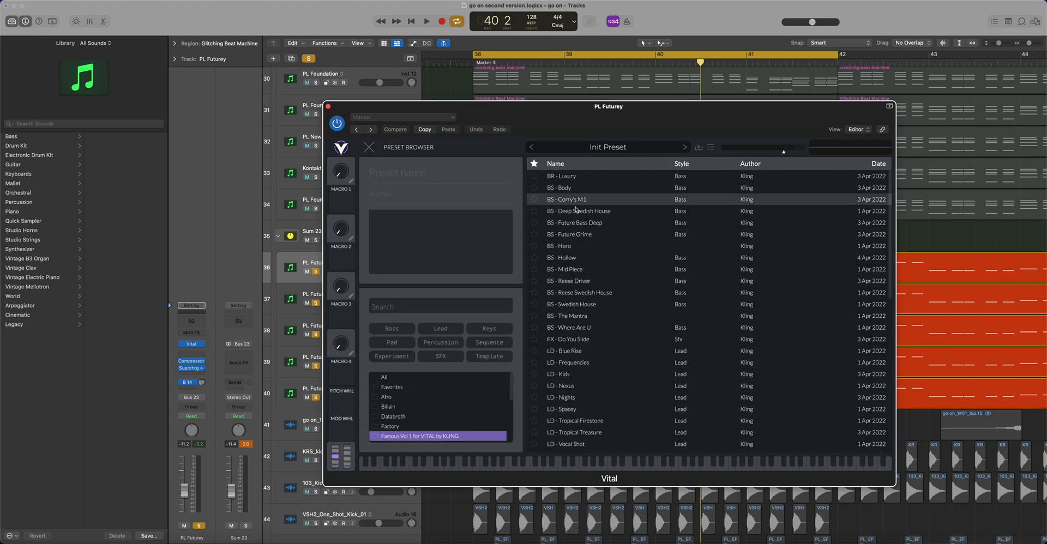
click(570, 176)
- Move the Vital window aside, take tracks 37 to 40 out of solo and audition BR - Luxury alone
drag(490, 121, 752, 317)
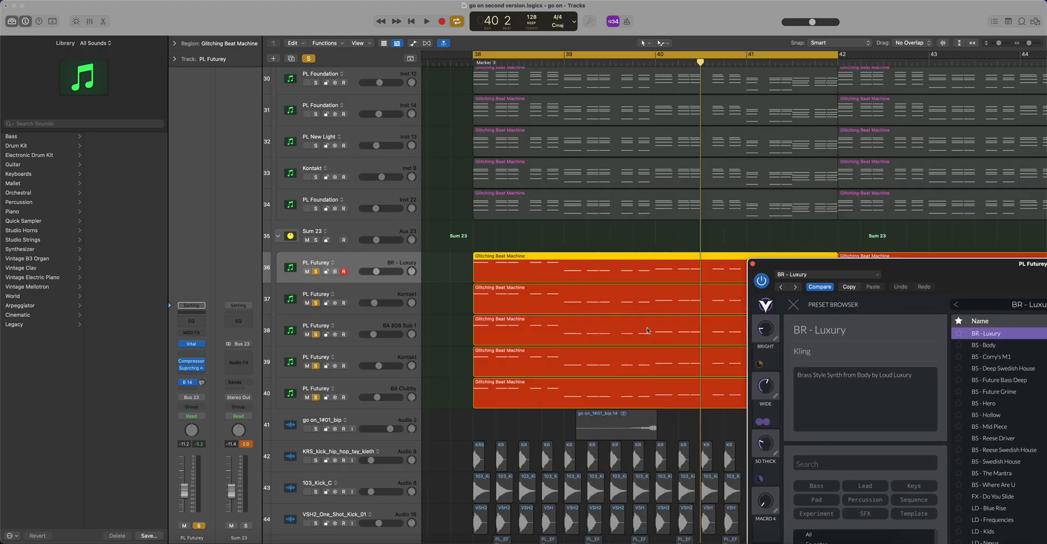
drag(318, 306, 316, 398)
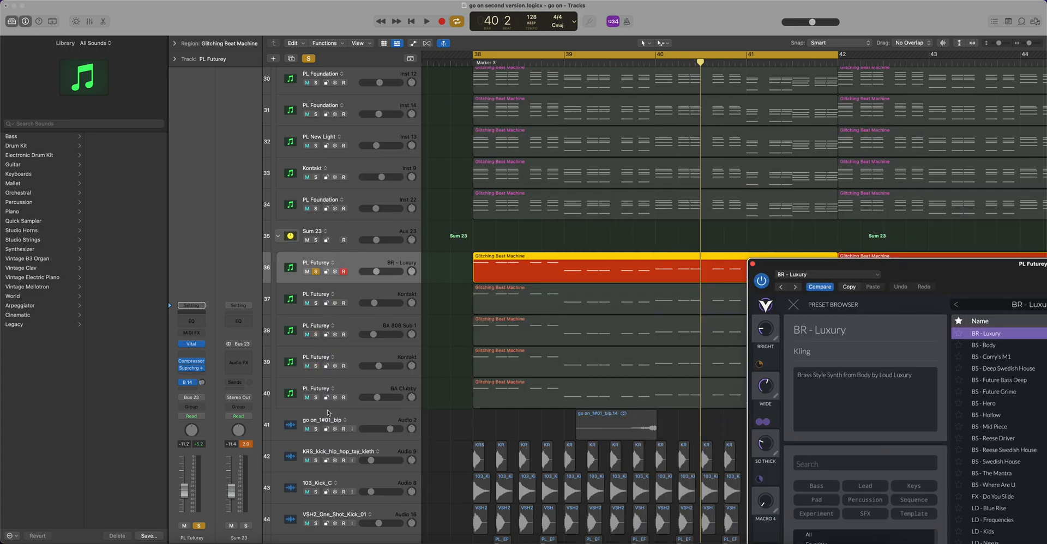
key(space)
key(space)
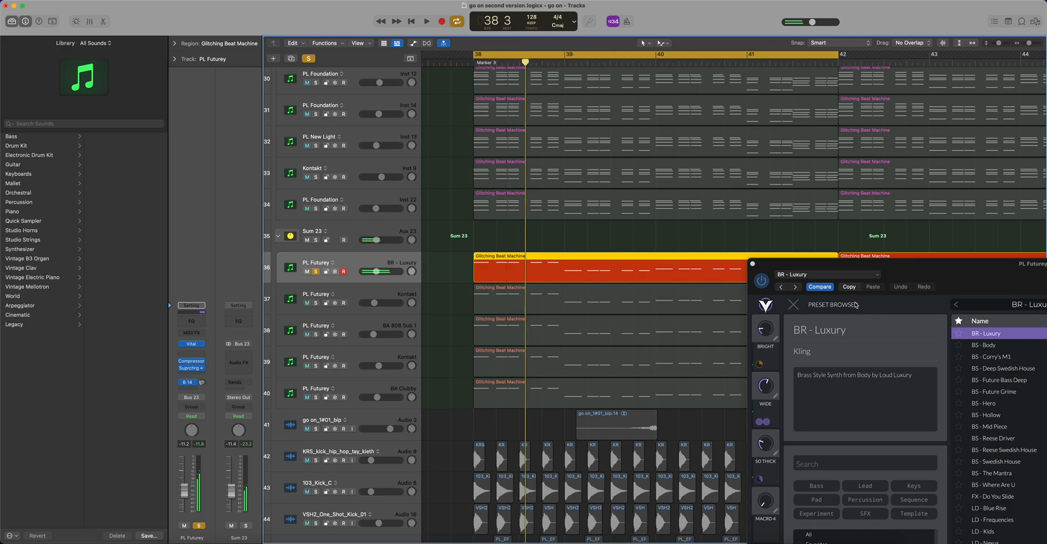
- Switch Vital on track 36 to the BS - Body preset and audition it
drag(943, 275, 846, 362)
click(618, 216)
key(space)
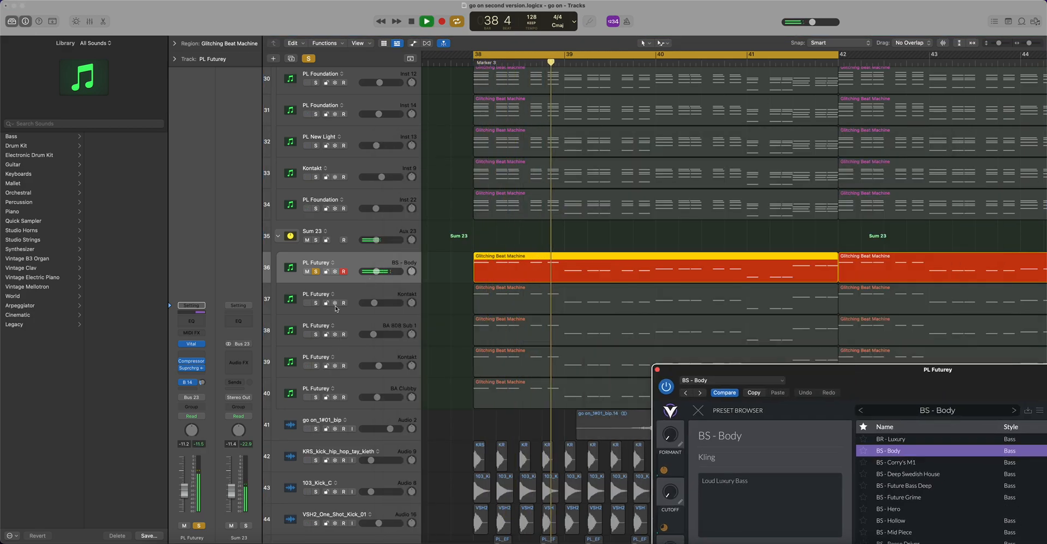
key(space)
- Solo PL Futurey track 37 in place of track 36, play it back and select it
click(316, 303)
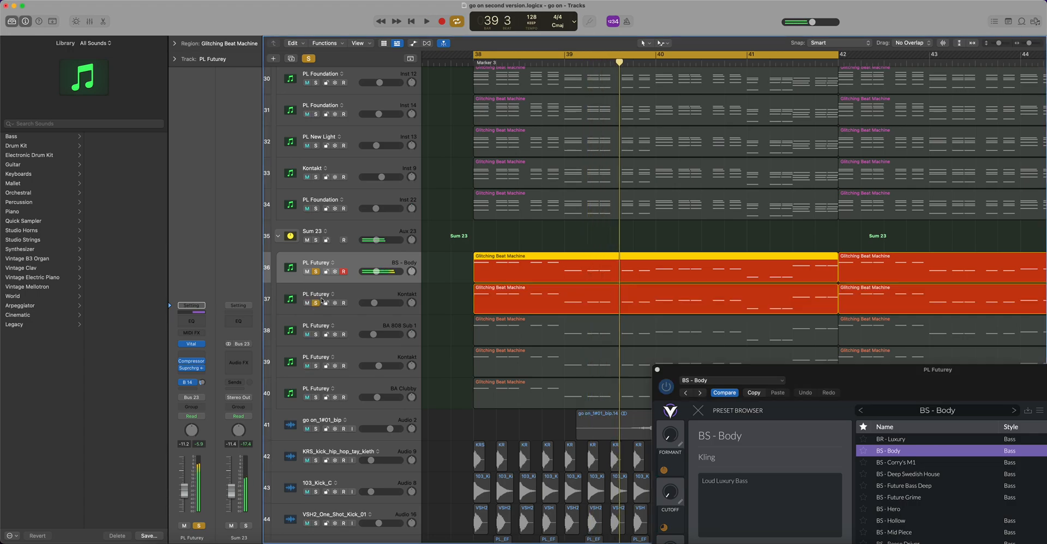
click(315, 272)
key(space)
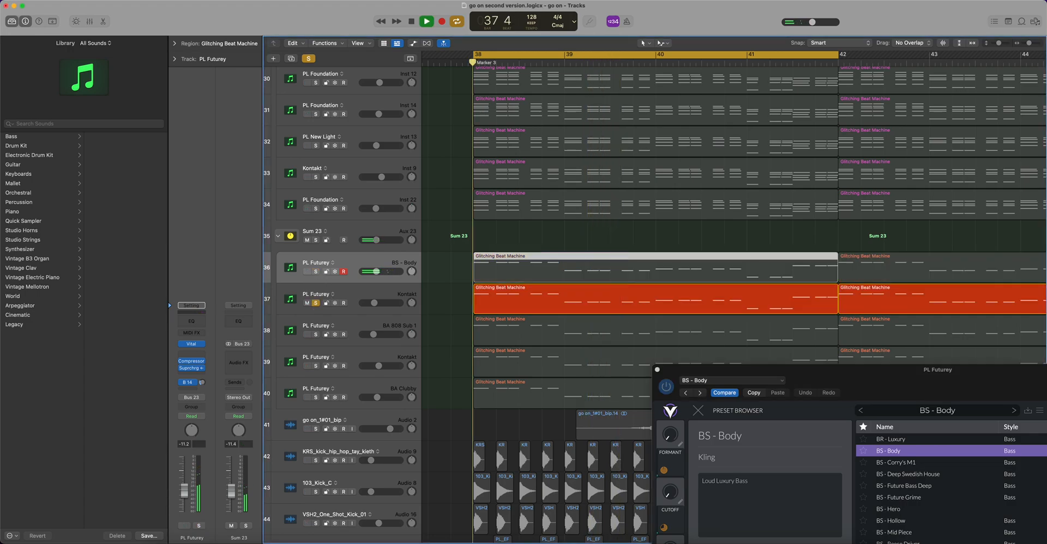
click(355, 298)
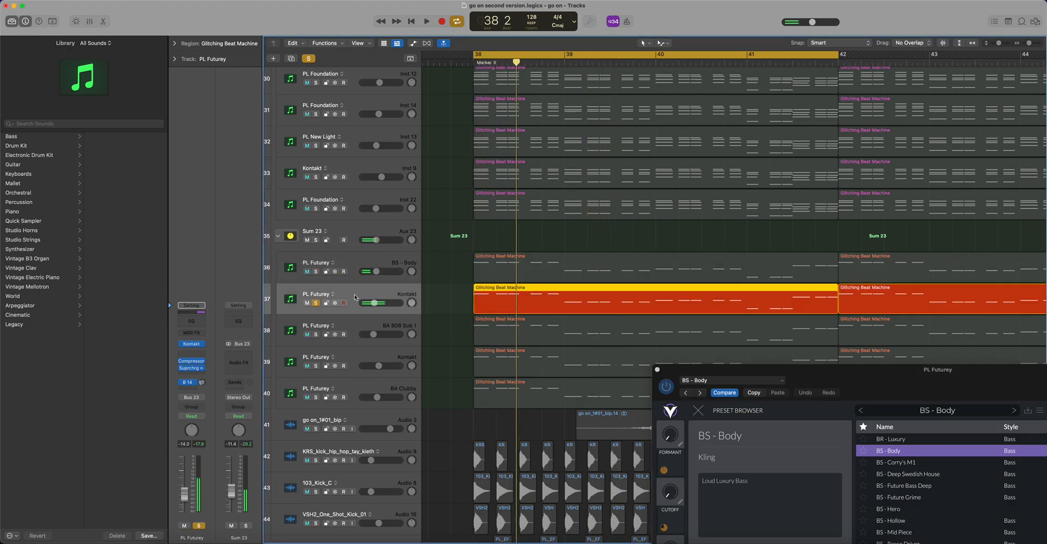
- Stop playback, open the Kontakt instrument on track 37 and remove its loaded Rickenbacker bass
click(202, 348)
click(184, 357)
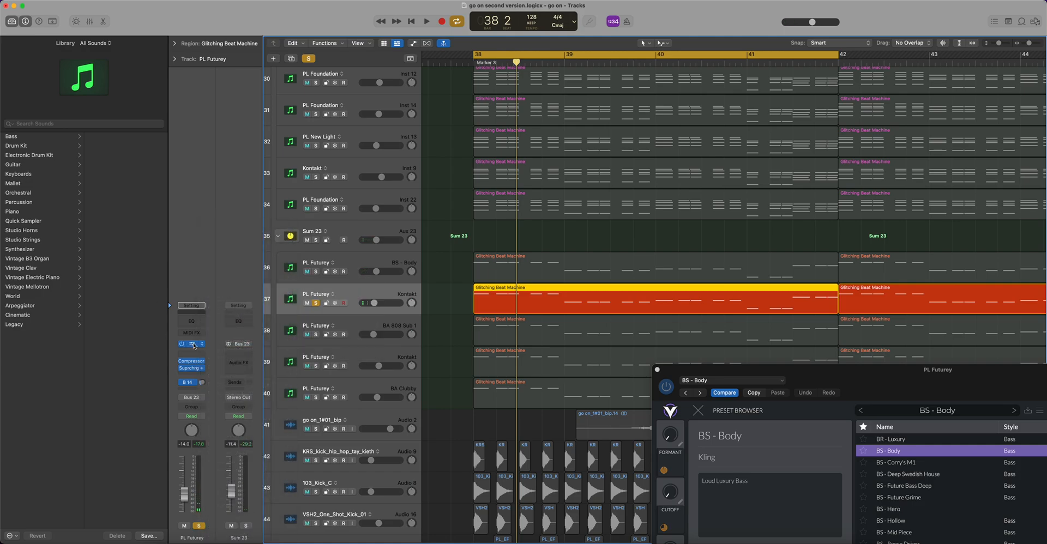
click(193, 344)
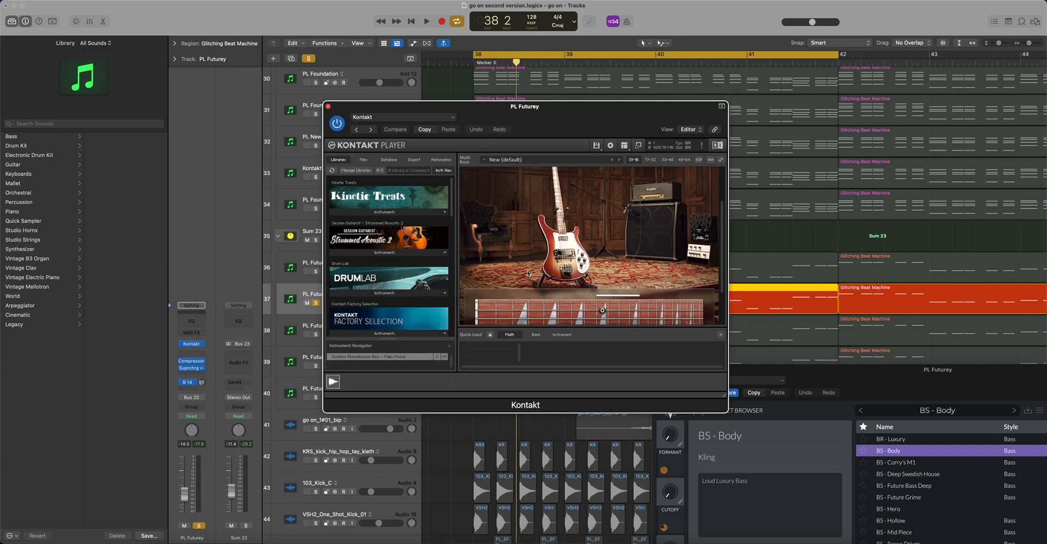
click(714, 171)
- Load Scarbee Rickenbacker Bass - Palm Muted from the Kontakt libraries, move the window aside and play the track
scroll(382, 267, down, 10)
scroll(379, 270, up, 2)
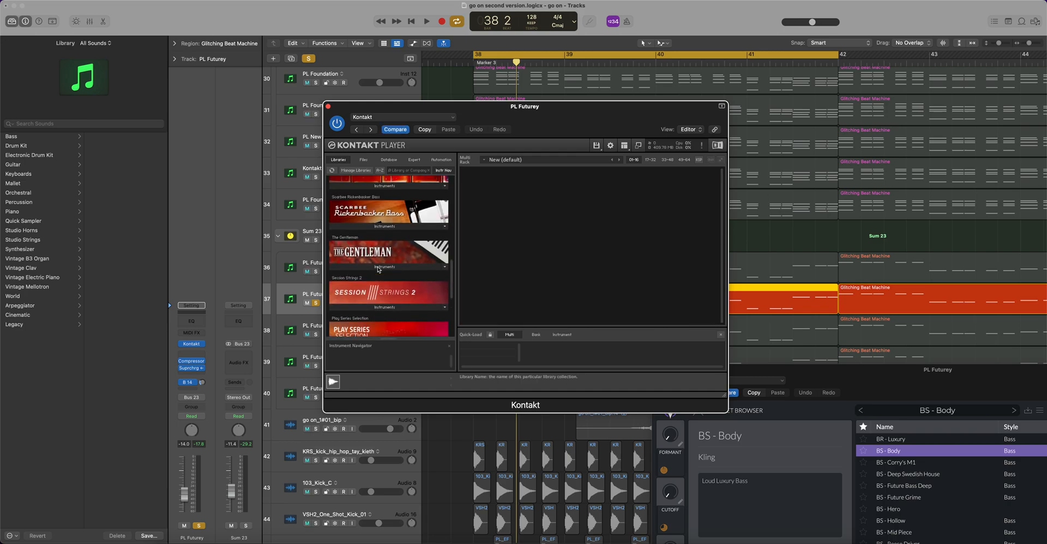
click(374, 227)
drag(555, 135, 265, 80)
key(space)
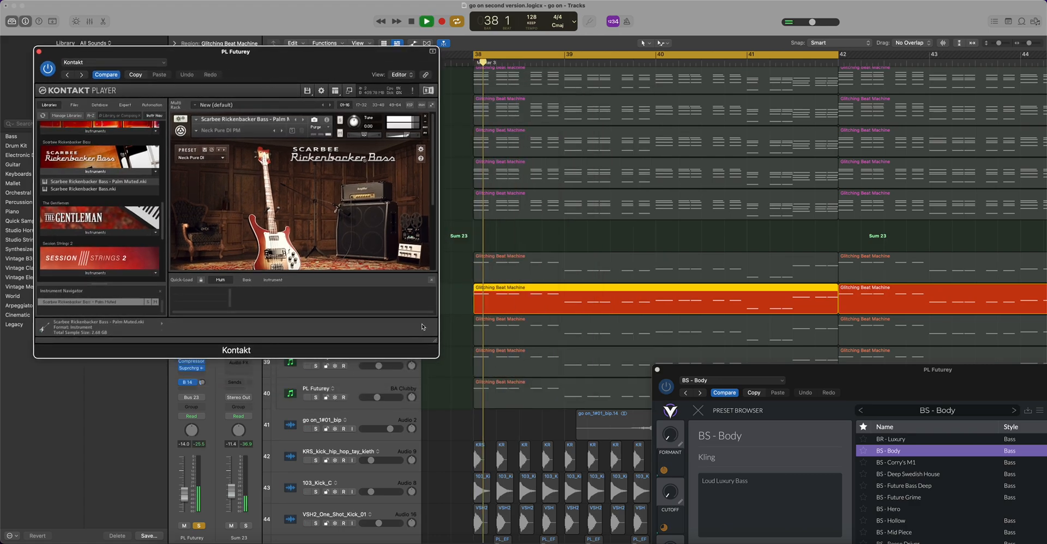
- Open track 37's Glitching Beat Machine region in the piano roll, transpose all its notes down an octave and play it
double_click(490, 291)
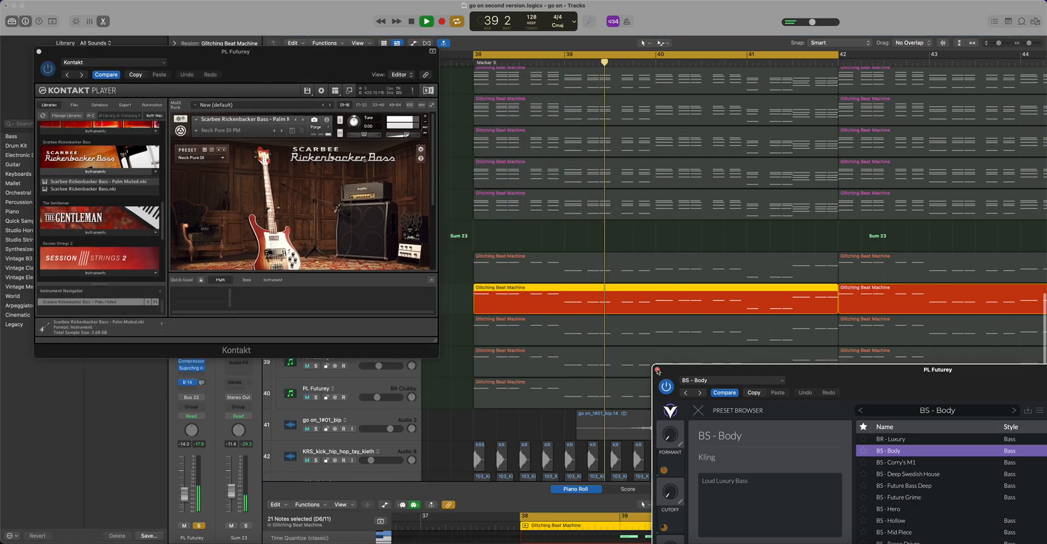
click(658, 370)
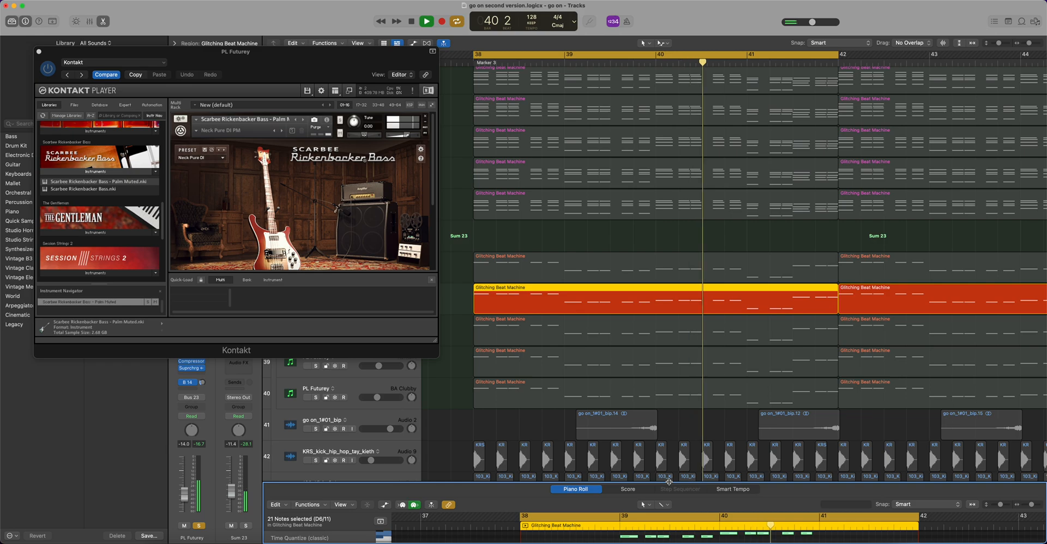
drag(669, 482, 669, 163)
key(space)
drag(529, 395, 529, 431)
key(space)
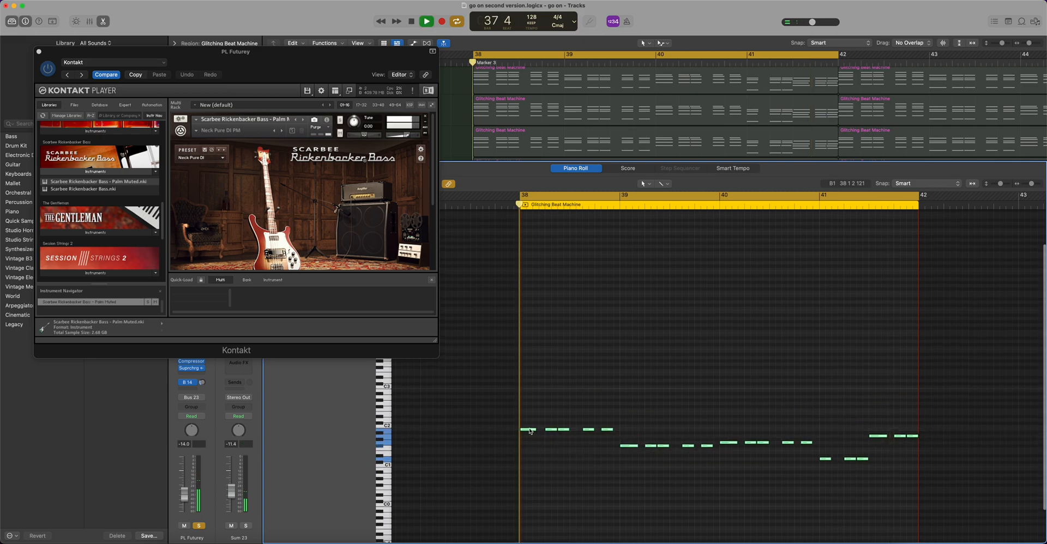
- Reset the Sum 23 volume to 0.0 dB, stop playback, and clear the Kontakt window and enlarged piano roll out of the way
alt+click(232, 492)
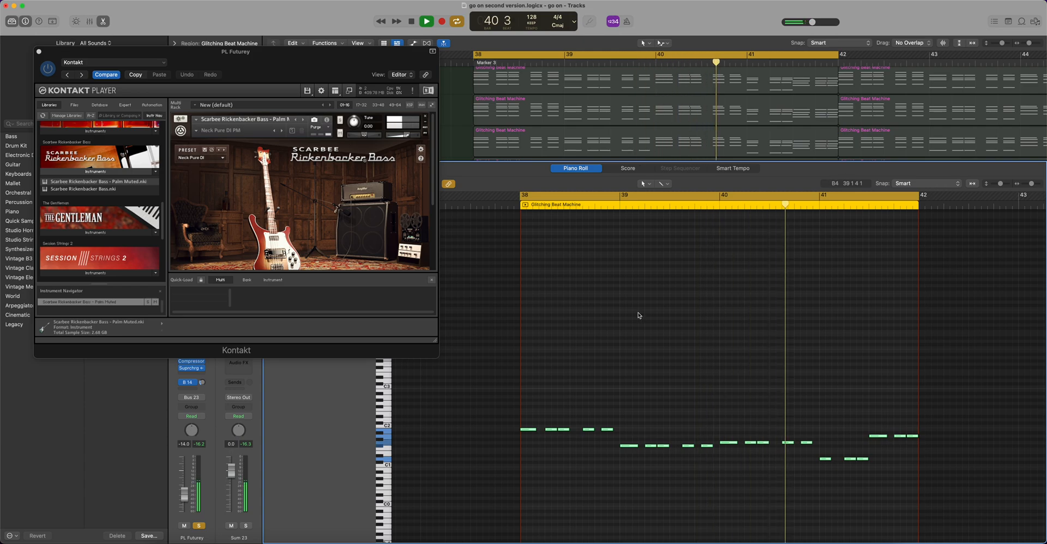
key(space)
click(38, 52)
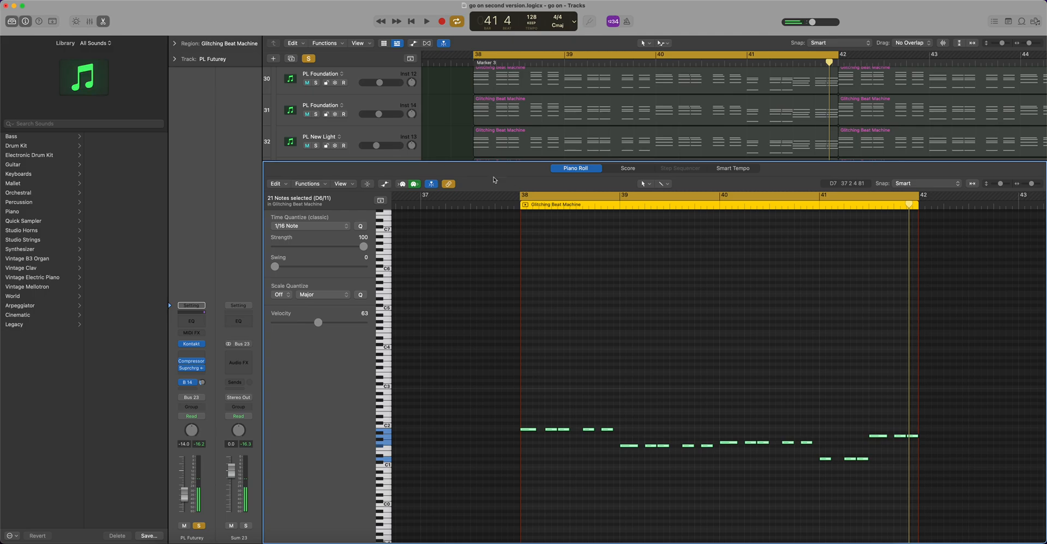
drag(476, 161, 554, 456)
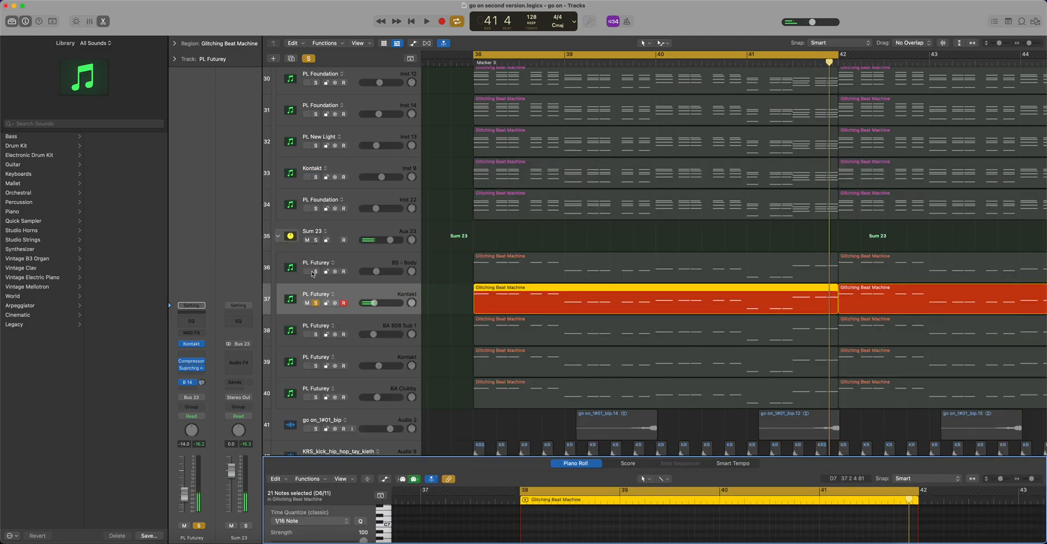
- Solo PL Futurey track 36 alongside track 37 and play the two basses together
click(312, 274)
key(space)
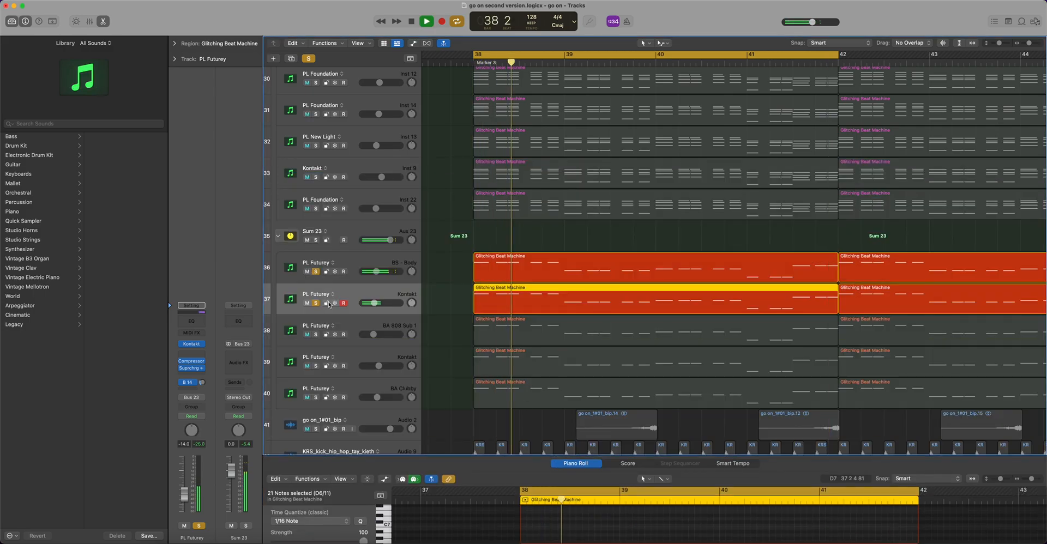
key(space)
key(space)
key(space)
- Remove the Compressor and Supercharger effects from PL Futurey track 36, listening between the two removals
click(357, 265)
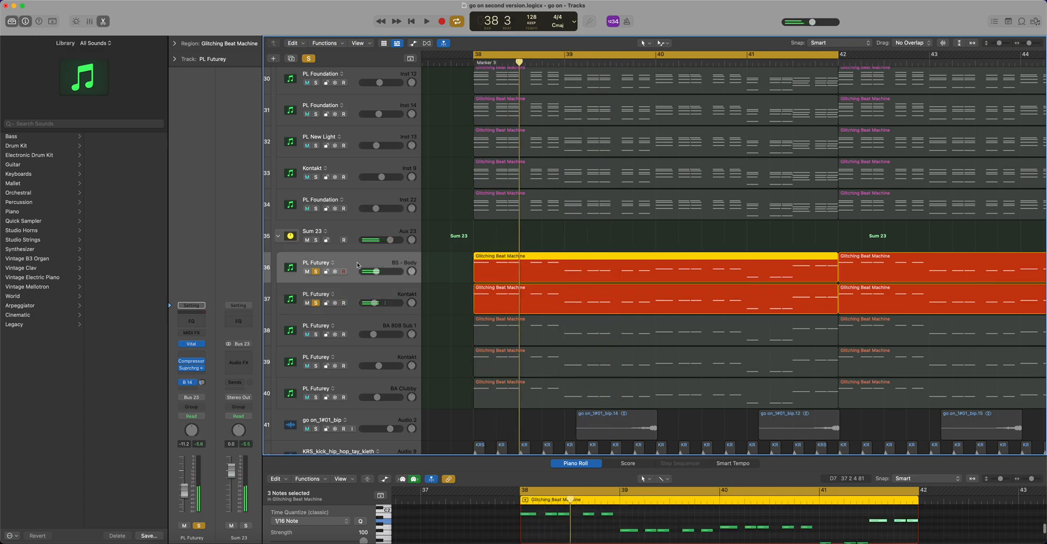
click(203, 363)
key(Escape)
key(space)
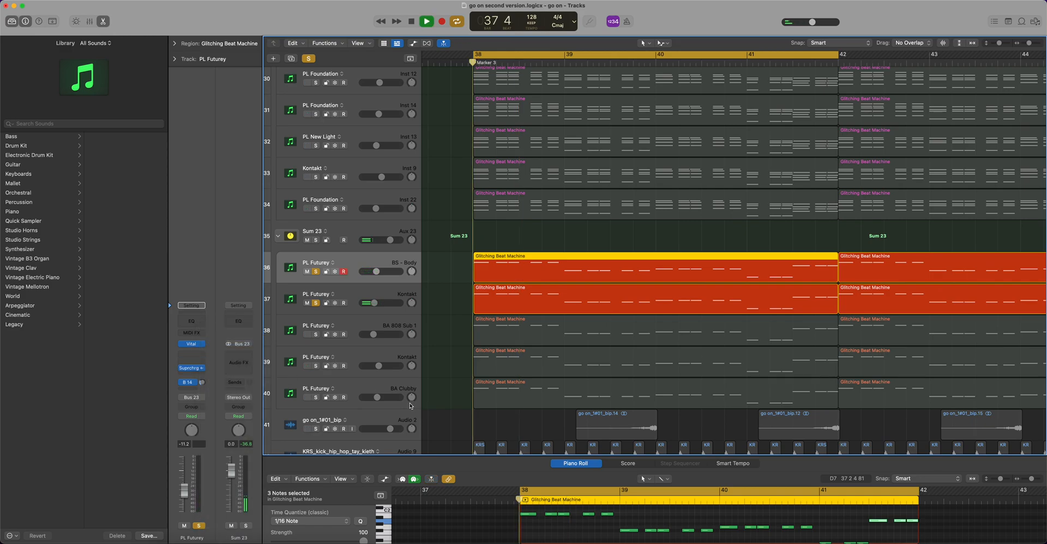
key(space)
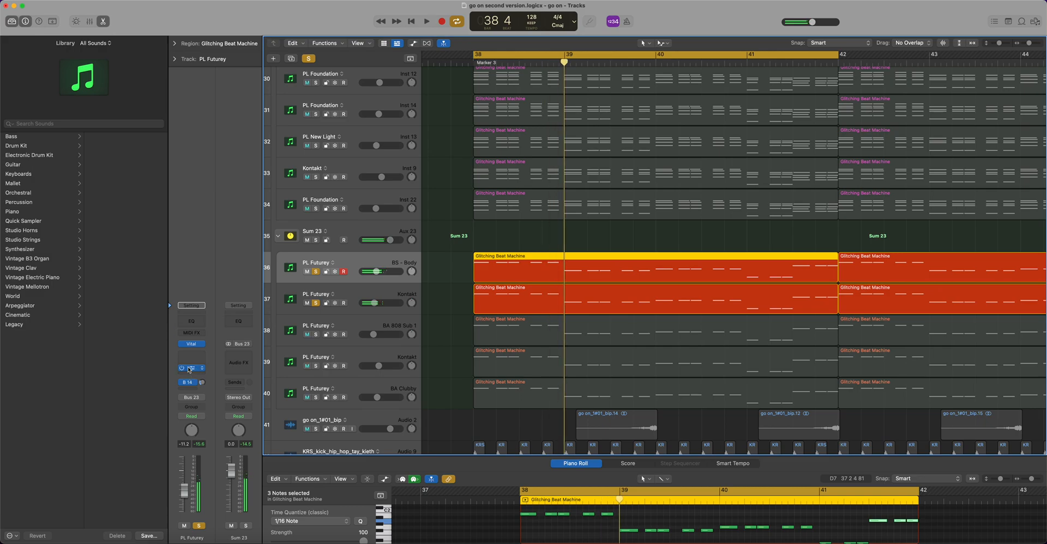
click(203, 370)
click(226, 342)
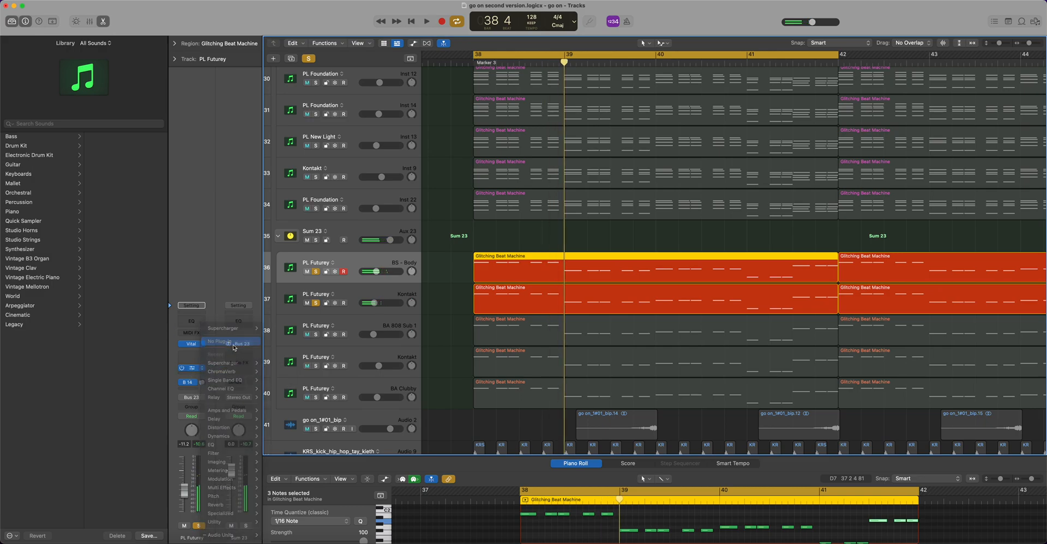
- Remove the Bus 14 send from PL Futurey track 36 and audition the two soloed basses
scroll(497, 318, down, 2)
key(space)
click(196, 383)
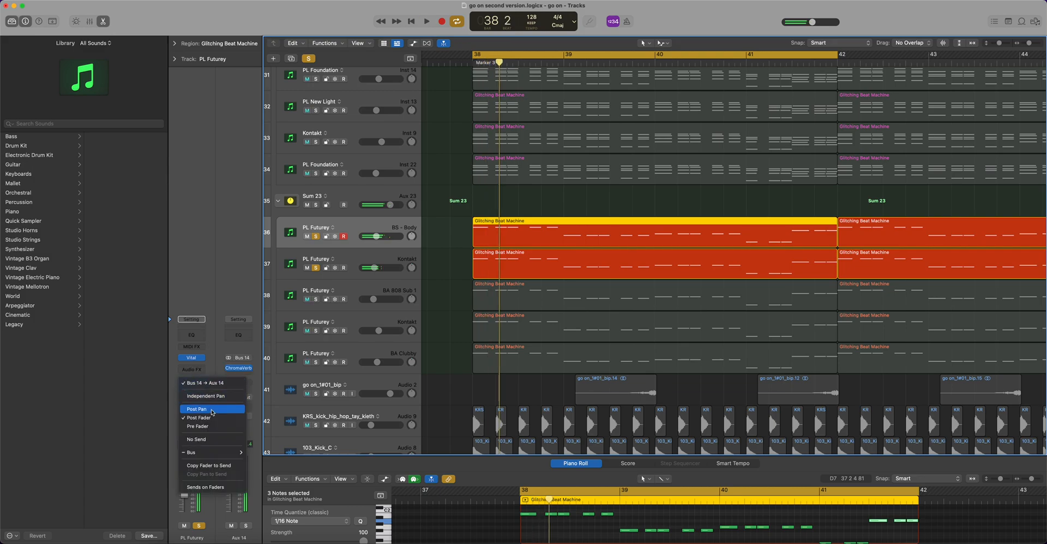
click(240, 439)
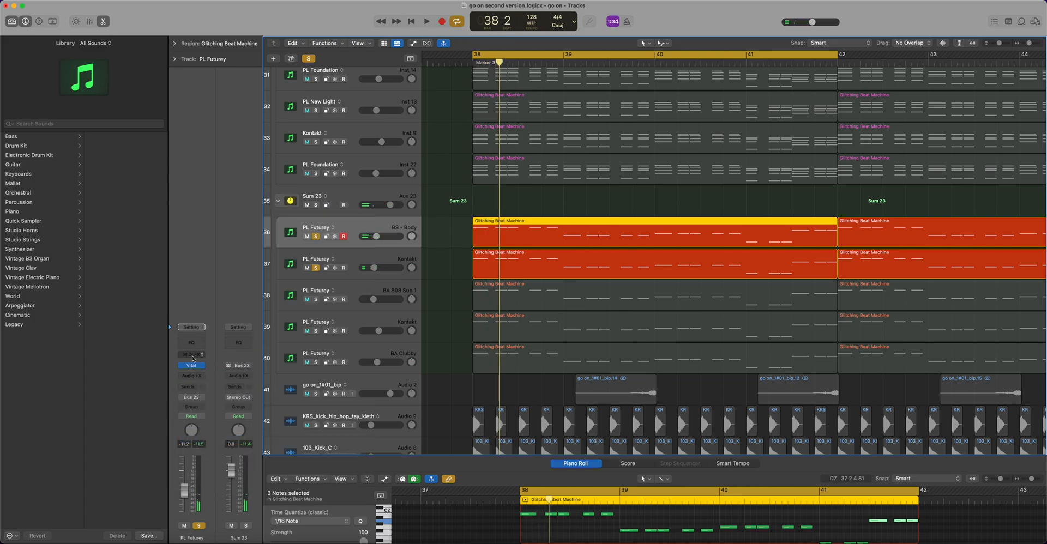
key(space)
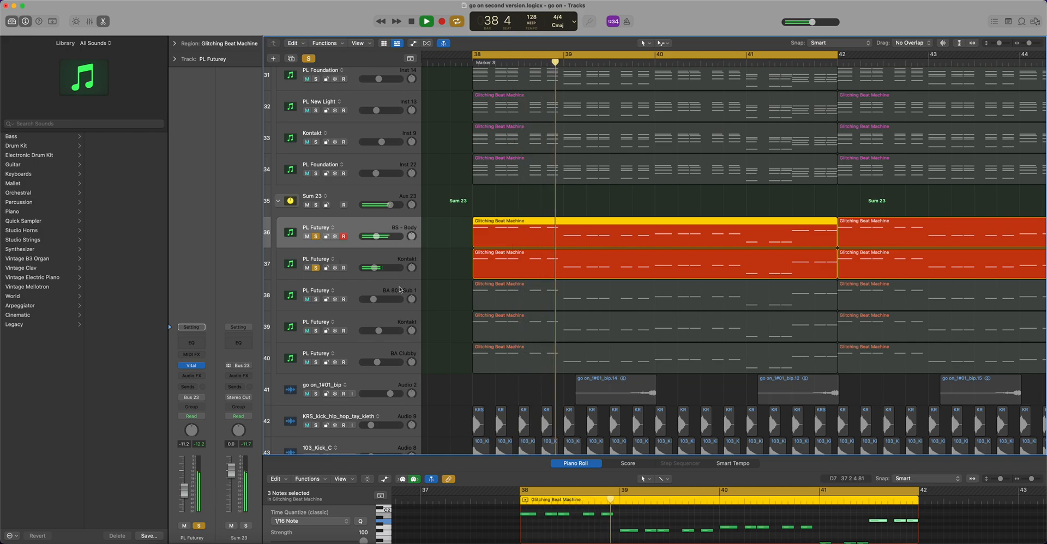
key(space)
- Solo PL Futurey track 38 in place of tracks 36 and 37, select it and audition it
click(317, 300)
click(316, 268)
click(316, 236)
key(space)
click(346, 293)
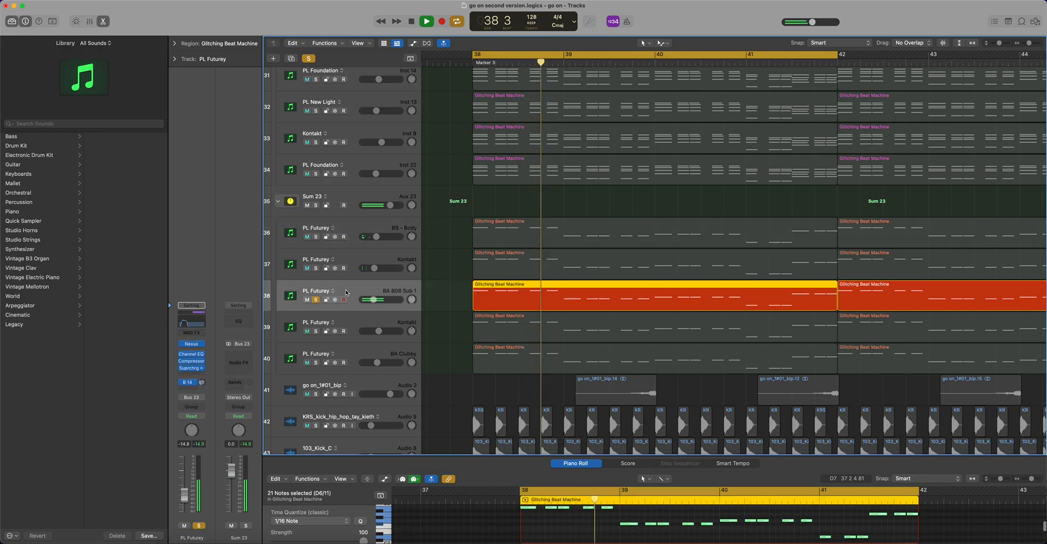
key(space)
- Solo PL Futurey track 39 in place of track 38, select it and audition it
click(315, 331)
click(316, 300)
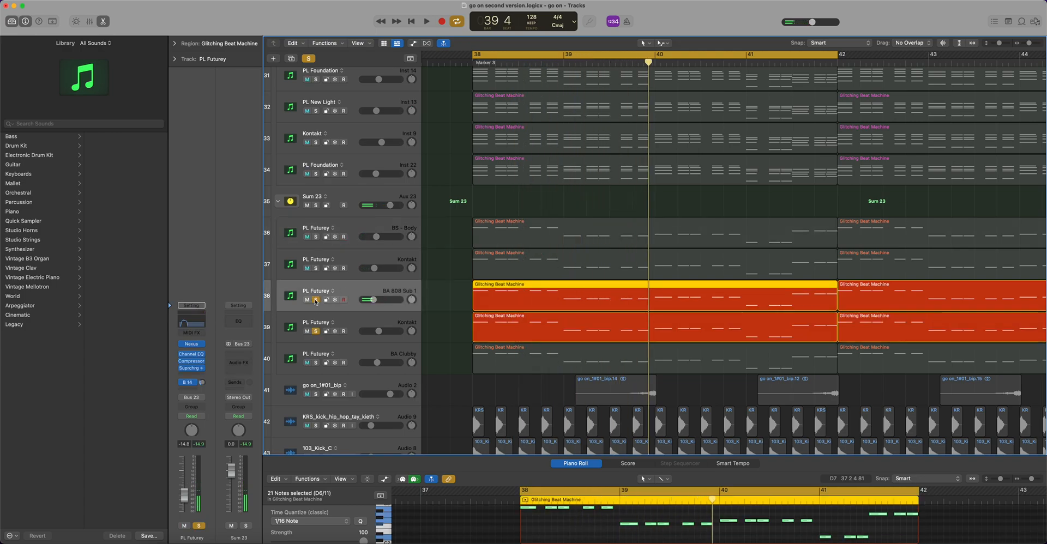
key(space)
click(350, 329)
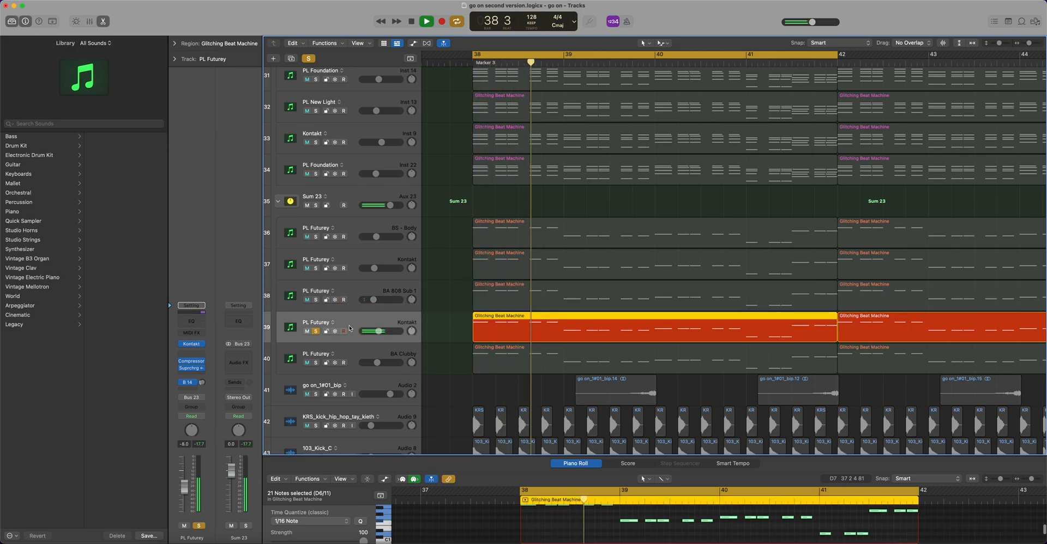
key(space)
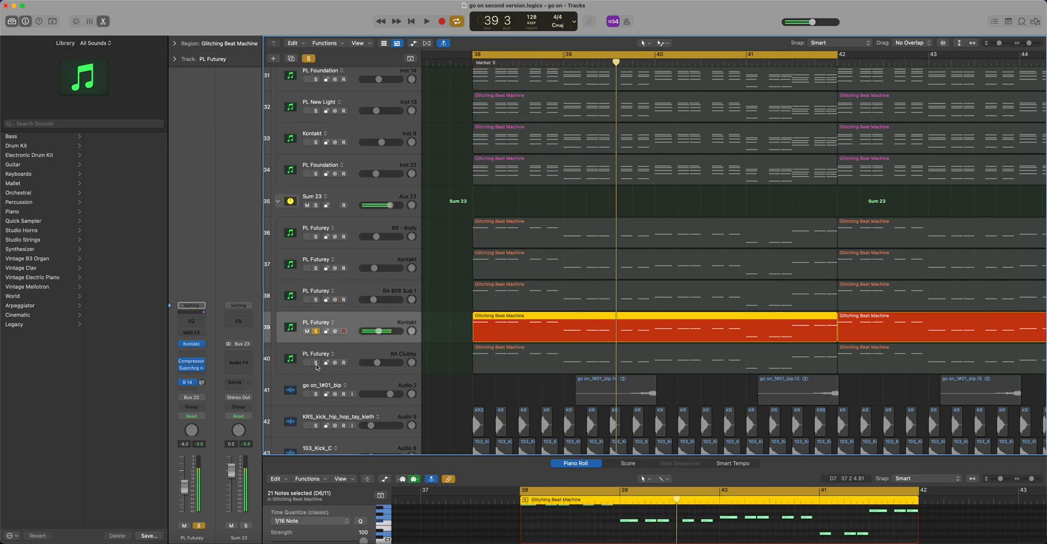
- Solo PL Futurey track 40 in place of track 39 and audition it
click(316, 363)
click(315, 331)
key(space)
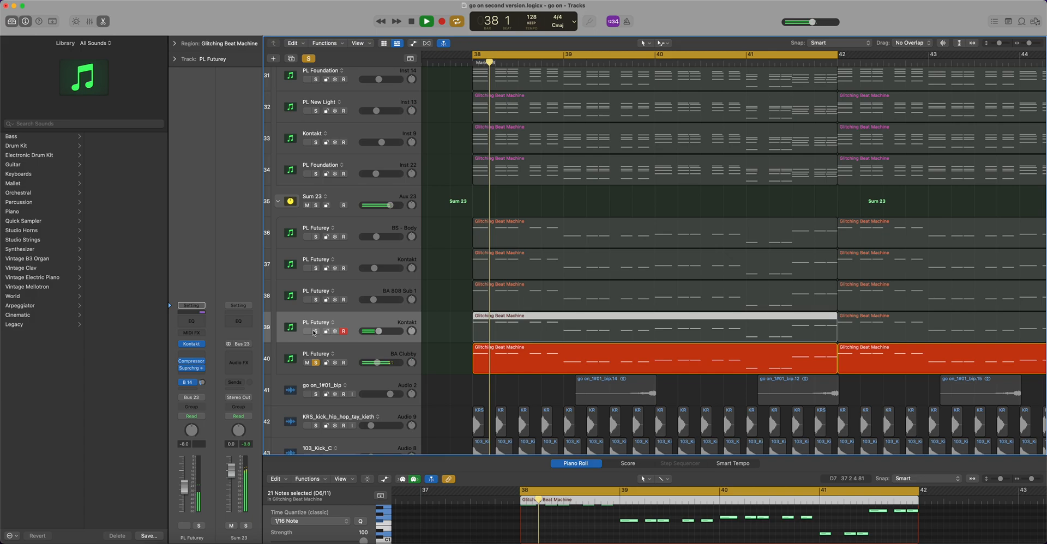
key(space)
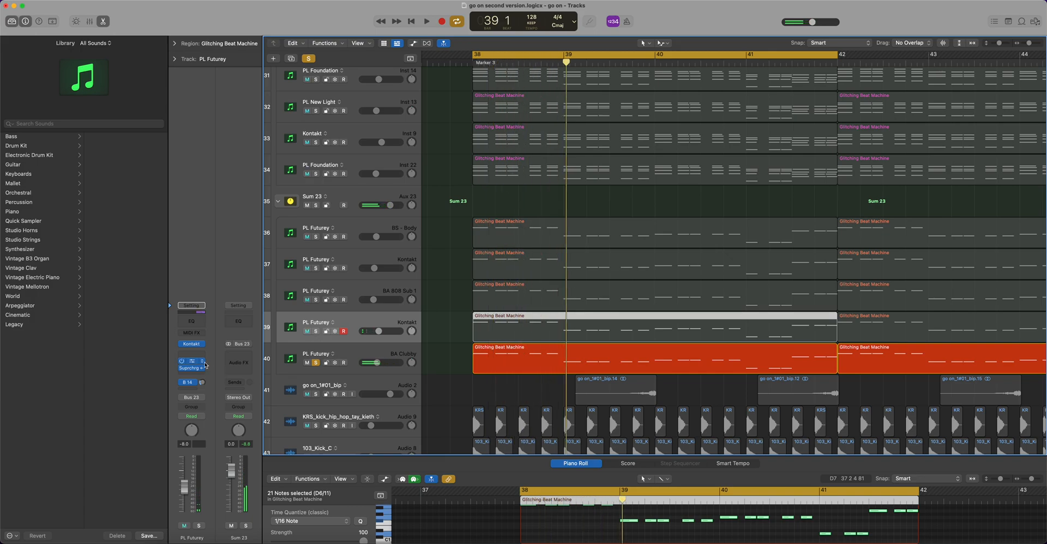
- Remove the Compressor from PL Futurey tracks 39 and 40, and audition track 40
click(204, 362)
click(217, 341)
right_click(334, 353)
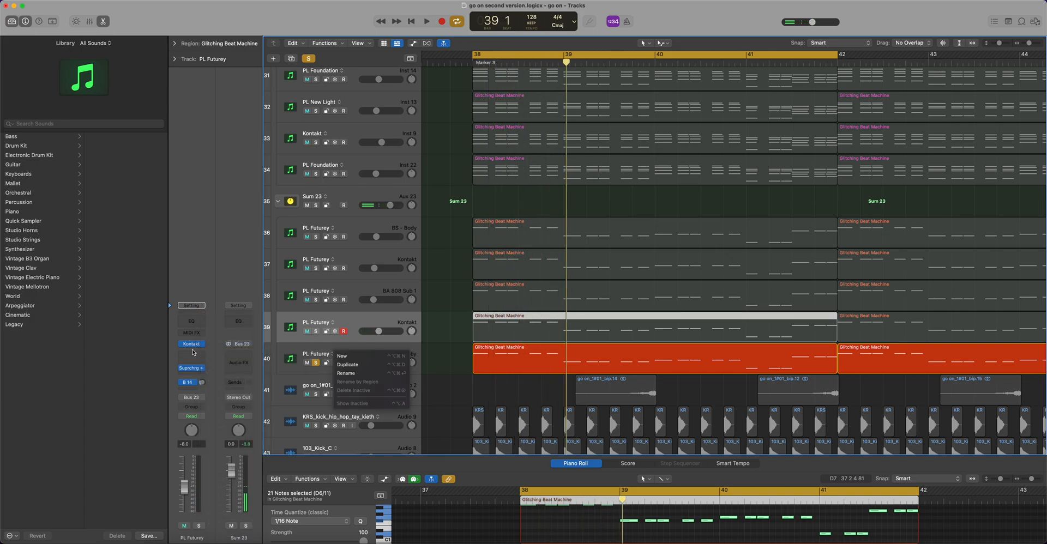
click(353, 348)
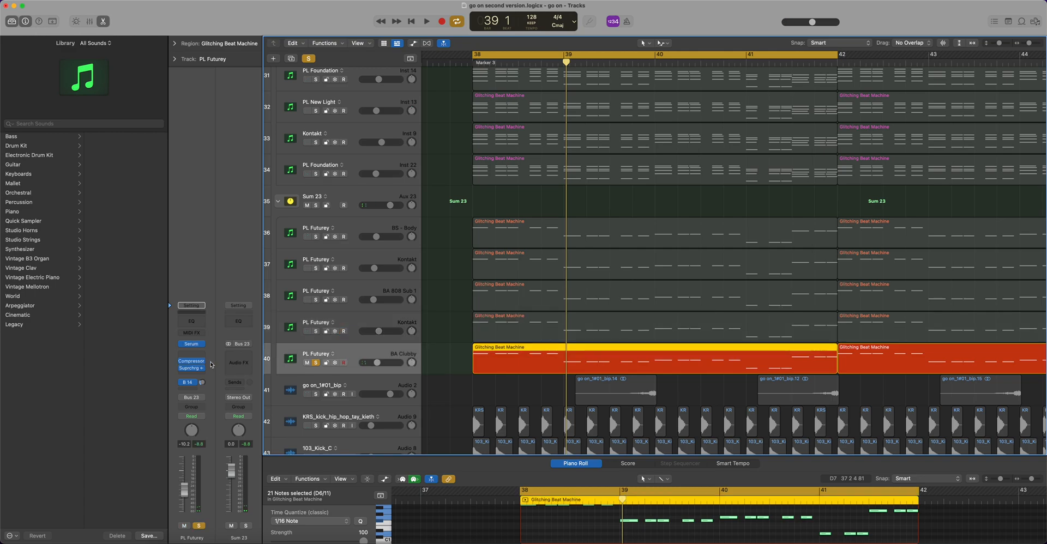
click(204, 362)
click(244, 343)
key(space)
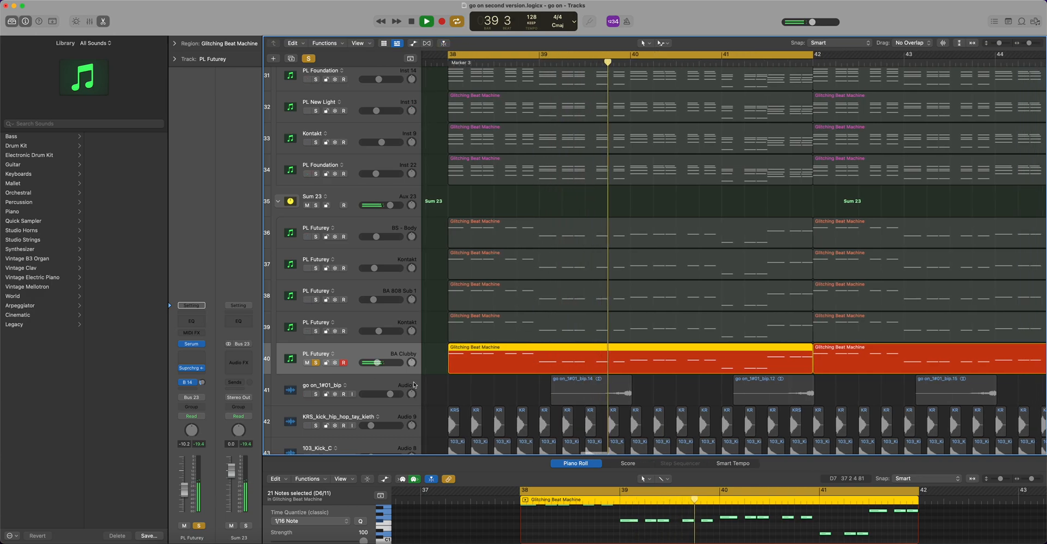
key(space)
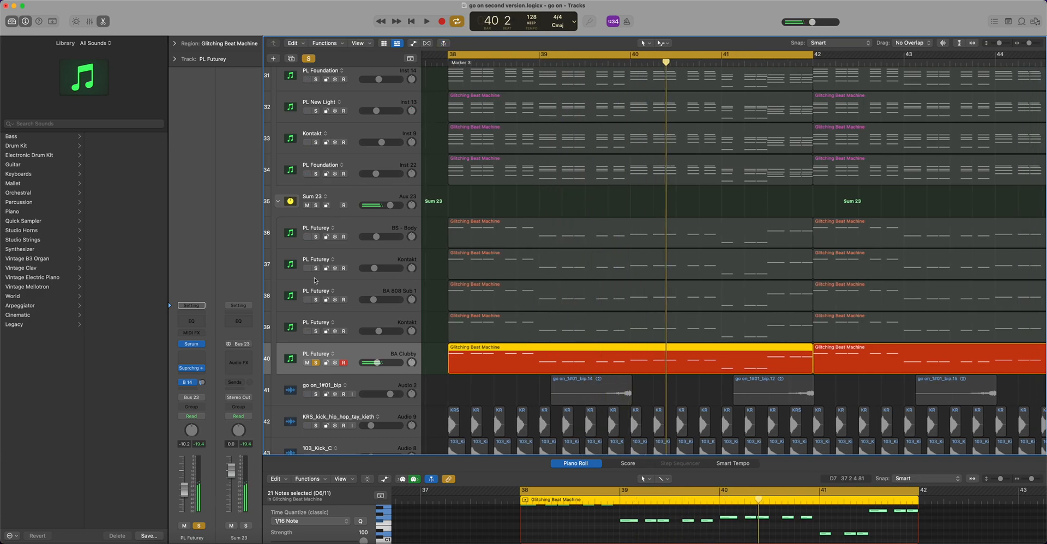
- Solo the whole Sum 23 stack instead of track 40 and lower its volume to -3.4 dB during playback
click(315, 363)
click(316, 205)
key(space)
drag(396, 207, 375, 211)
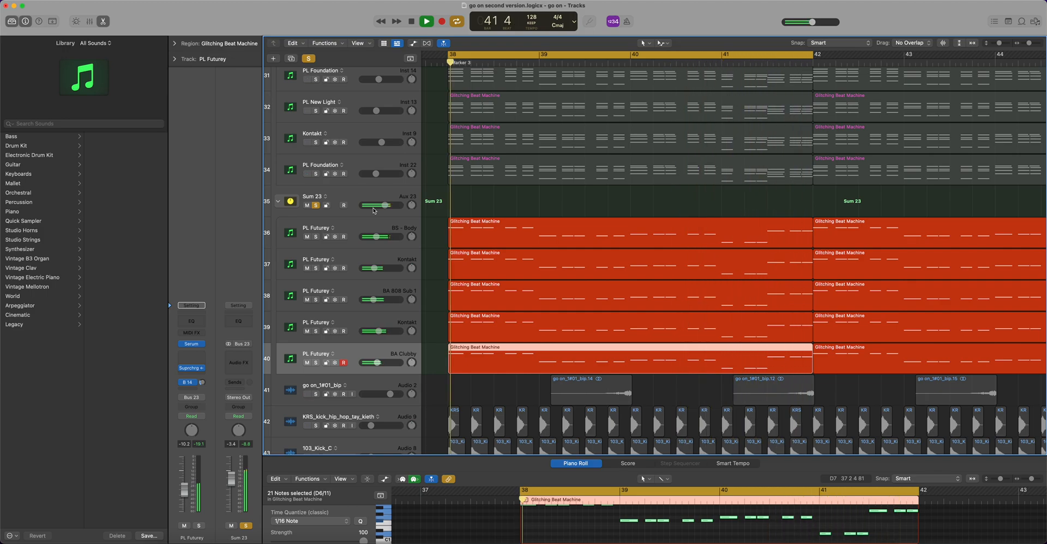
key(space)
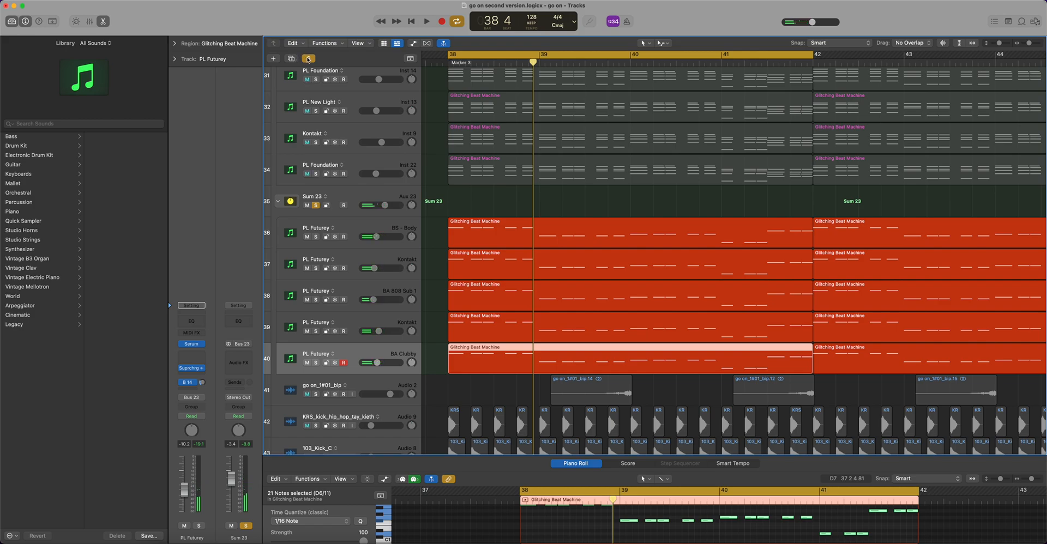
- Clear all solos, play the full mix and set the Sum 23 volume to -5.3 dB
click(308, 59)
scroll(487, 198, up, 1)
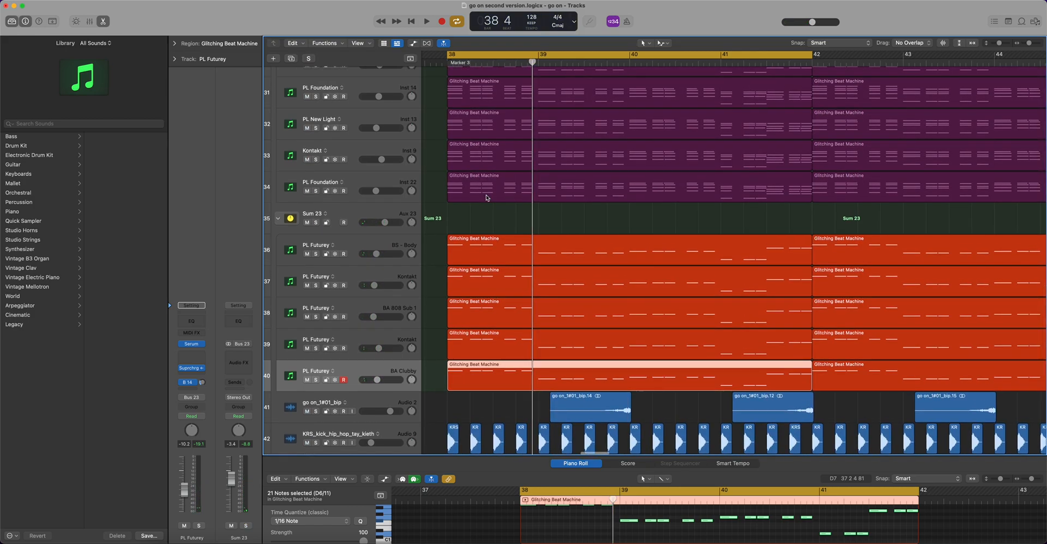
key(space)
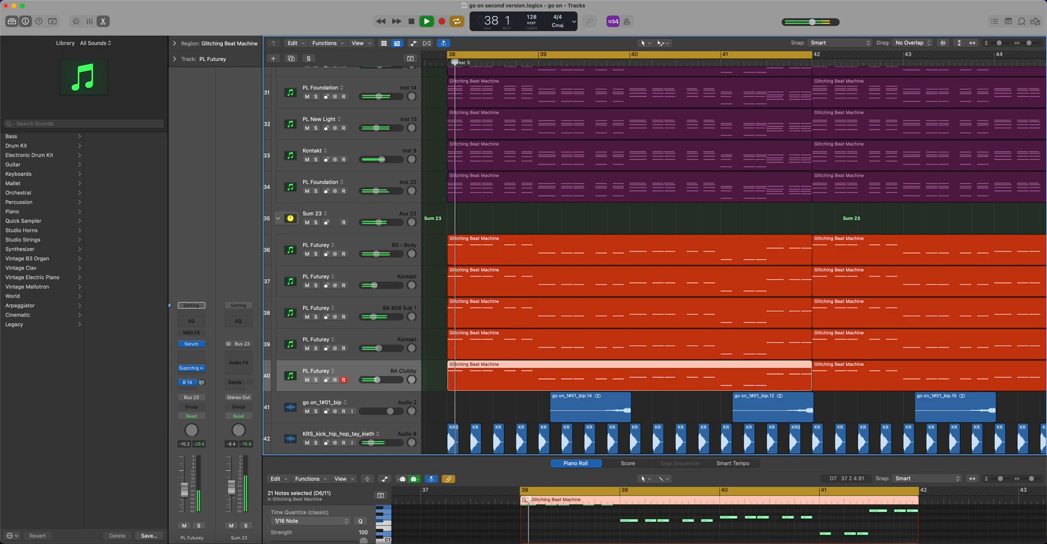
drag(235, 485, 235, 488)
key(space)
- Lower chorus version 2 track 10 to -13.0 dB during playback and mute the track
scroll(400, 420, up, 15)
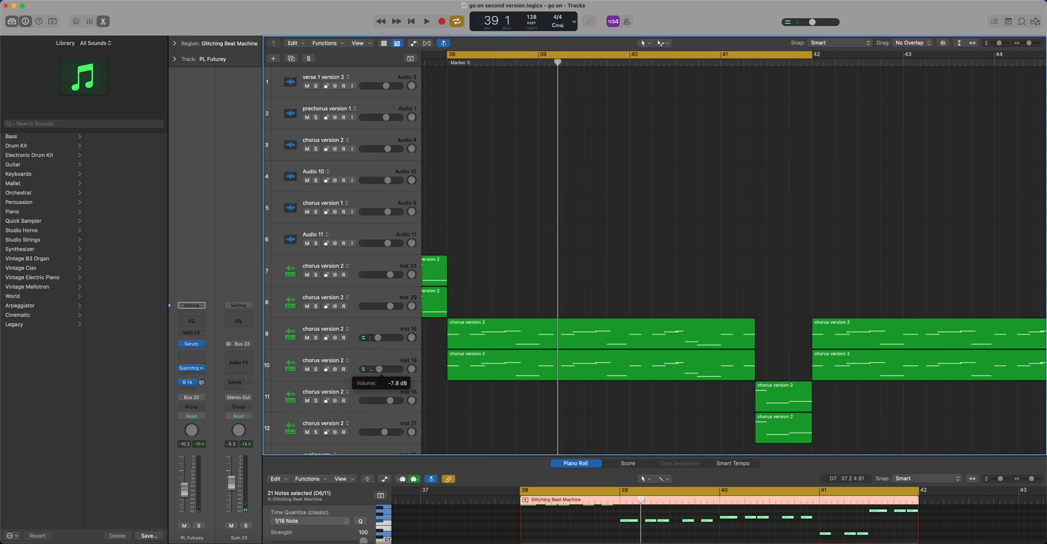
key(space)
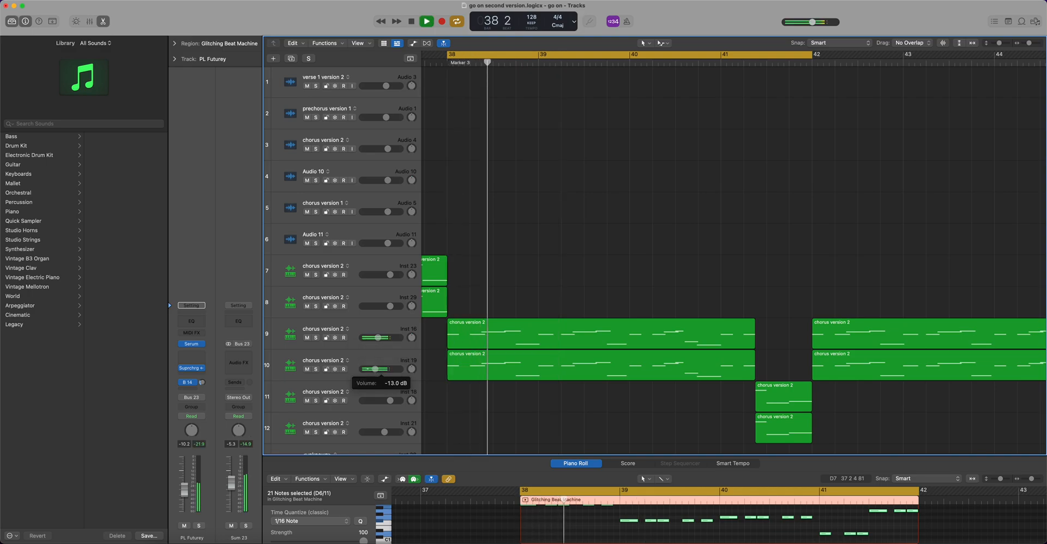
click(309, 370)
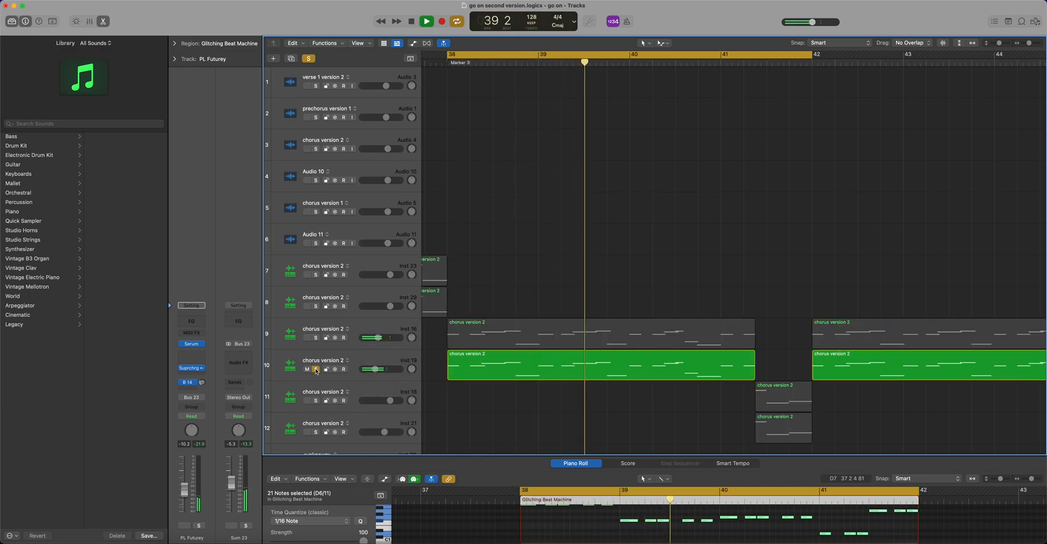
click(309, 369)
click(309, 370)
- Check the playing tracks across the arrangement, stop playback and mute chorus version 2 track 11
scroll(325, 375, down, 15)
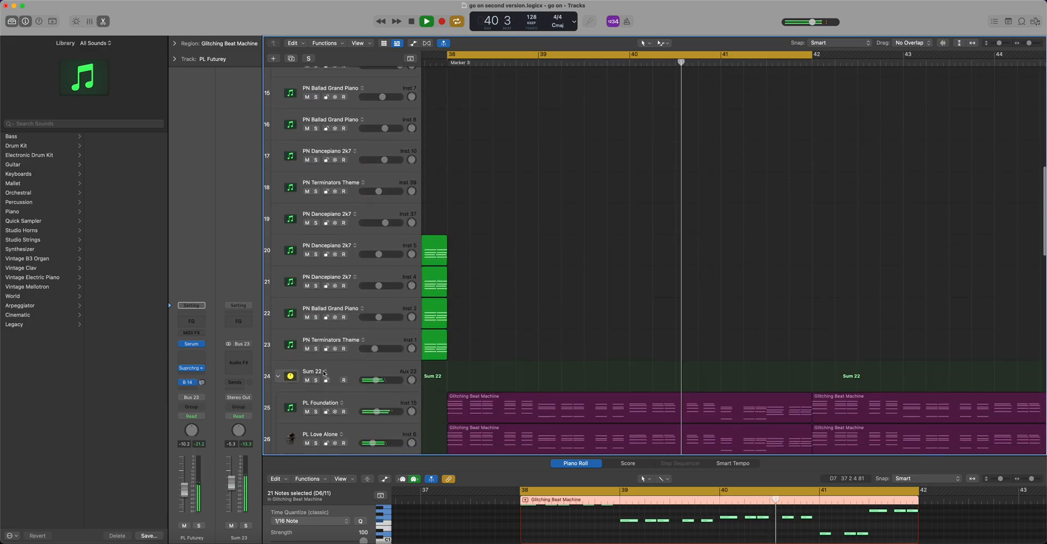
scroll(325, 375, down, 6)
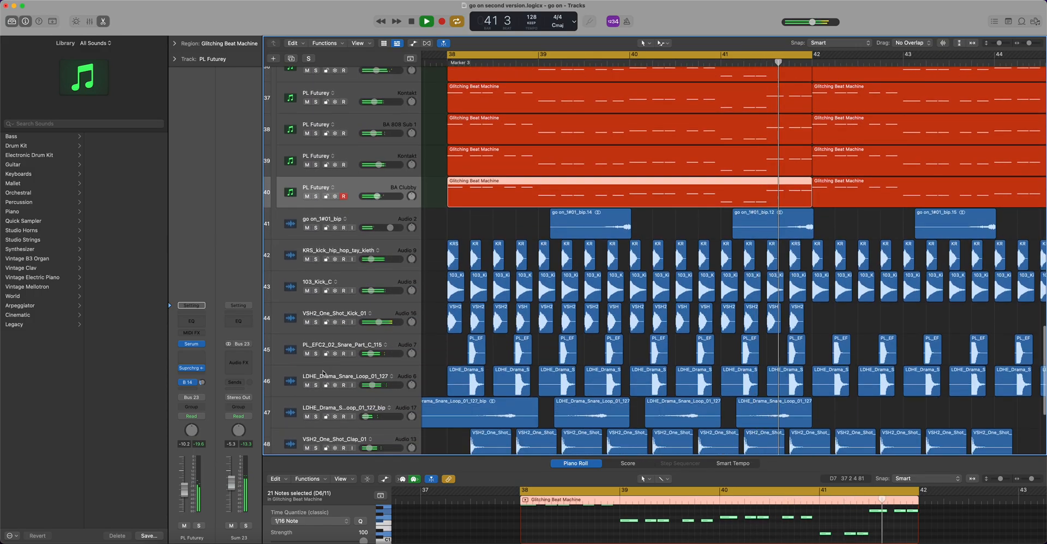
scroll(323, 372, up, 18)
key(space)
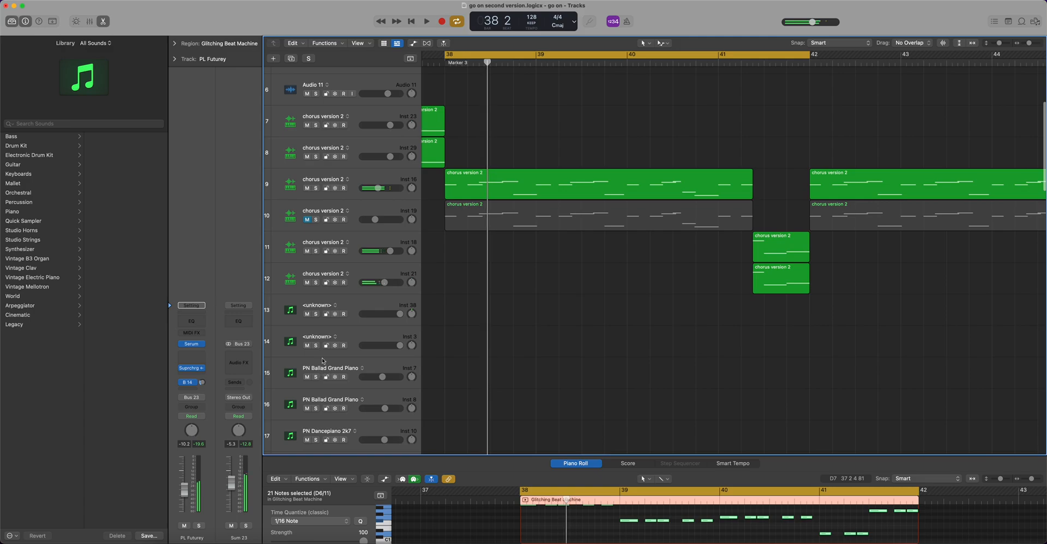
click(308, 251)
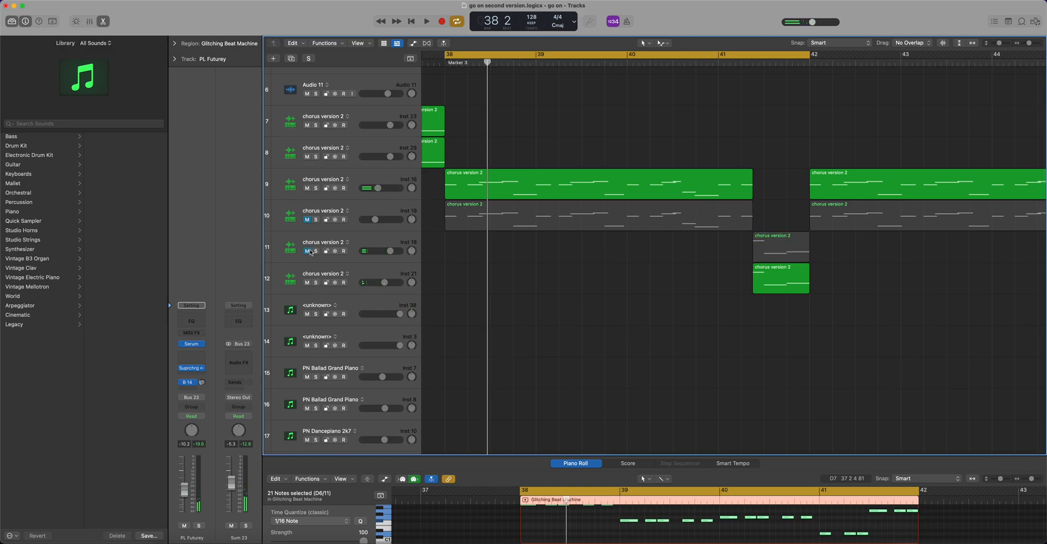
- Play the loop from bar 38 and check the mix with chorus version 2 tracks 10 and 11 muted
key(space)
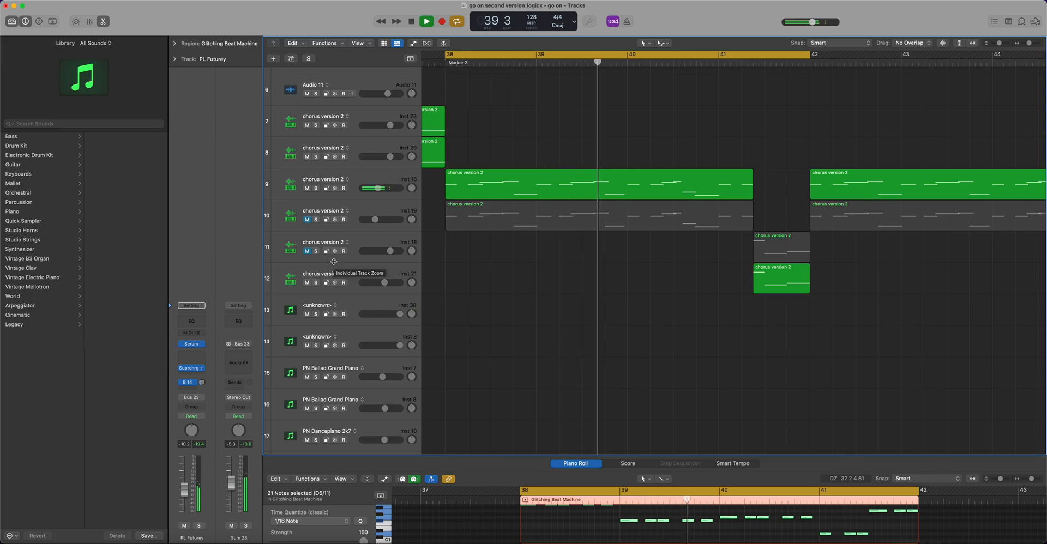
scroll(334, 262, down, 5)
scroll(338, 289, up, 10)
key(space)
- Add a Channel EQ to chorus version 2 track 9 and raise its low cut to between 100 and 200 Hz during playback
click(358, 304)
click(191, 329)
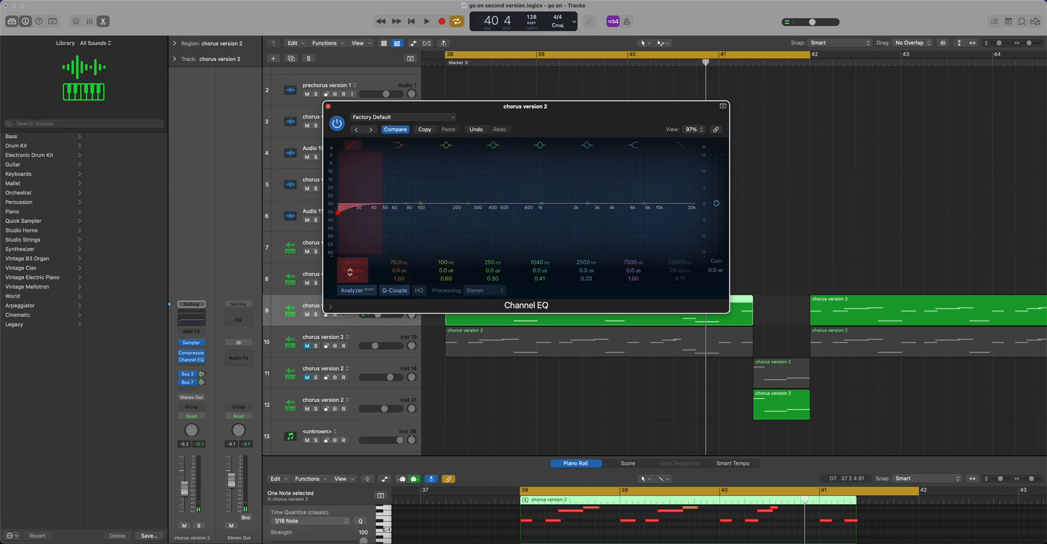
drag(352, 264, 355, 265)
key(space)
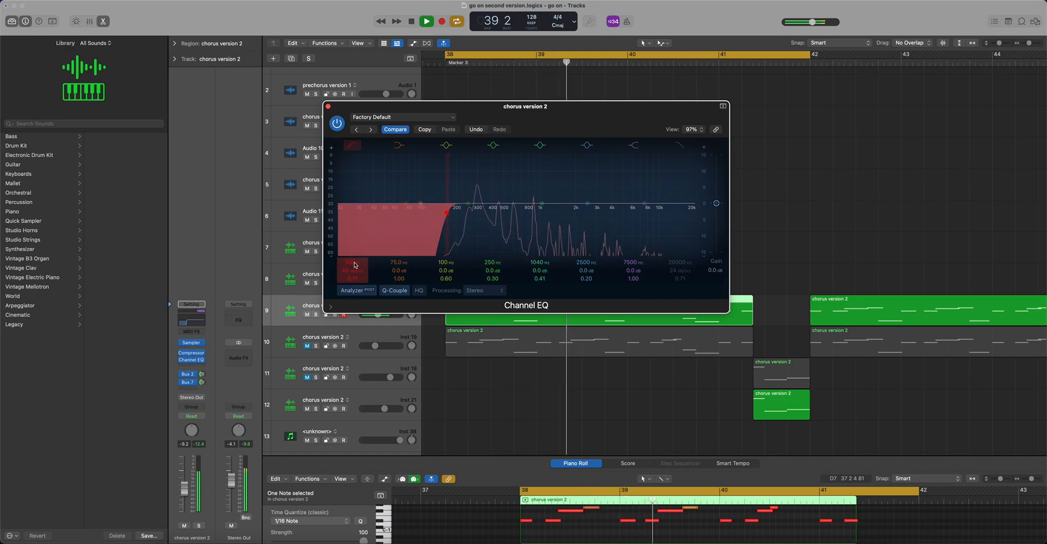
click(328, 106)
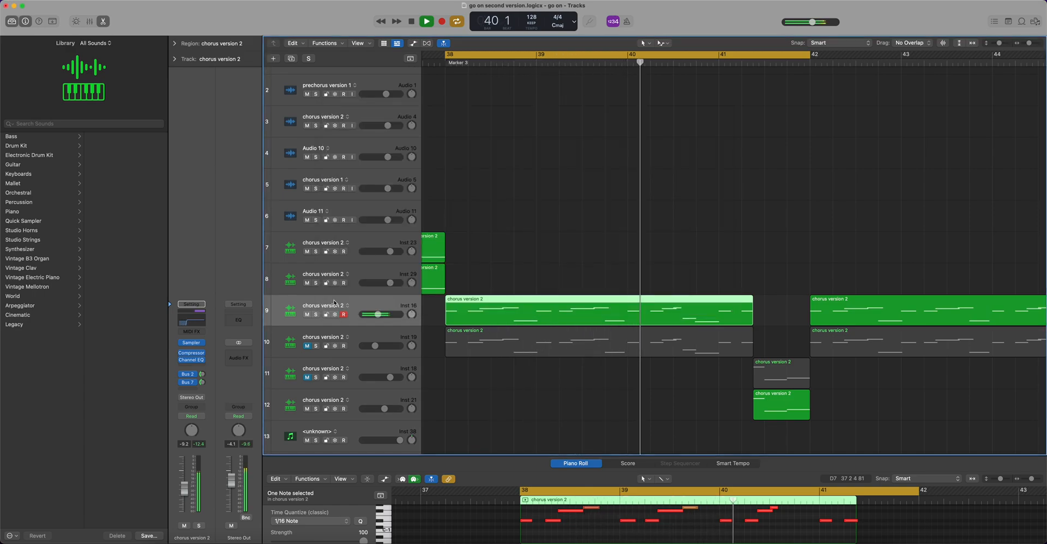
- Stop playback and inspect the Supercharger on Aux 6, fed by the Bus 7 send of chorus version 2 track 12
click(347, 399)
key(space)
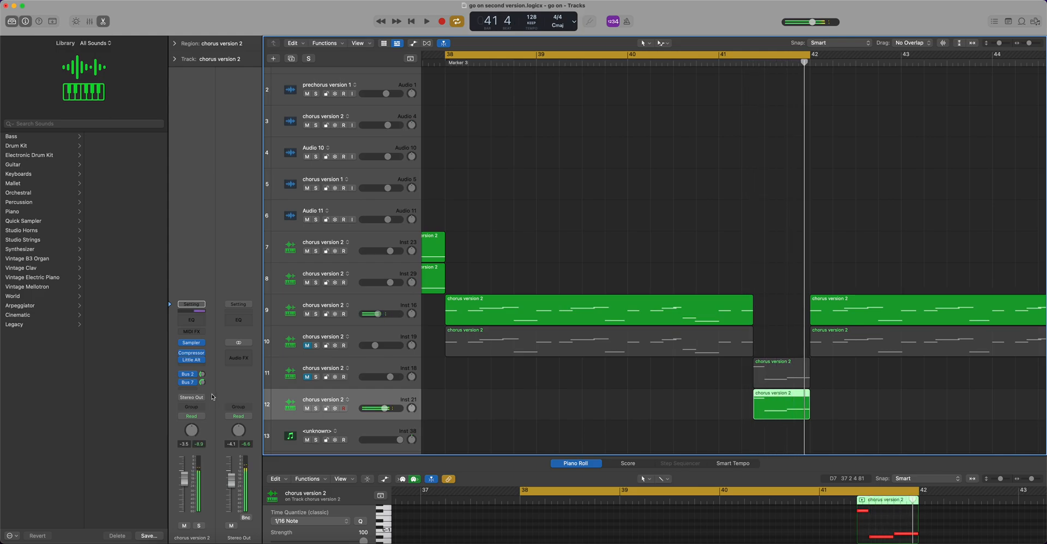
click(197, 383)
click(212, 366)
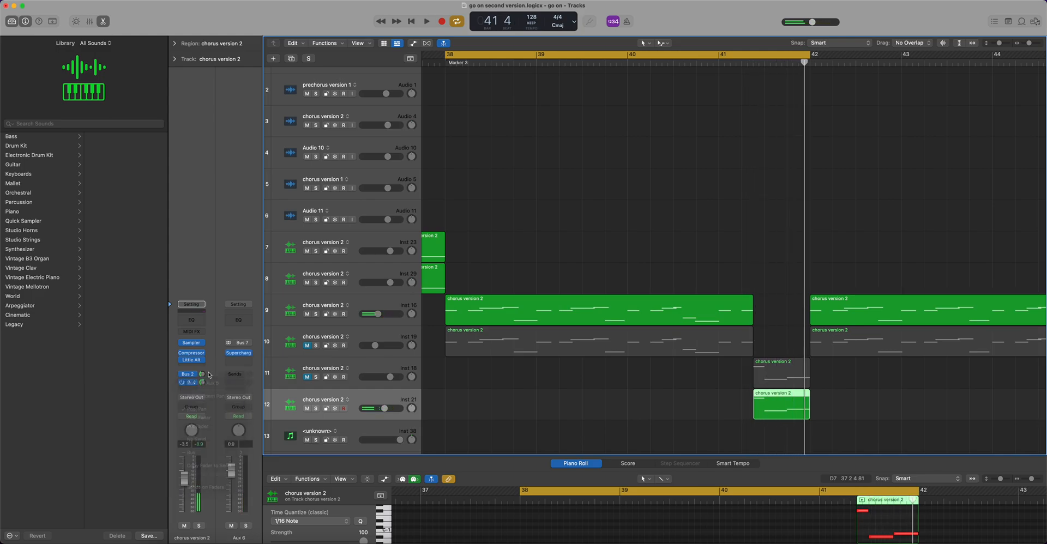
click(243, 356)
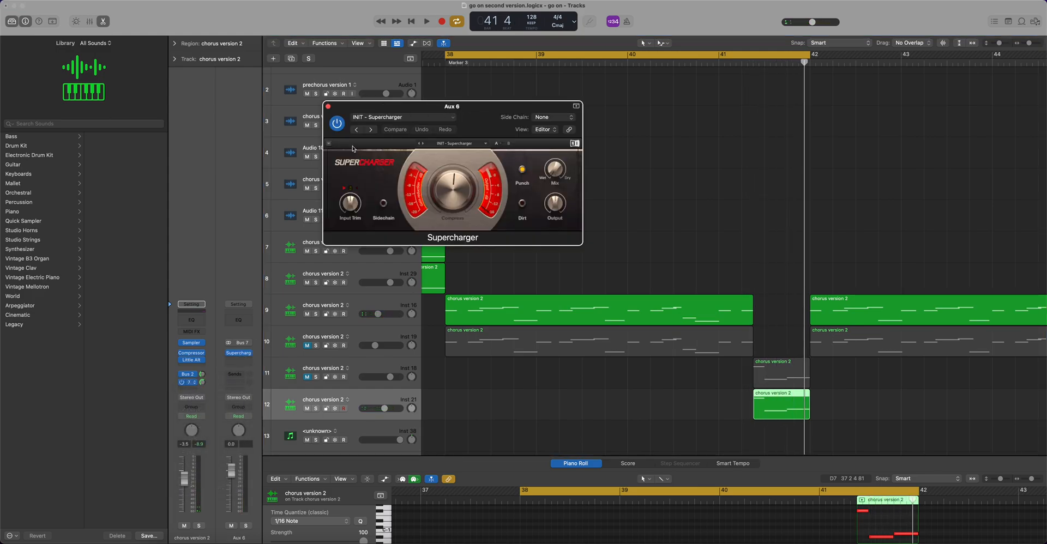
click(328, 106)
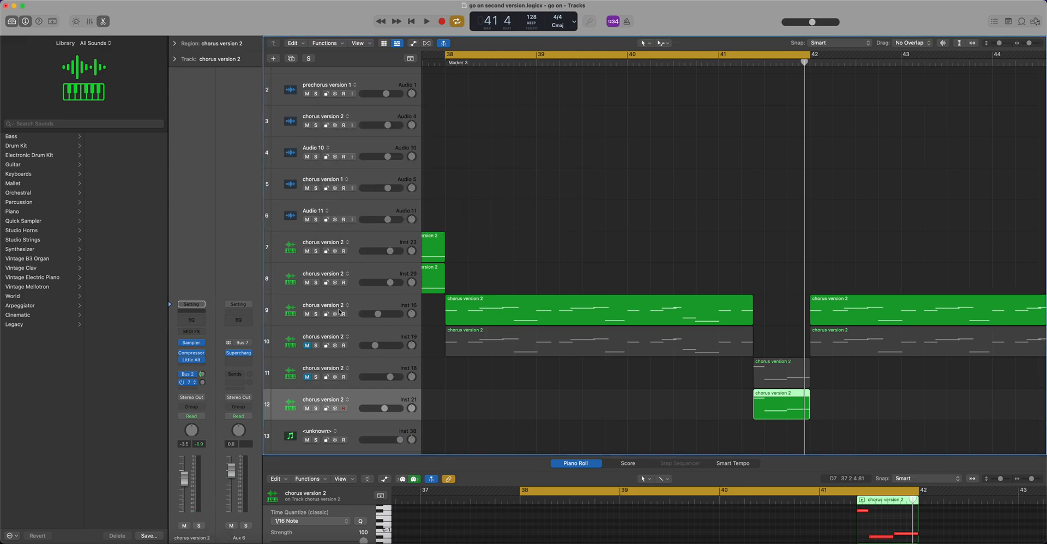
- Turn the Bus 7 send of chorus version 2 track 9 all the way down and play the mix to check it
click(355, 306)
drag(202, 383, 180, 508)
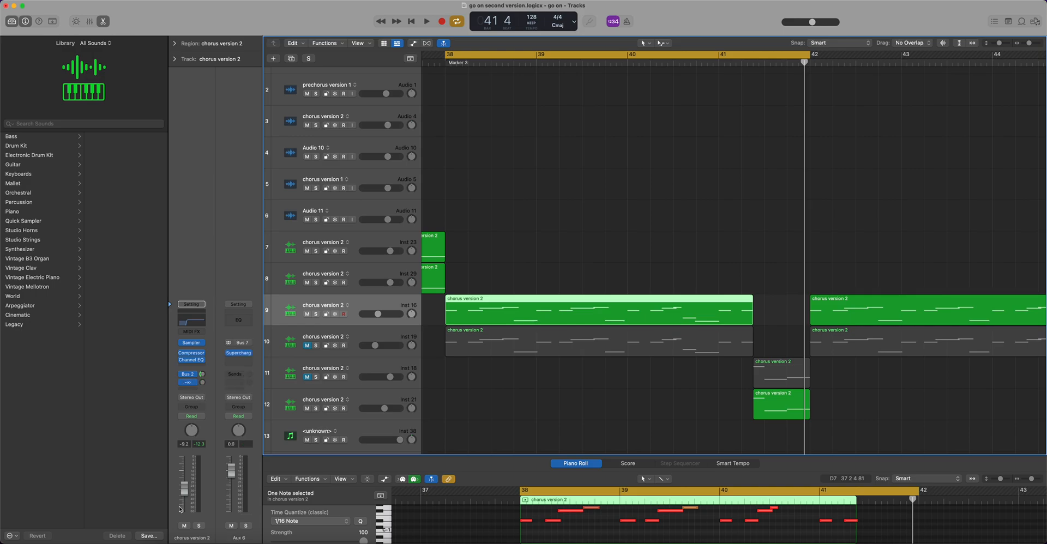
key(space)
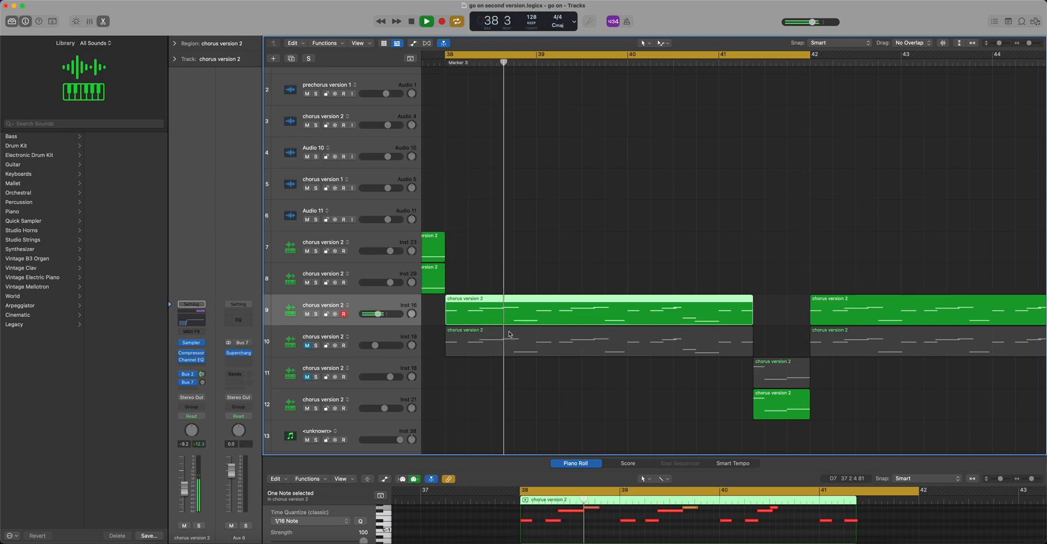
scroll(510, 334, down, 2)
scroll(510, 334, down, 10)
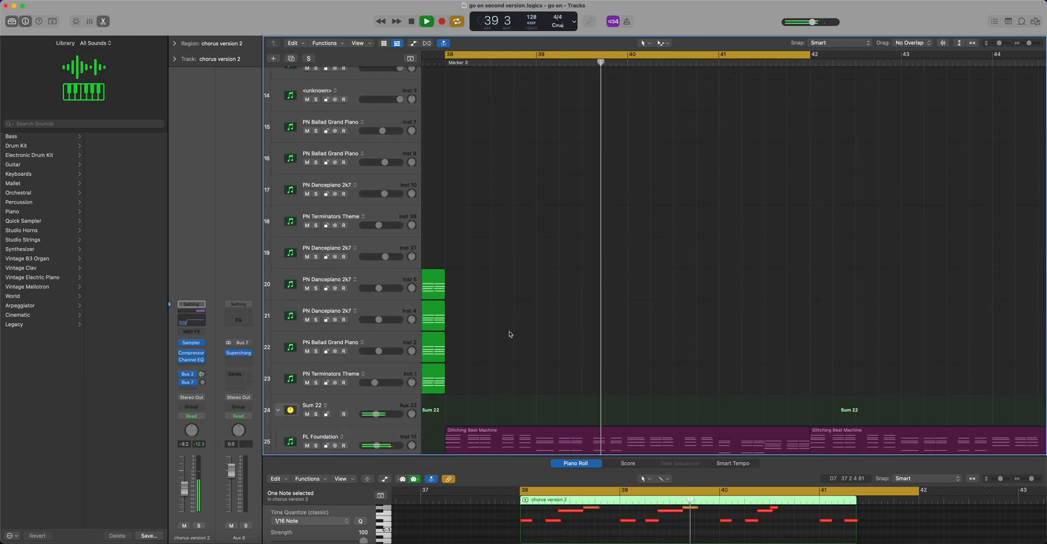
scroll(510, 334, up, 6)
key(space)
scroll(383, 172, up, 1)
- Delete both muted chorus version 2 tracks, Inst 19 and Inst 18, together with their regions
click(371, 204)
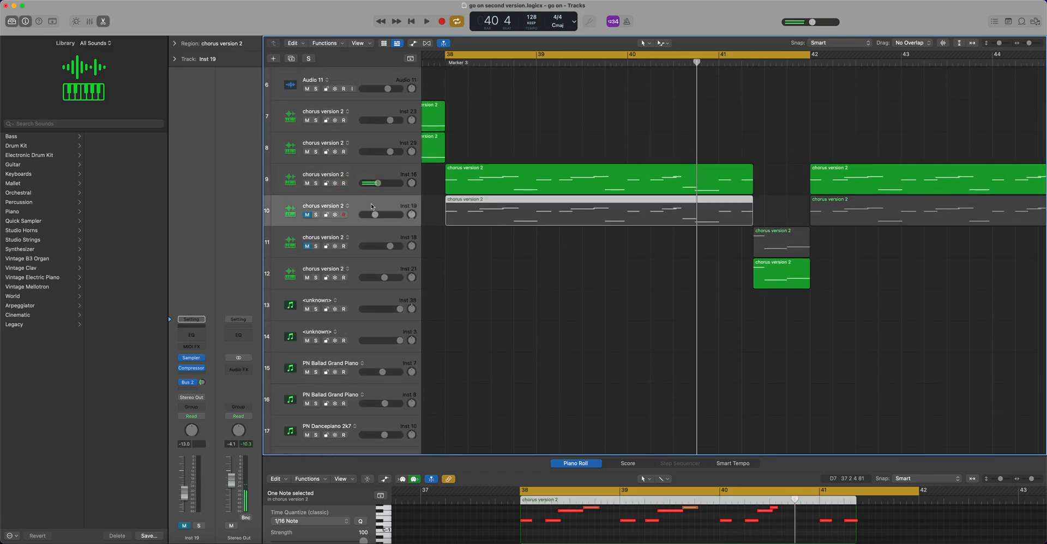
key(Delete)
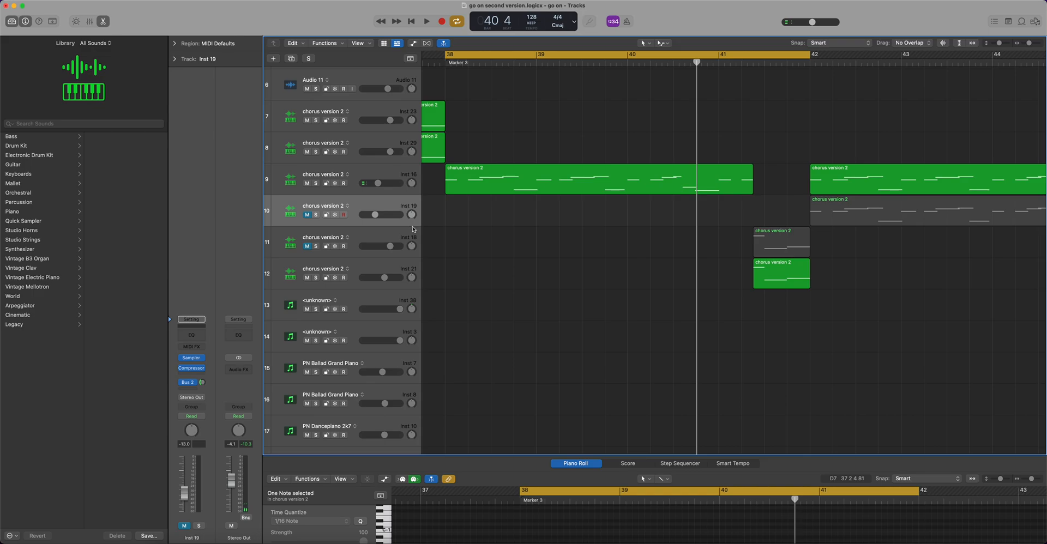
key(super+BackSpace)
key(Return)
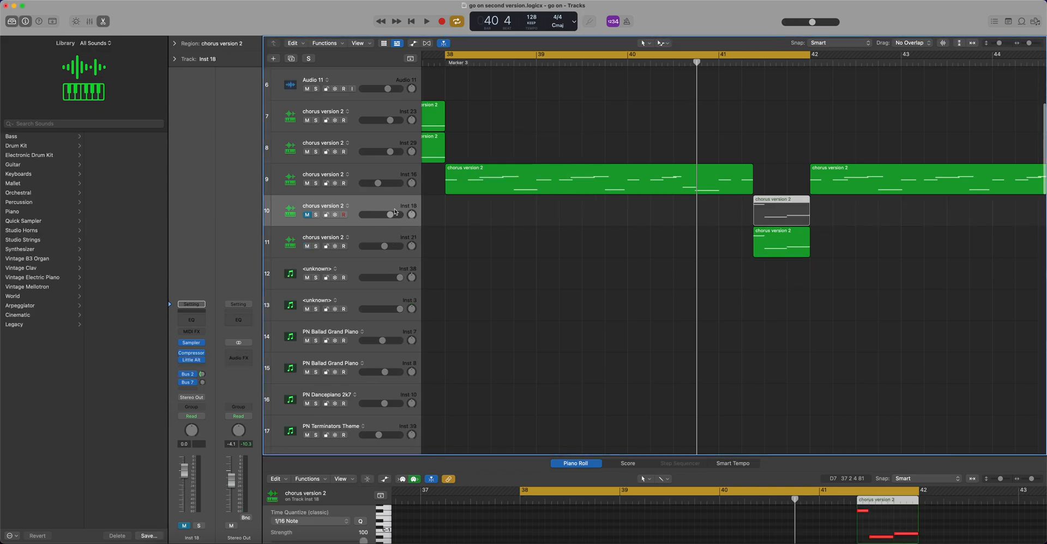
key(Delete)
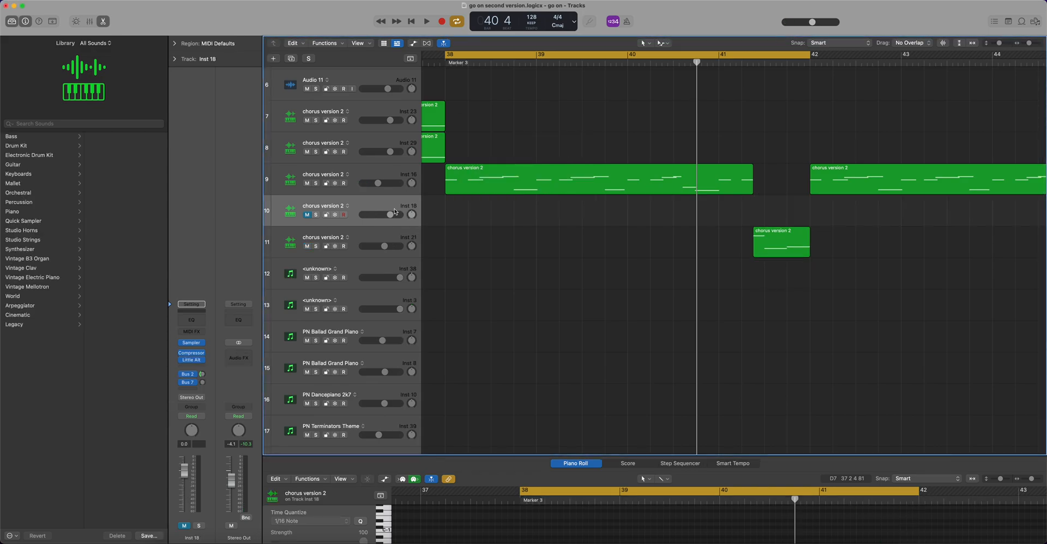
key(super+BackSpace)
click(547, 190)
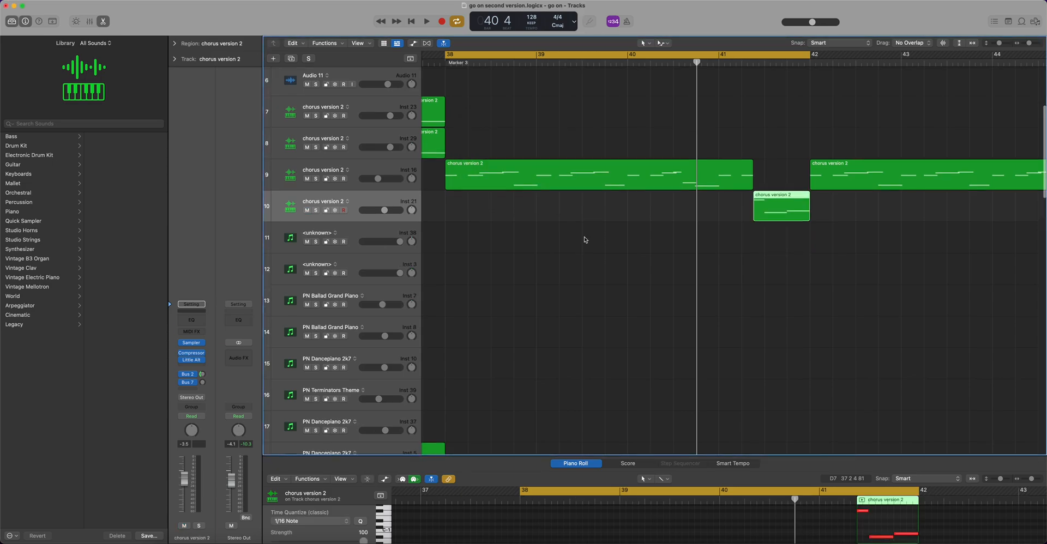
- Play the loop and review all tracks from the vocal chops through the chord and bass stacks to the drums
scroll(584, 239, down, 1)
scroll(584, 239, down, 2)
key(space)
scroll(585, 239, down, 8)
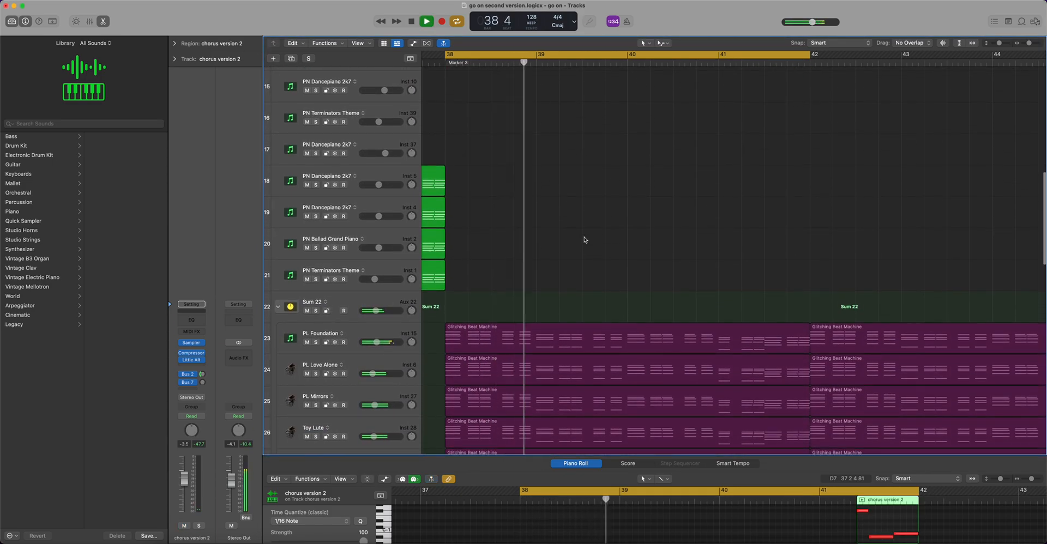
scroll(584, 240, up, 15)
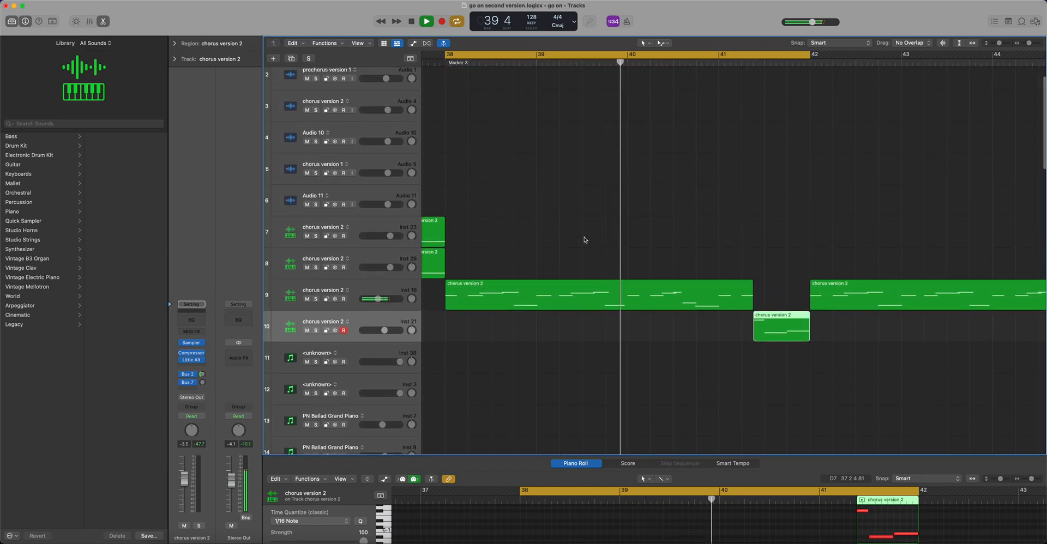
scroll(585, 239, down, 4)
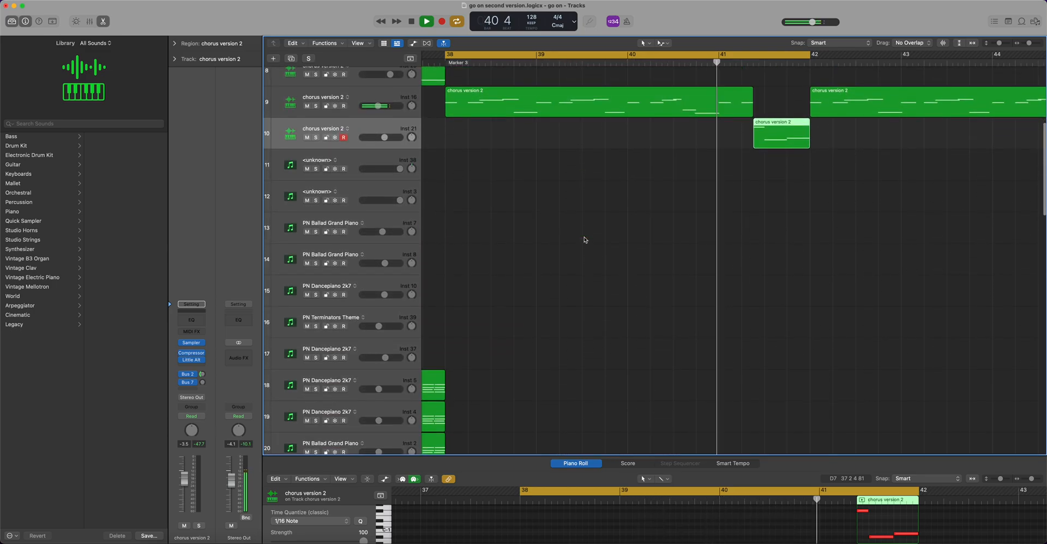
key(space)
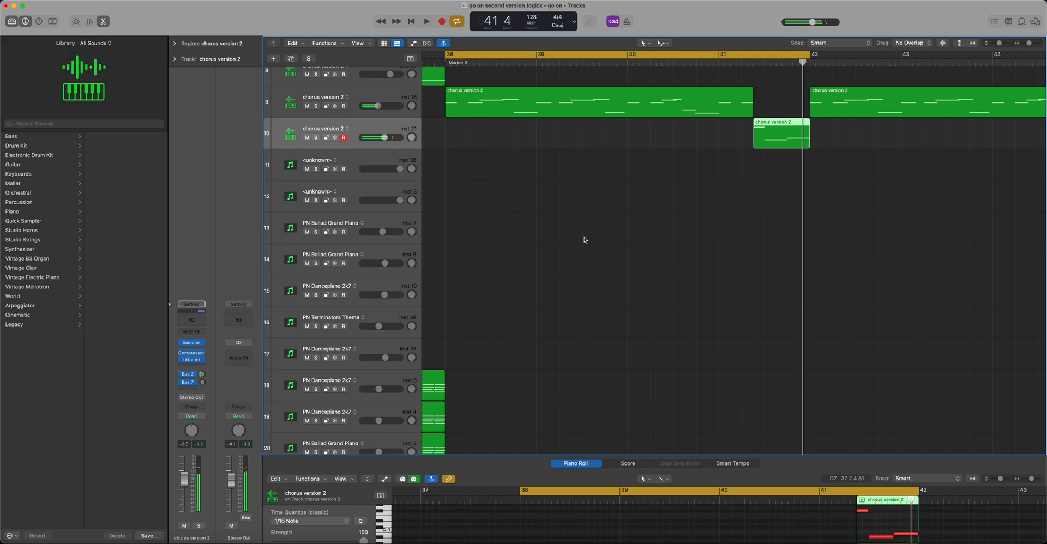
scroll(584, 239, down, 20)
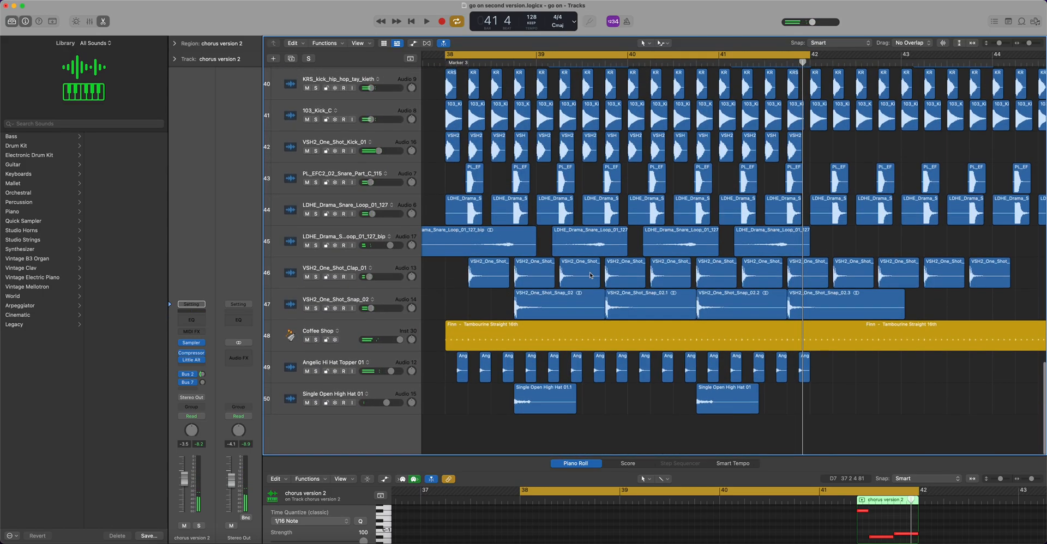
scroll(590, 274, up, 8)
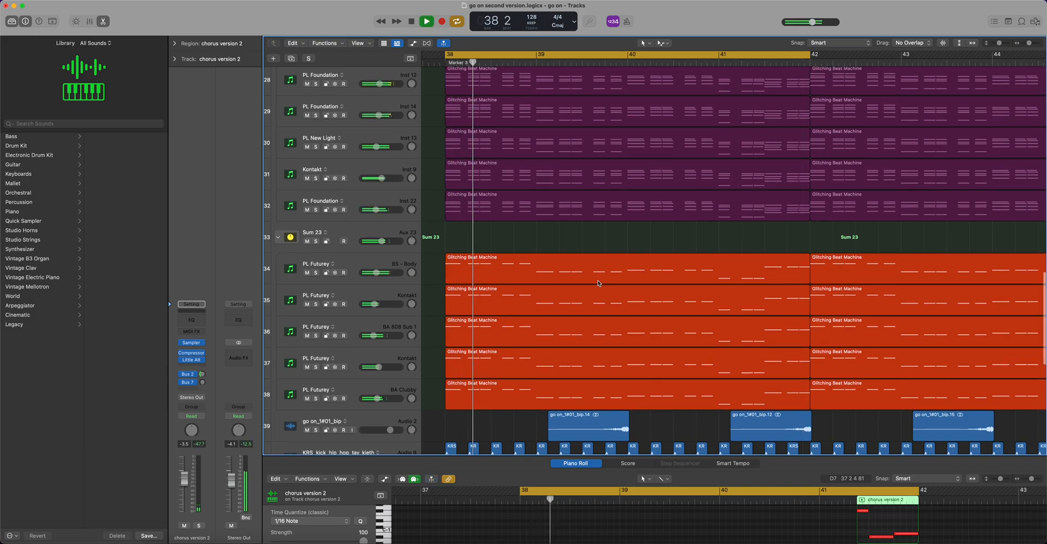
scroll(600, 283, up, 8)
scroll(608, 285, up, 10)
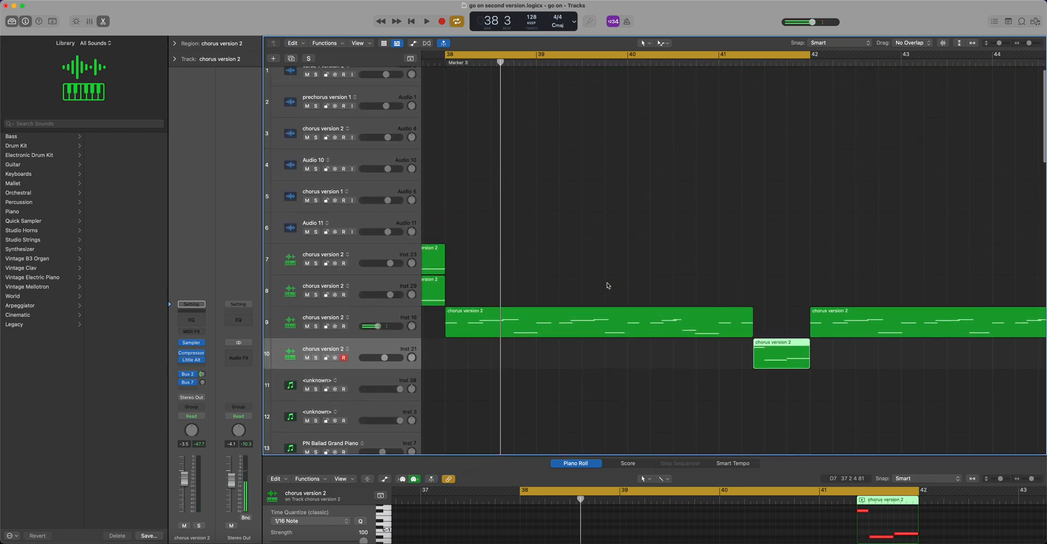
scroll(573, 294, down, 2)
scroll(575, 296, left, 2)
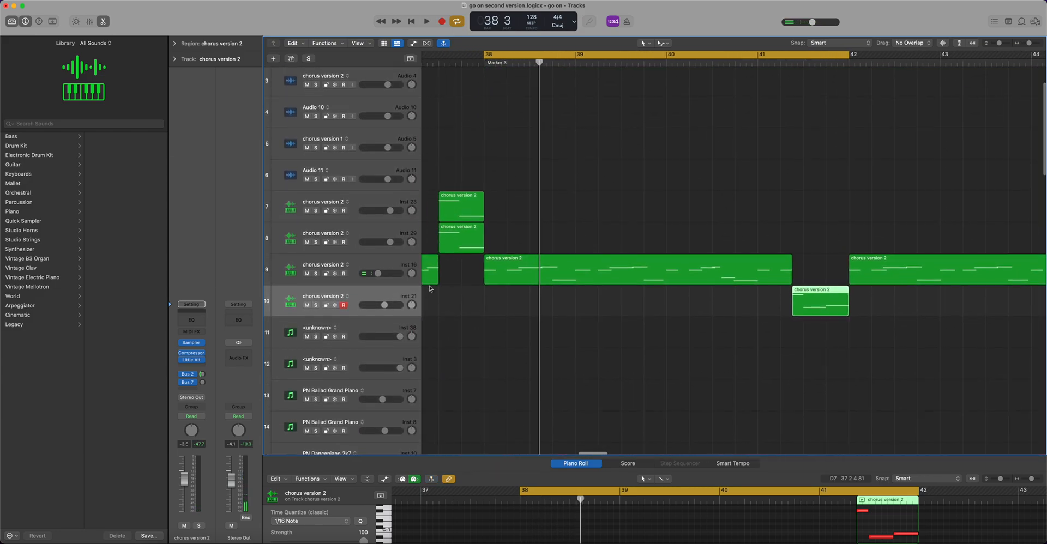
- Solo chorus version 2 tracks 9 and 10, listen to them briefly from bar 38 and clear both solos
drag(315, 276, 314, 302)
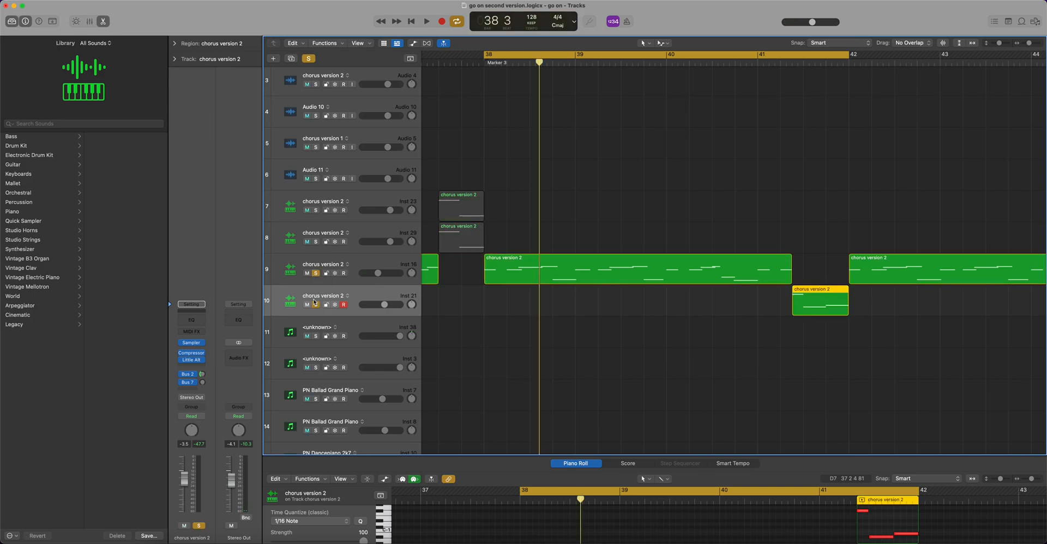
key(space)
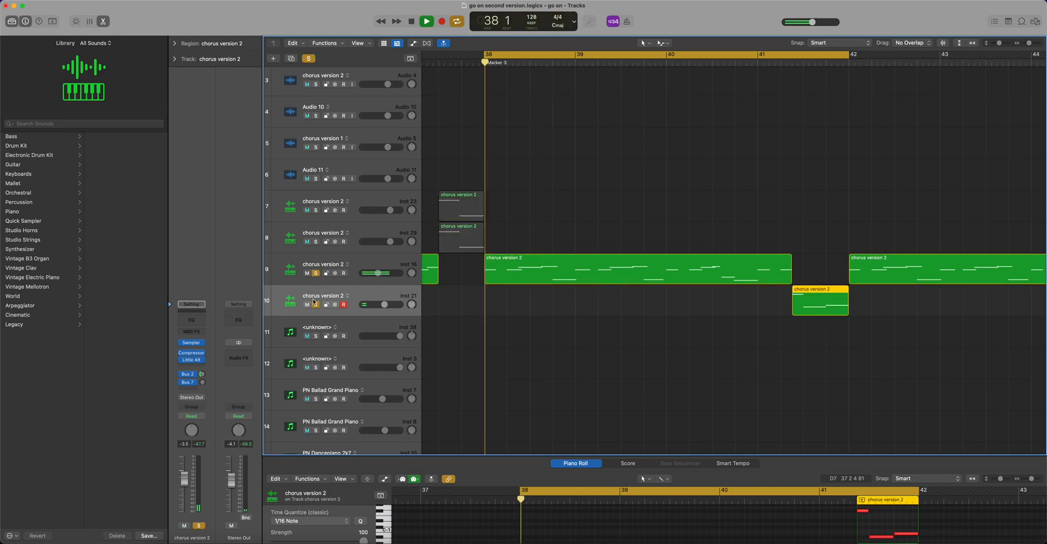
key(space)
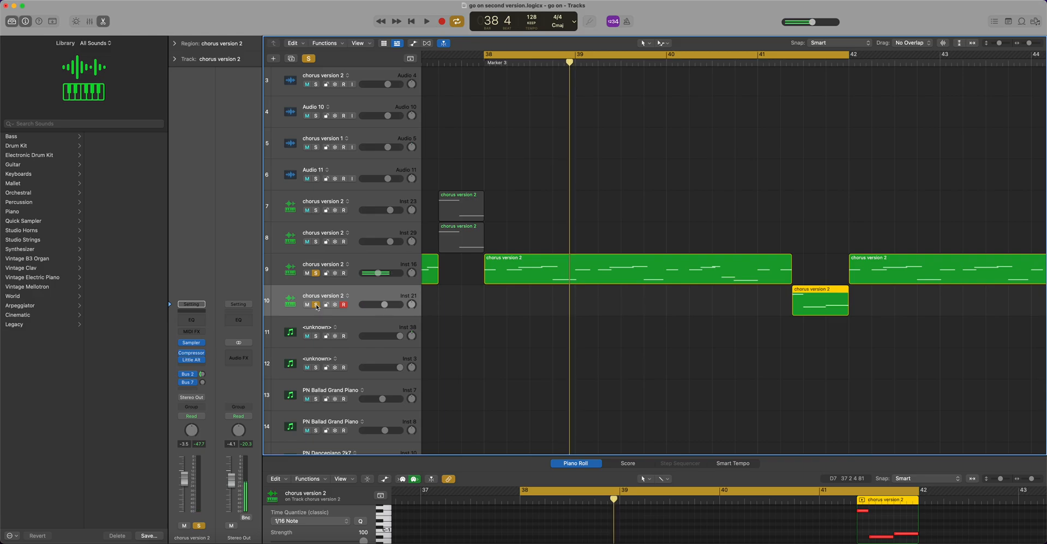
drag(316, 306, 318, 278)
- Hide the Piano Roll editor and select the PL Foundation track 32 while reviewing the Sum 22 and Sum 23 stacks
scroll(486, 302, down, 10)
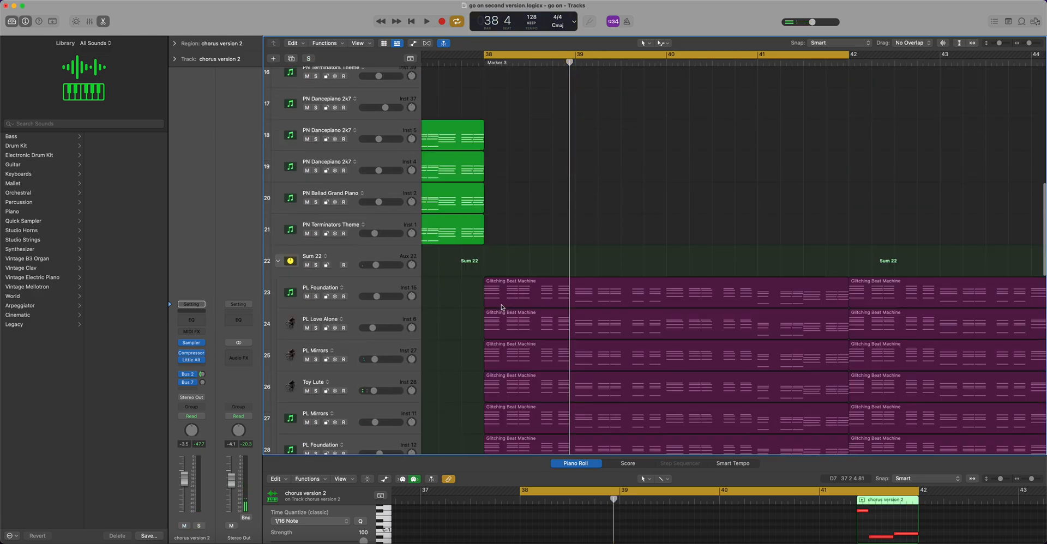
key(e)
scroll(486, 252, down, 3)
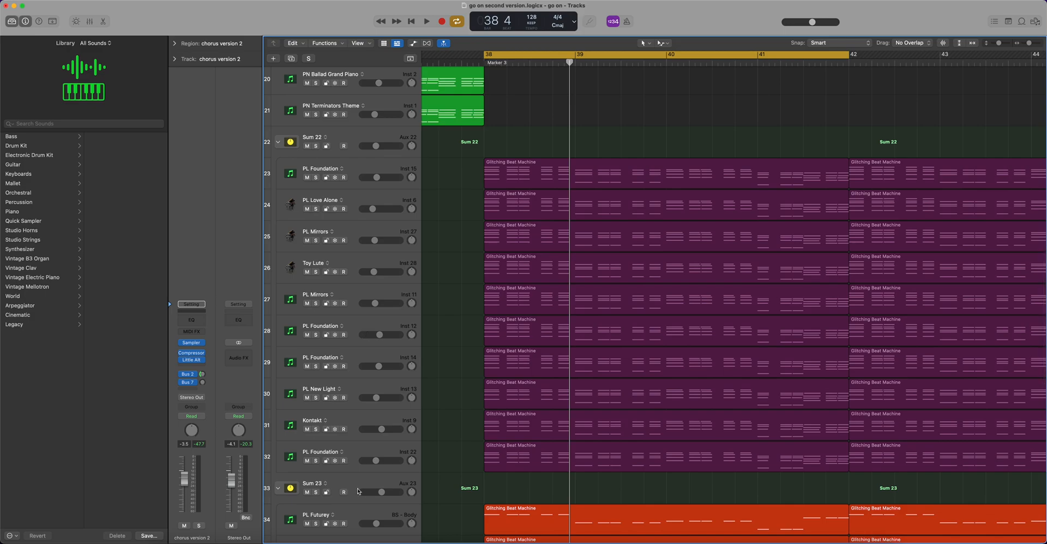
click(354, 455)
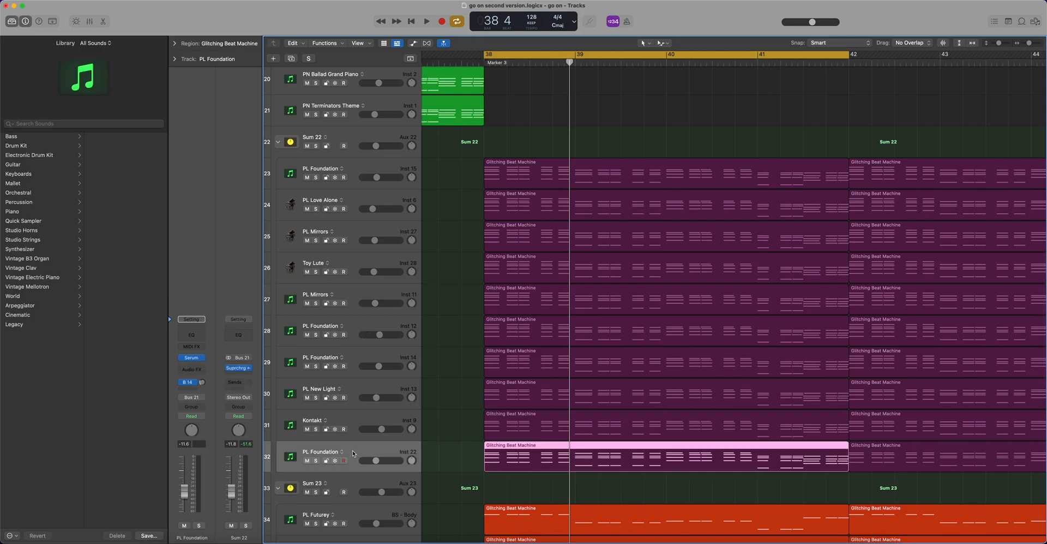
scroll(334, 416, down, 2)
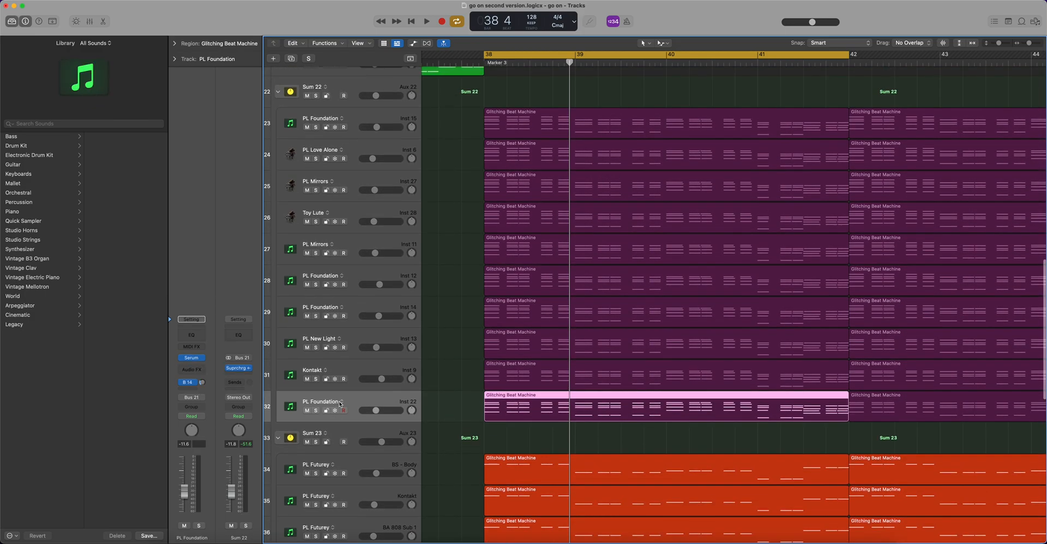
scroll(350, 207, up, 5)
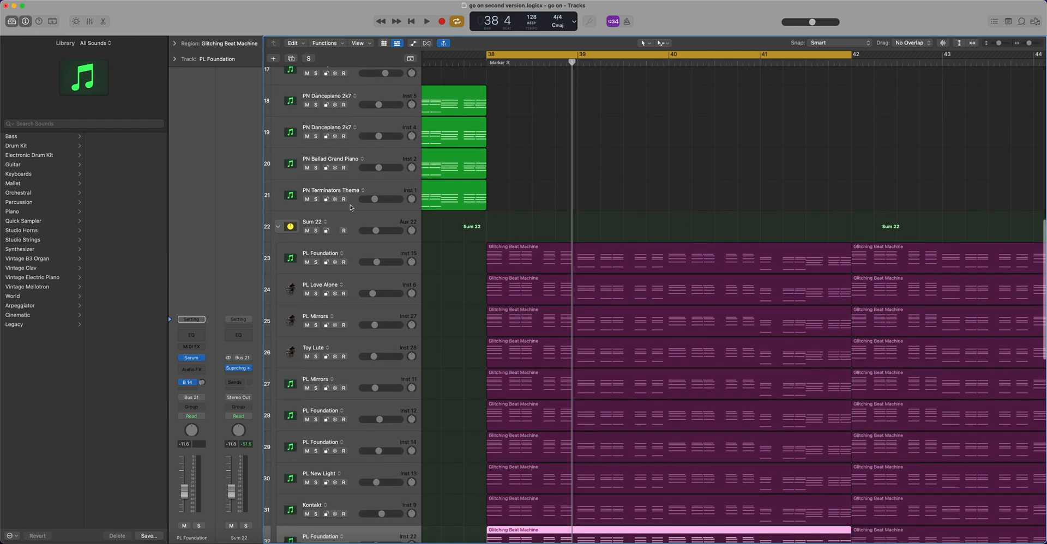
- Create one new software instrument track with the default patch directly below the PN Terminators Theme track
click(354, 194)
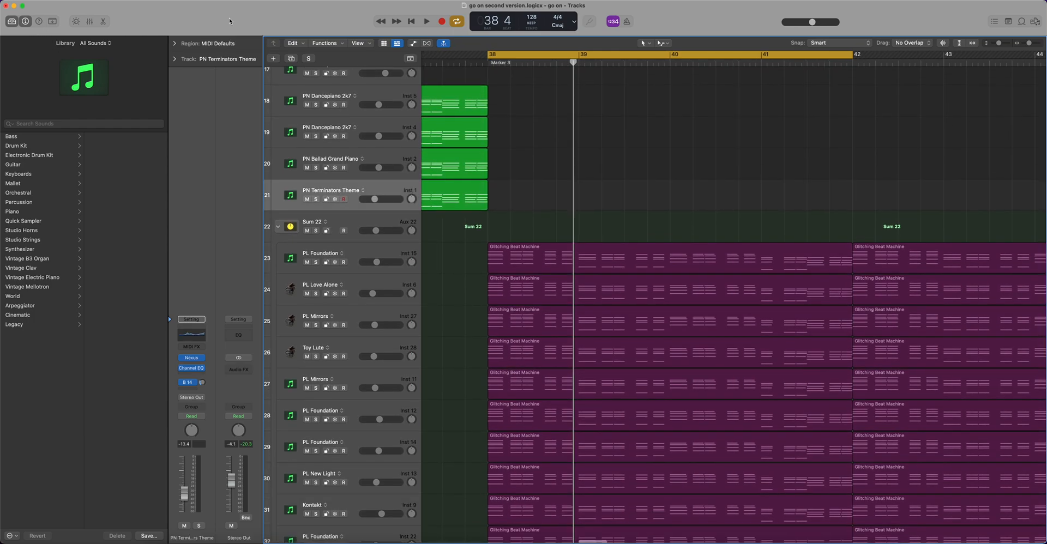
click(96, 0)
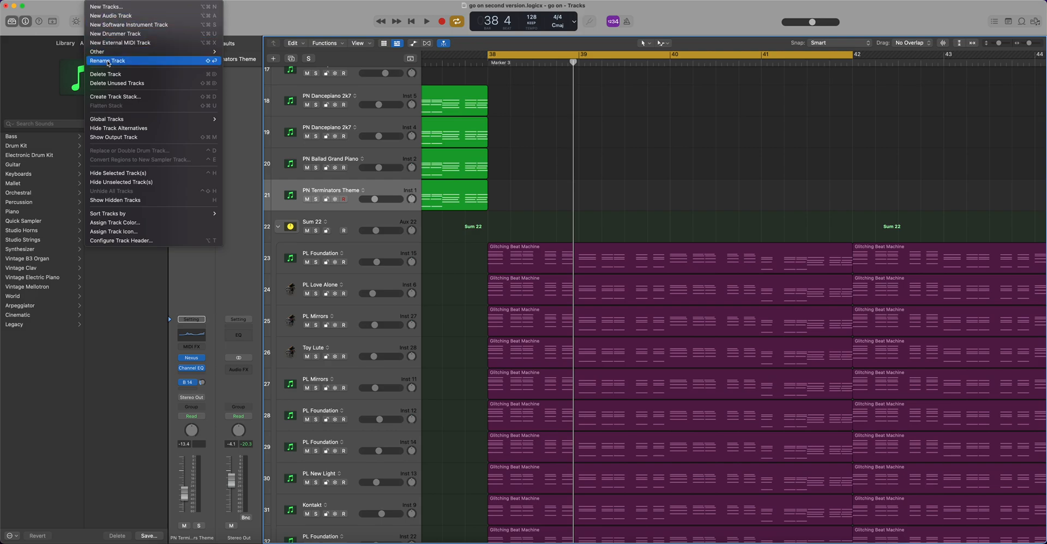
click(106, 6)
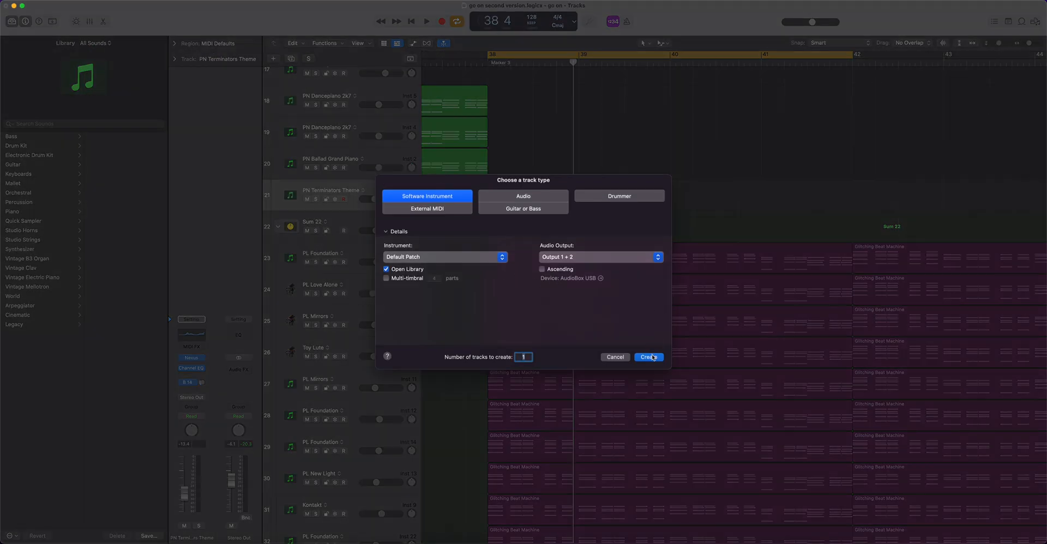
click(655, 356)
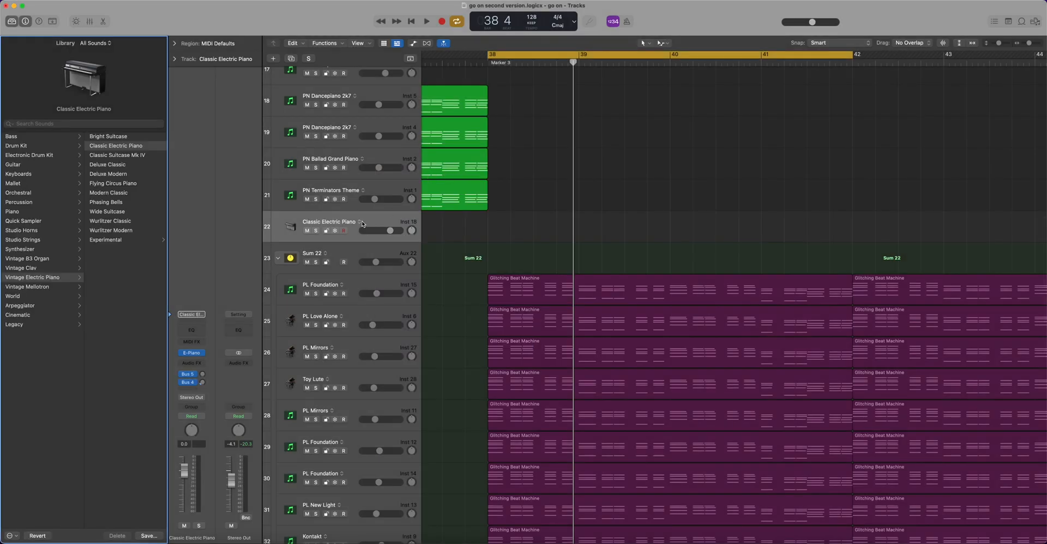
- Replace the new track's electric piano instrument with the Vital synthesizer in stereo
click(197, 352)
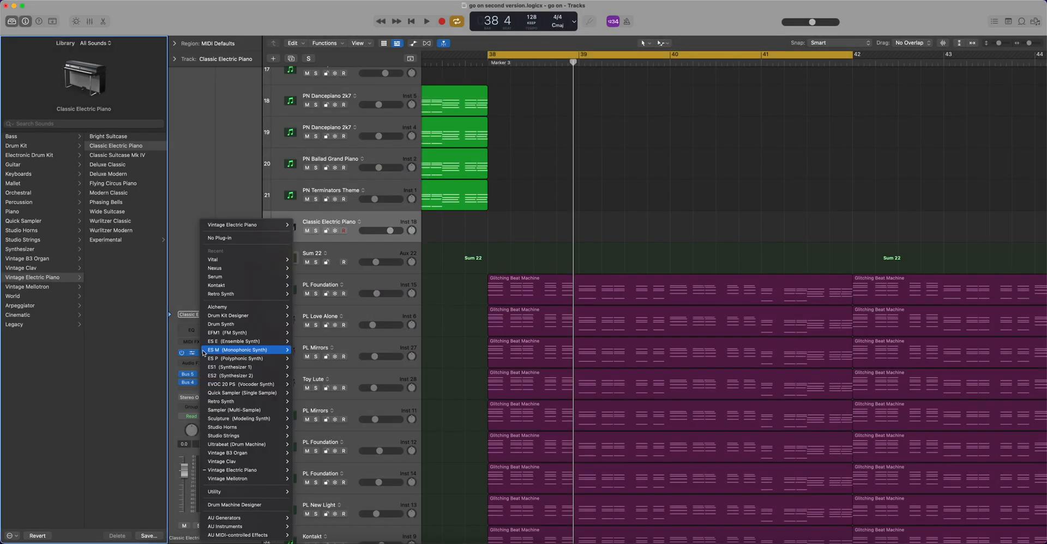
mouse_move(272, 527)
mouse_move(343, 527)
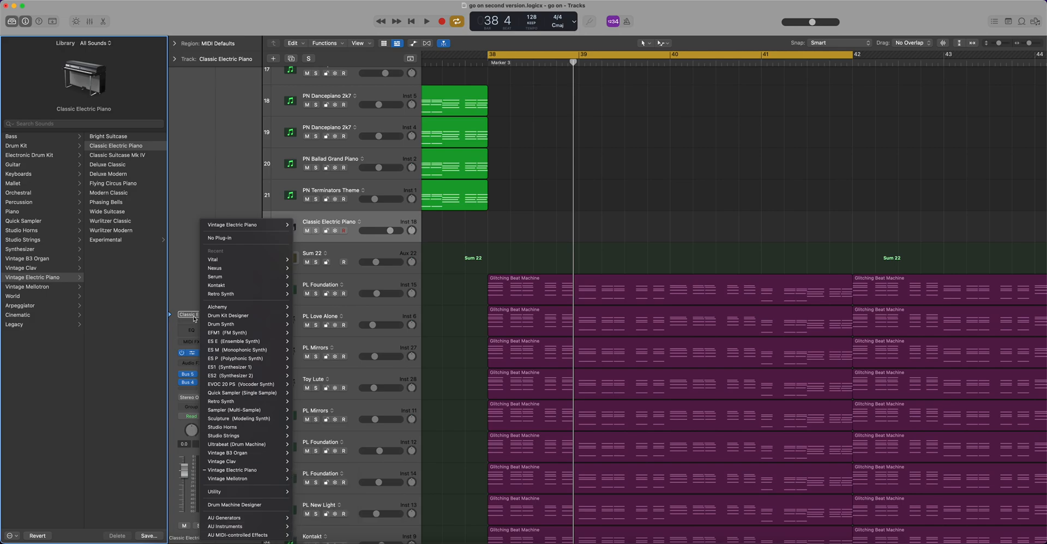
mouse_move(284, 268)
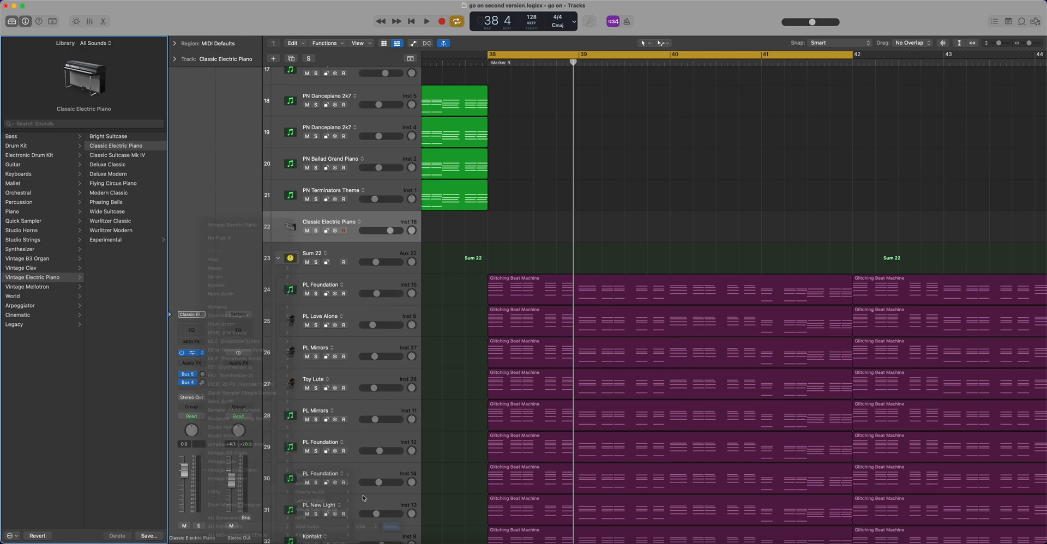
click(381, 527)
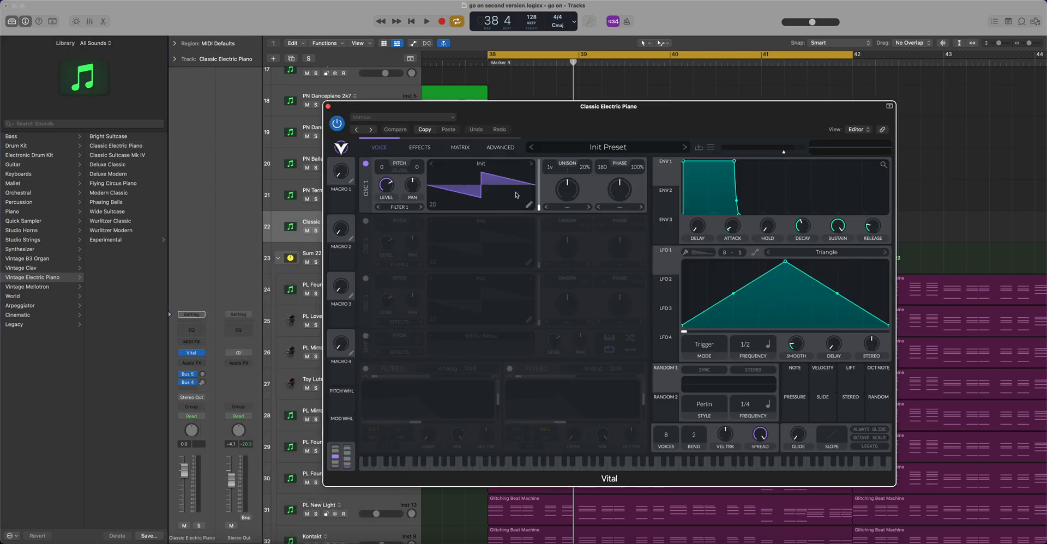
- Browse the Famous Vol 1 for VITAL by KLING presets and load BS - Body, moving the plug-in window off the track list
click(614, 146)
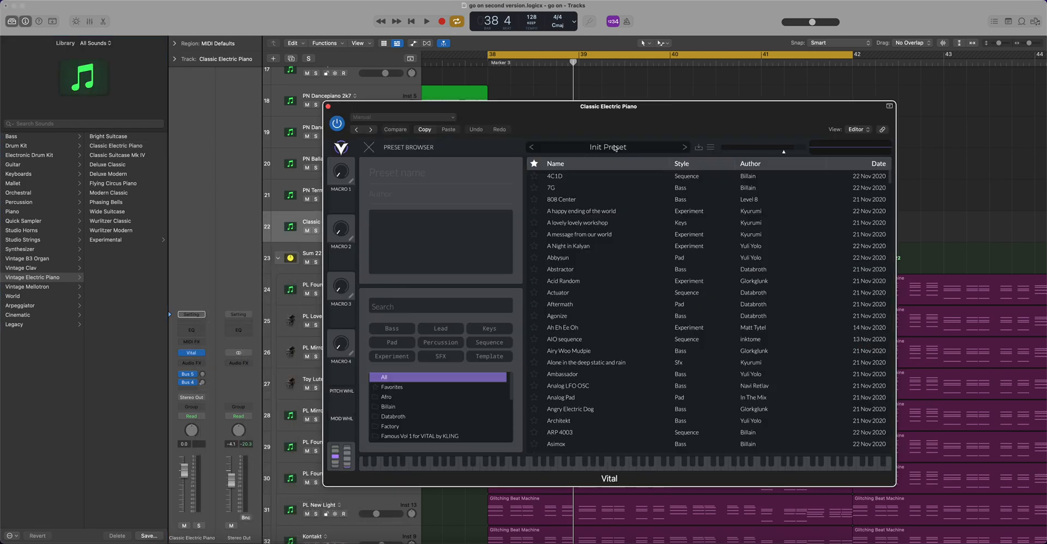
click(431, 436)
scroll(684, 353, down, 1)
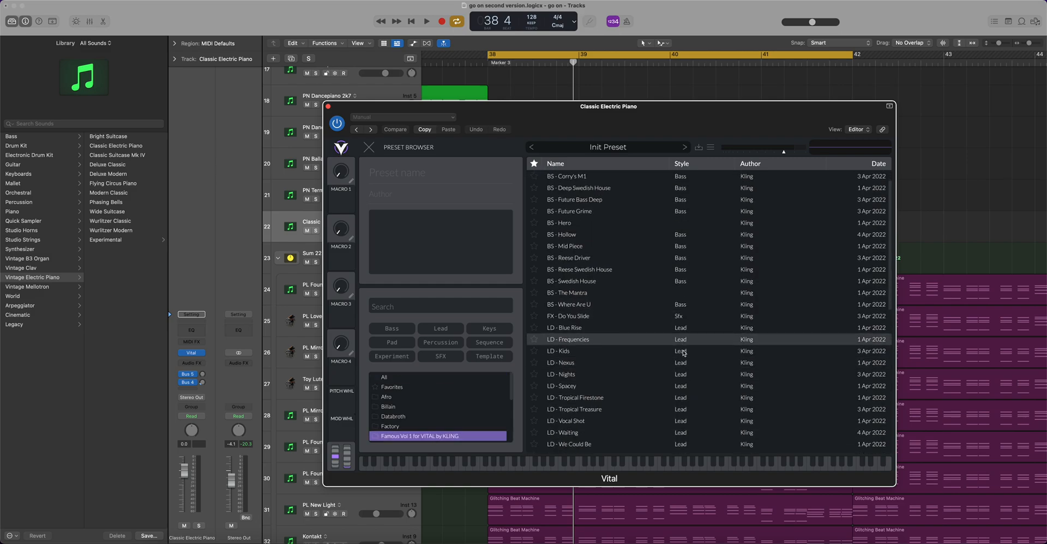
scroll(684, 353, down, 7)
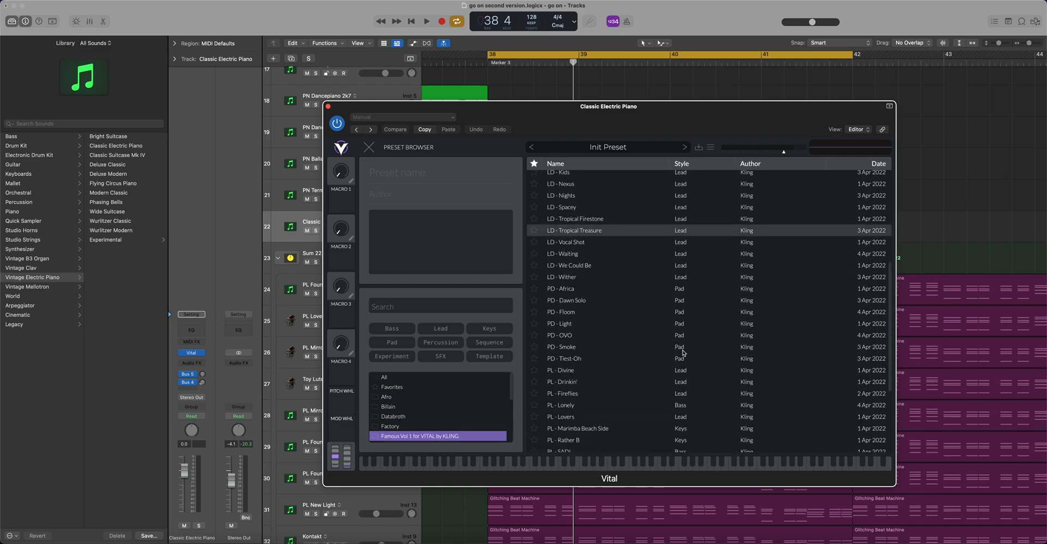
scroll(684, 353, down, 2)
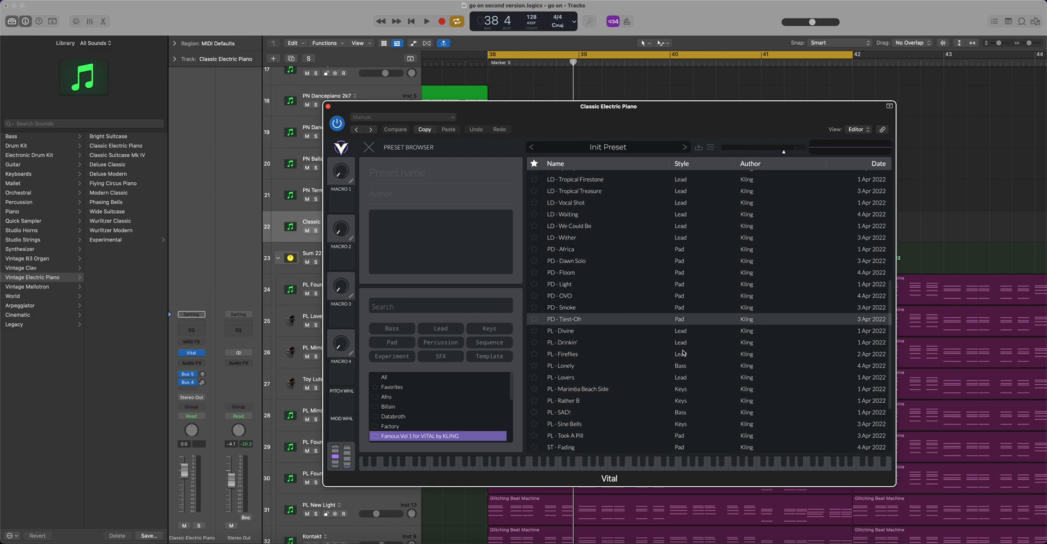
scroll(684, 352, down, 3)
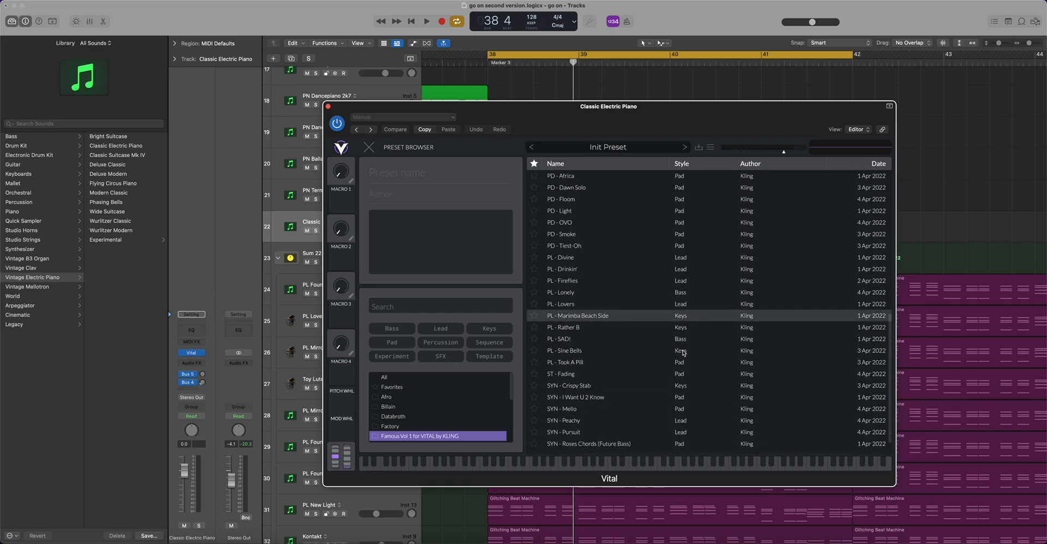
scroll(684, 353, up, 10)
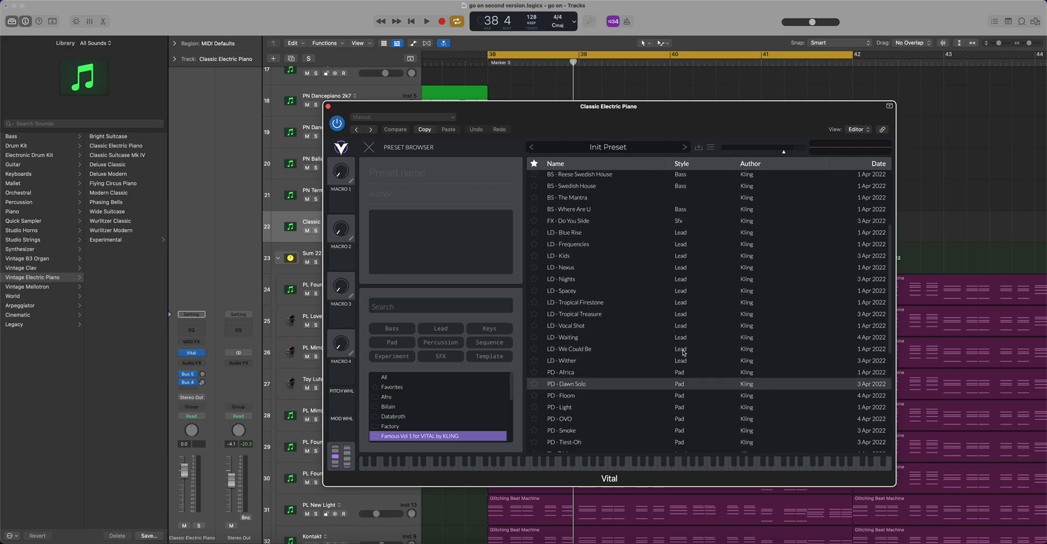
scroll(684, 353, up, 2)
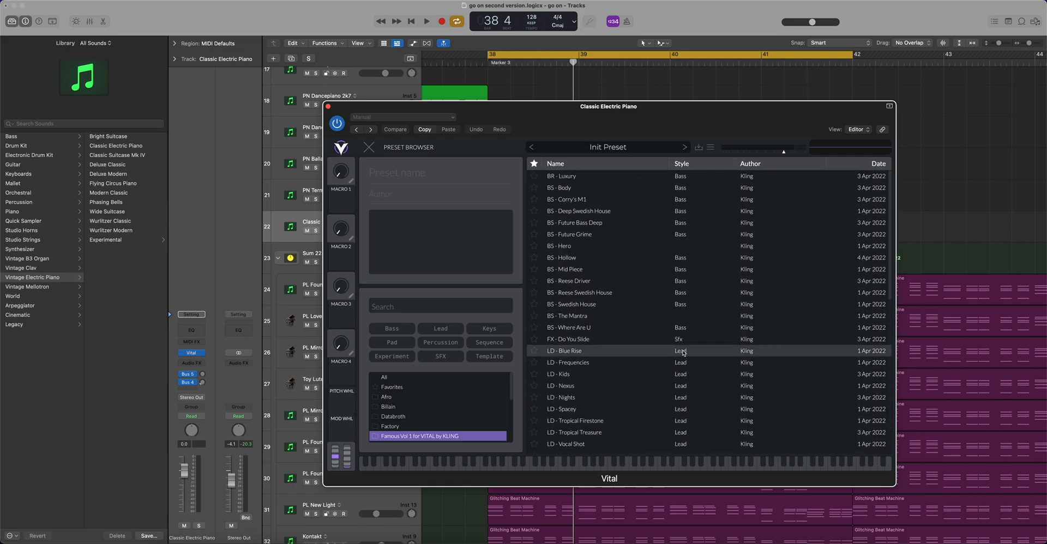
click(592, 188)
drag(544, 120, 768, 205)
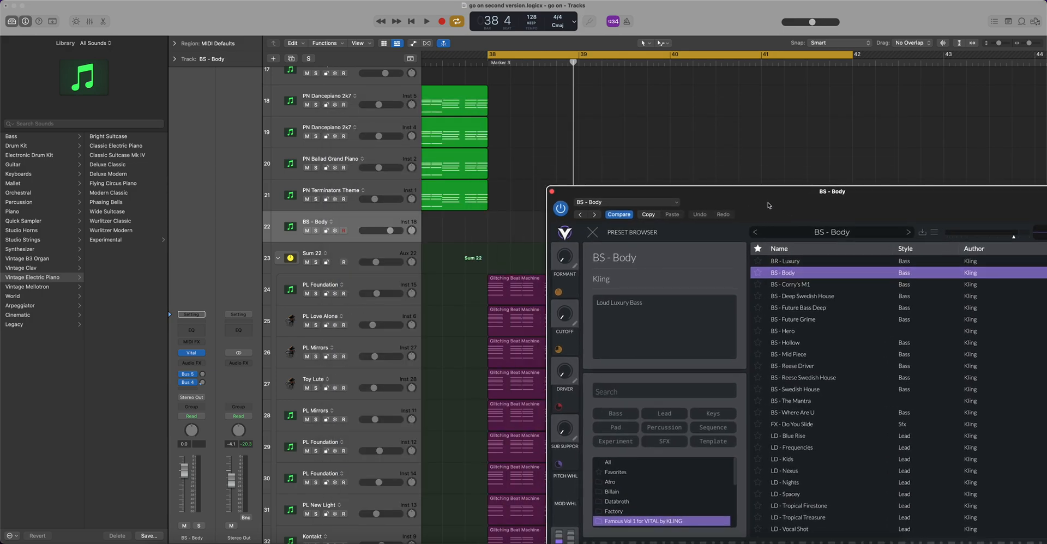
- Create an empty one-bar MIDI region at bar 38 on the Vital track and open it in the Piano Roll
click(663, 45)
click(647, 43)
click(662, 43)
click(509, 170)
click(500, 223)
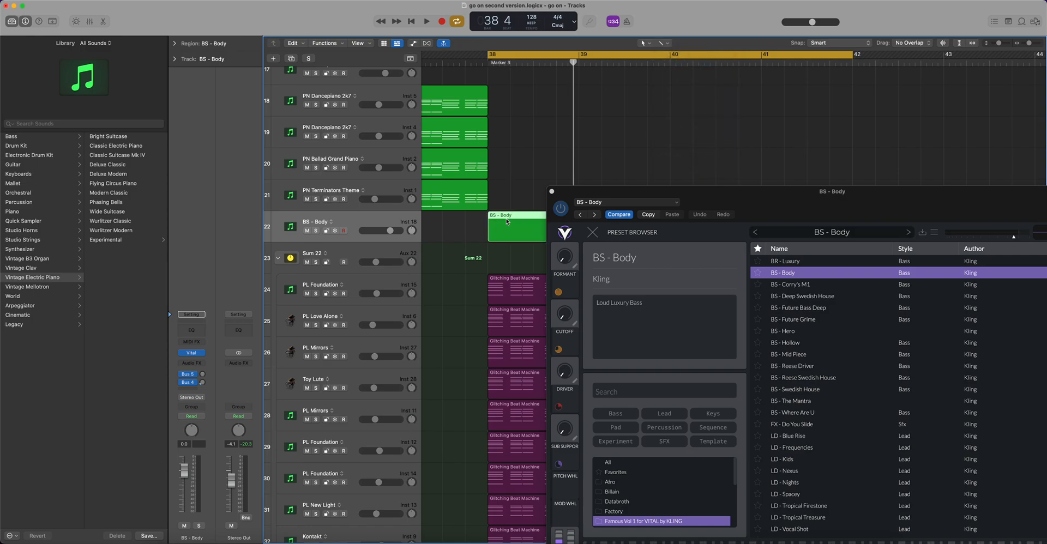
double_click(508, 219)
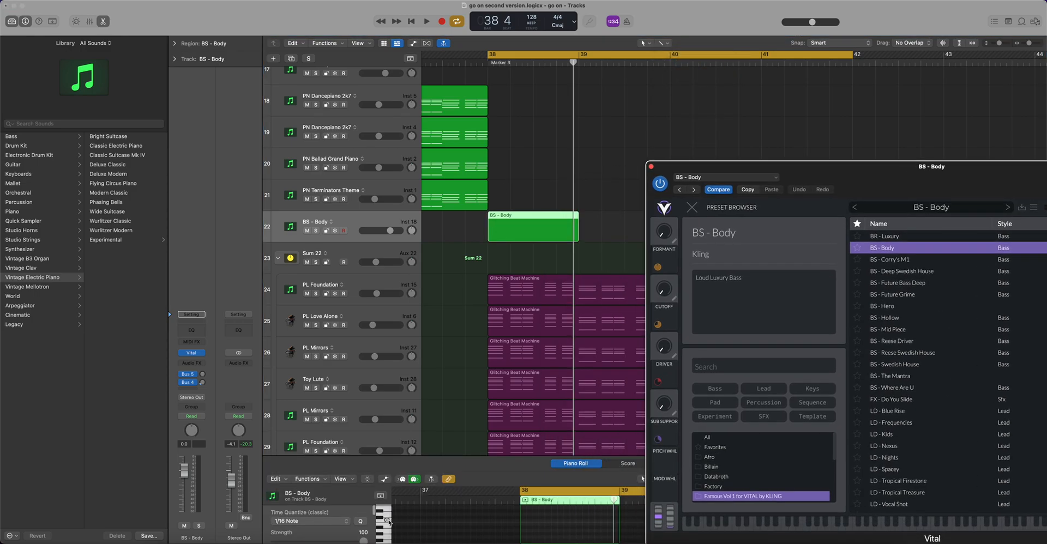
- Audition the BS - Body preset, then load BS - Mid Piece and play a note with it
click(389, 522)
click(388, 522)
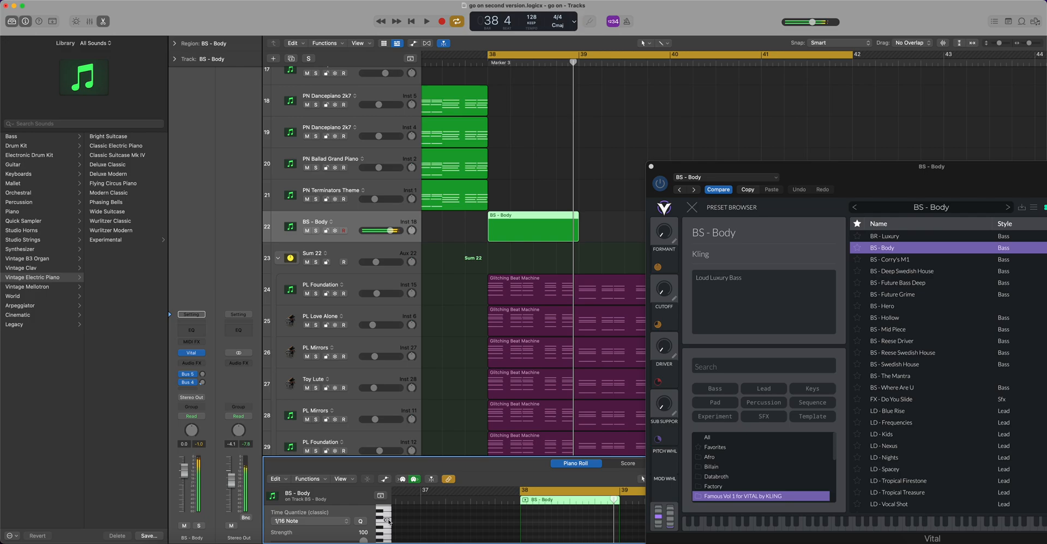
click(889, 330)
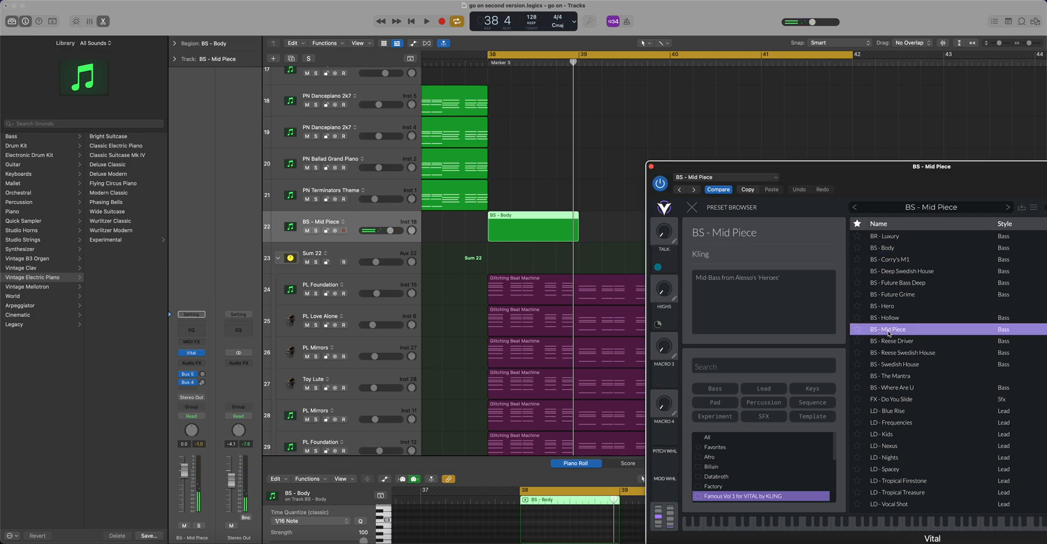
click(379, 531)
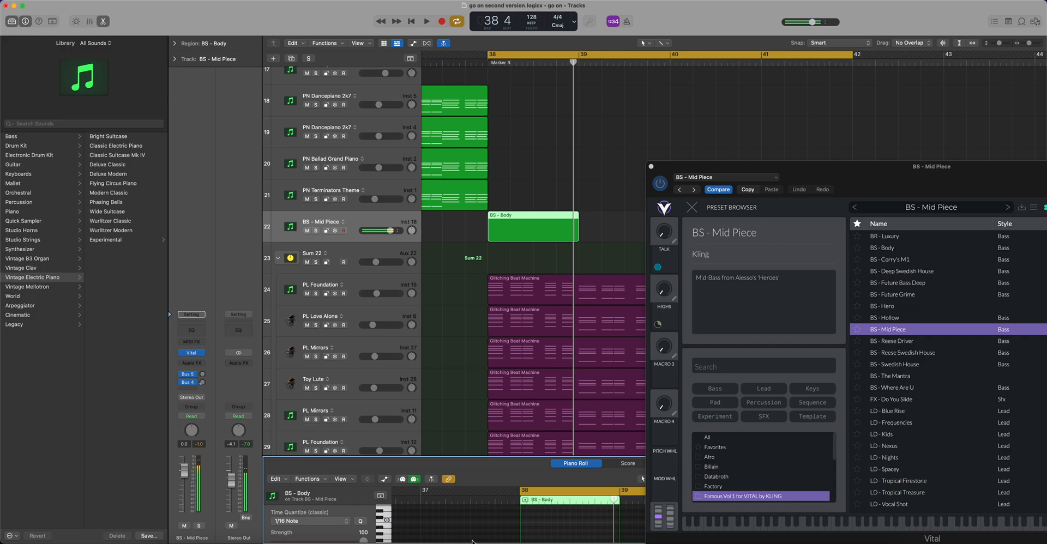
click(902, 532)
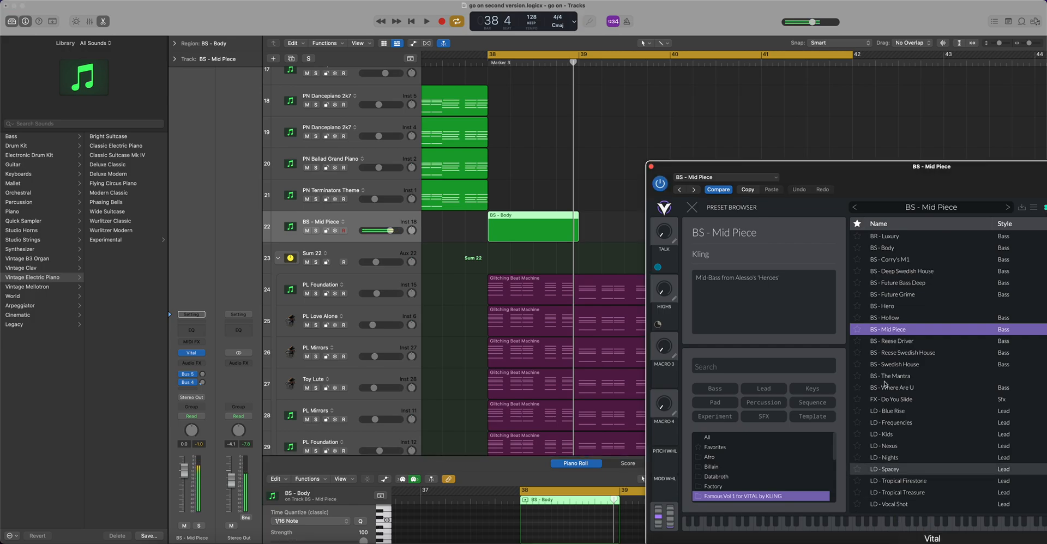
- Audition the bass presets BS - Reese Driver, BS - Reese Swedish House, BS - Swedish House, BS - The Mantra and BS - Where Are U
drag(904, 177, 547, 154)
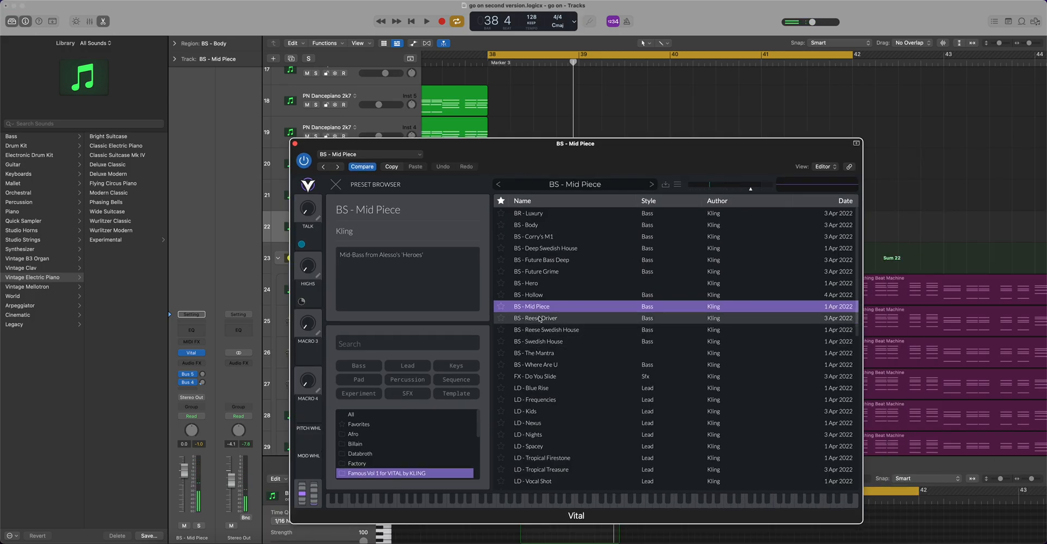
click(551, 318)
click(584, 504)
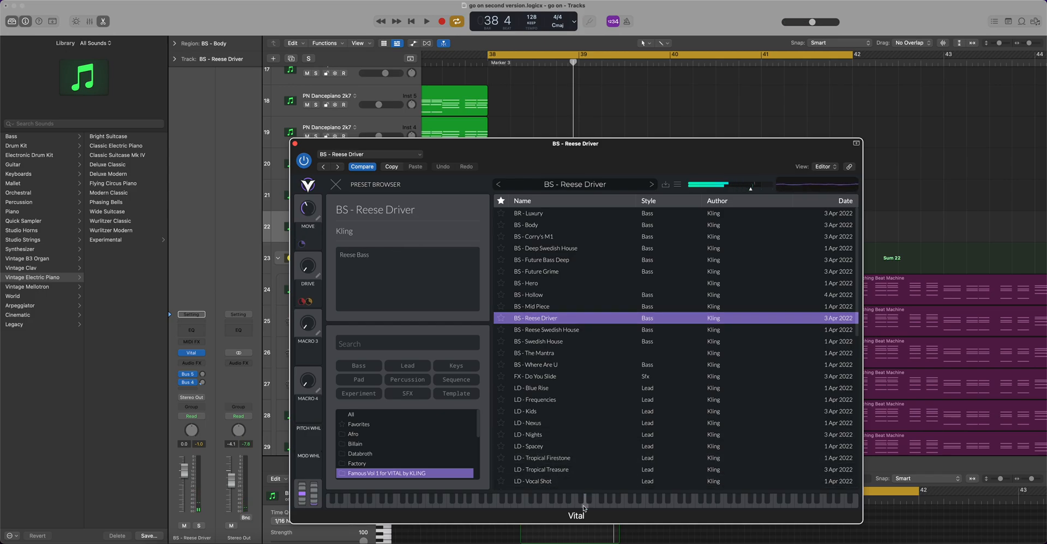
click(527, 331)
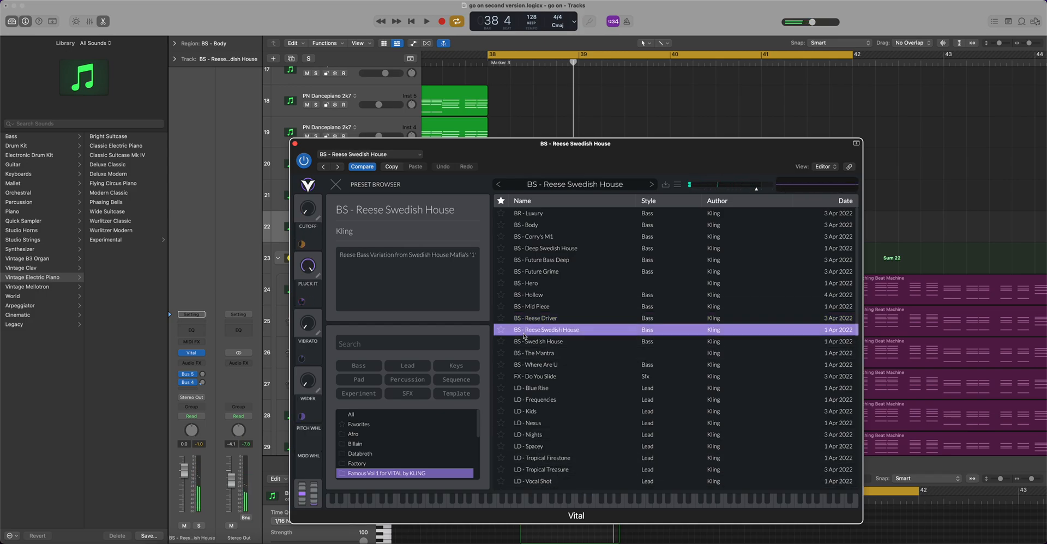
click(589, 504)
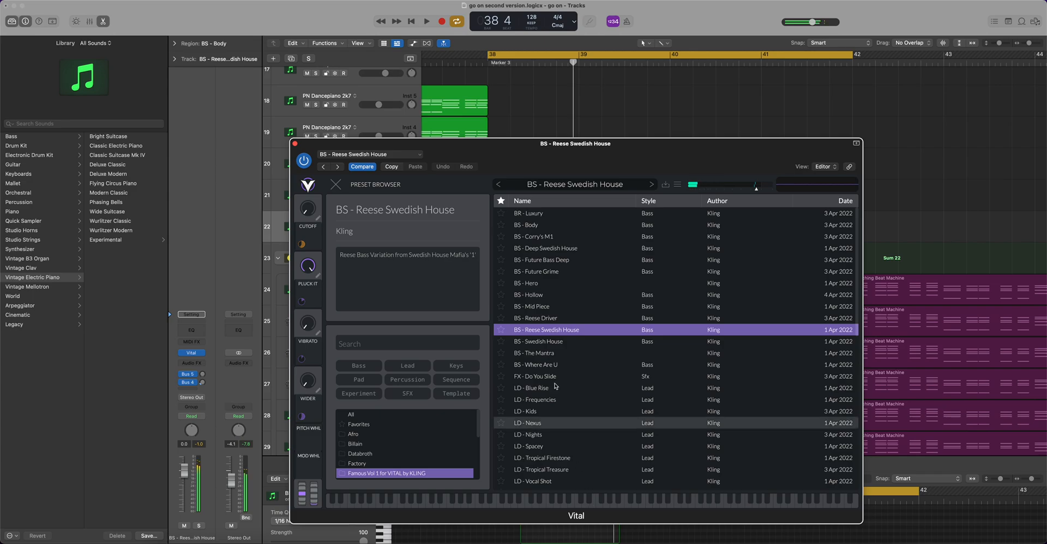
click(546, 341)
click(606, 504)
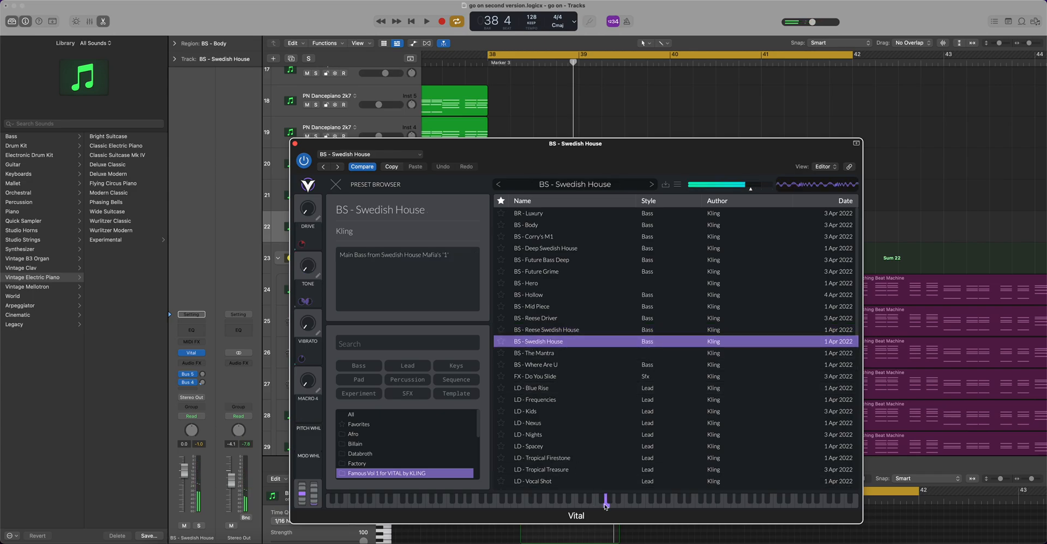
click(544, 355)
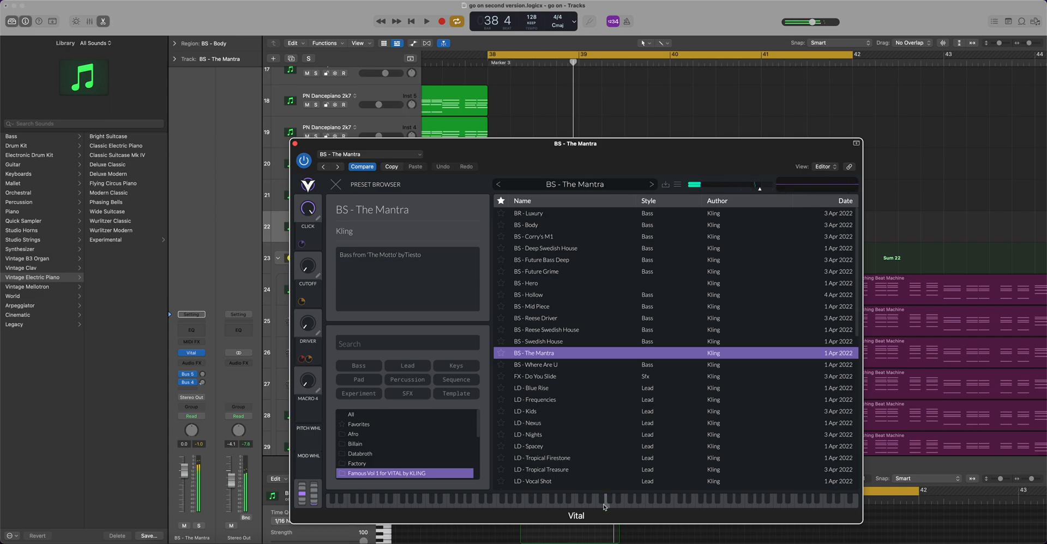
key(Down)
click(599, 501)
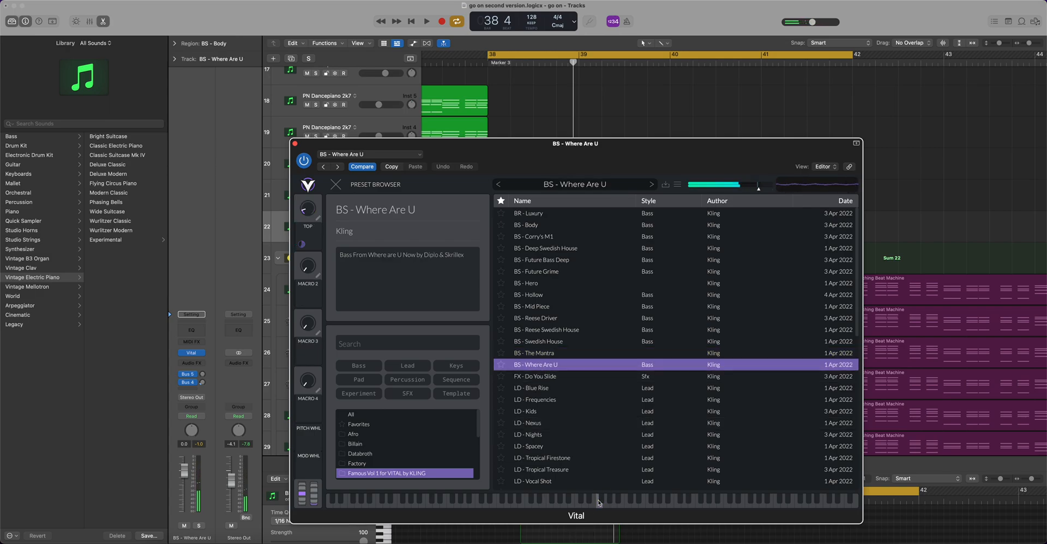
- Load the PD - Africa pad preset and audition it on several keyboard notes, moving the plug-in window clear of the Piano Roll
scroll(568, 463, down, 3)
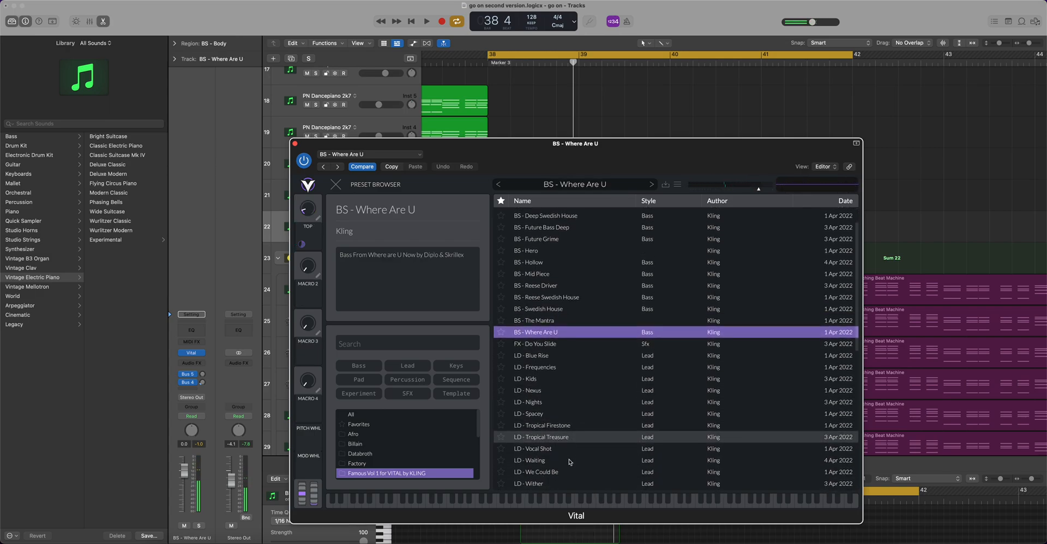
scroll(568, 462, down, 15)
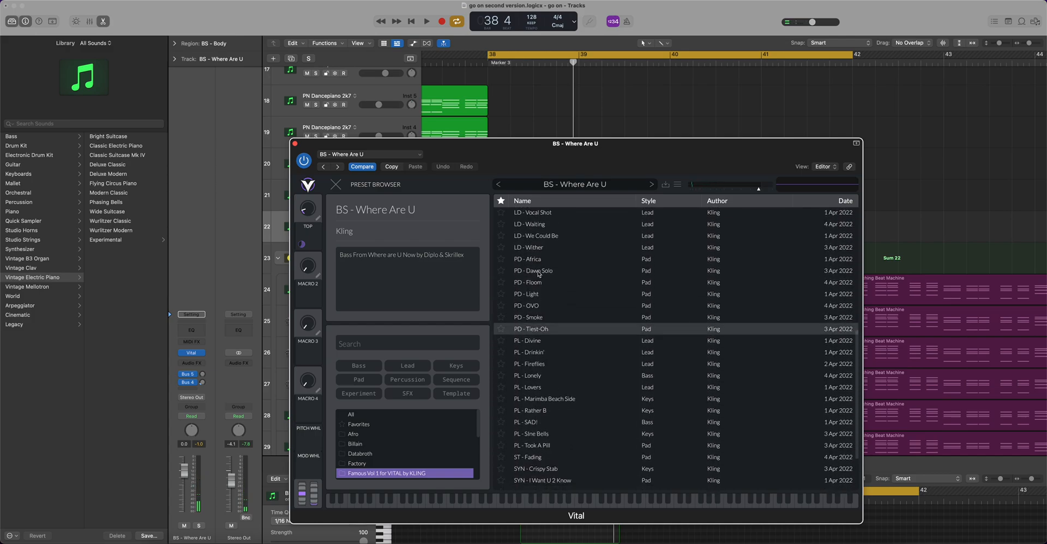
click(537, 254)
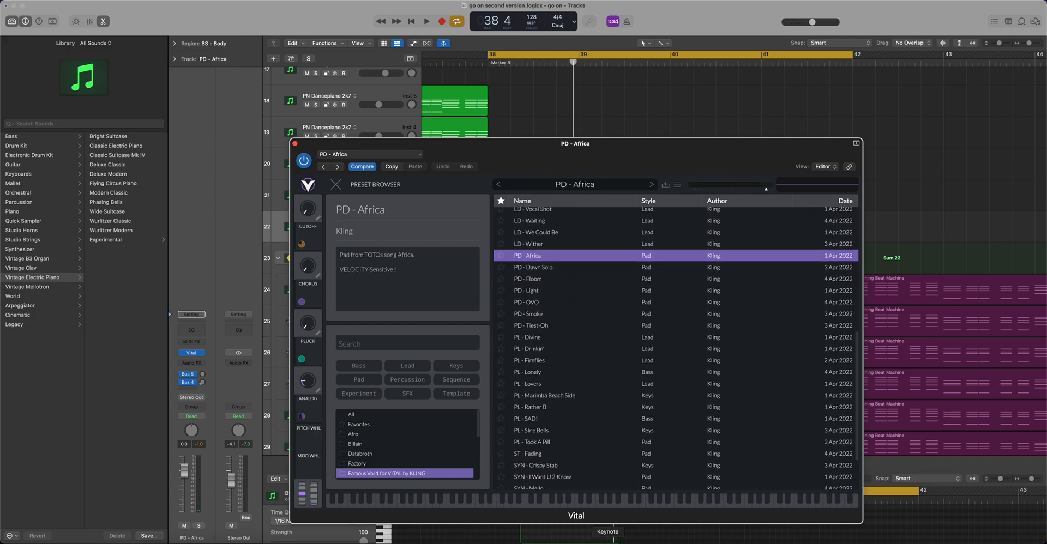
click(591, 505)
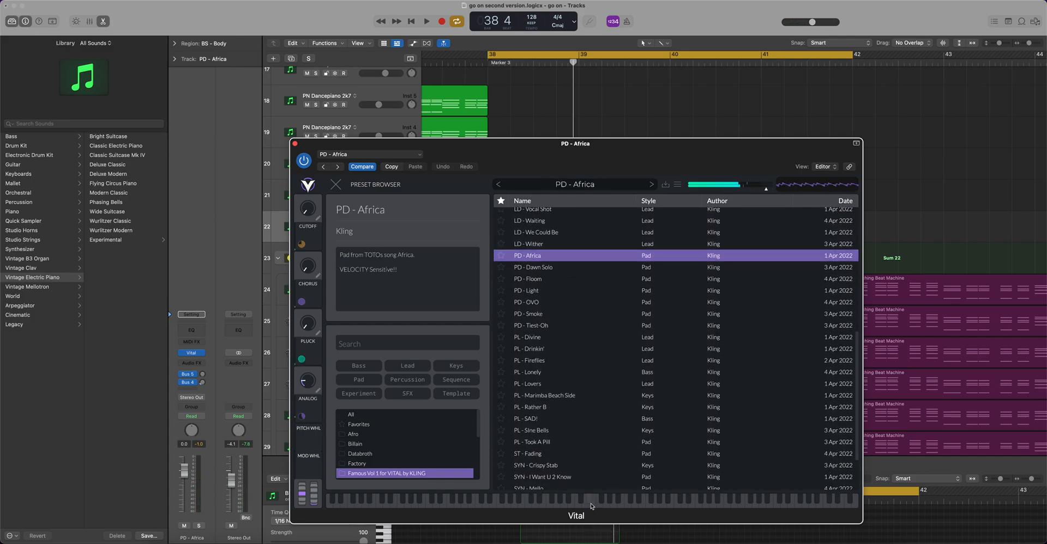
click(335, 506)
click(425, 504)
drag(425, 505, 478, 505)
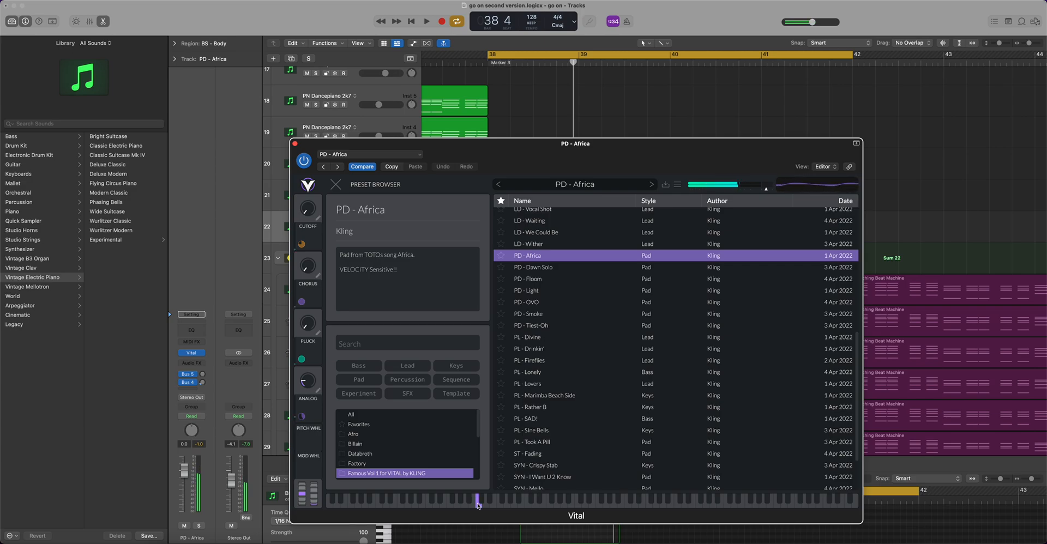
drag(504, 163, 327, 43)
click(342, 402)
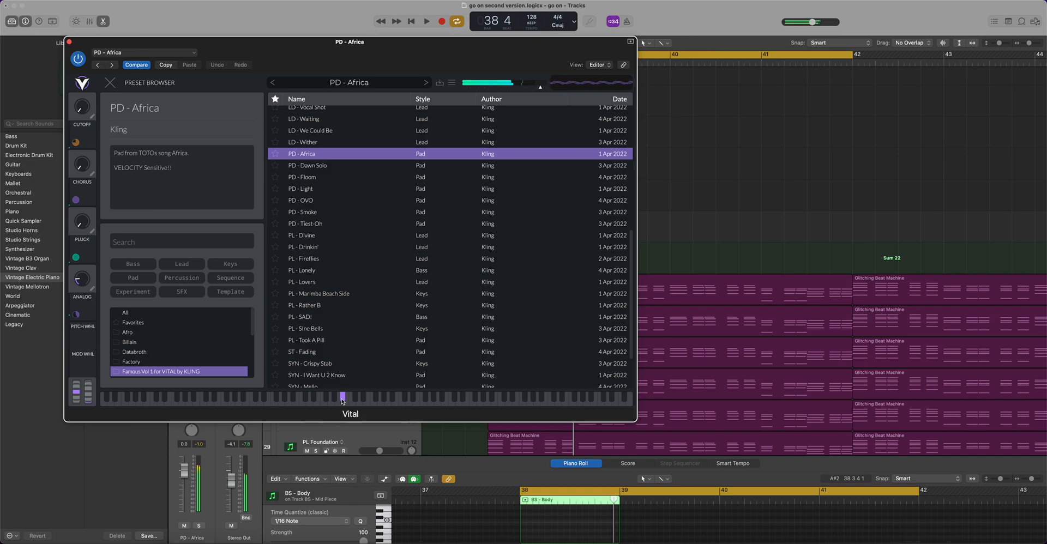
- Play another PD - Africa note, move the plug-in window aside and extend the empty region at bar 38 to four bars
click(216, 403)
drag(267, 50, 858, 313)
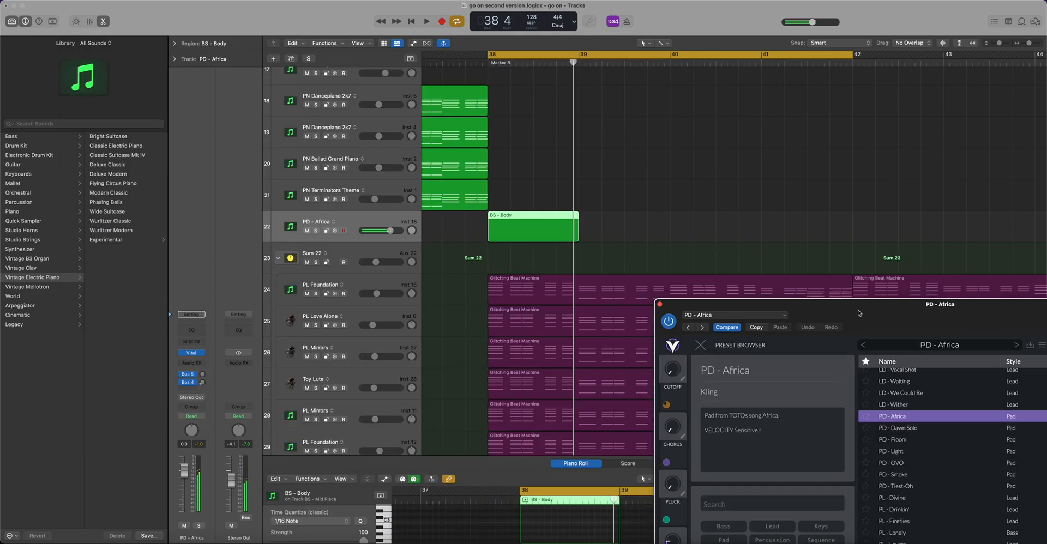
click(577, 236)
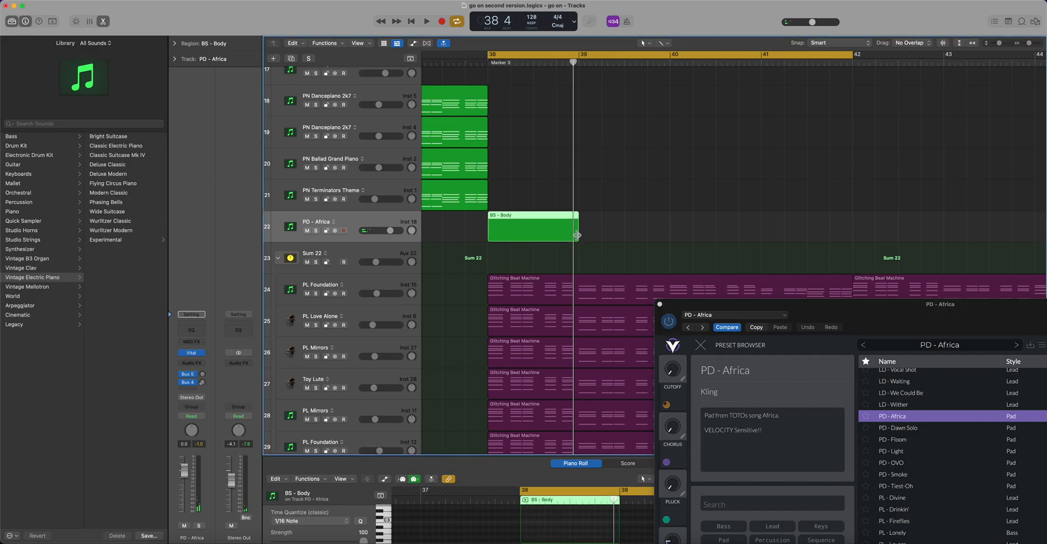
drag(576, 235, 852, 236)
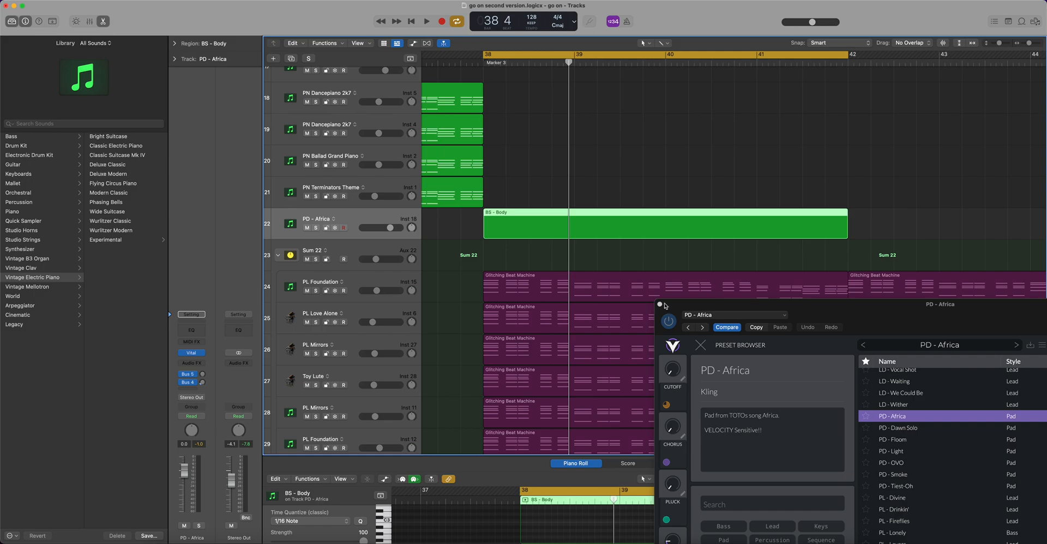
- Close the Vital window and enlarge the Piano Roll area below the arrangement
click(659, 304)
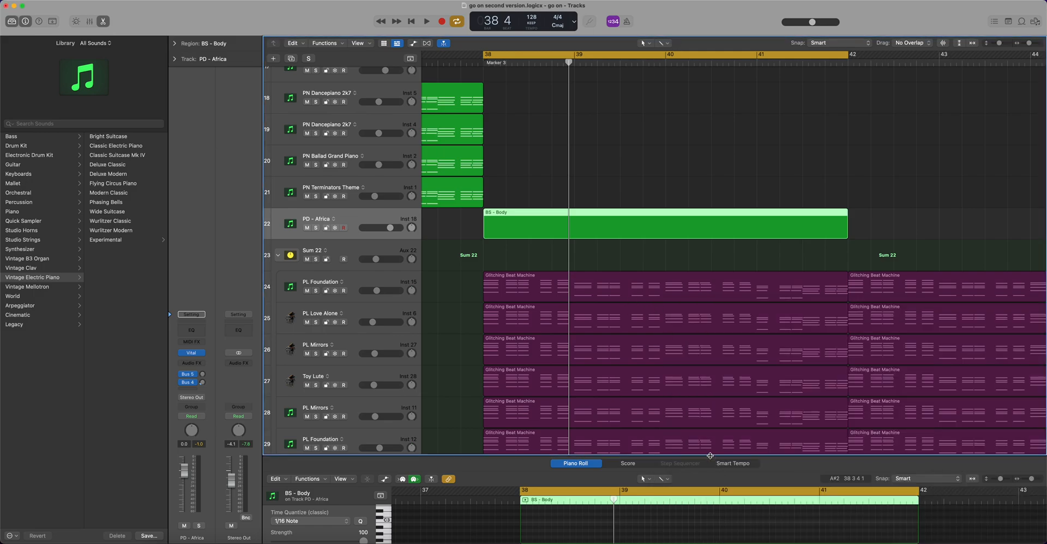
drag(710, 456, 709, 174)
scroll(542, 158, up, 8)
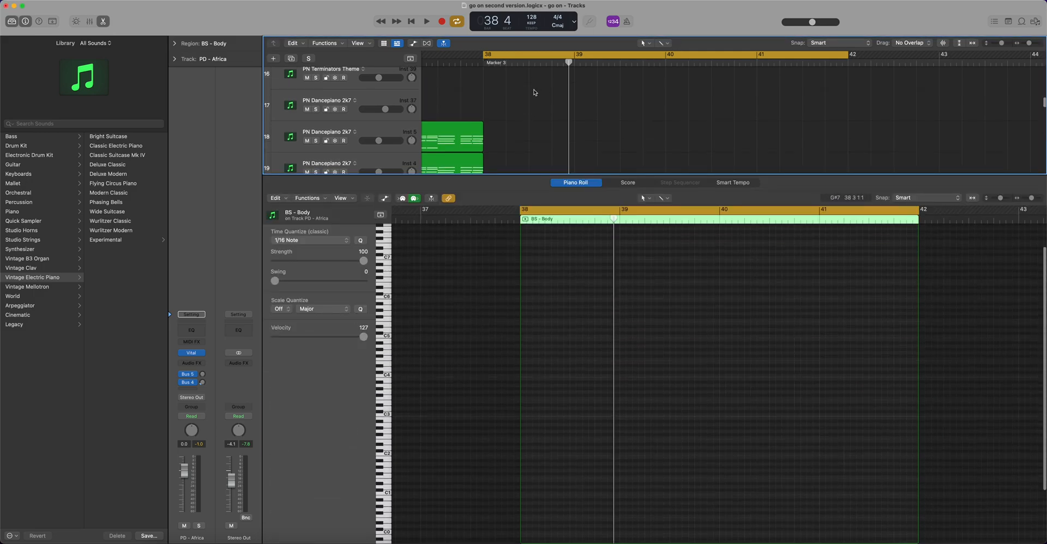
drag(538, 175, 539, 355)
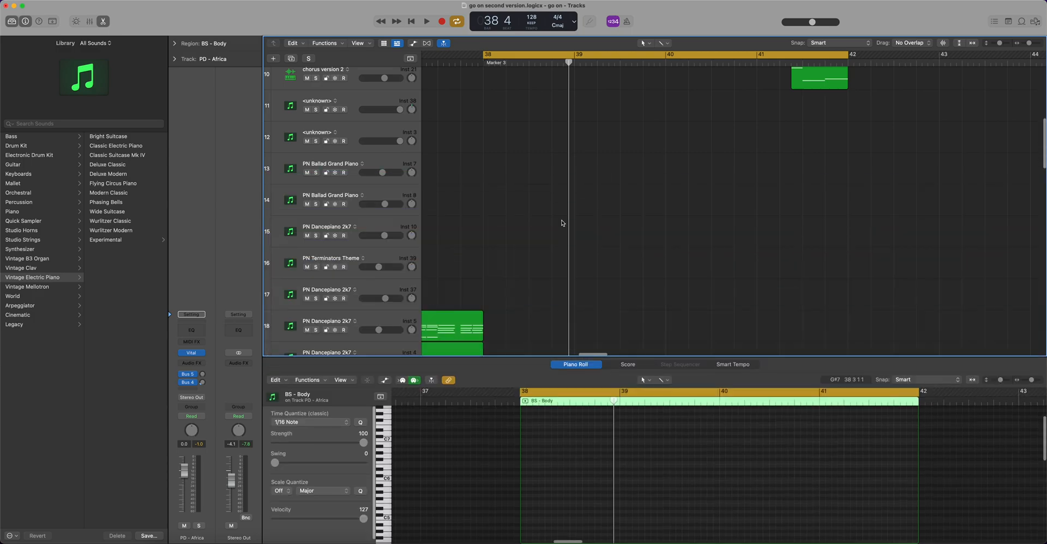
scroll(545, 164, down, 10)
click(543, 148)
click(550, 162)
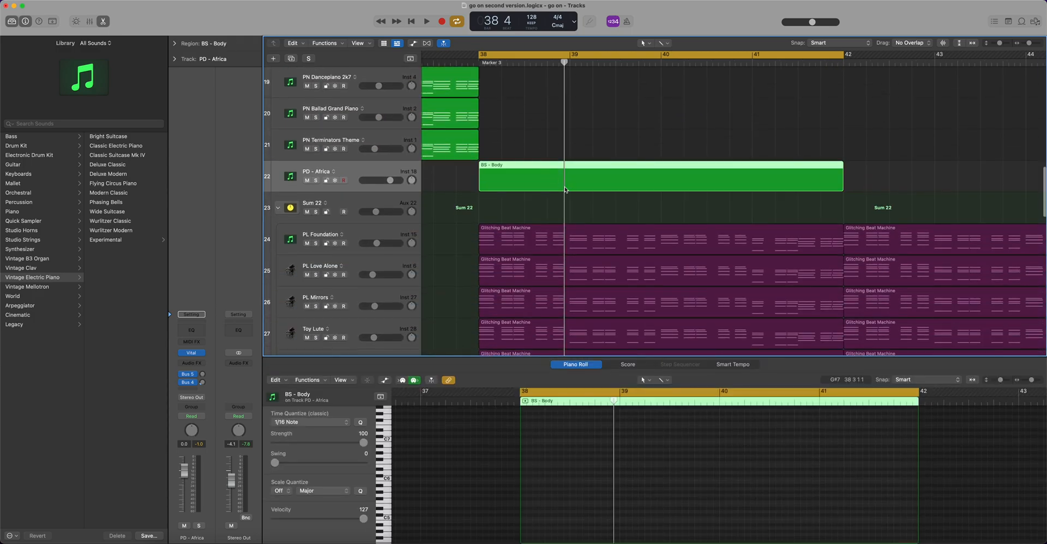
- Replace the empty region on the PD - Africa track with a copy of the PL Foundation track's Glitching Beat Machine region at bar 38
key(Delete)
drag(560, 236, 560, 181)
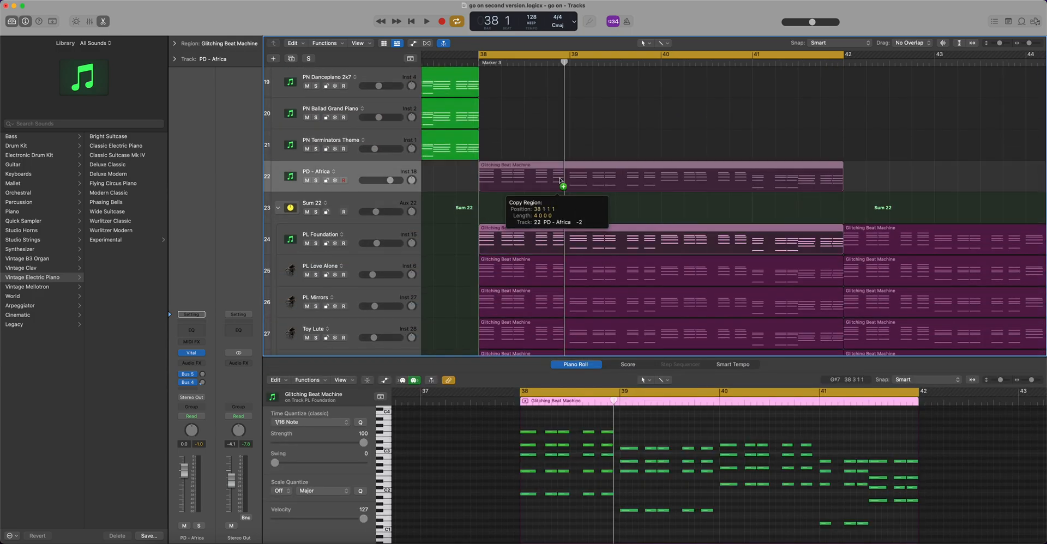
click(545, 147)
click(540, 177)
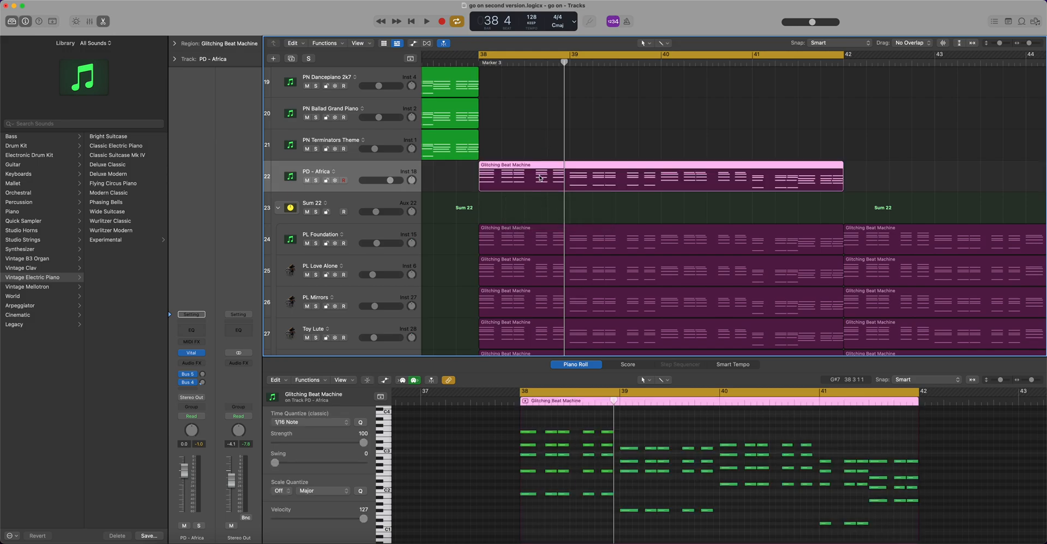
- Delete the upper chord notes in bars 38 to 41 of the copied region, keeping only the lowest note of each chord
drag(545, 418, 613, 481)
key(Delete)
key(Delete)
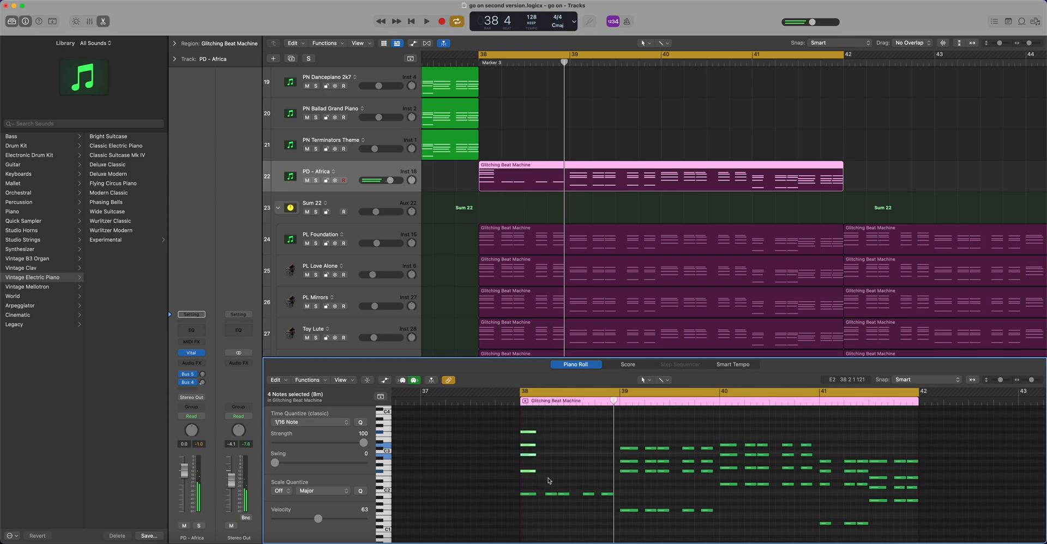
drag(614, 432, 714, 480)
key(Delete)
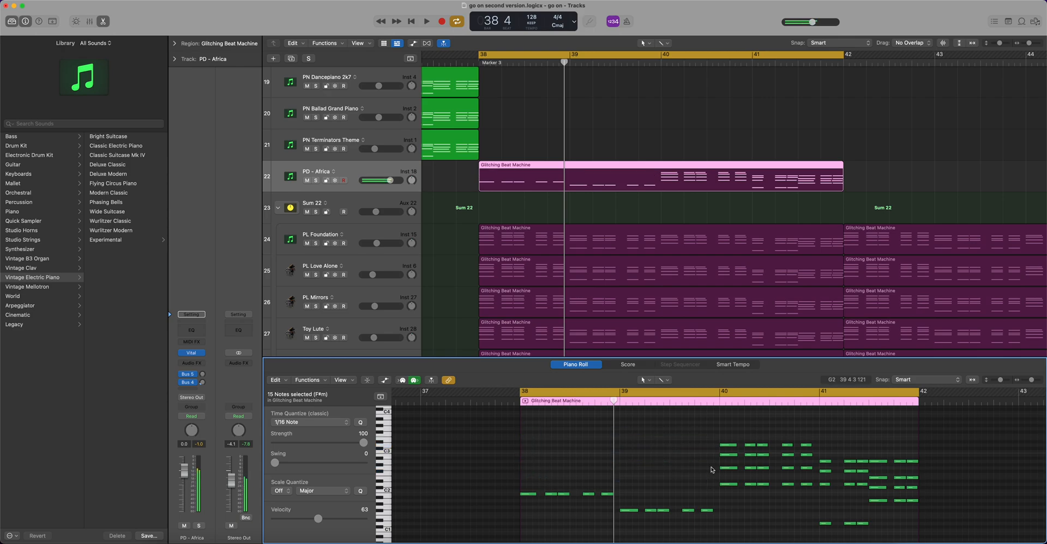
drag(739, 443, 815, 479)
key(Delete)
drag(825, 437, 919, 494)
key(Delete)
- Delete the repeated bass notes in the PD - Africa region, keeping only the first note of each chord
drag(606, 499, 606, 500)
key(Delete)
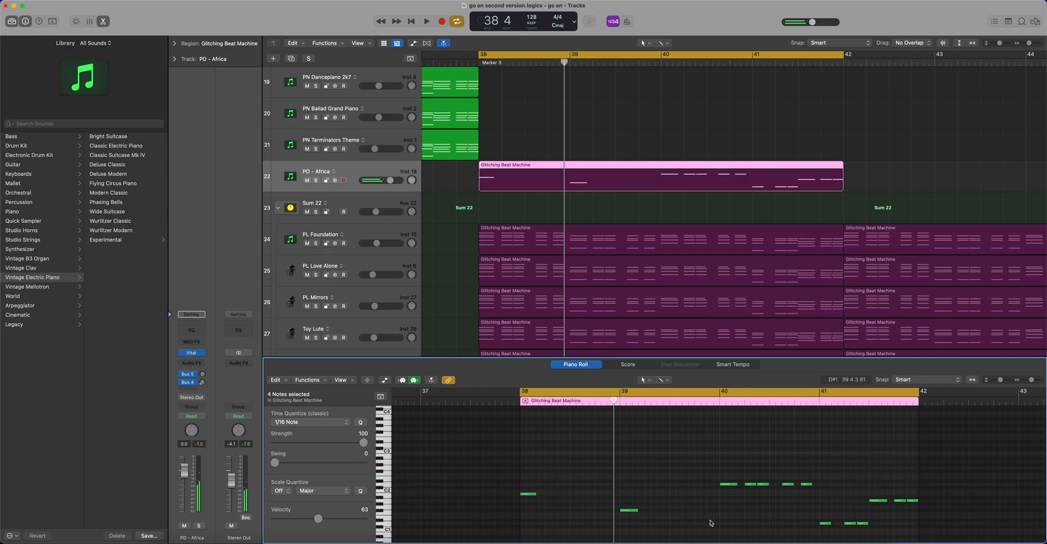
drag(796, 501, 802, 501)
key(Delete)
drag(892, 483, 926, 516)
key(Delete)
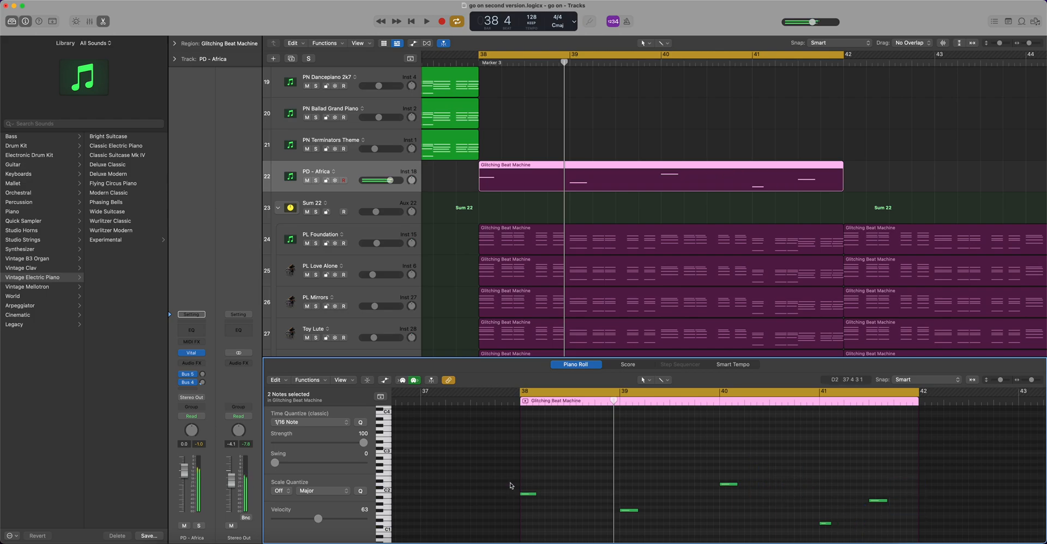
- Lengthen the five bass notes so each sustains until the next one or the region's end, and play back the result
drag(535, 495, 720, 517)
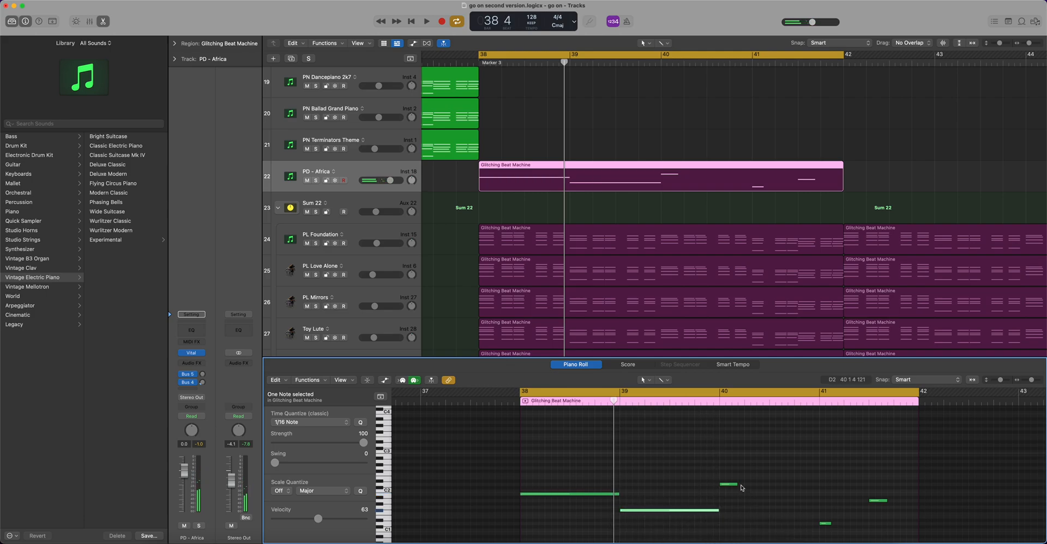
drag(736, 484, 819, 484)
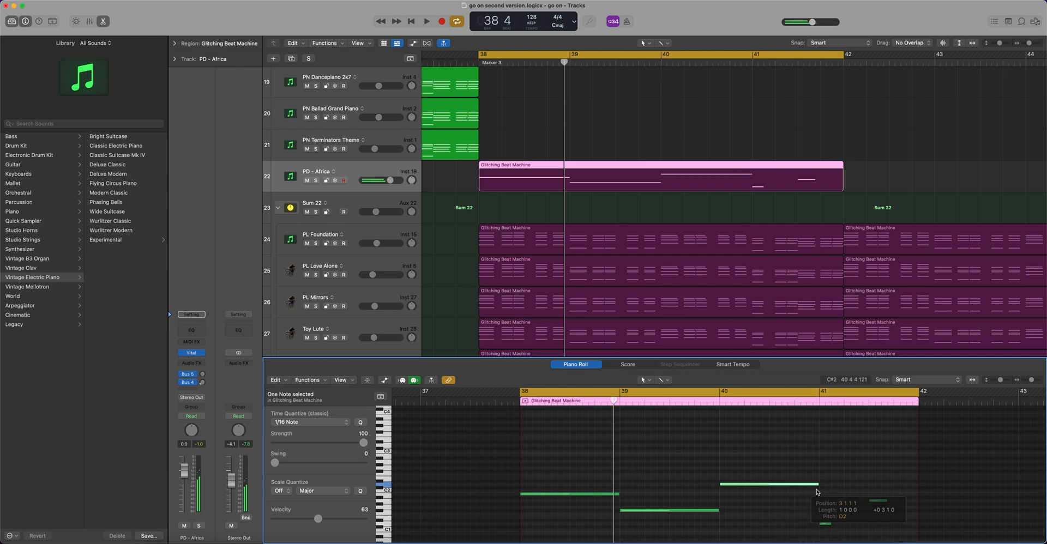
drag(831, 526, 918, 501)
key(space)
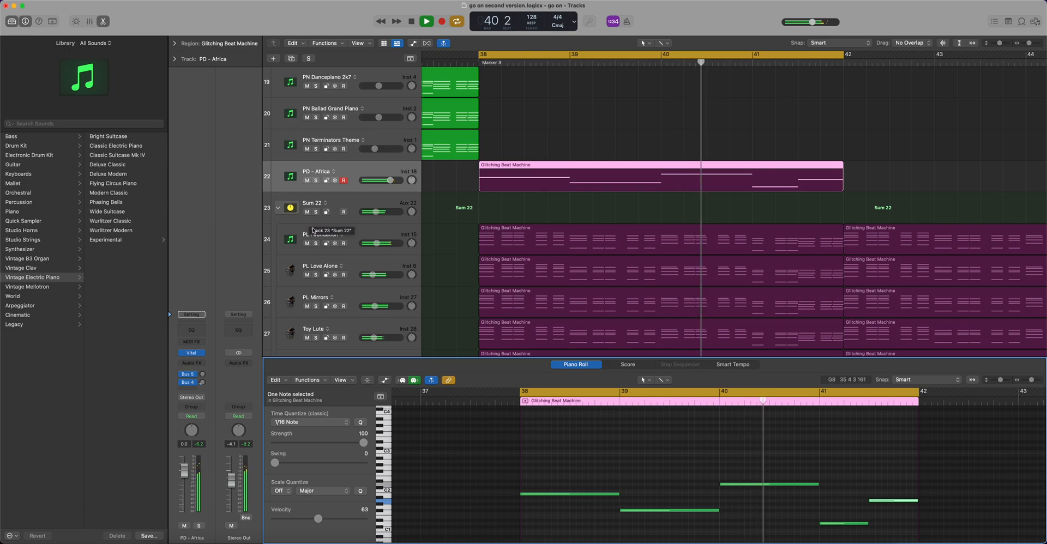
key(space)
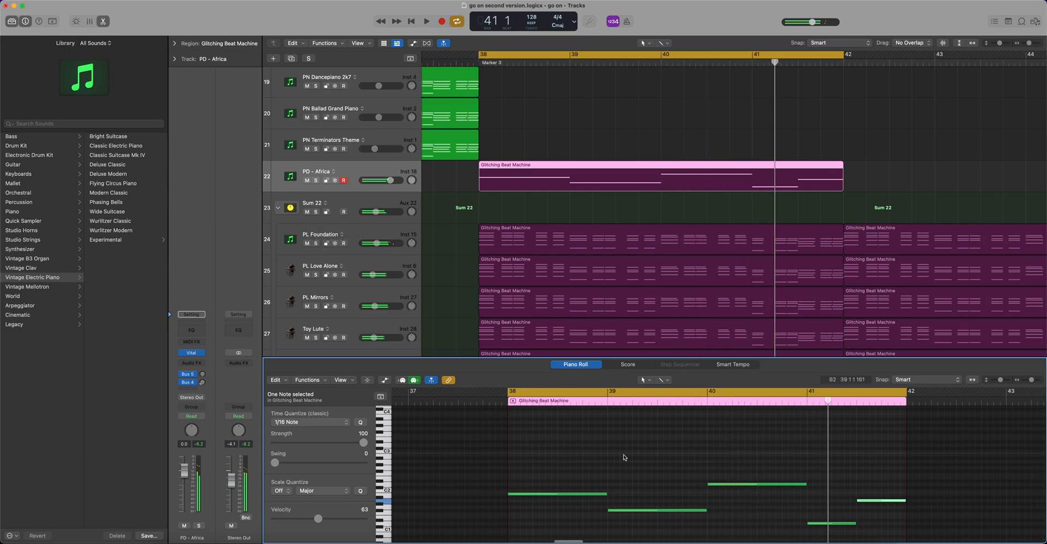
scroll(624, 457, right, 3)
scroll(624, 457, down, 1)
scroll(624, 457, down, 2)
drag(686, 452, 686, 491)
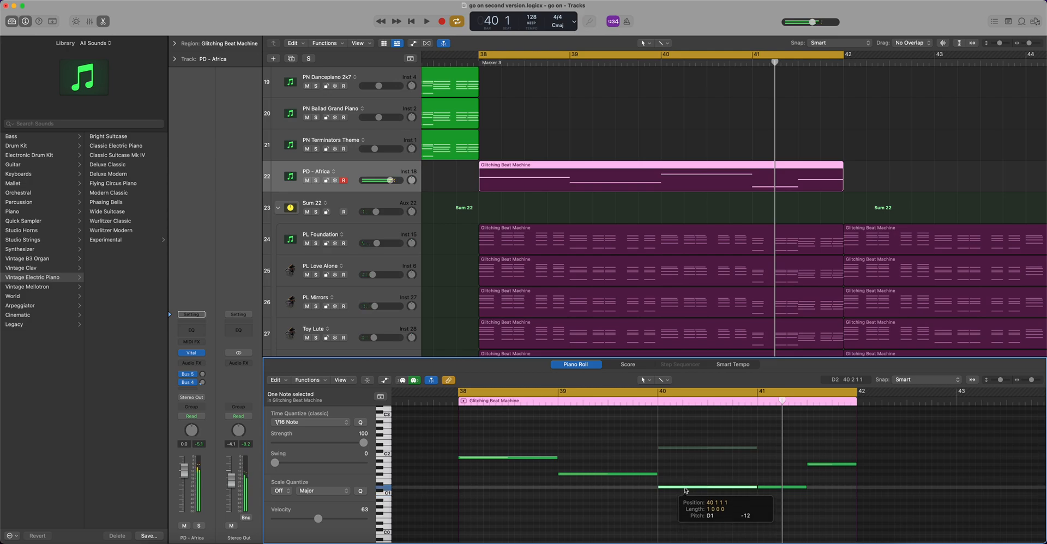
drag(685, 491, 686, 491)
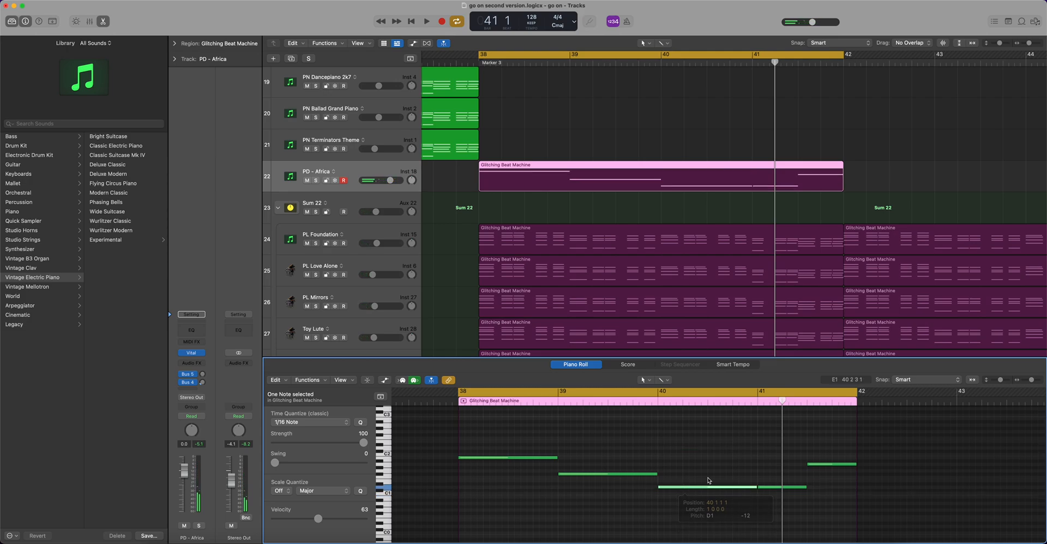
key(super+z)
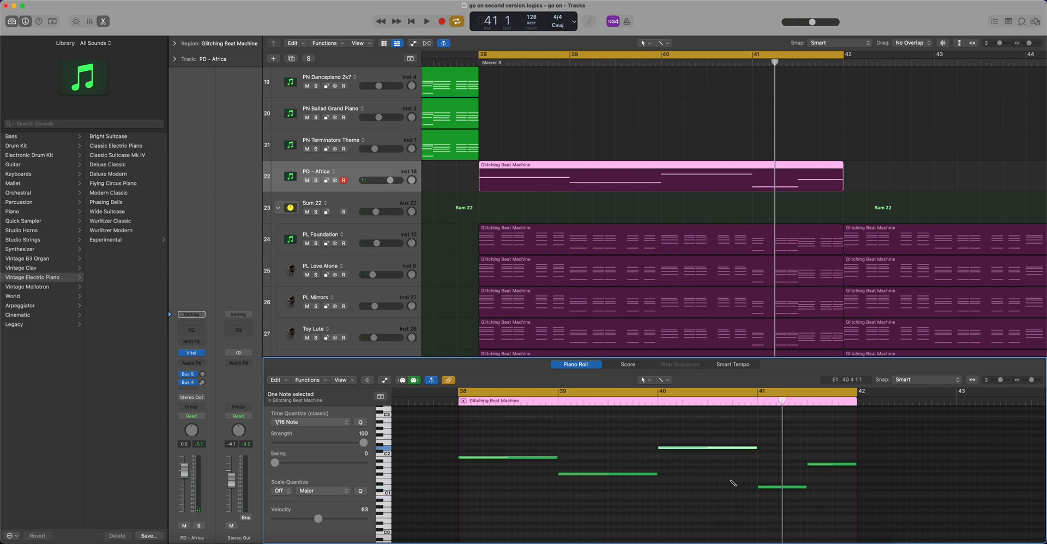
- Lower the bar 40 note by one octave to D1 and play back the bass line
drag(723, 450, 811, 491)
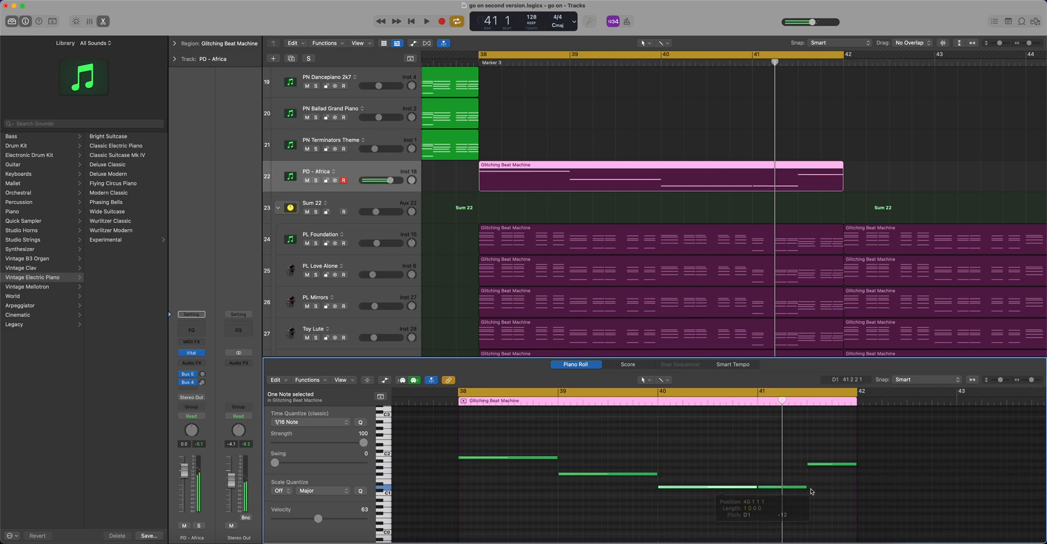
key(space)
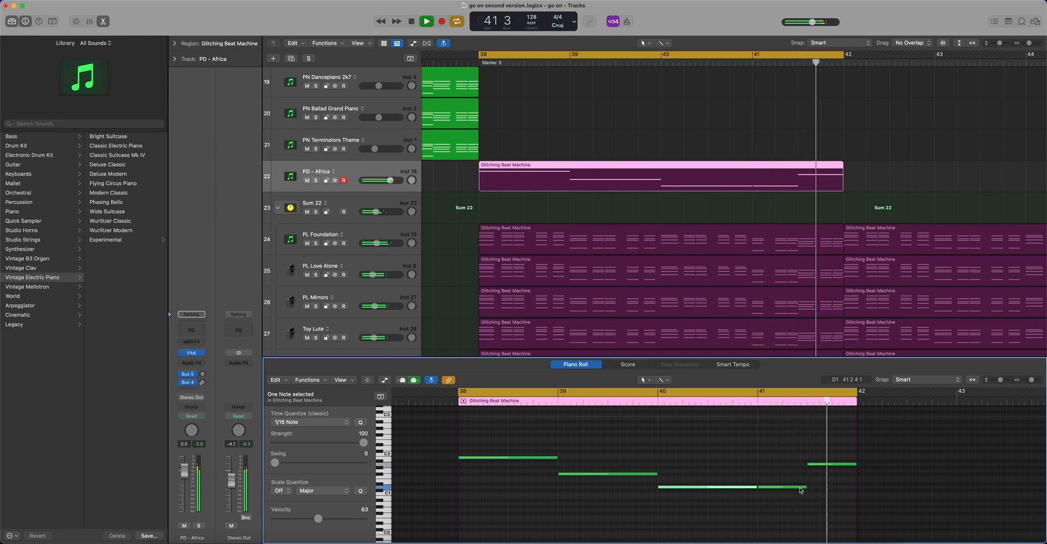
key(space)
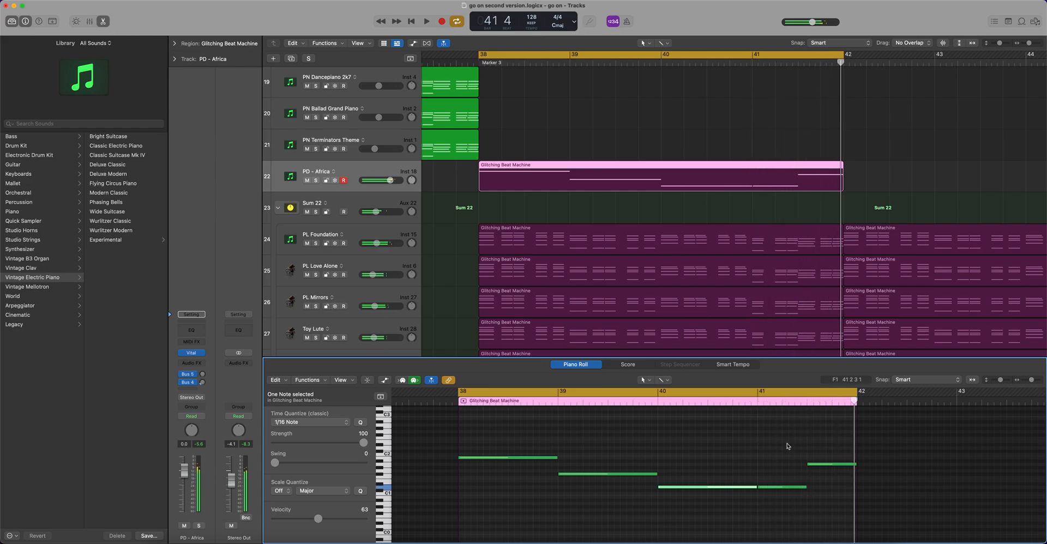
- Insert Supercharger on the PD - Africa track, set its side chain to 103_Kick_C (Audio 8) and enable Sidechain
click(190, 364)
mouse_move(215, 394)
click(255, 393)
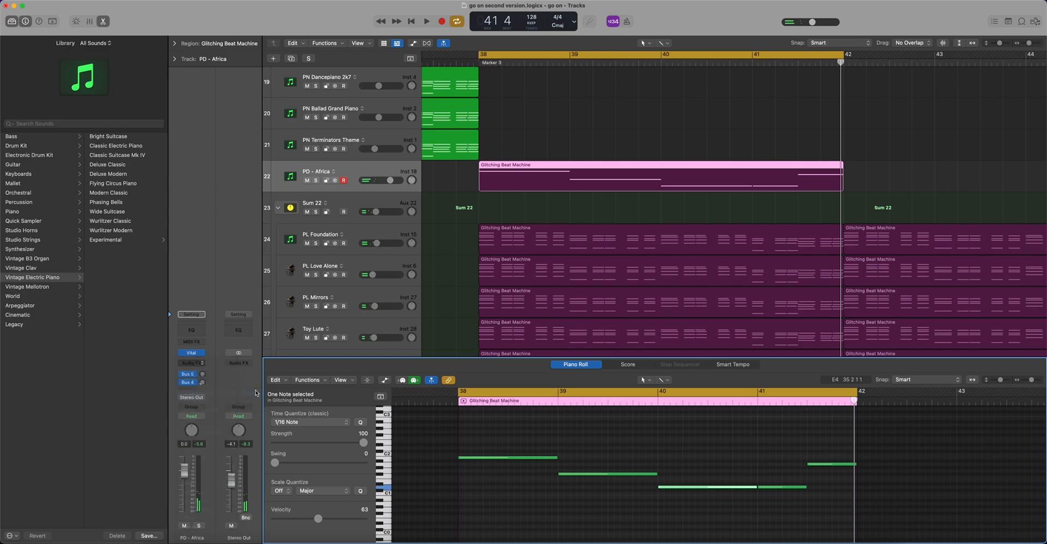
click(546, 118)
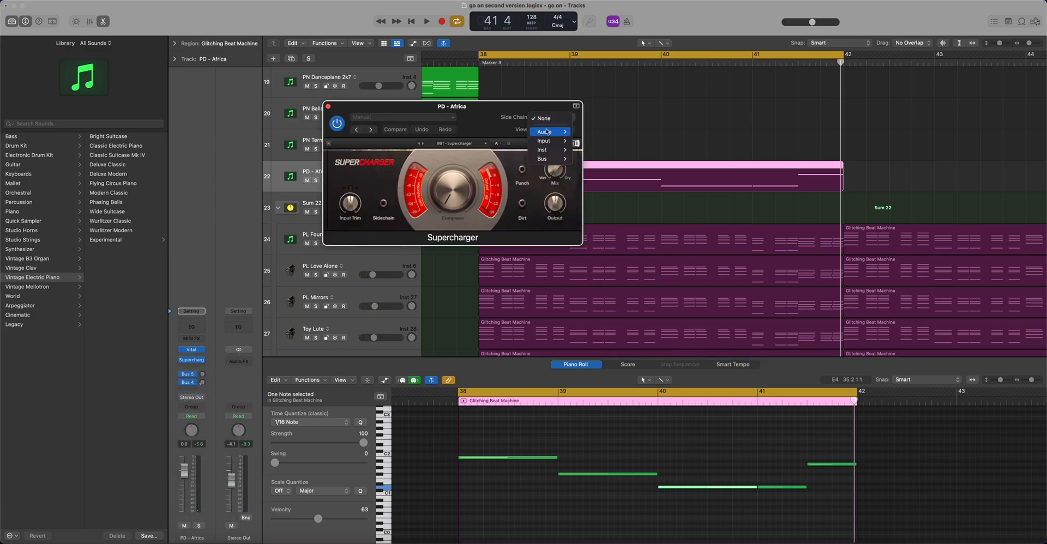
mouse_move(545, 131)
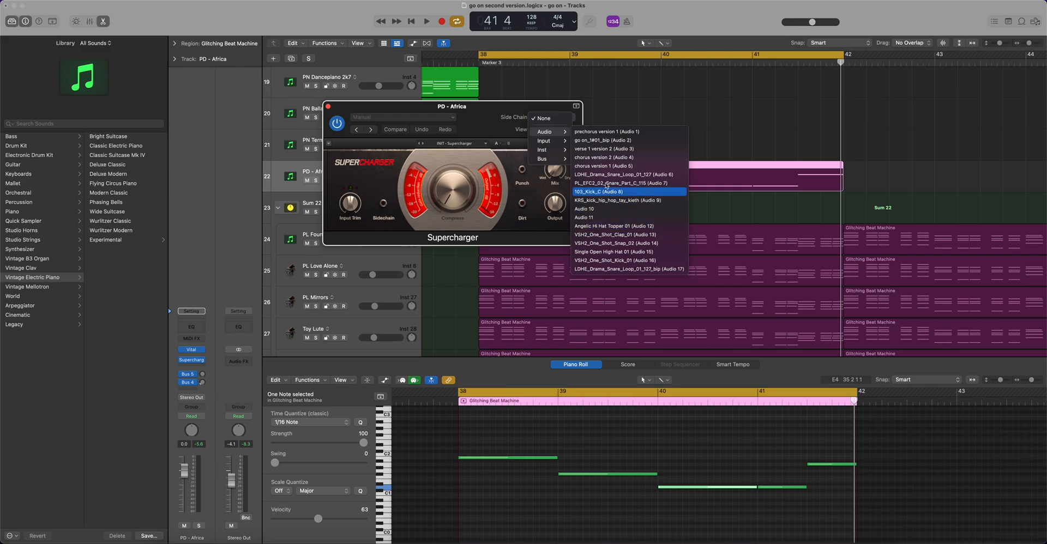
click(600, 192)
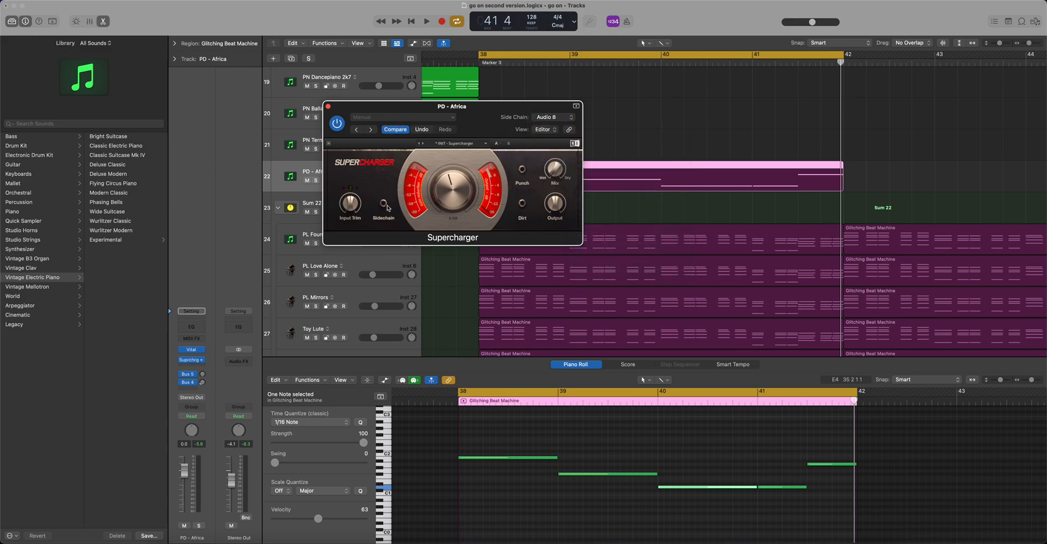
drag(402, 107, 776, 152)
- Lower the PD - Africa track volume to -5.0 dB during playback and close the Supercharger window
key(space)
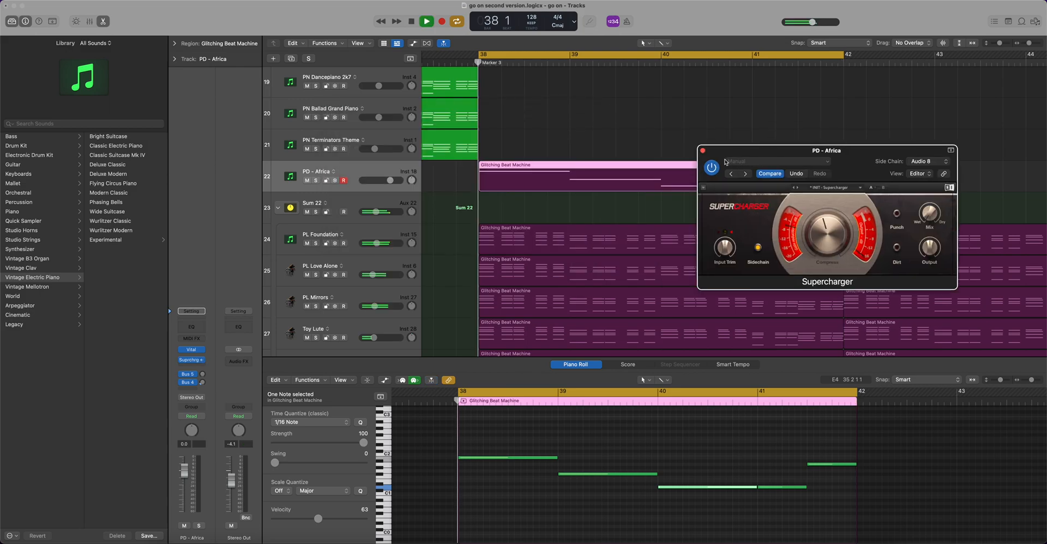
drag(390, 181, 381, 181)
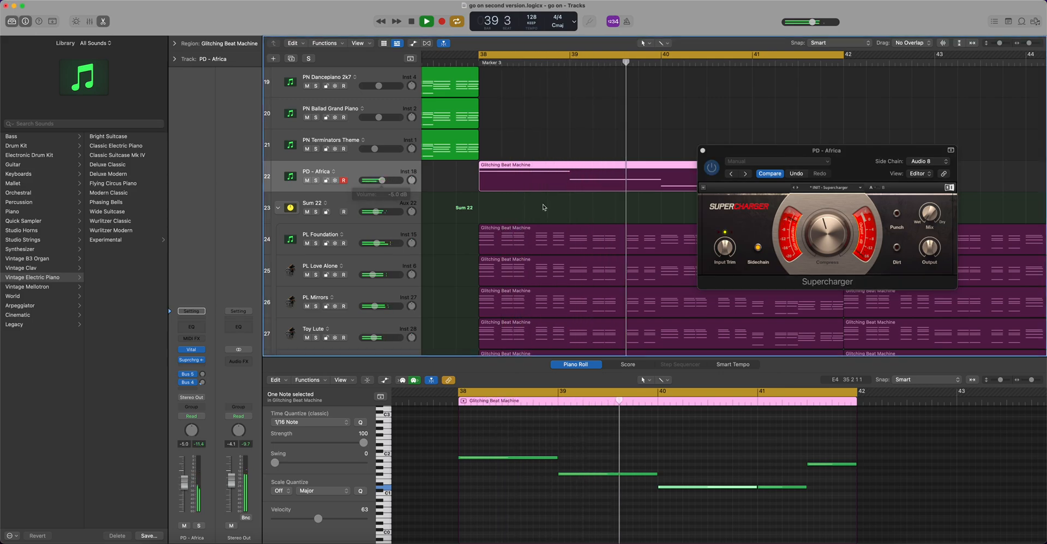
click(702, 150)
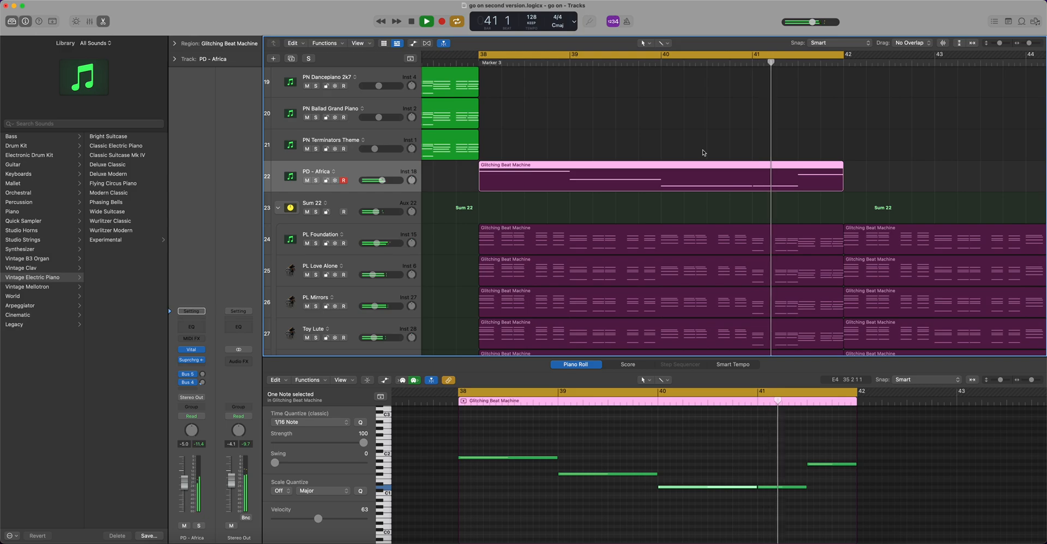
- Look through the stacks and audio tracks of the drop during loop playback, and stop it
scroll(703, 158, up, 1)
scroll(703, 159, right, 3)
scroll(703, 158, down, 10)
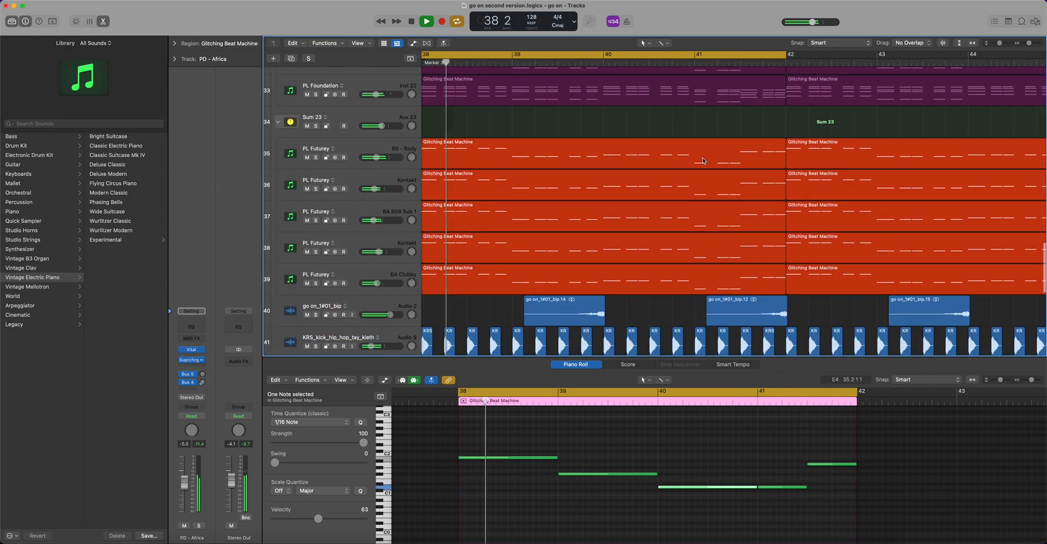
scroll(702, 159, left, 1)
scroll(702, 158, left, 1)
key(space)
scroll(529, 181, up, 8)
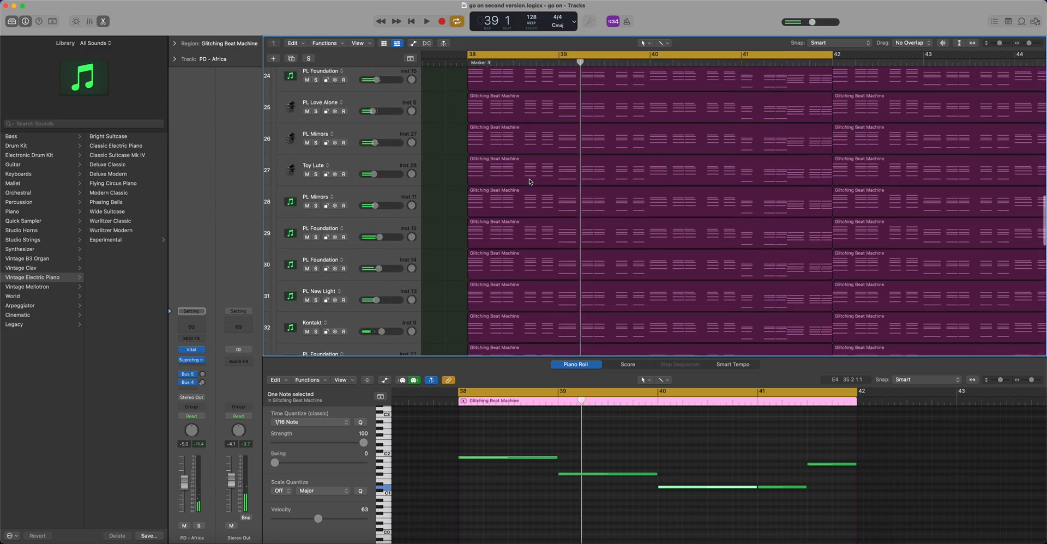
- Reduce the track height in the arrangement to show the stacks and drum tracks together, and play the loop from bar 38
drag(999, 44, 996, 44)
scroll(780, 196, down, 12)
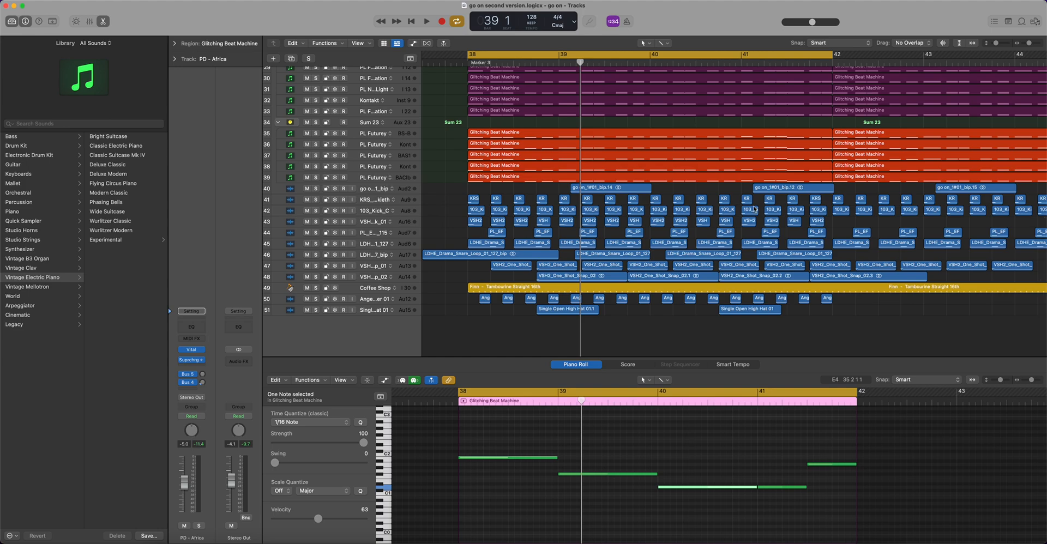
scroll(754, 209, up, 6)
scroll(753, 209, down, 6)
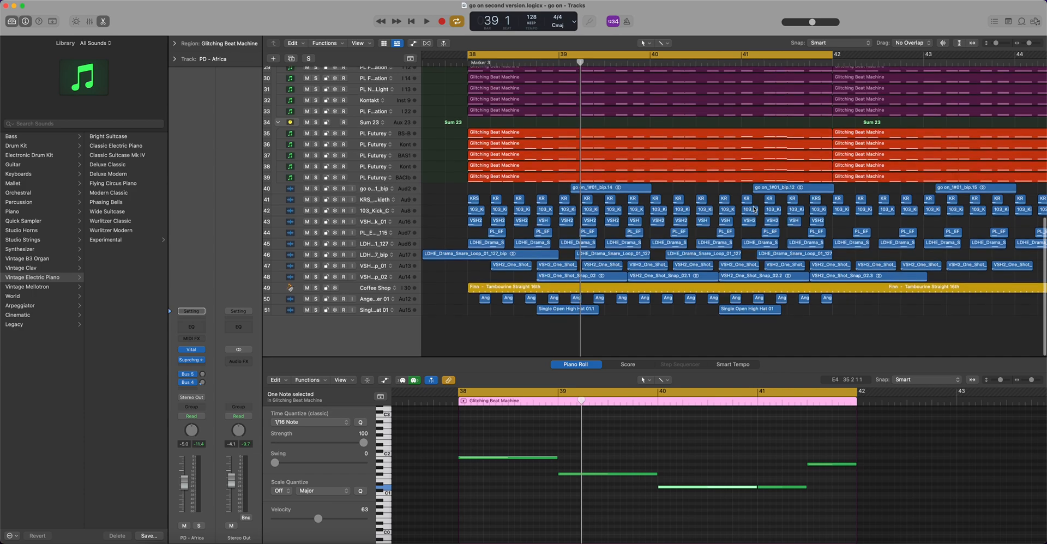
key(space)
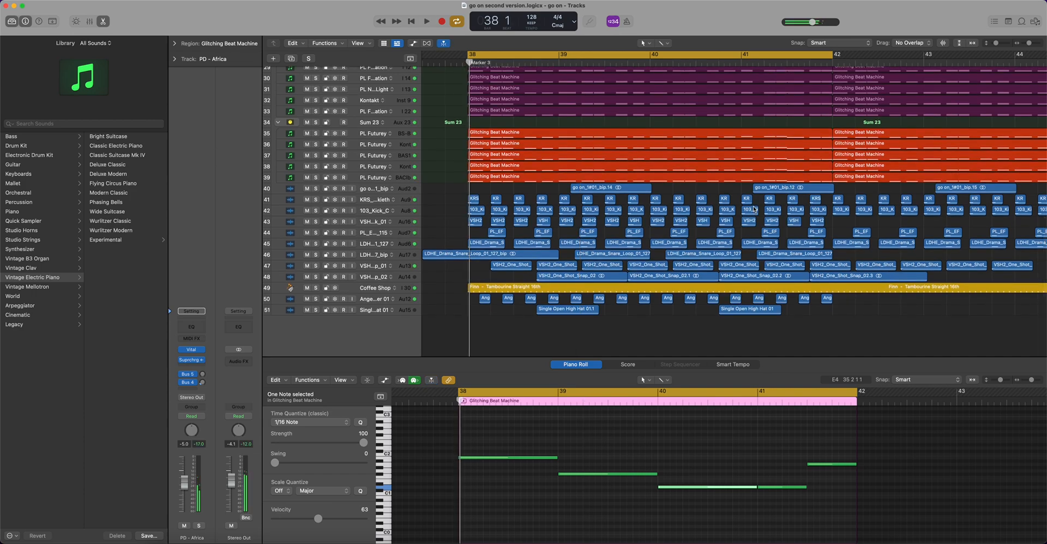
- Stop the loop playback and select the drum and percussion regions below the Sum 23 stack between bars 38 and 42
key(space)
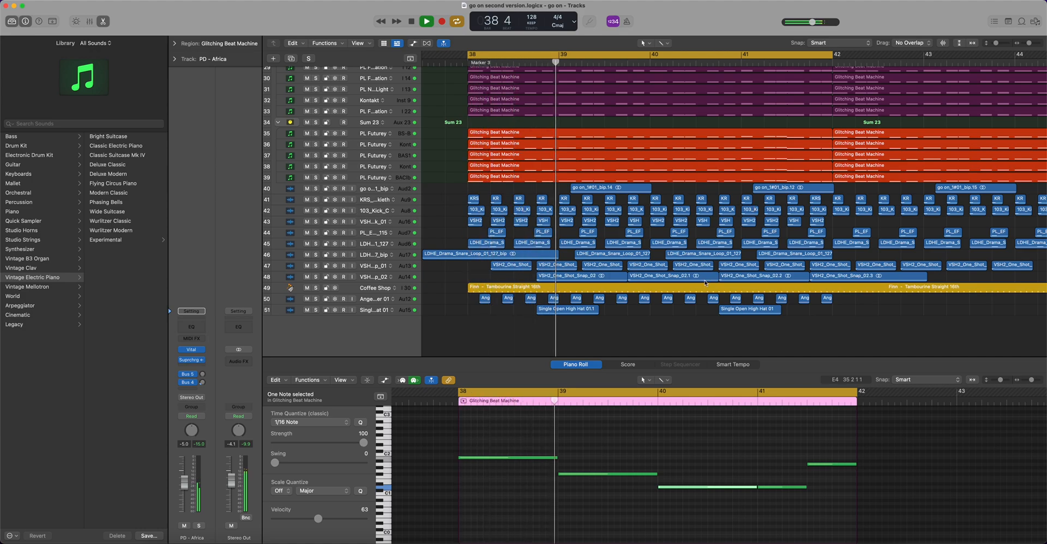
scroll(575, 231, up, 3)
scroll(420, 207, up, 15)
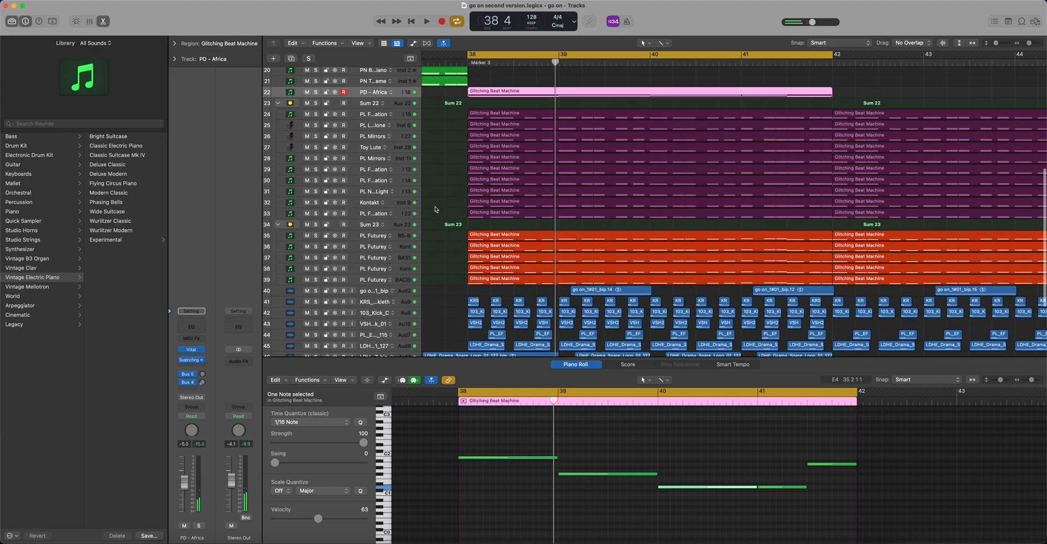
scroll(436, 209, down, 15)
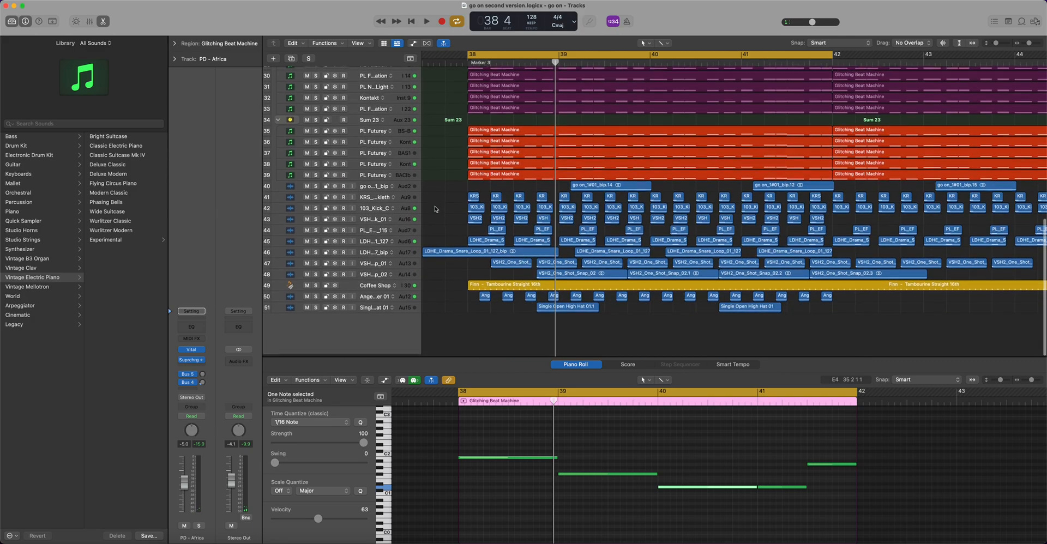
drag(460, 185, 836, 307)
scroll(506, 244, up, 5)
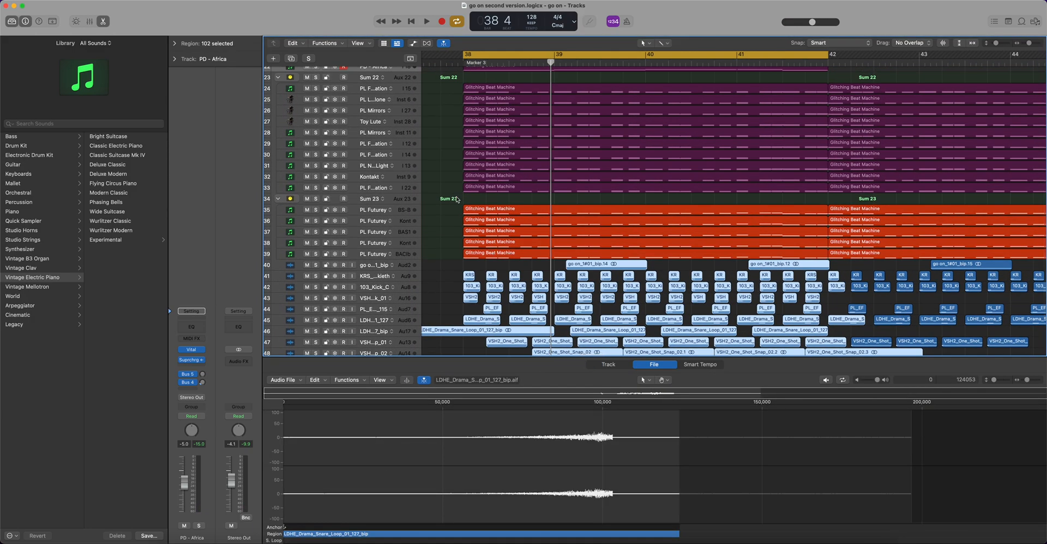
- Select the Sum 22 stack track and look over the drop's layers from the PD - Africa track down to the percussion tracks
click(355, 82)
scroll(427, 121, up, 5)
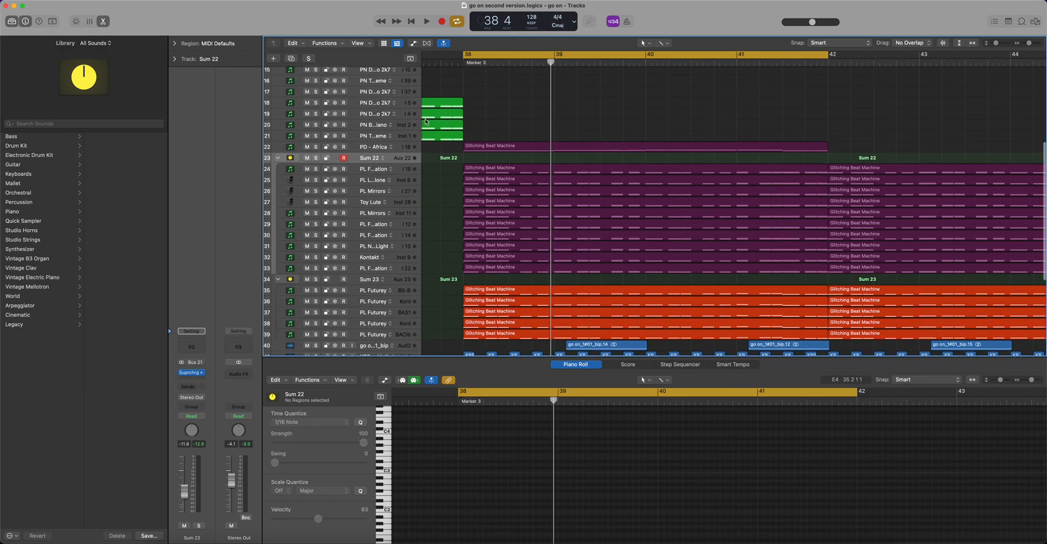
scroll(436, 284, down, 3)
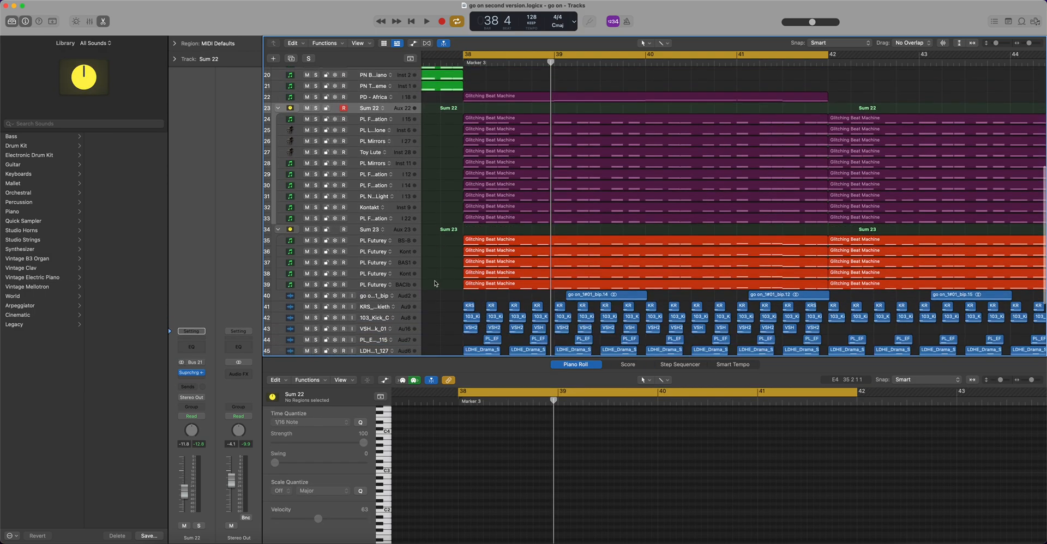
scroll(380, 245, up, 8)
scroll(445, 242, down, 12)
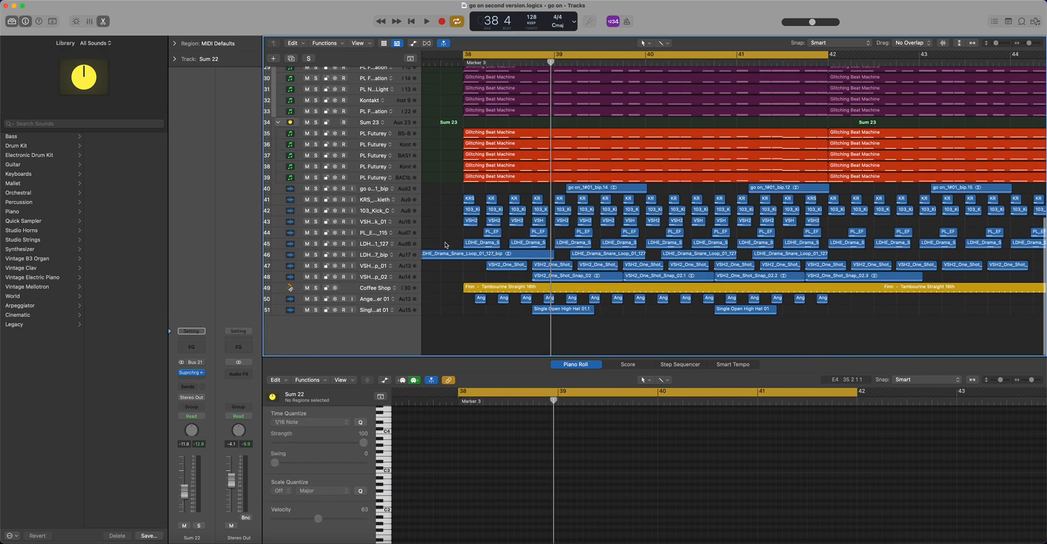
scroll(436, 240, up, 5)
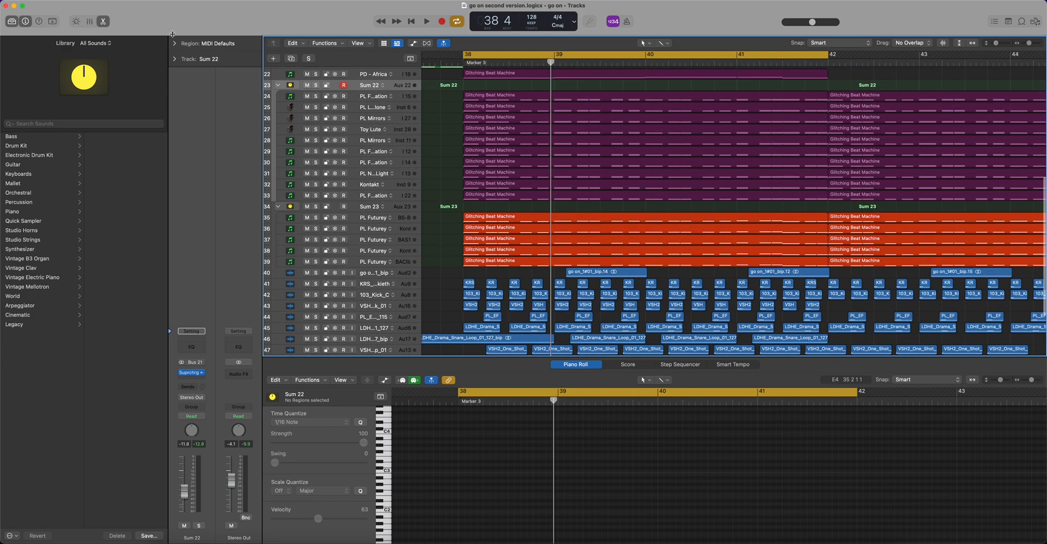
- Open the Mixer, look across the channel strips around Sum 22, and reduce the Mixer's height to the faders to enlarge the arrangement
click(89, 22)
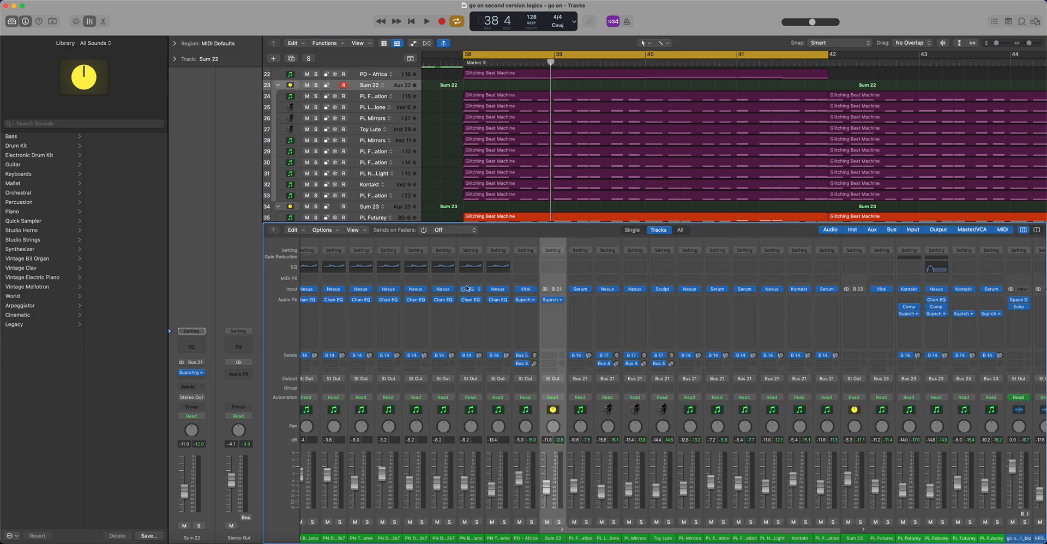
scroll(474, 295, left, 6)
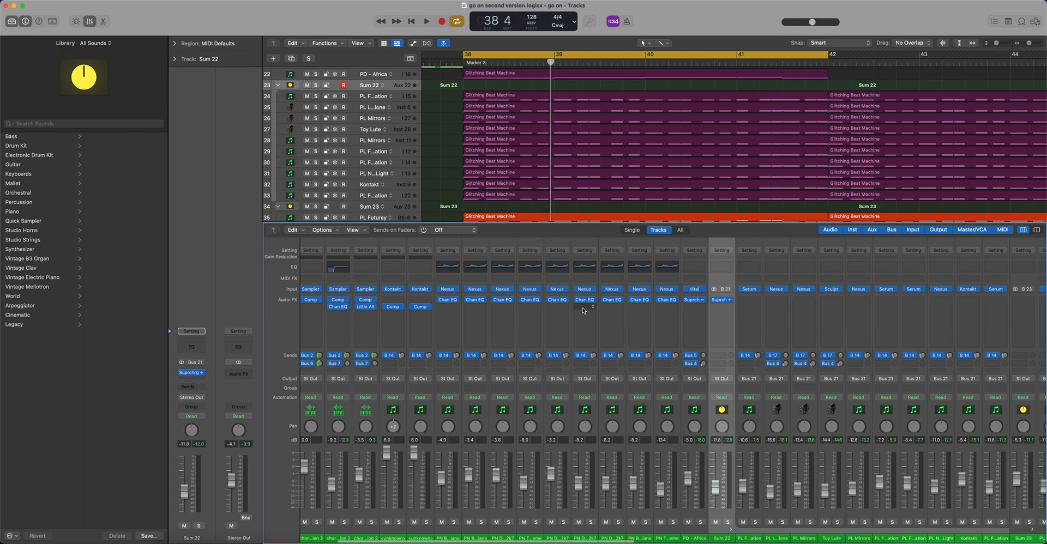
scroll(589, 309, right, 10)
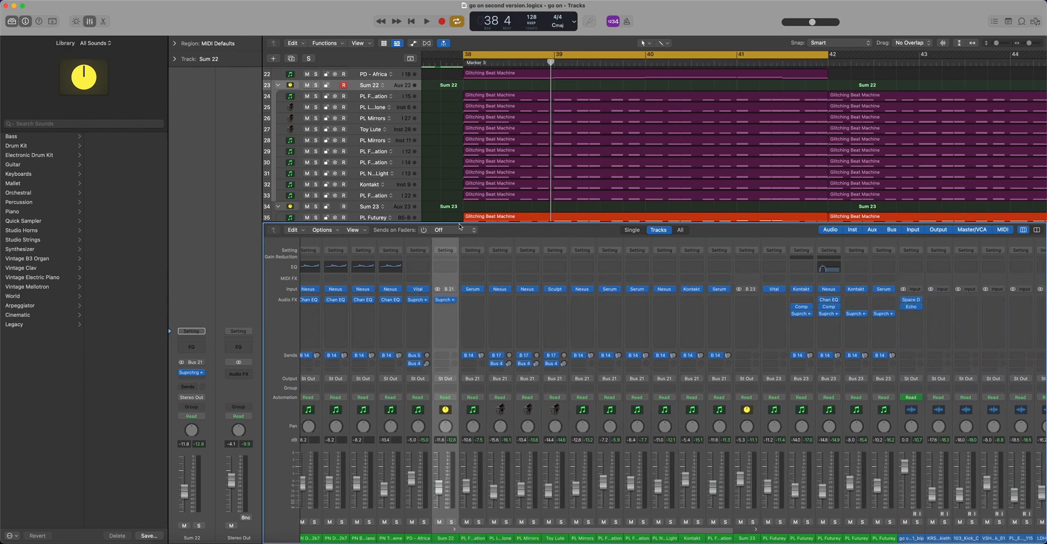
drag(495, 222, 496, 436)
scroll(515, 329, up, 5)
scroll(514, 330, up, 1)
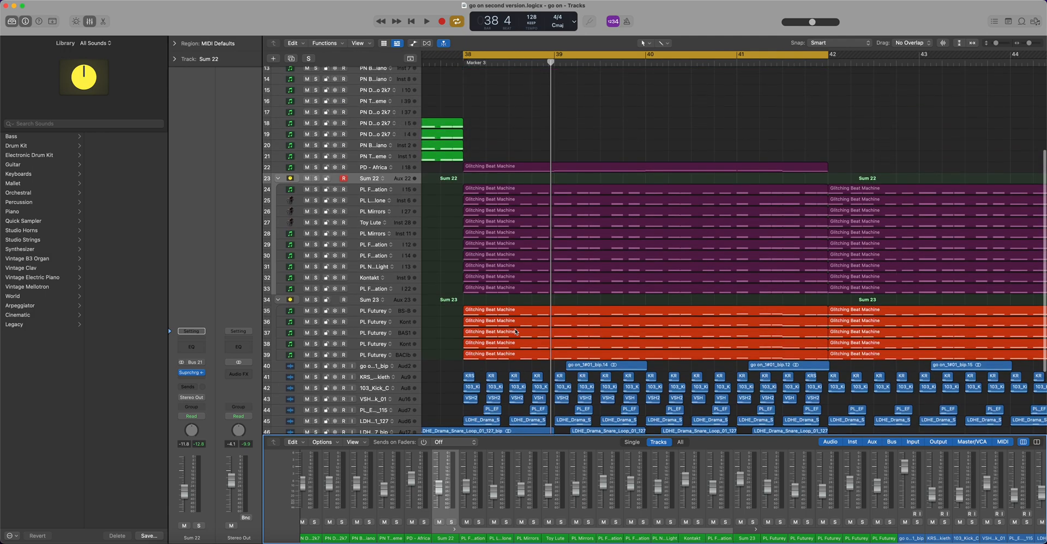